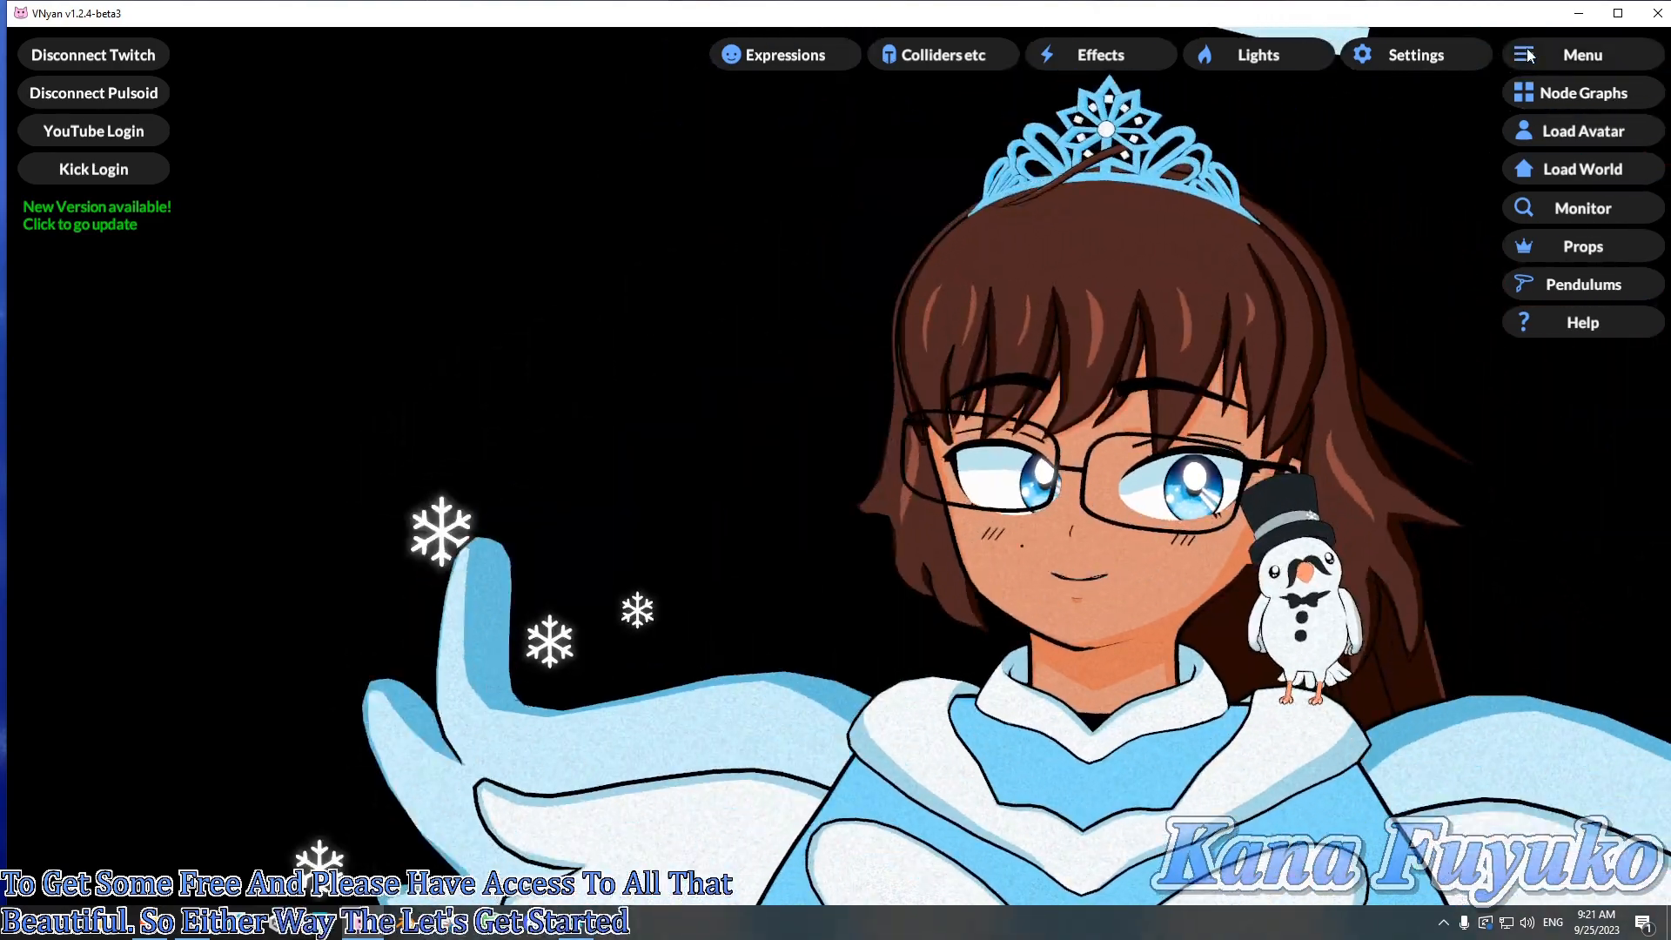
- Review the WebSockets receiver and its receiving port in the Misc settings
click(1530, 61)
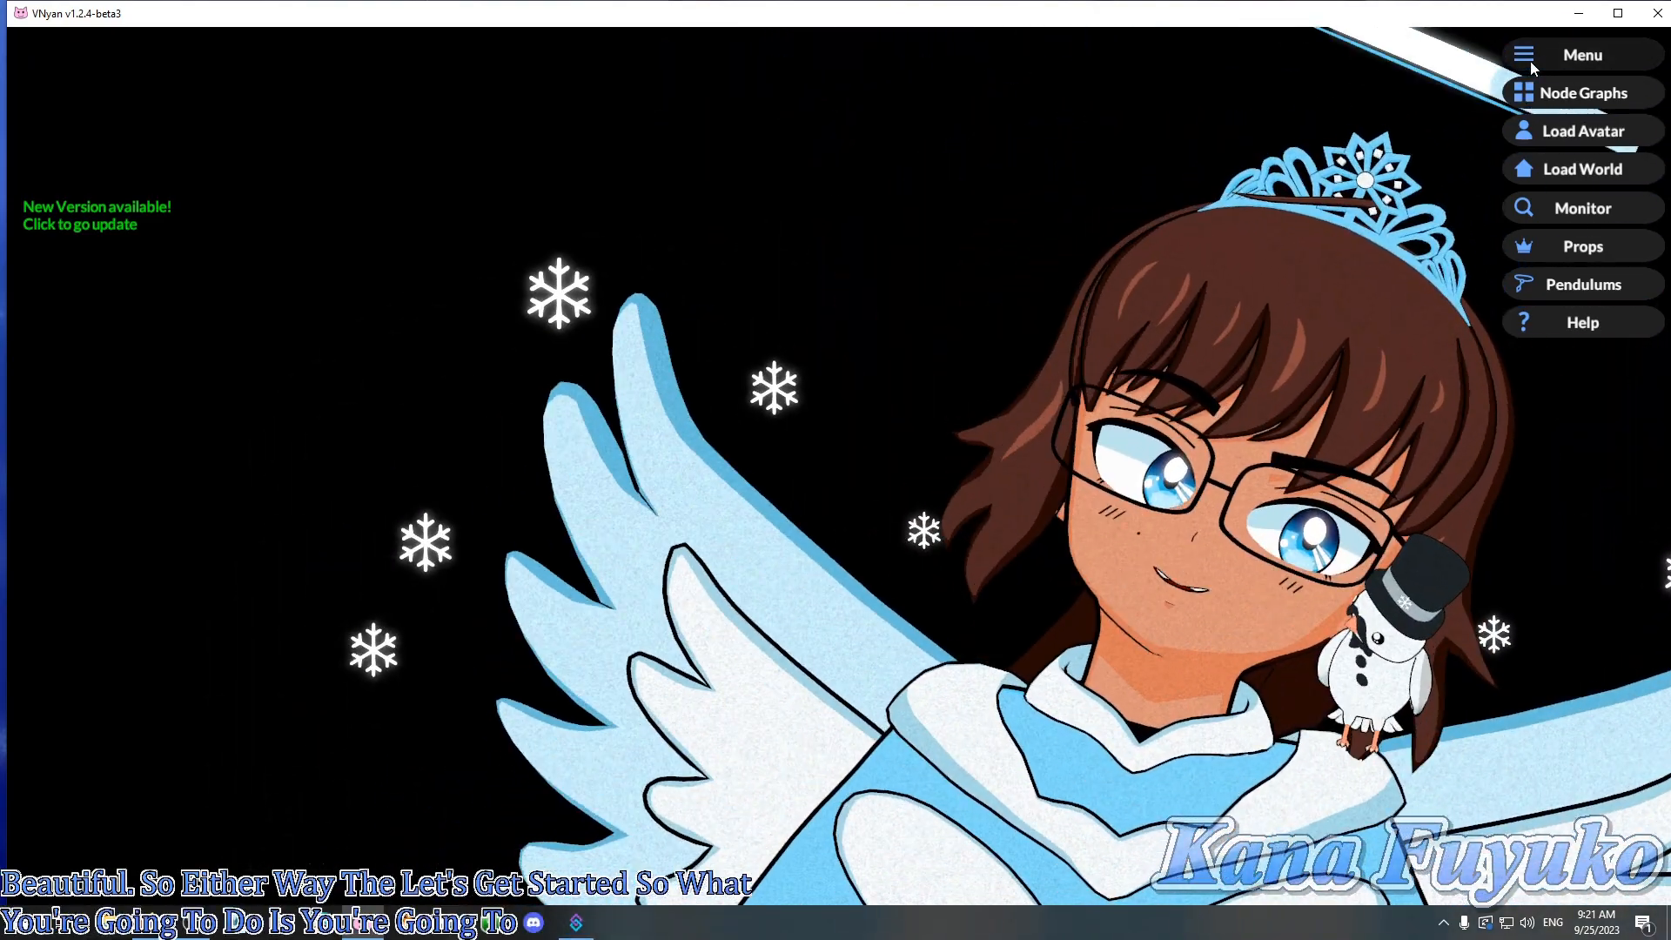
click(1530, 61)
click(1431, 61)
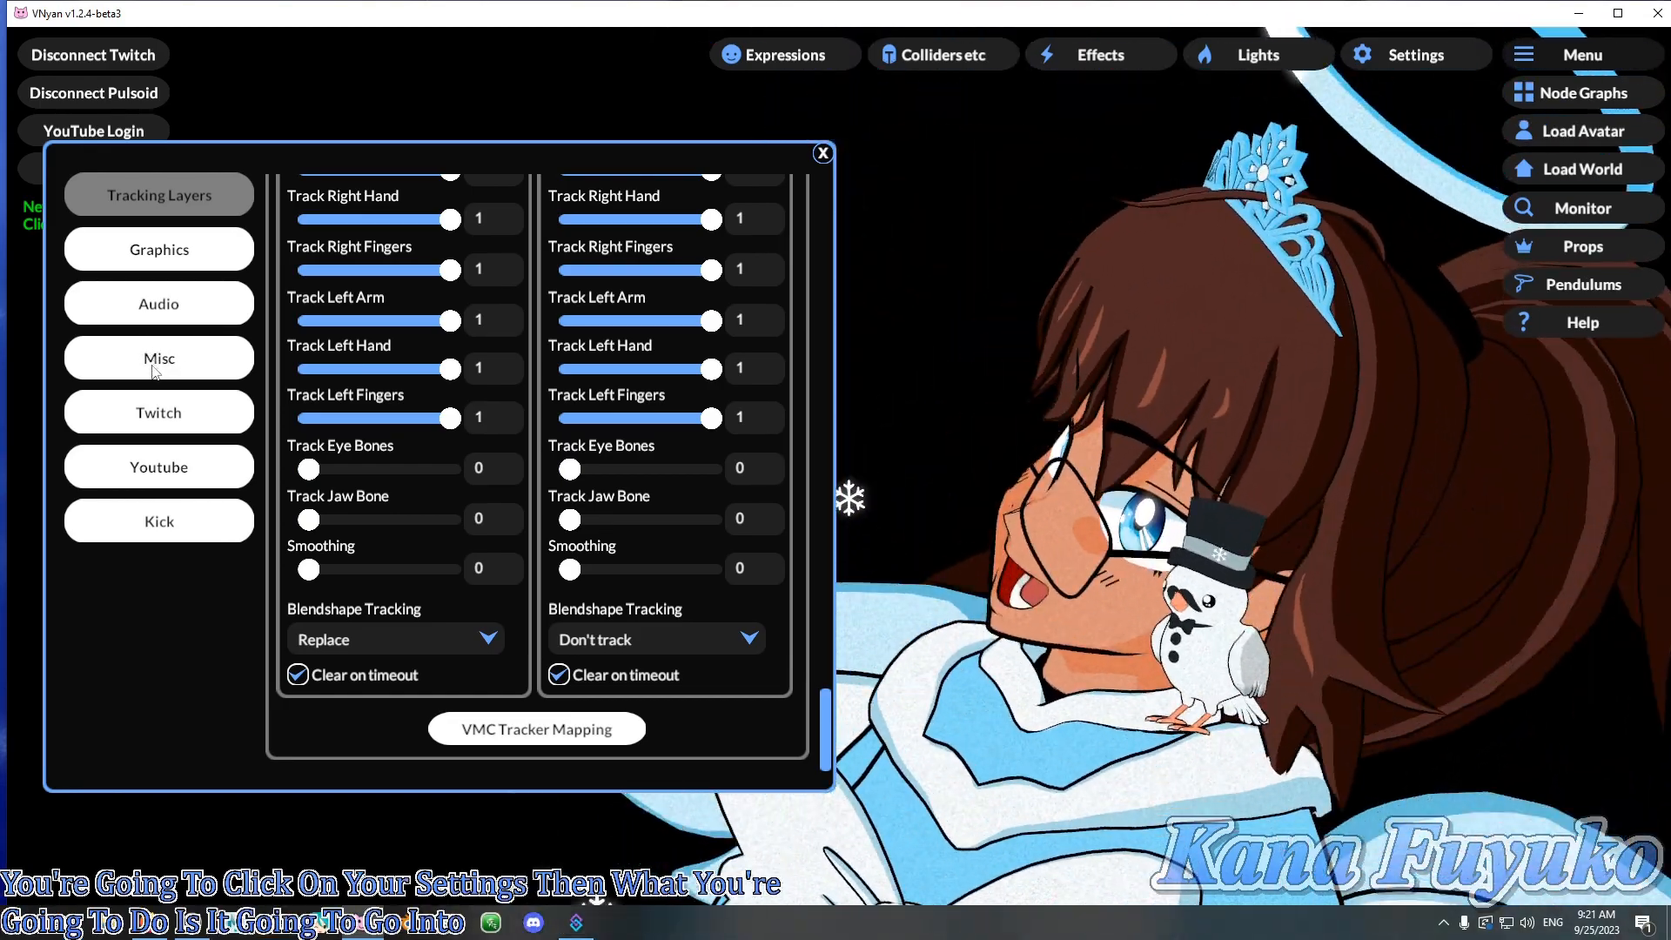
click(153, 364)
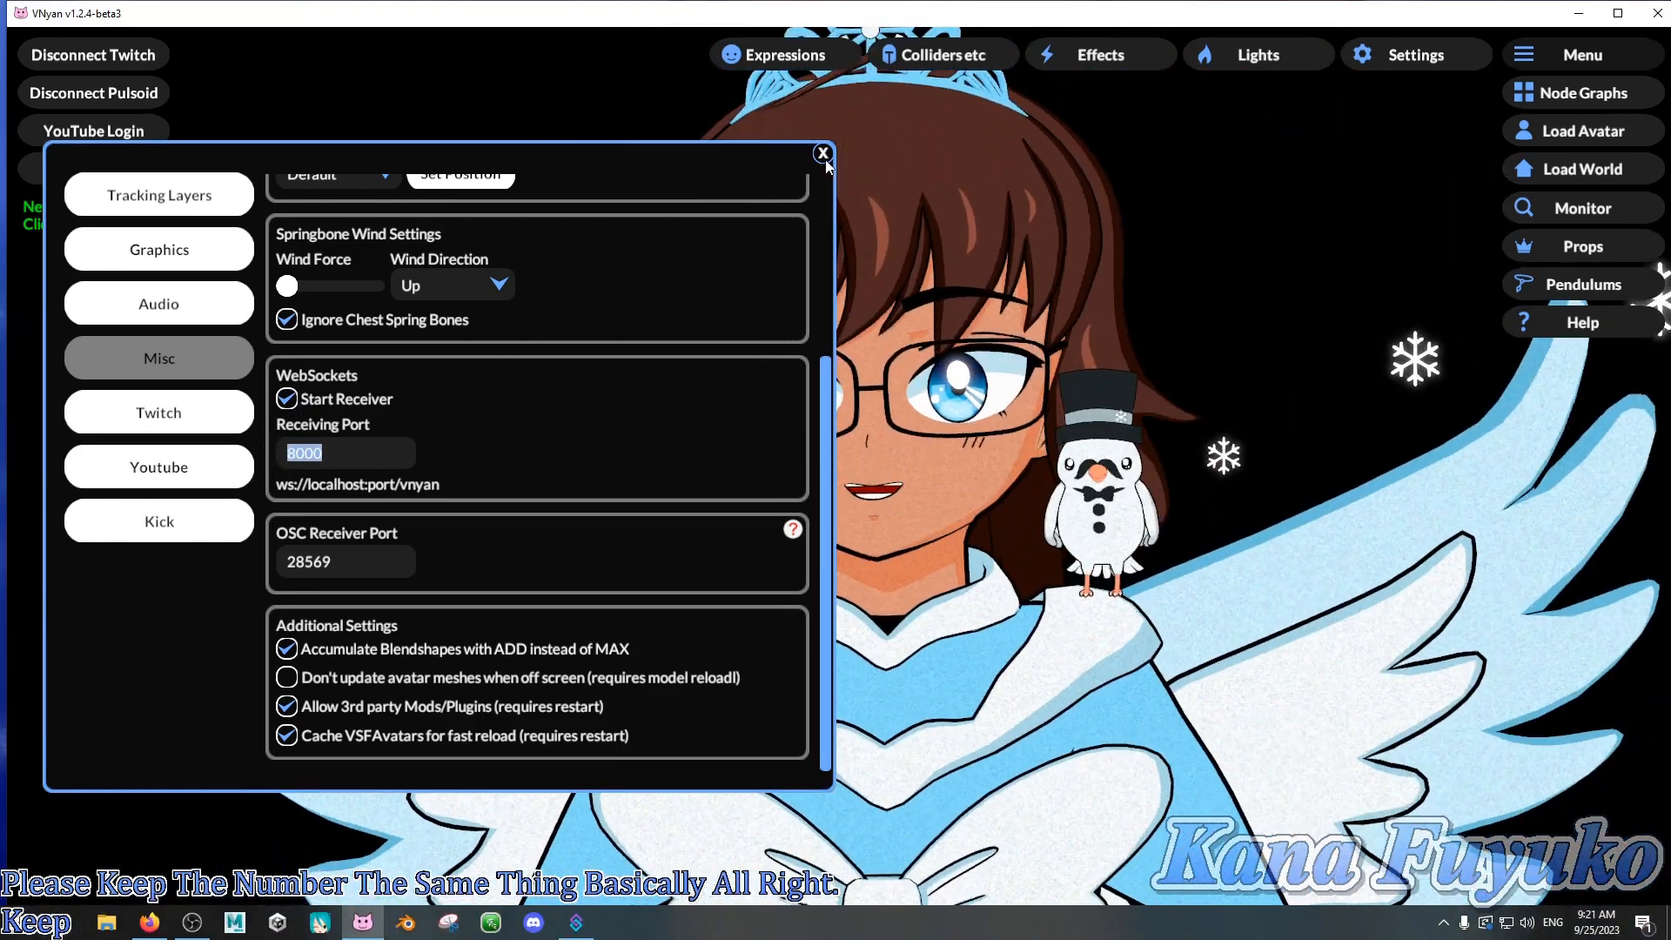
click(824, 155)
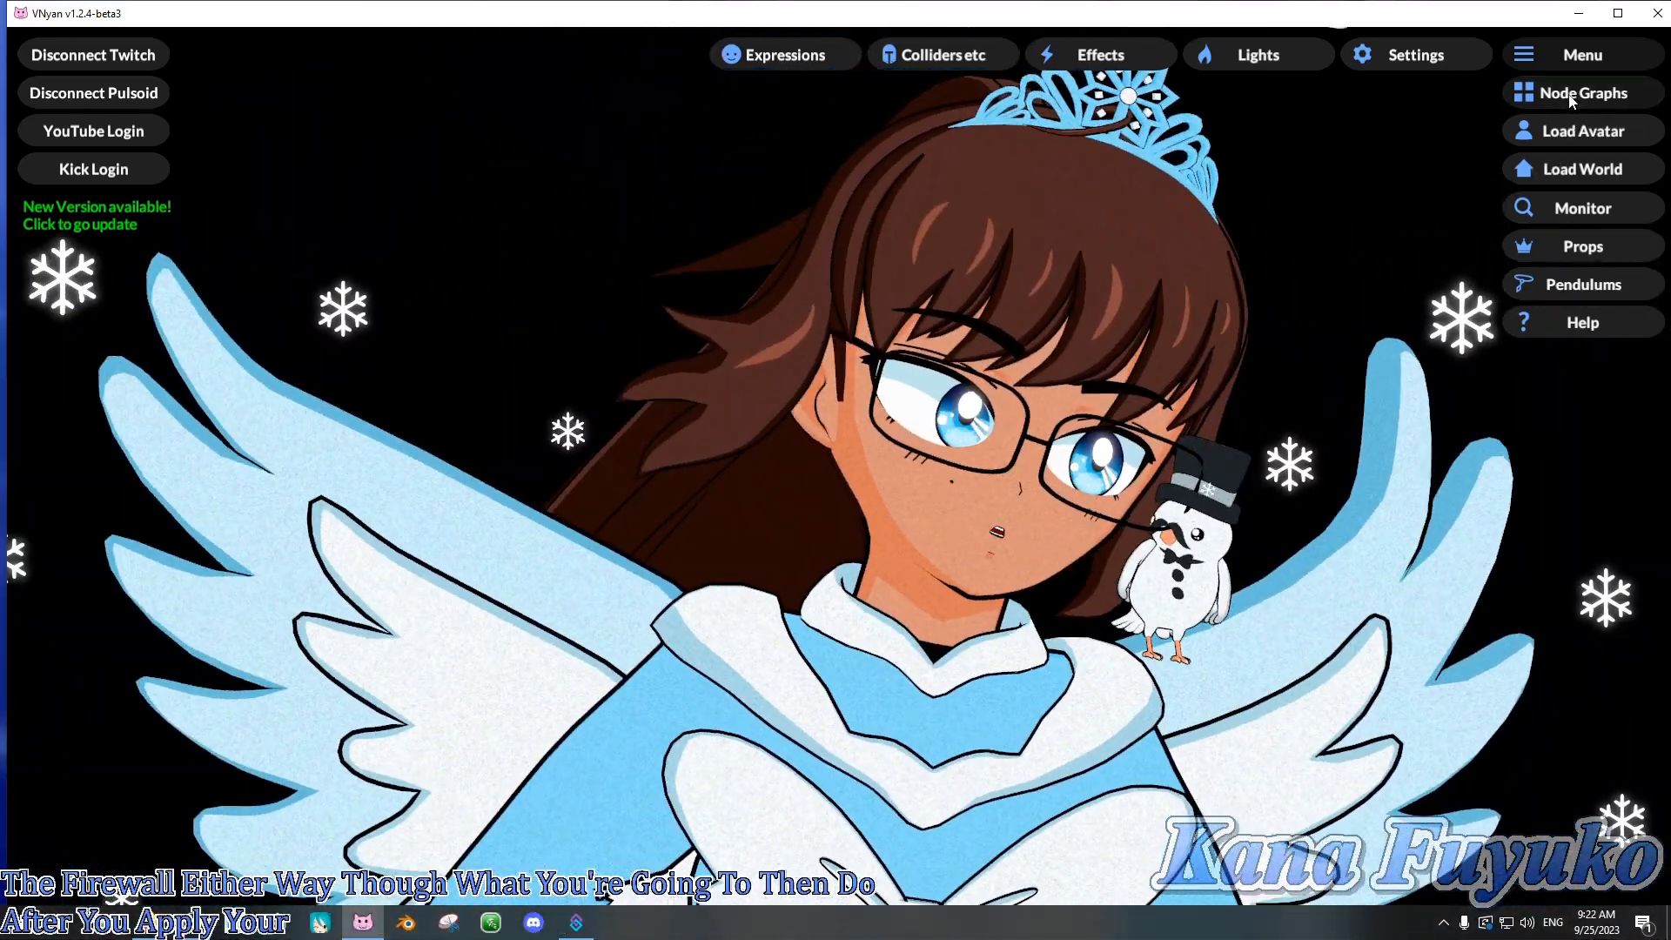
- Create a new node graph and add a WebSocket callback node to it
click(1567, 93)
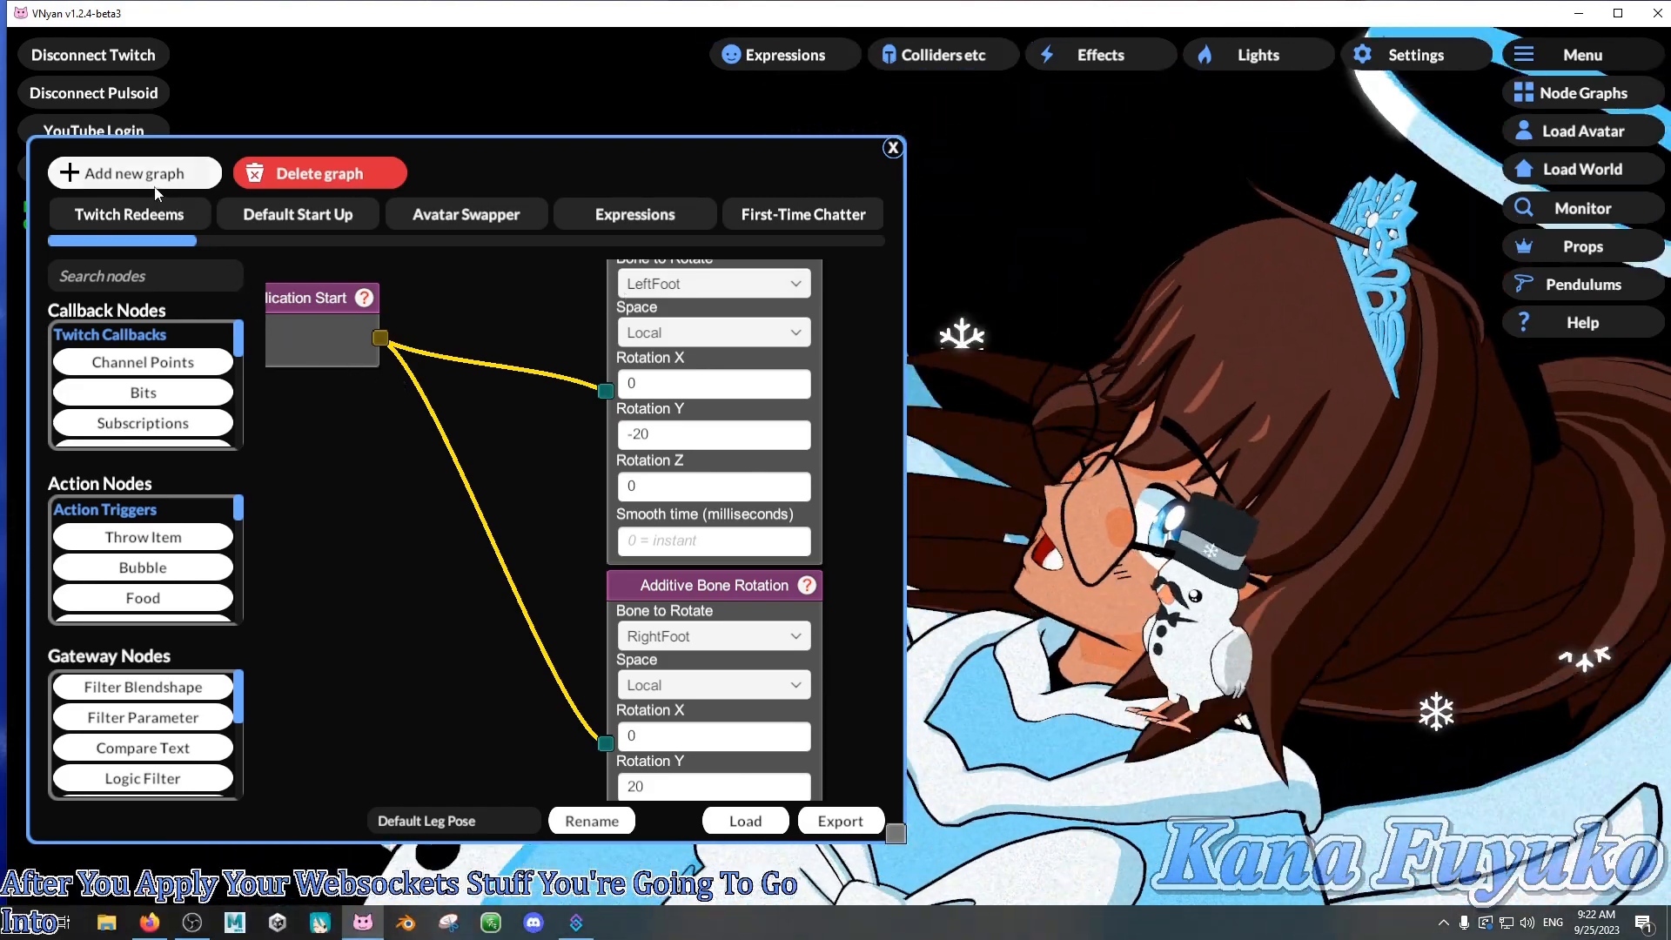
click(207, 174)
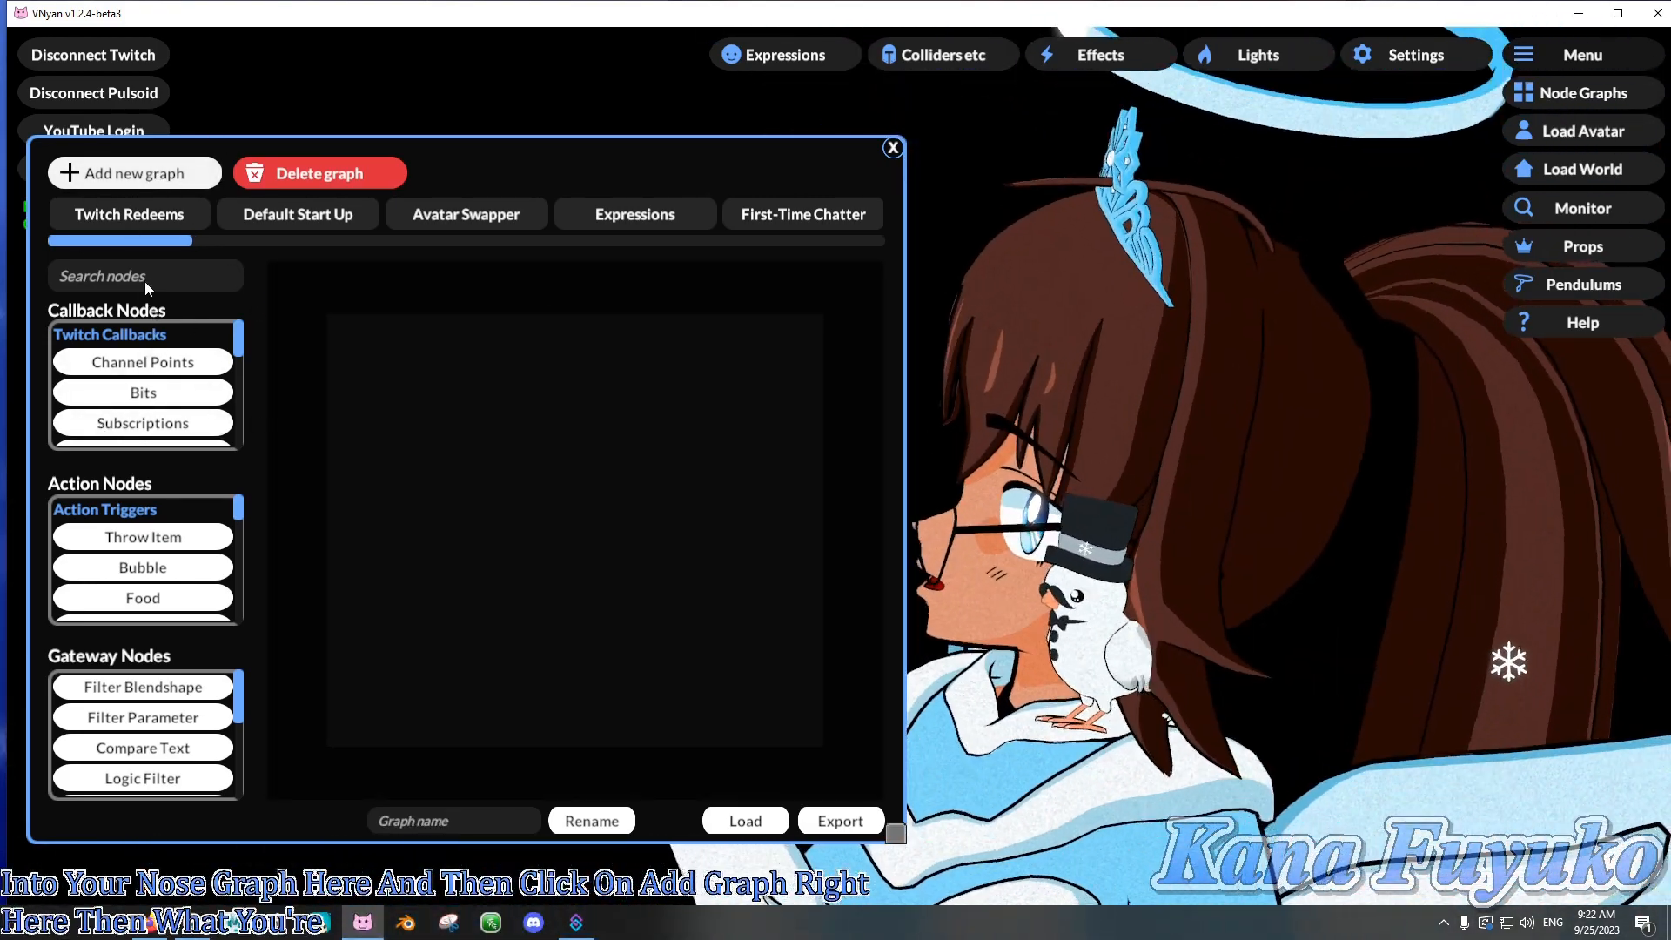
click(145, 277)
text(web)
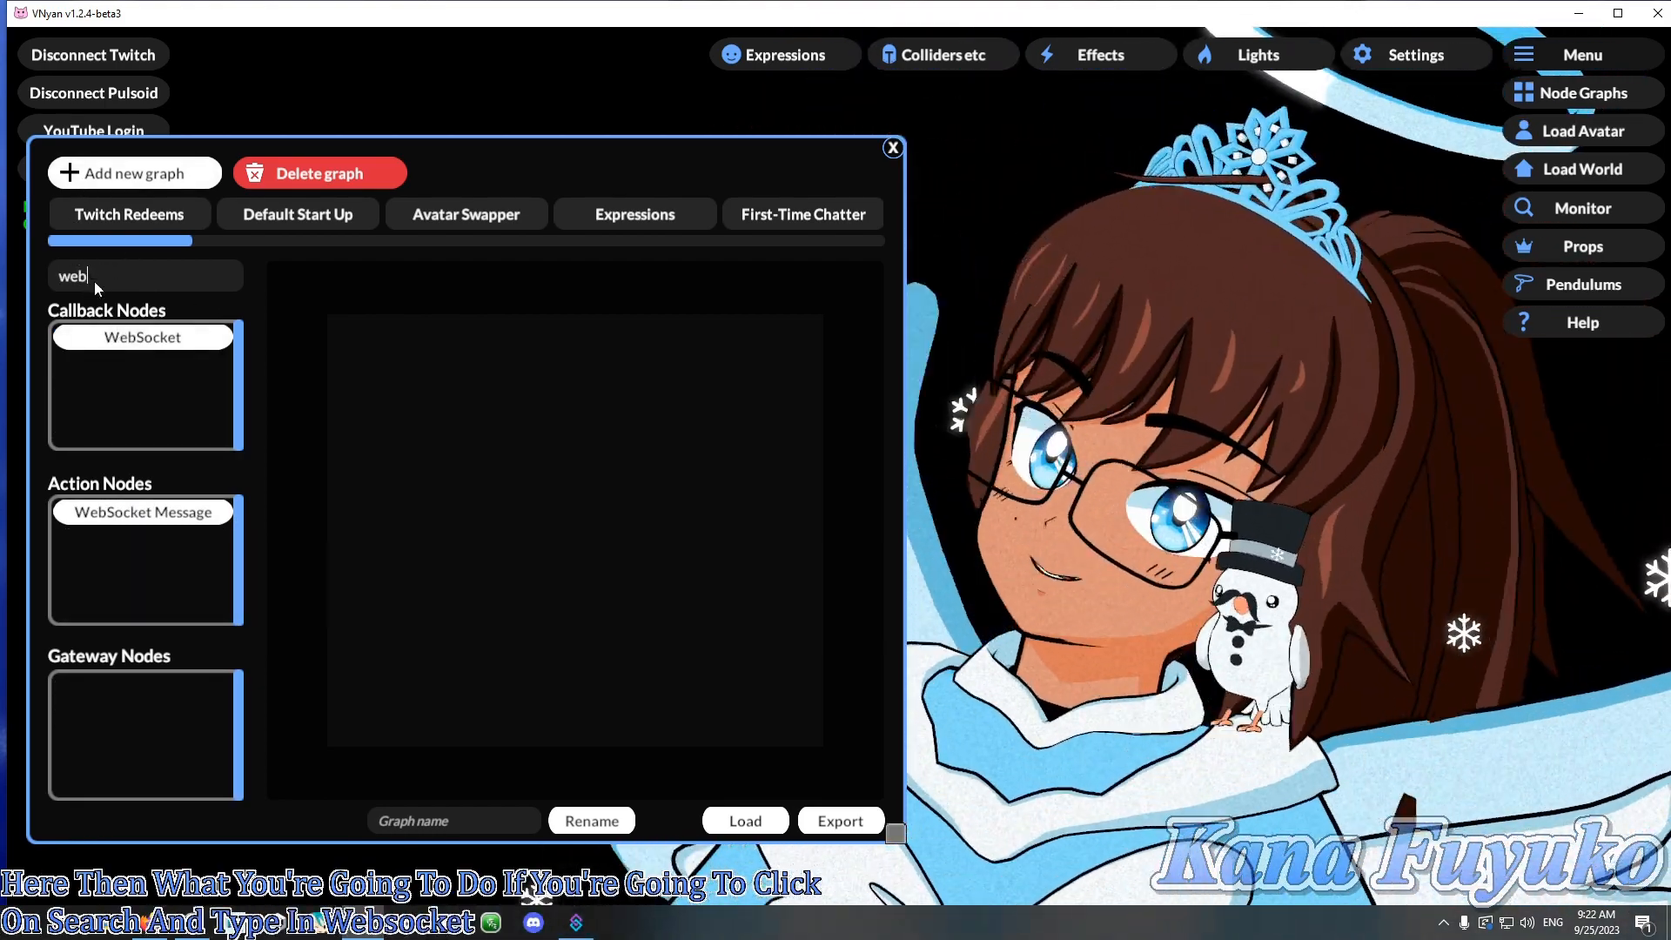
click(146, 339)
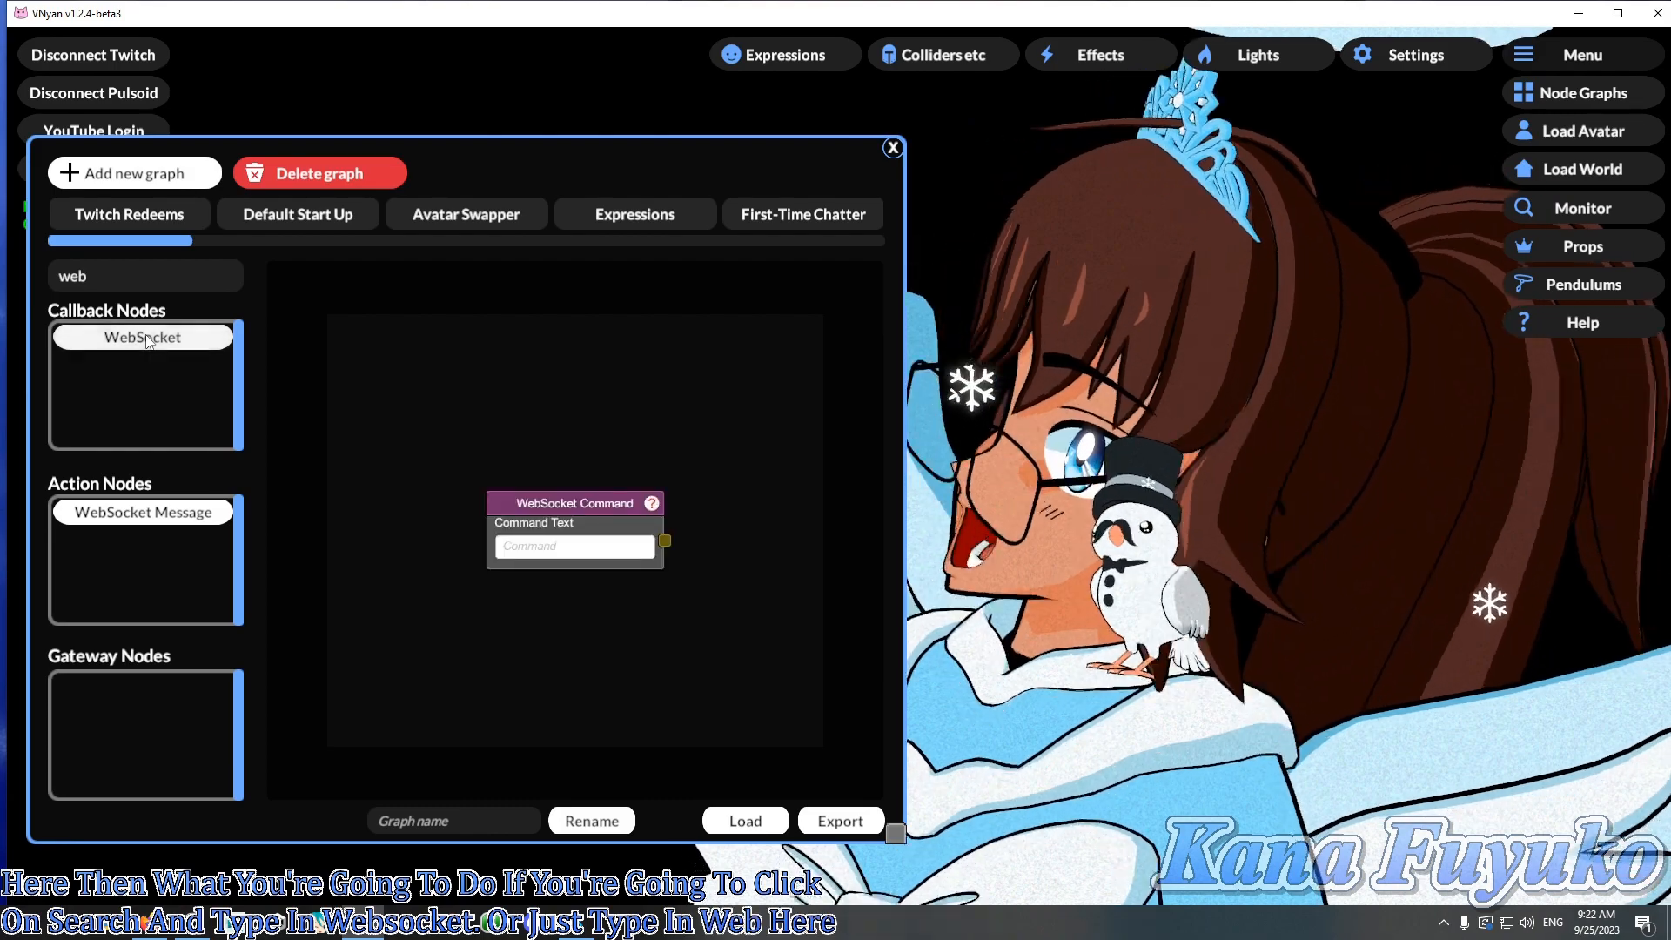
- Move the WebSocket Command node near the graph's upper left and set its command text to StreamerBot
drag(550, 503, 402, 396)
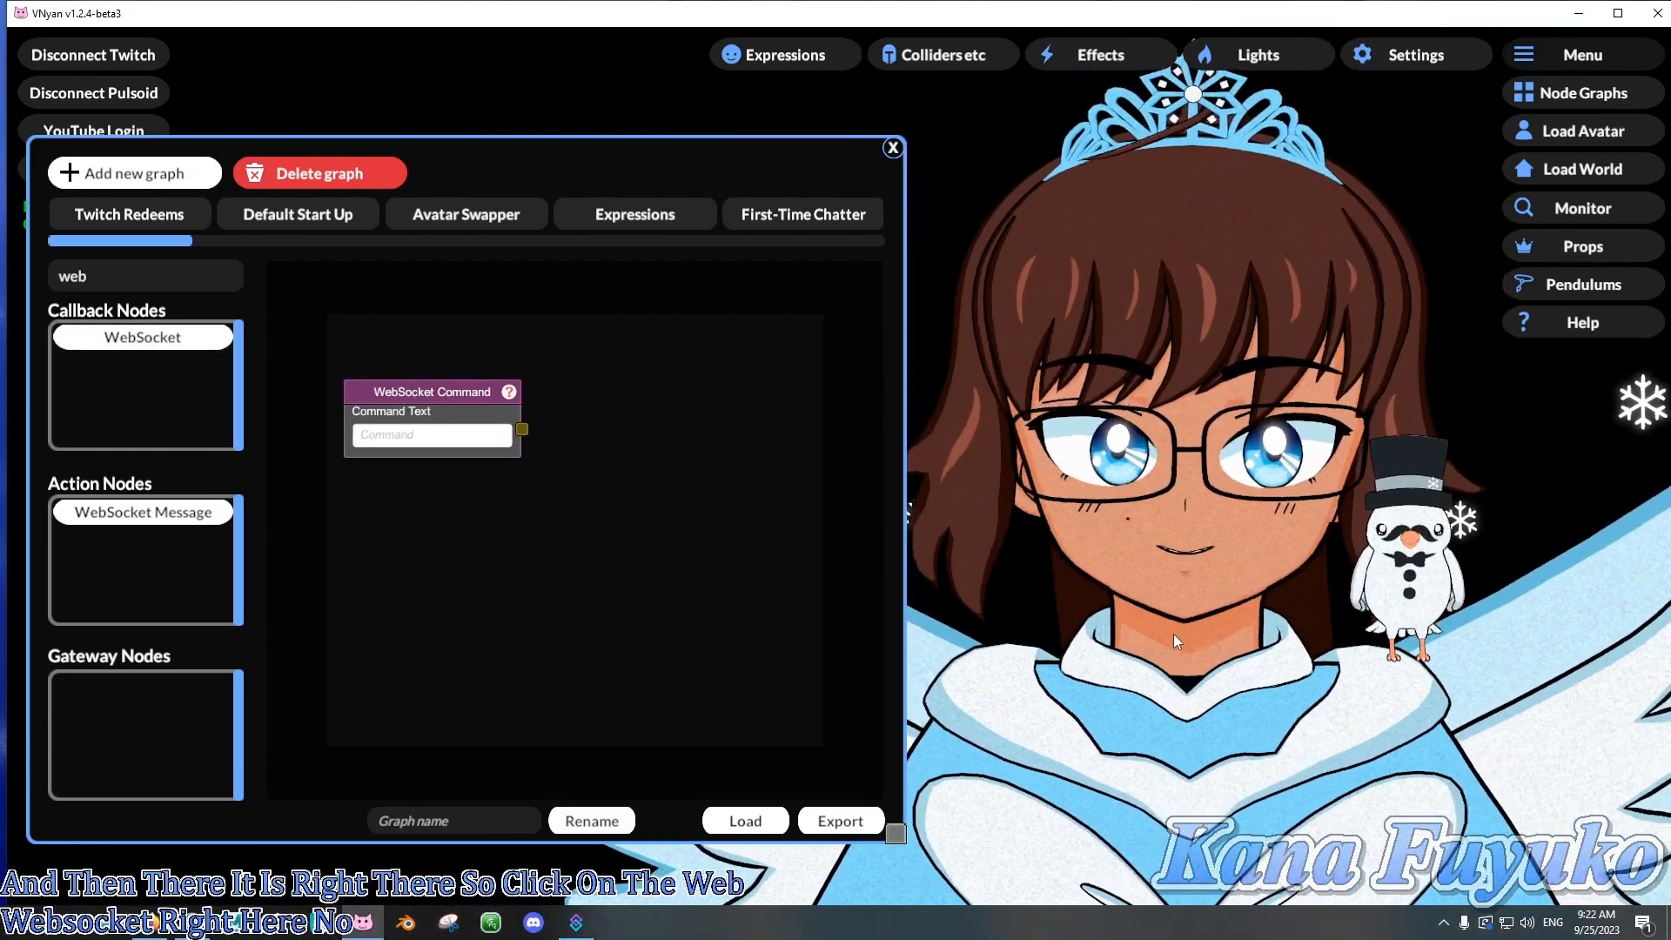
drag(444, 389, 396, 359)
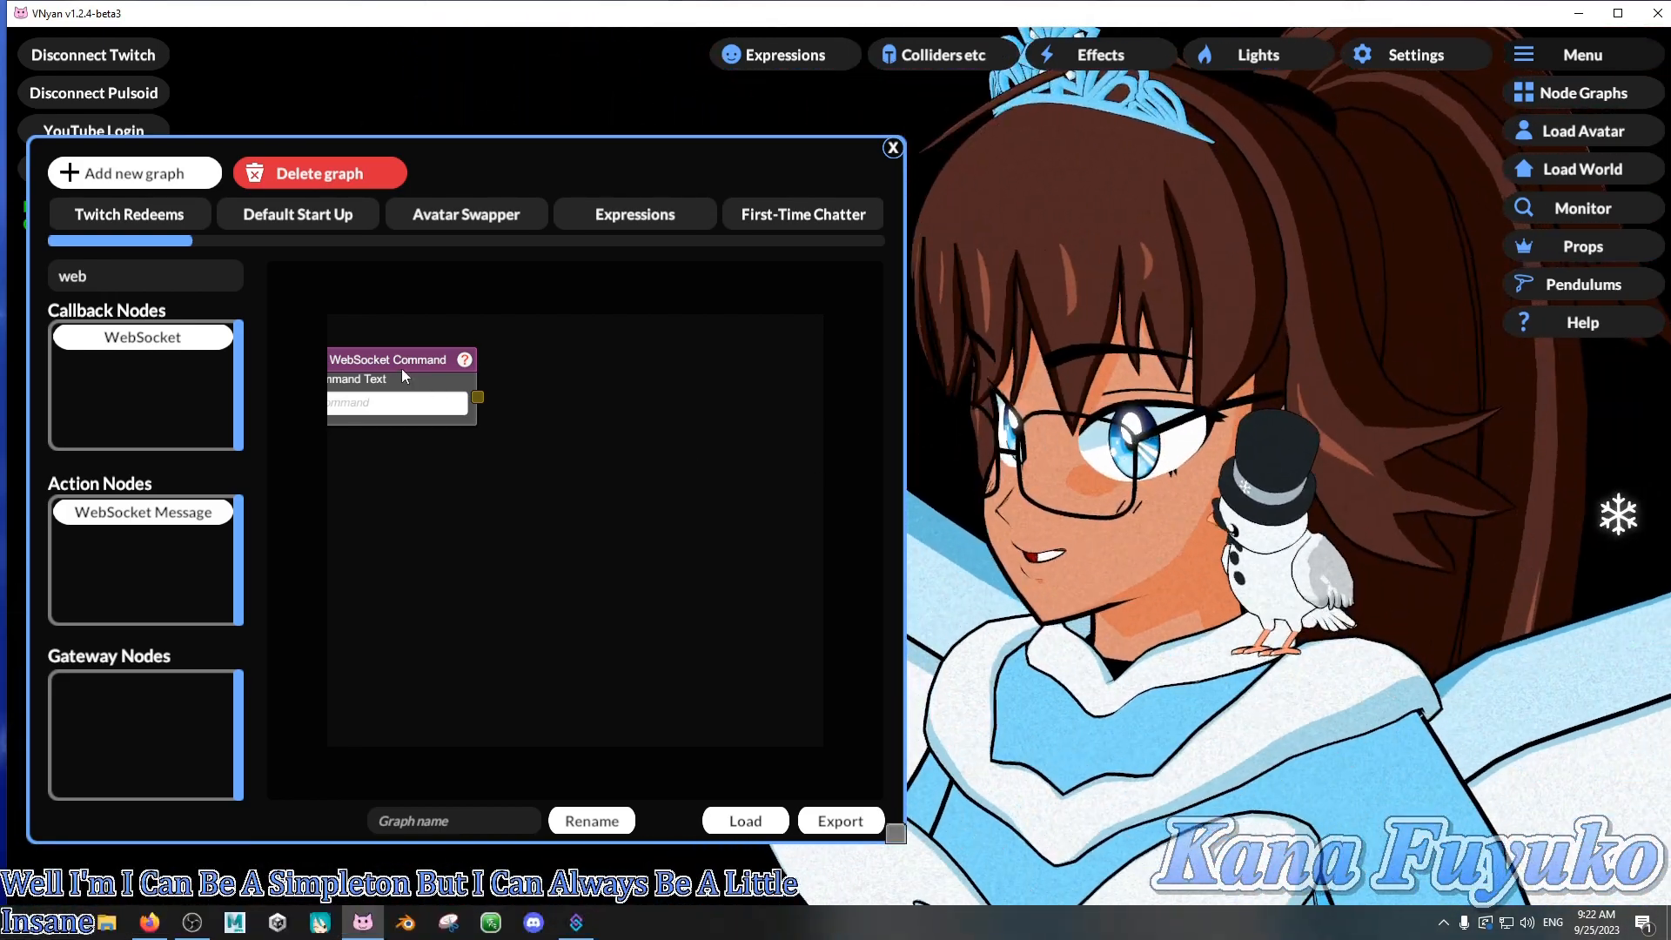
drag(402, 370, 457, 342)
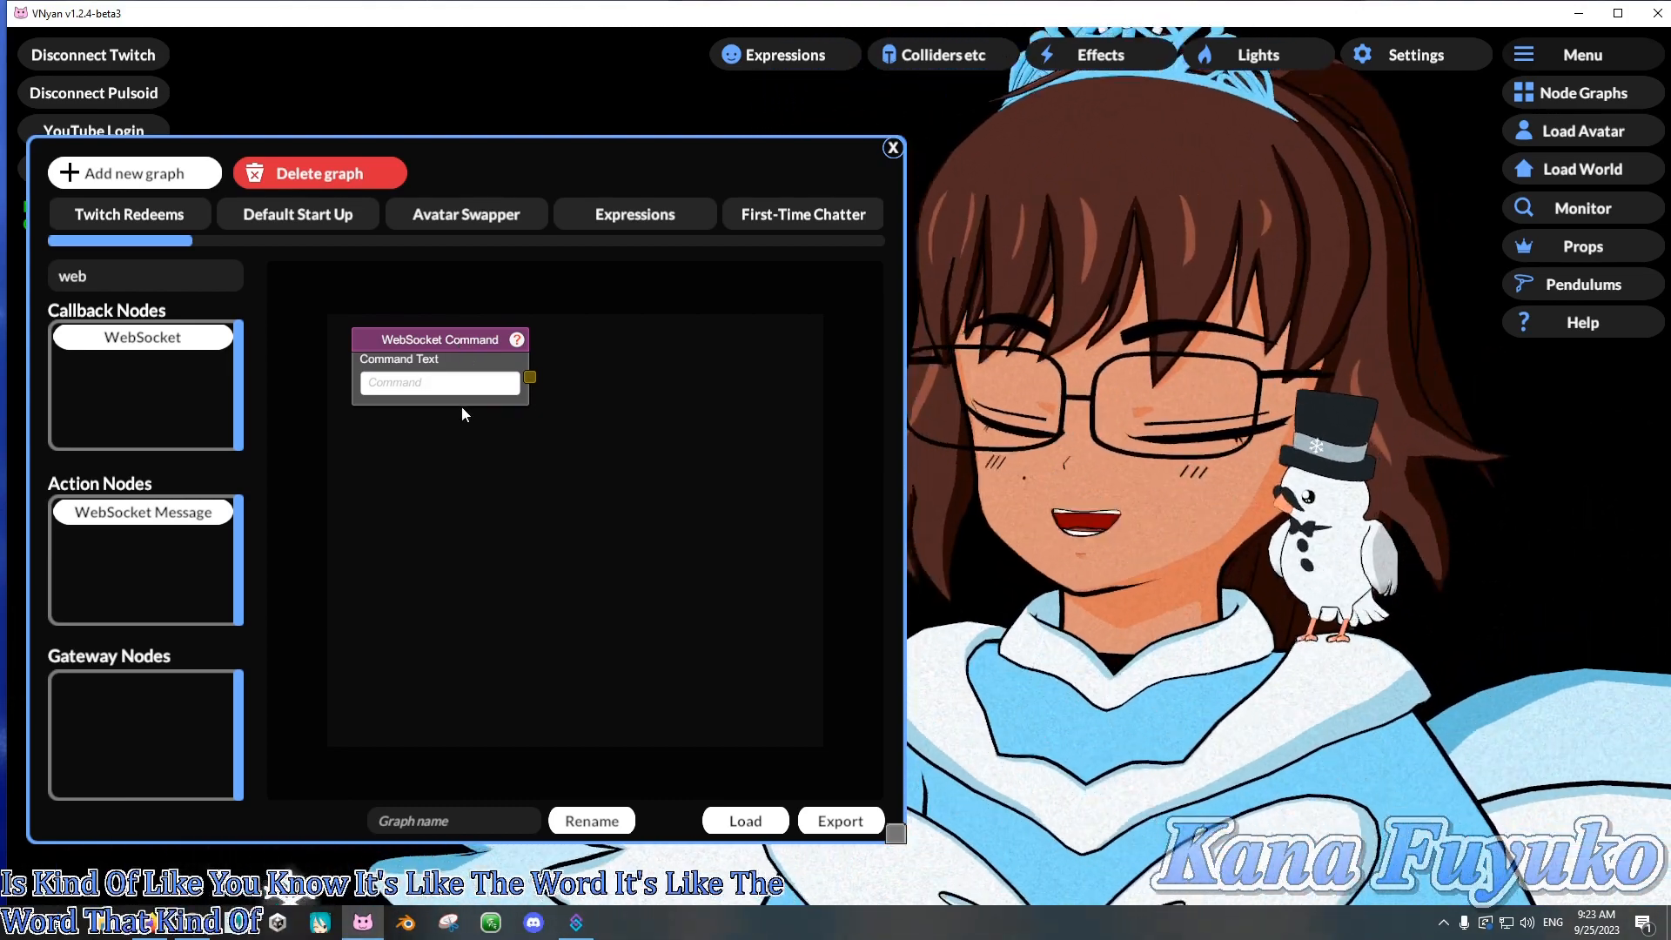
click(430, 383)
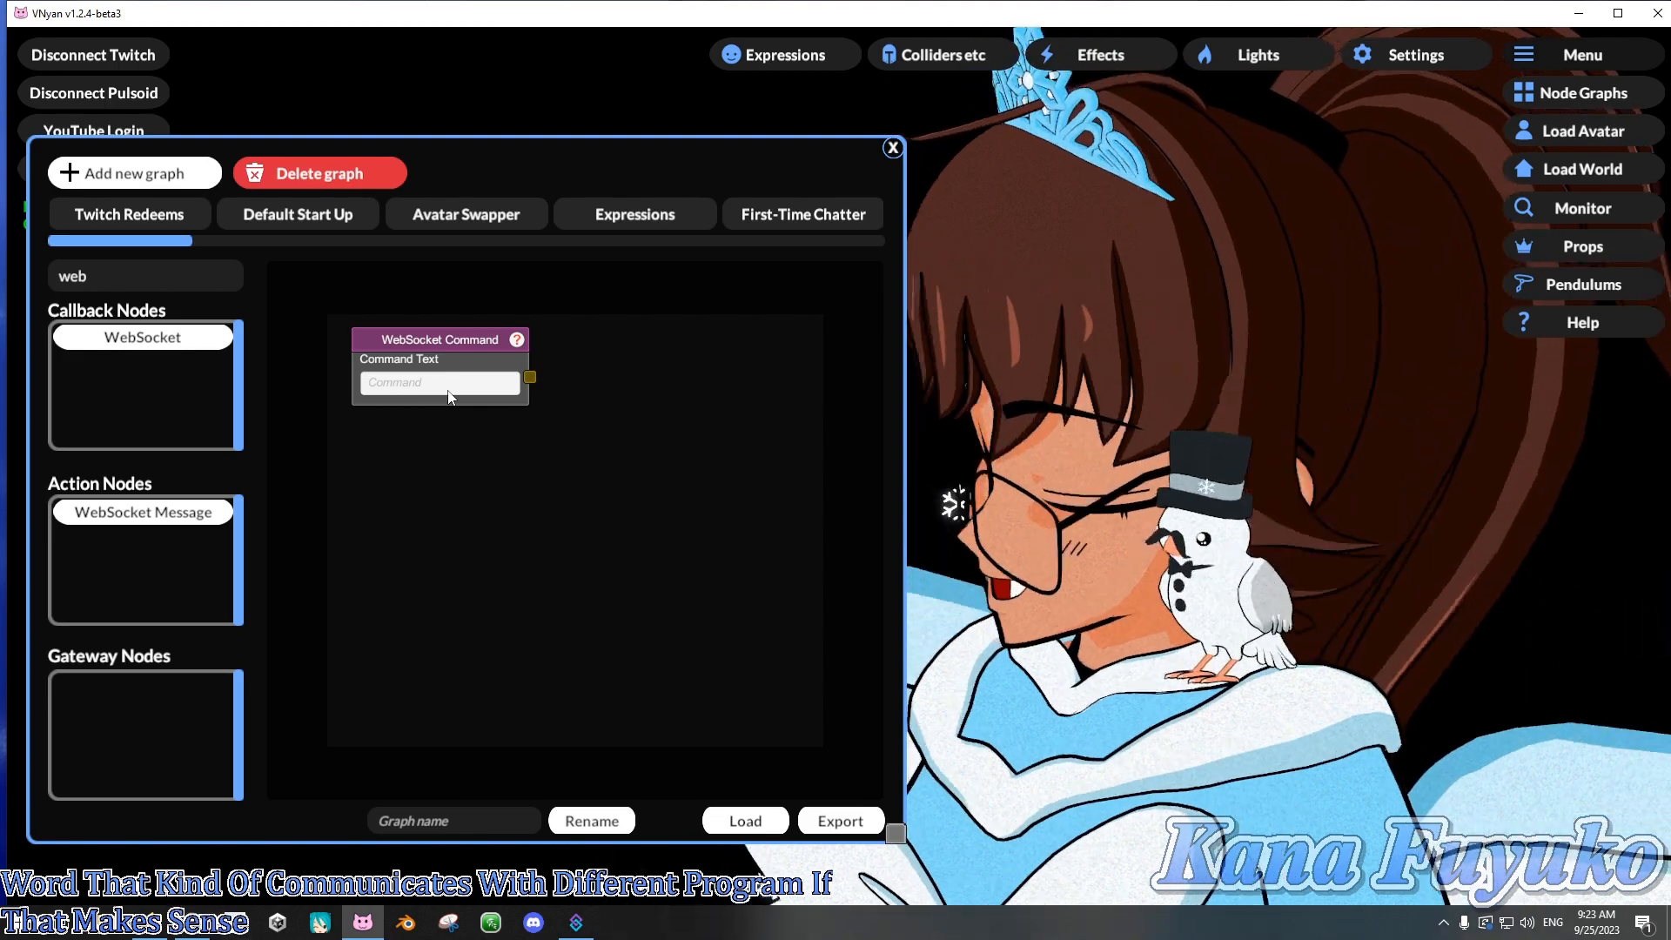
text(StreamerBot)
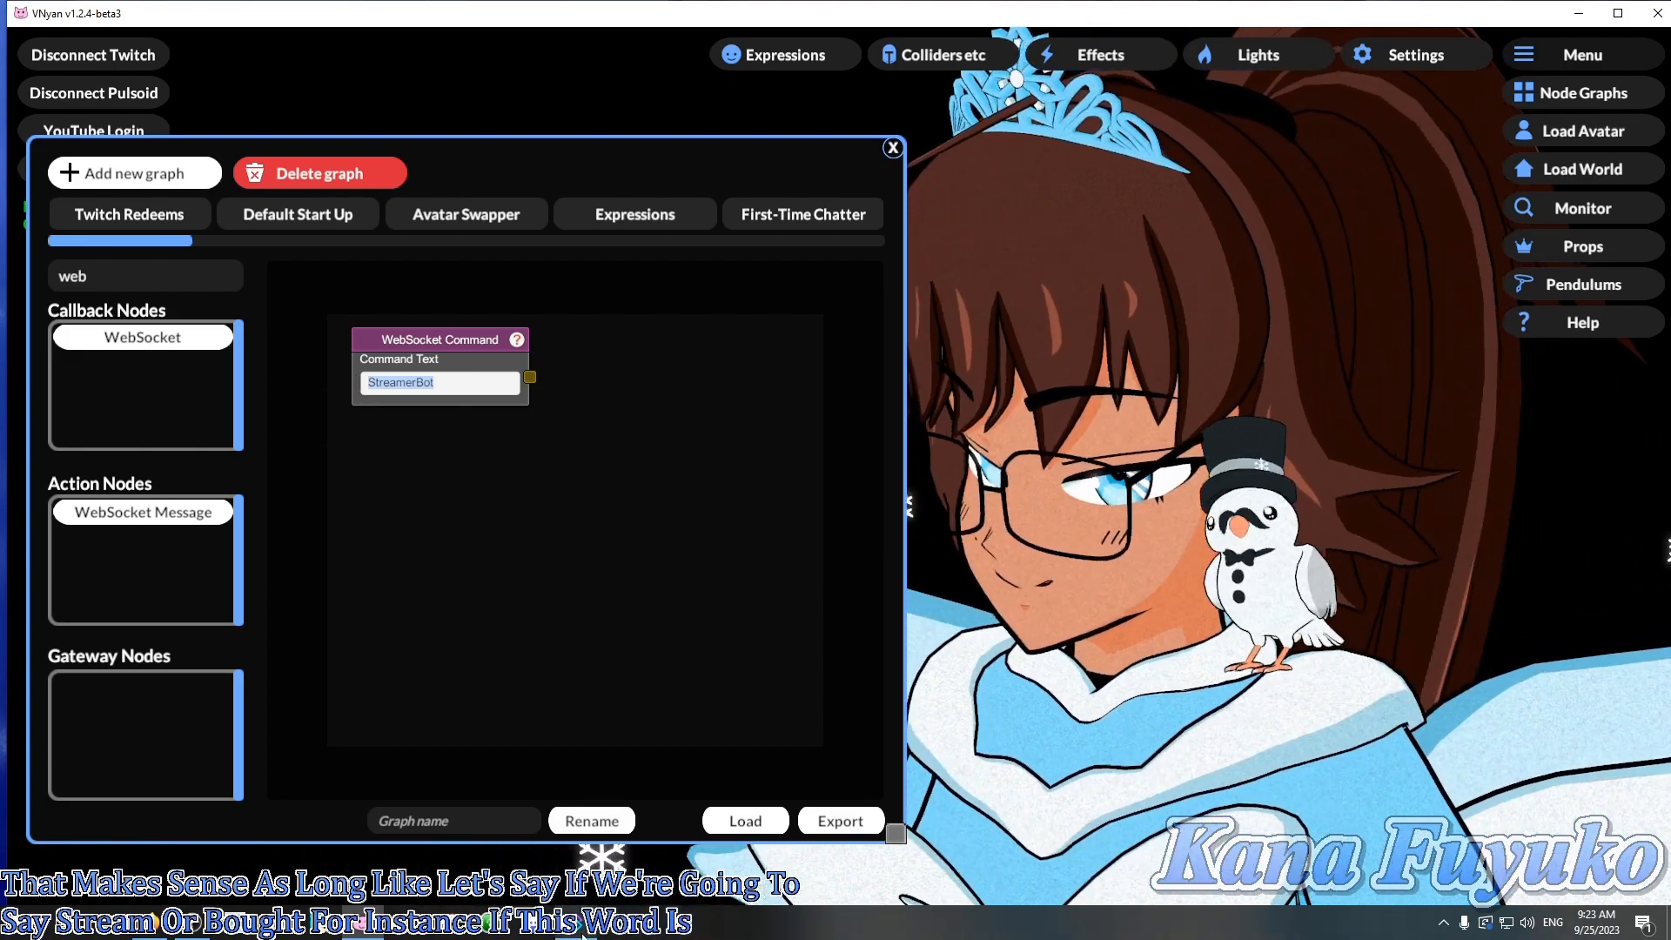
- Switch to Streamer.bot and inspect the Drop Box action's Execute Code sub-action
click(576, 922)
click(162, 318)
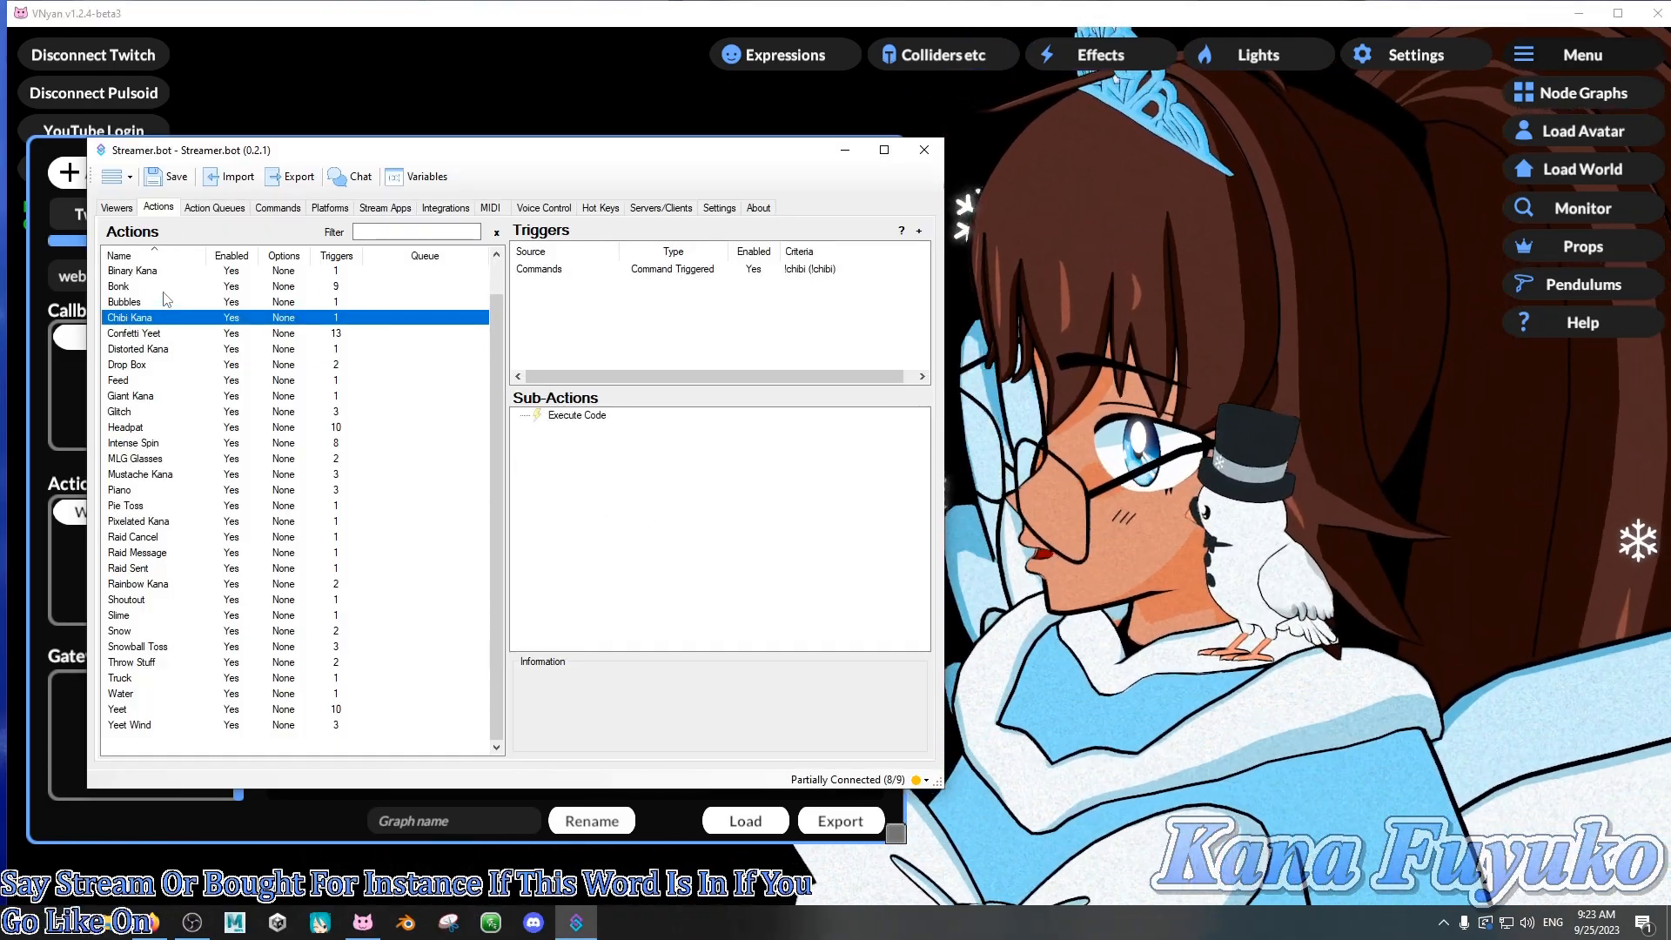
click(162, 287)
click(139, 365)
click(597, 416)
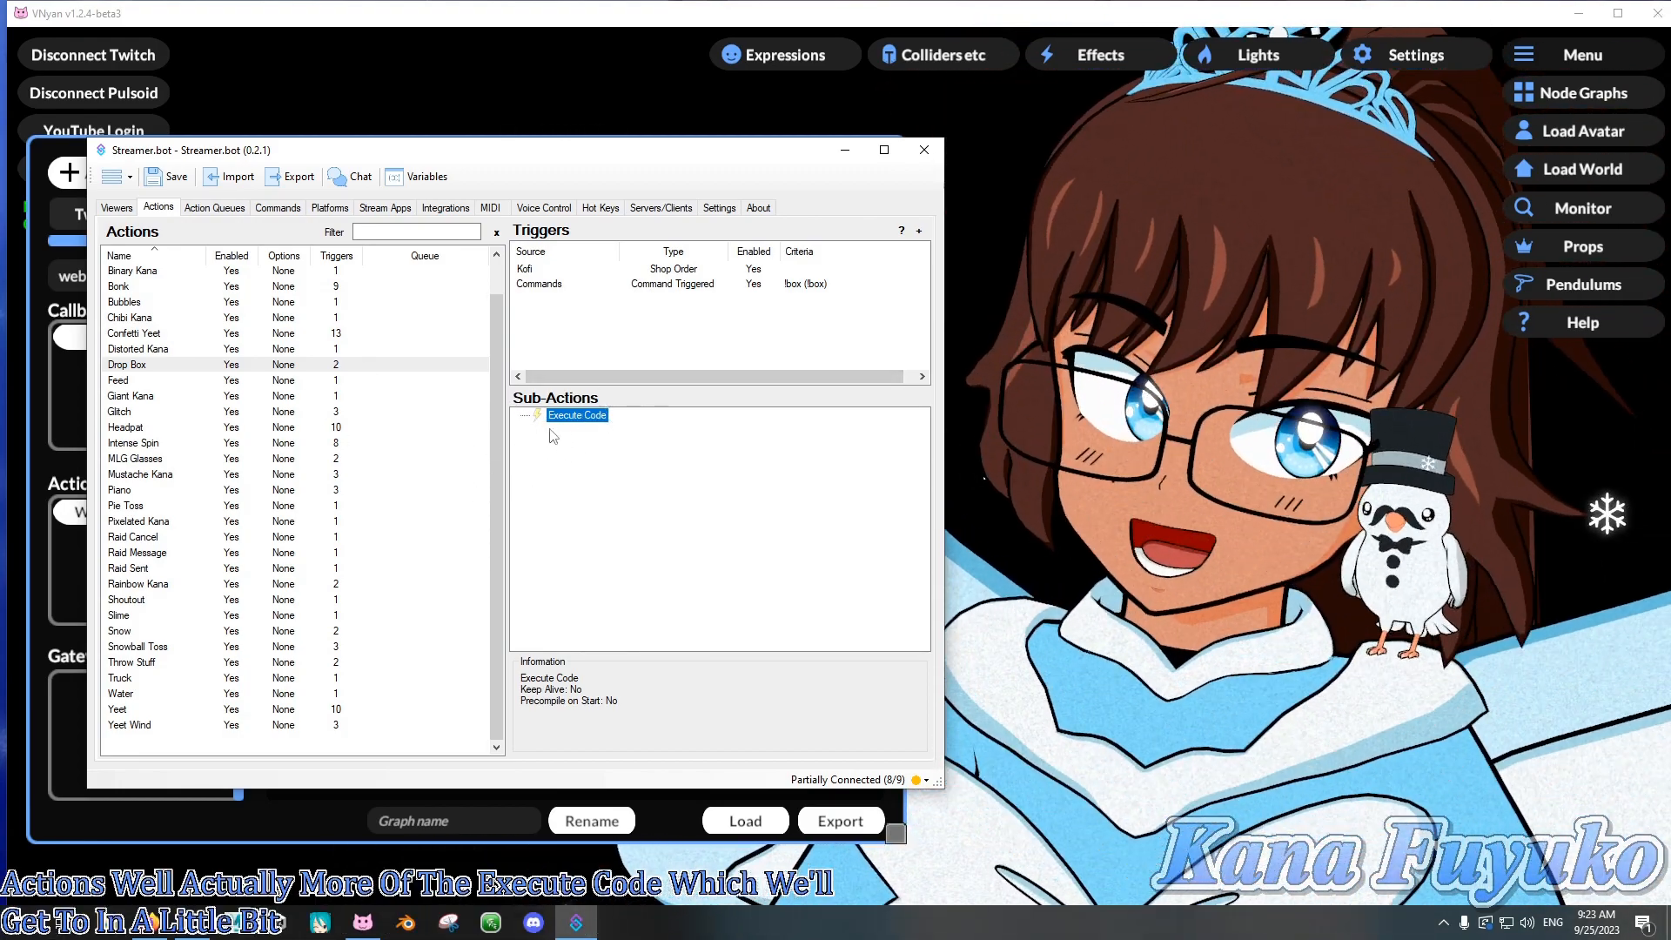
drag(435, 150, 307, 610)
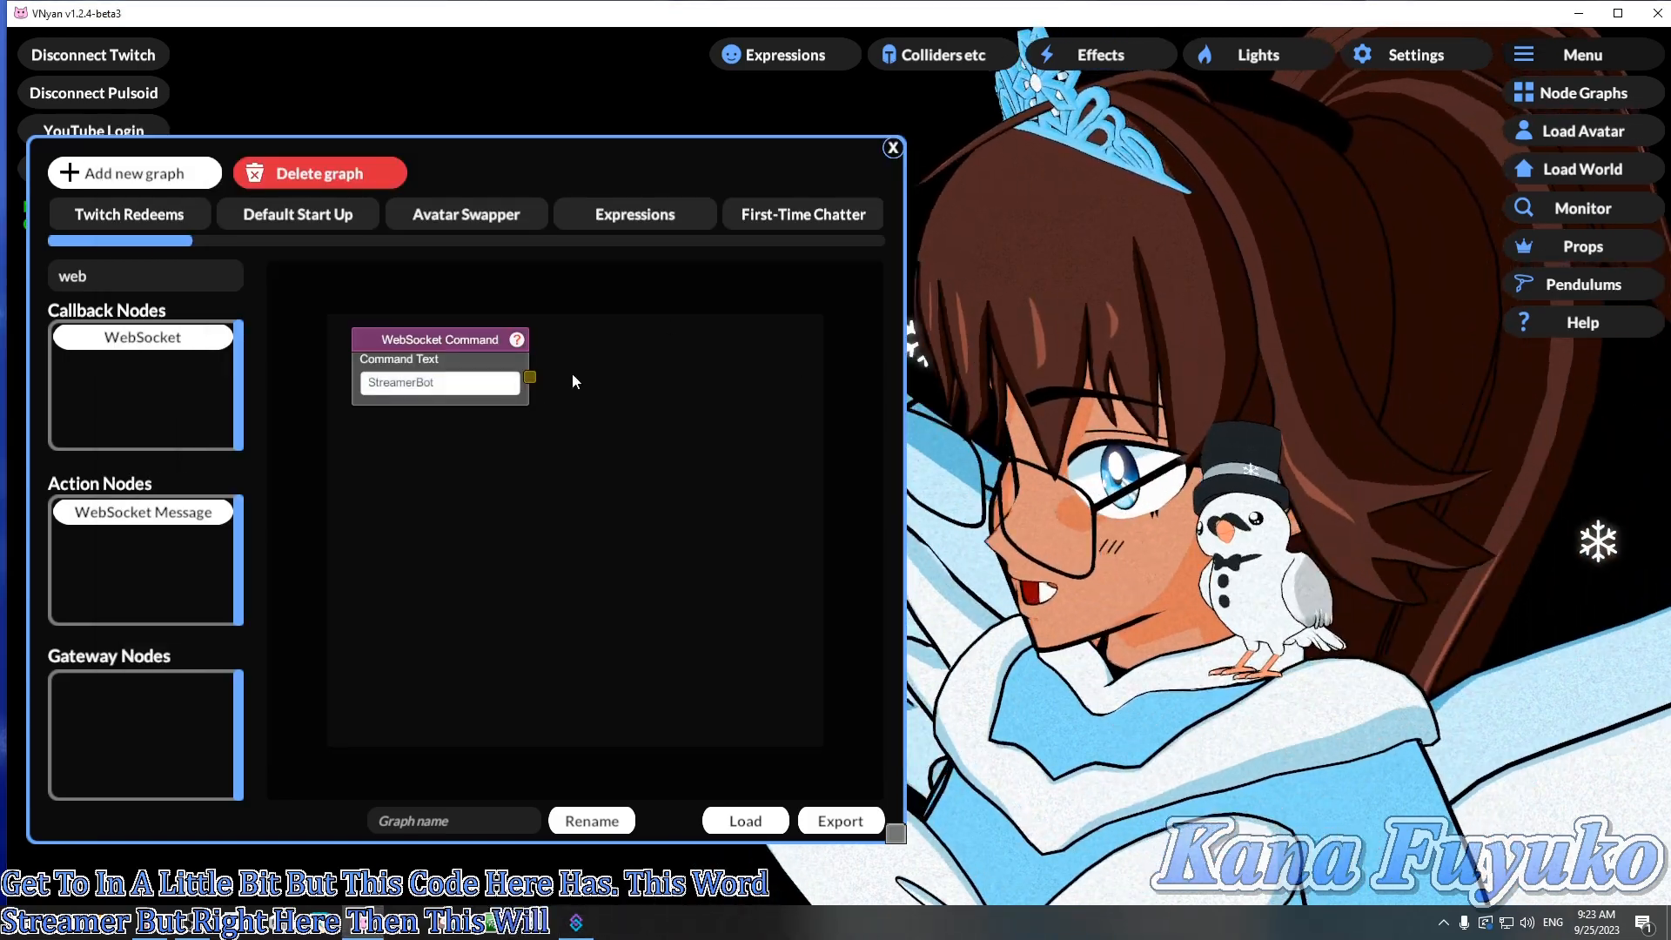
- Reposition the WebSocket Command node in VNyan's graph and change its command text to Stream Elements
drag(440, 349, 451, 384)
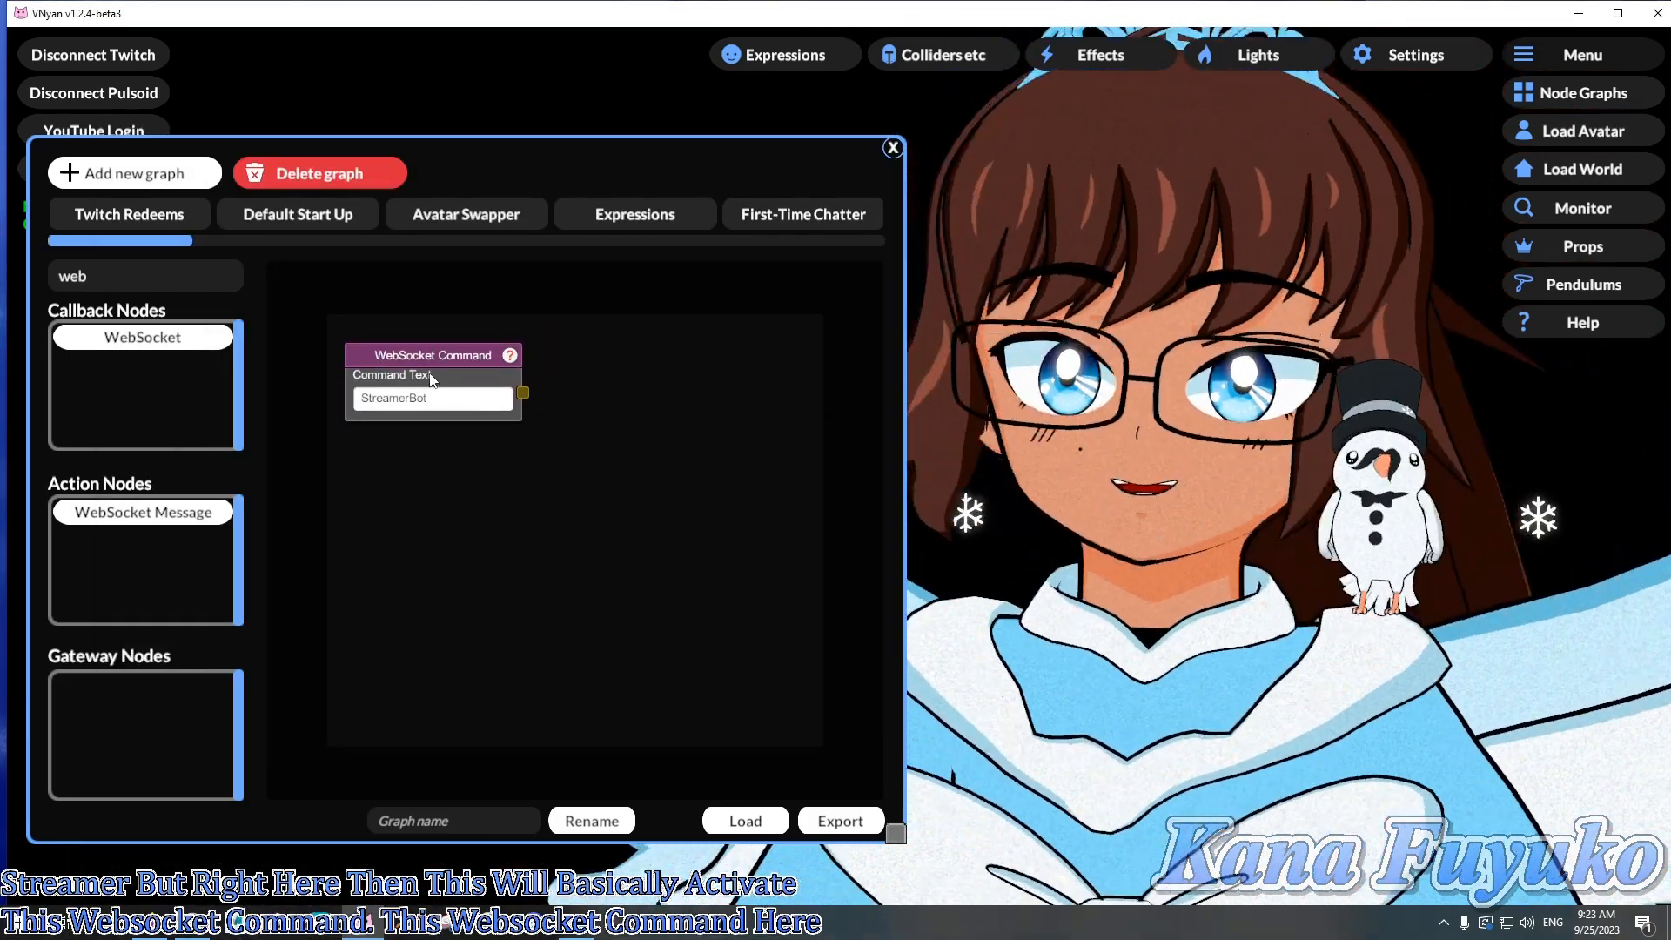
mouse_move(445, 350)
mouse_down()
mouse_move(470, 337)
mouse_move(443, 335)
mouse_up()
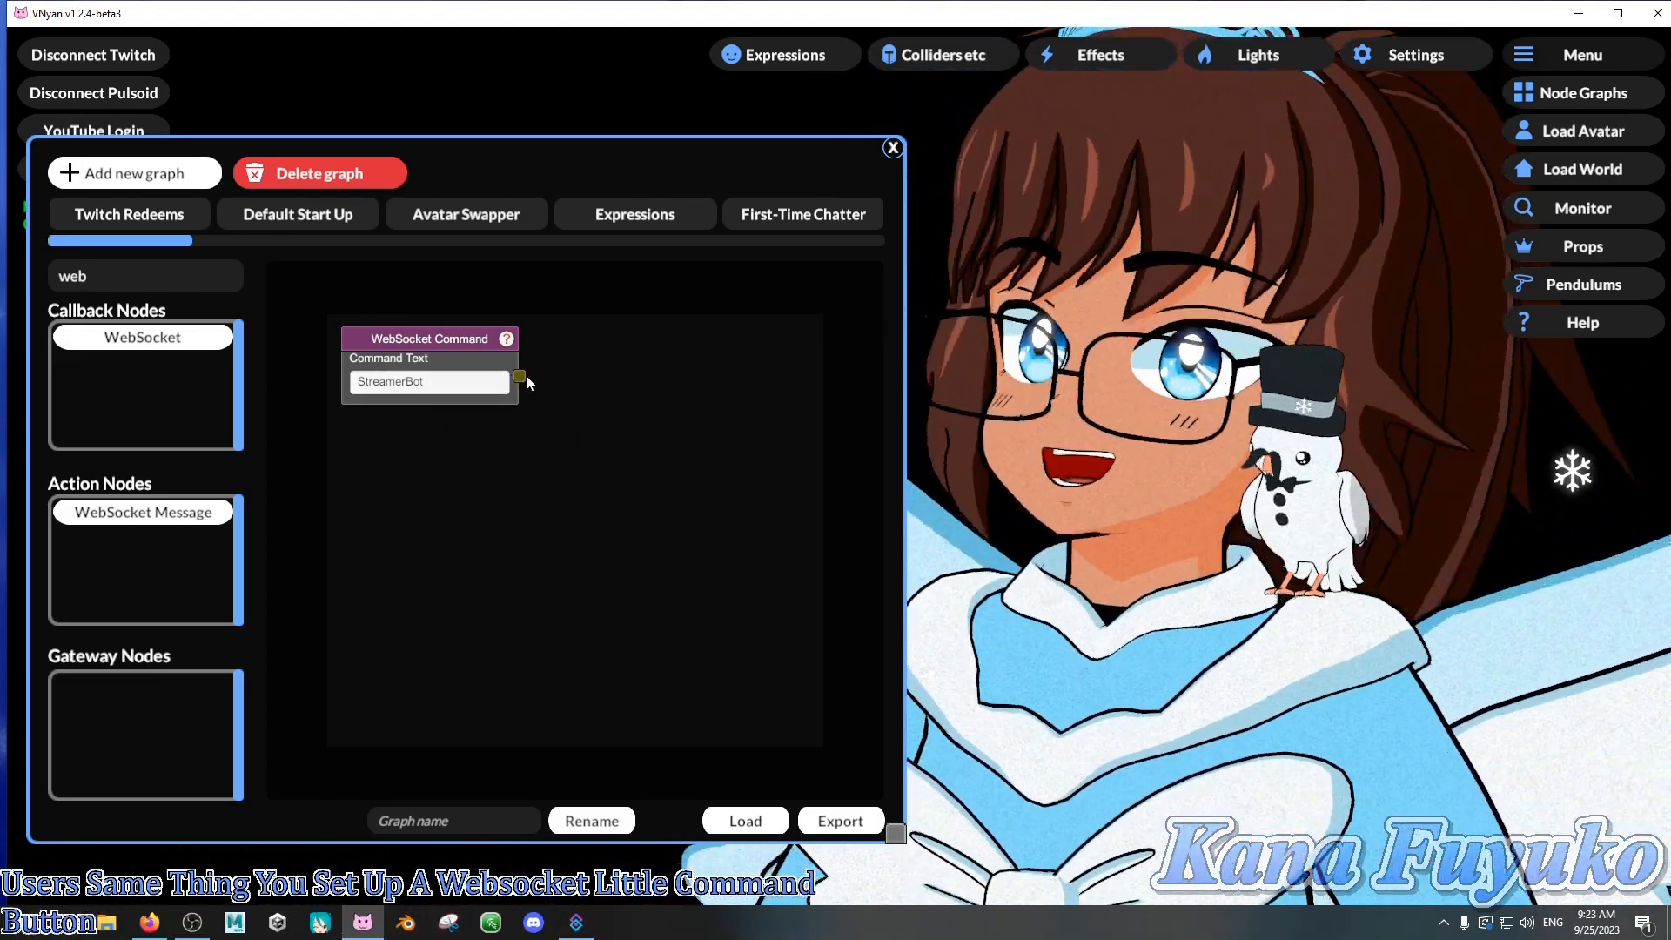
drag(464, 385, 418, 376)
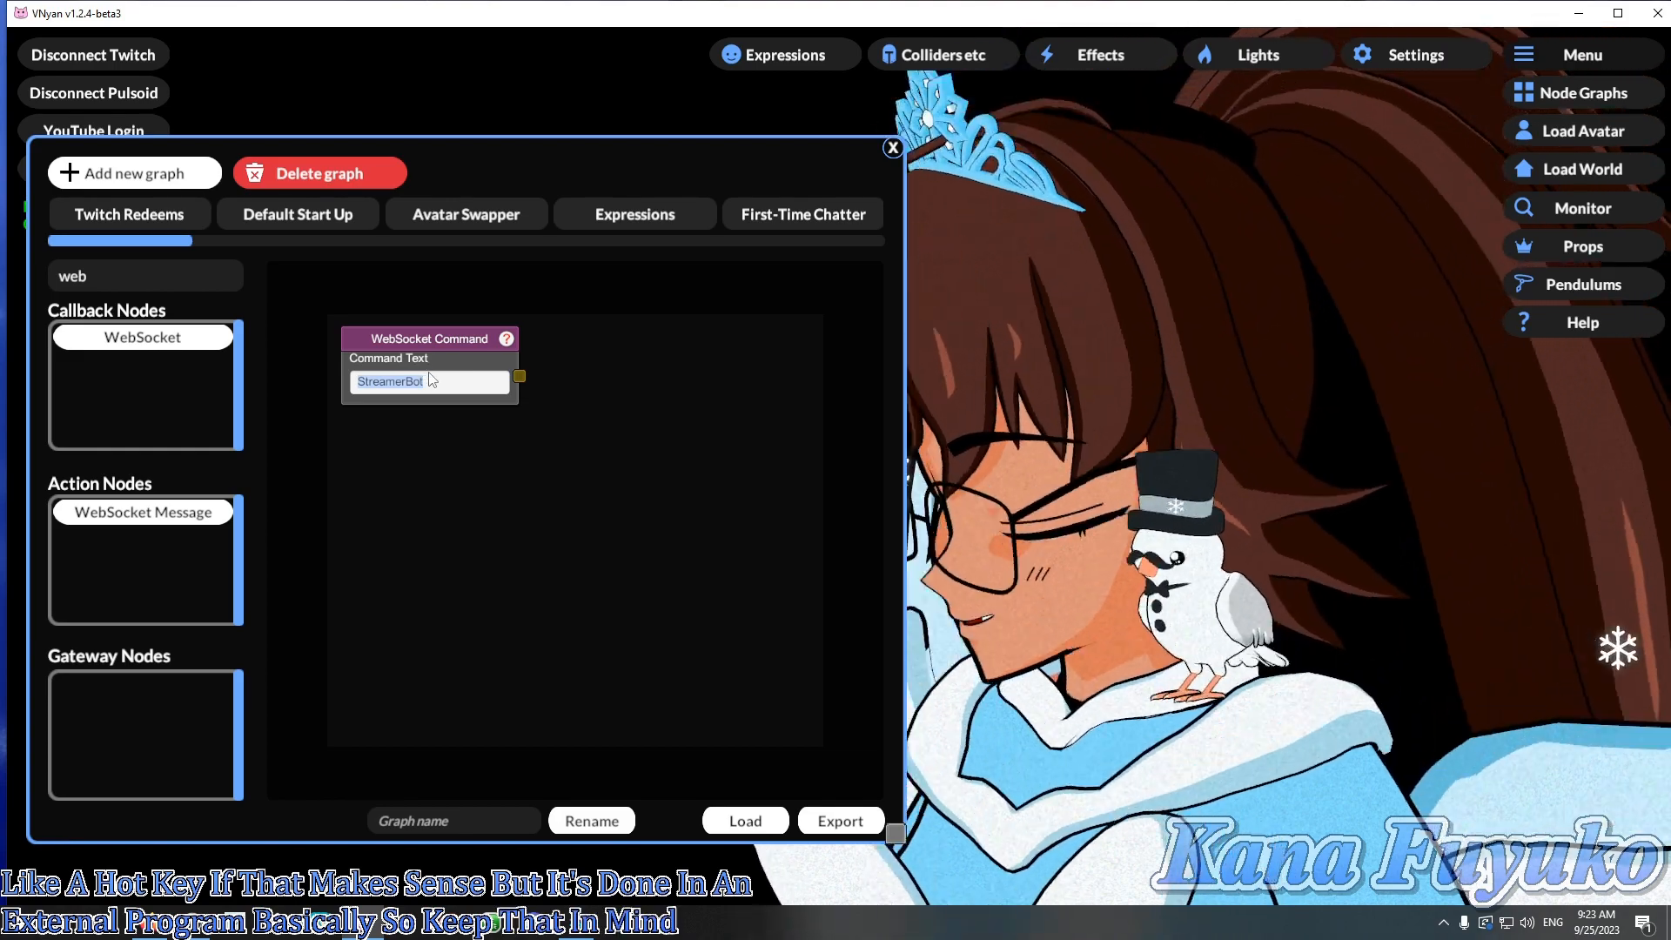
text(St)
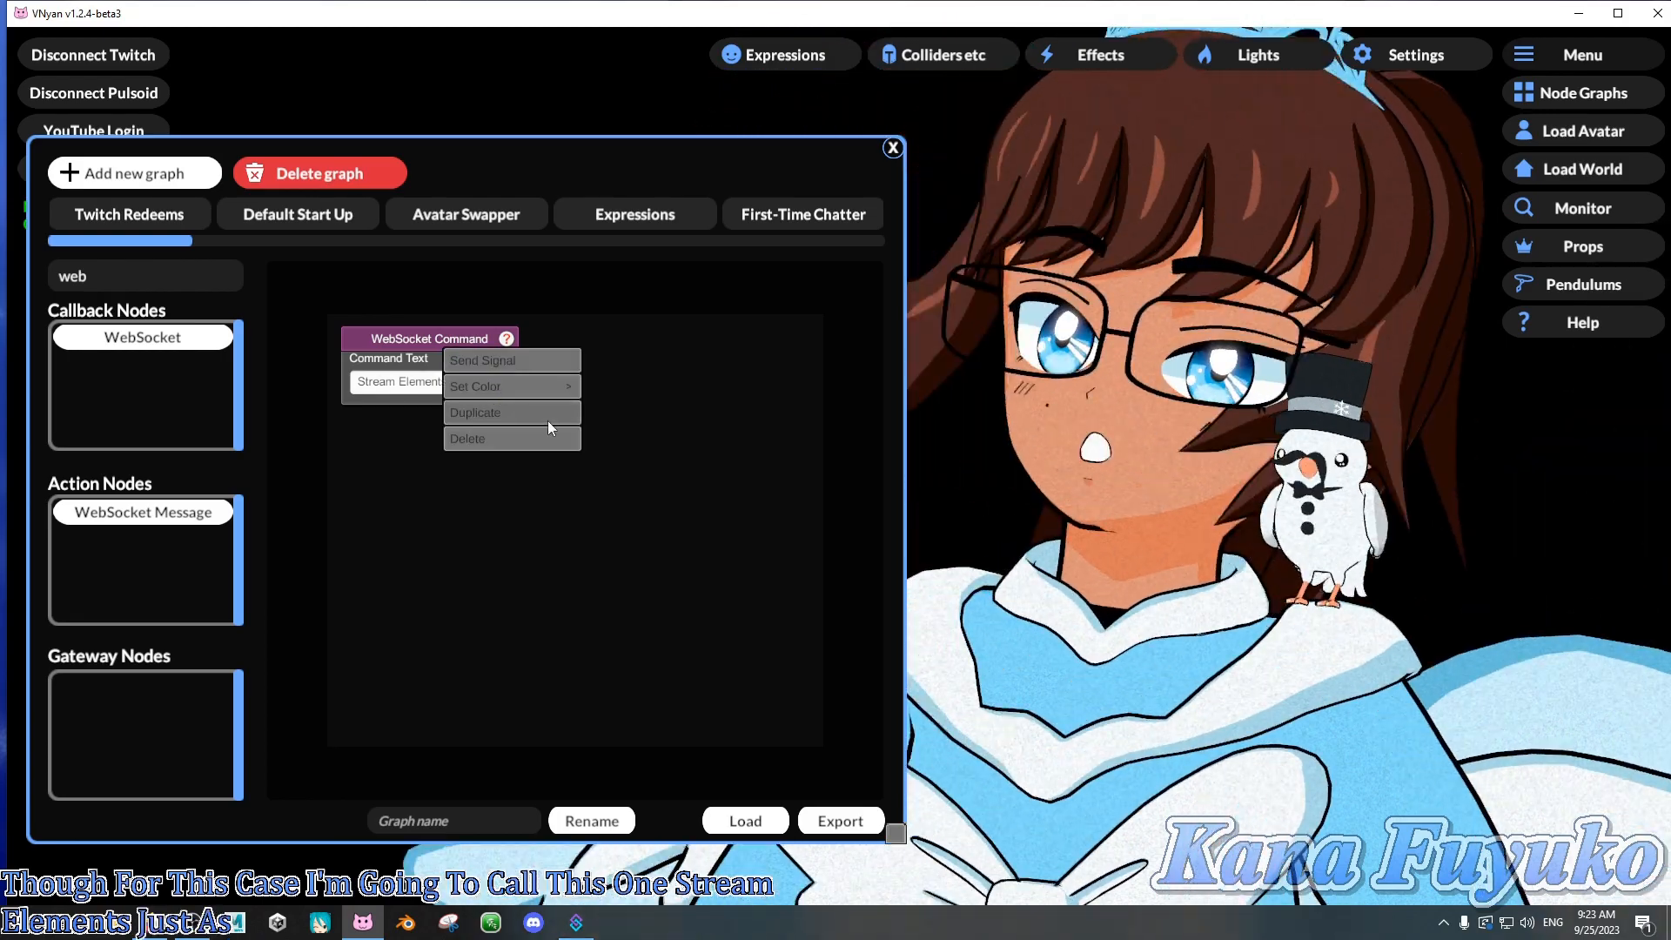
- Duplicate the WebSocket Command node twice and stack the copies below the original
click(547, 418)
drag(476, 332, 473, 430)
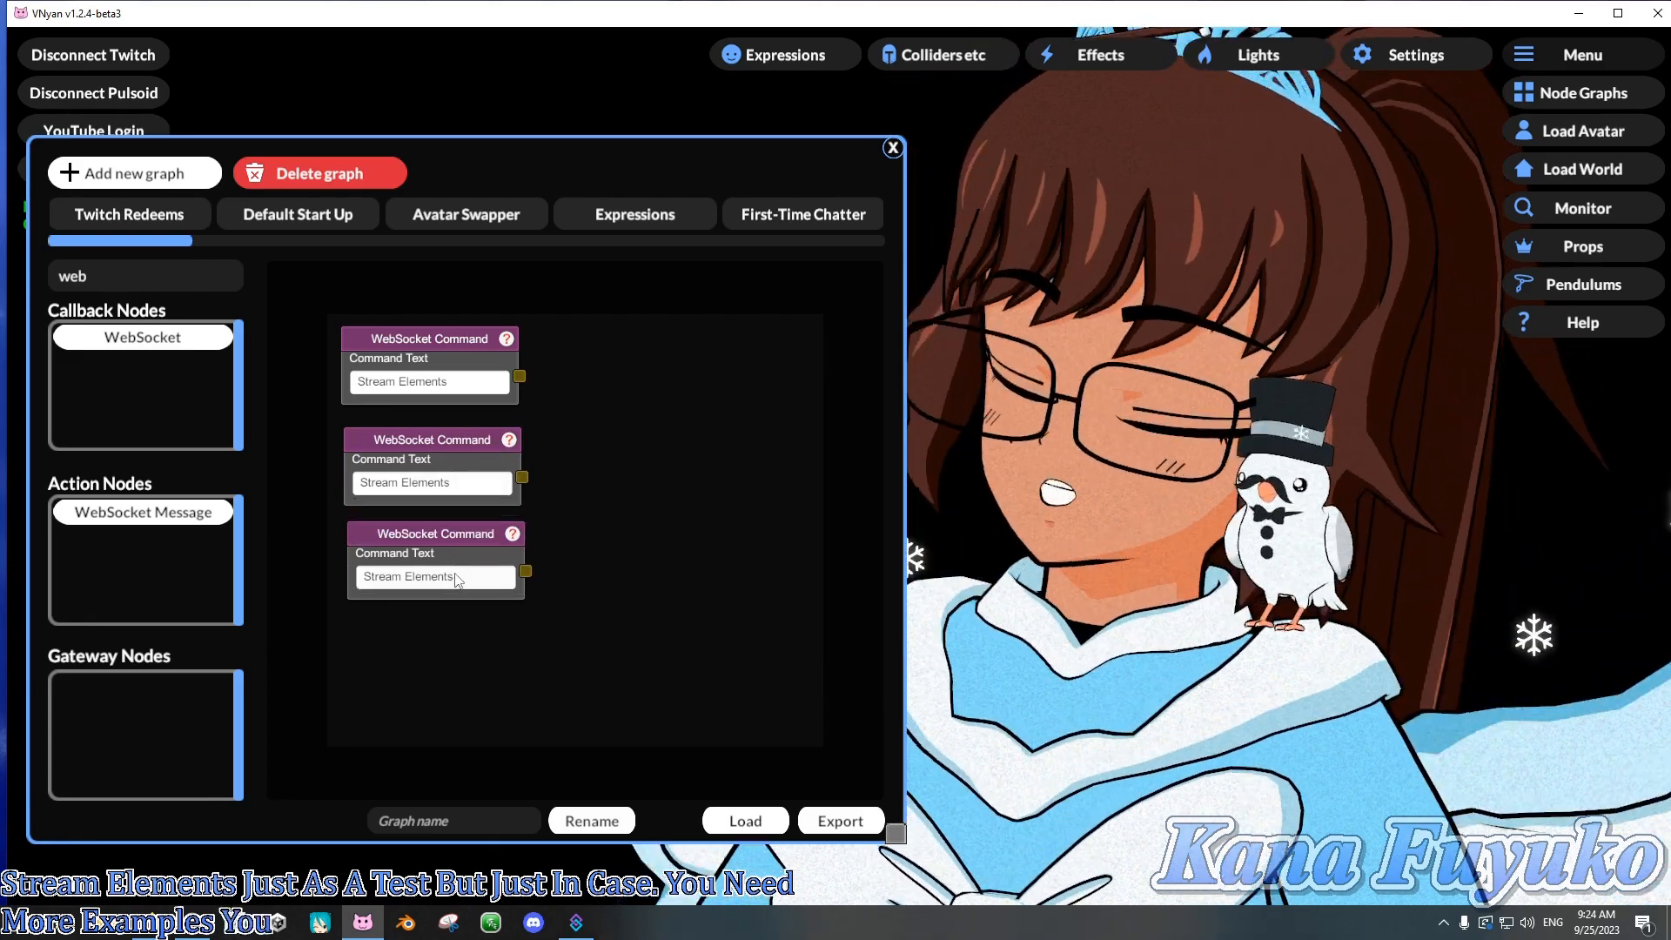
drag(456, 571, 456, 561)
- Set the middle node's command text to Treat Stream and the lowest node's to Tipeeee
click(443, 484)
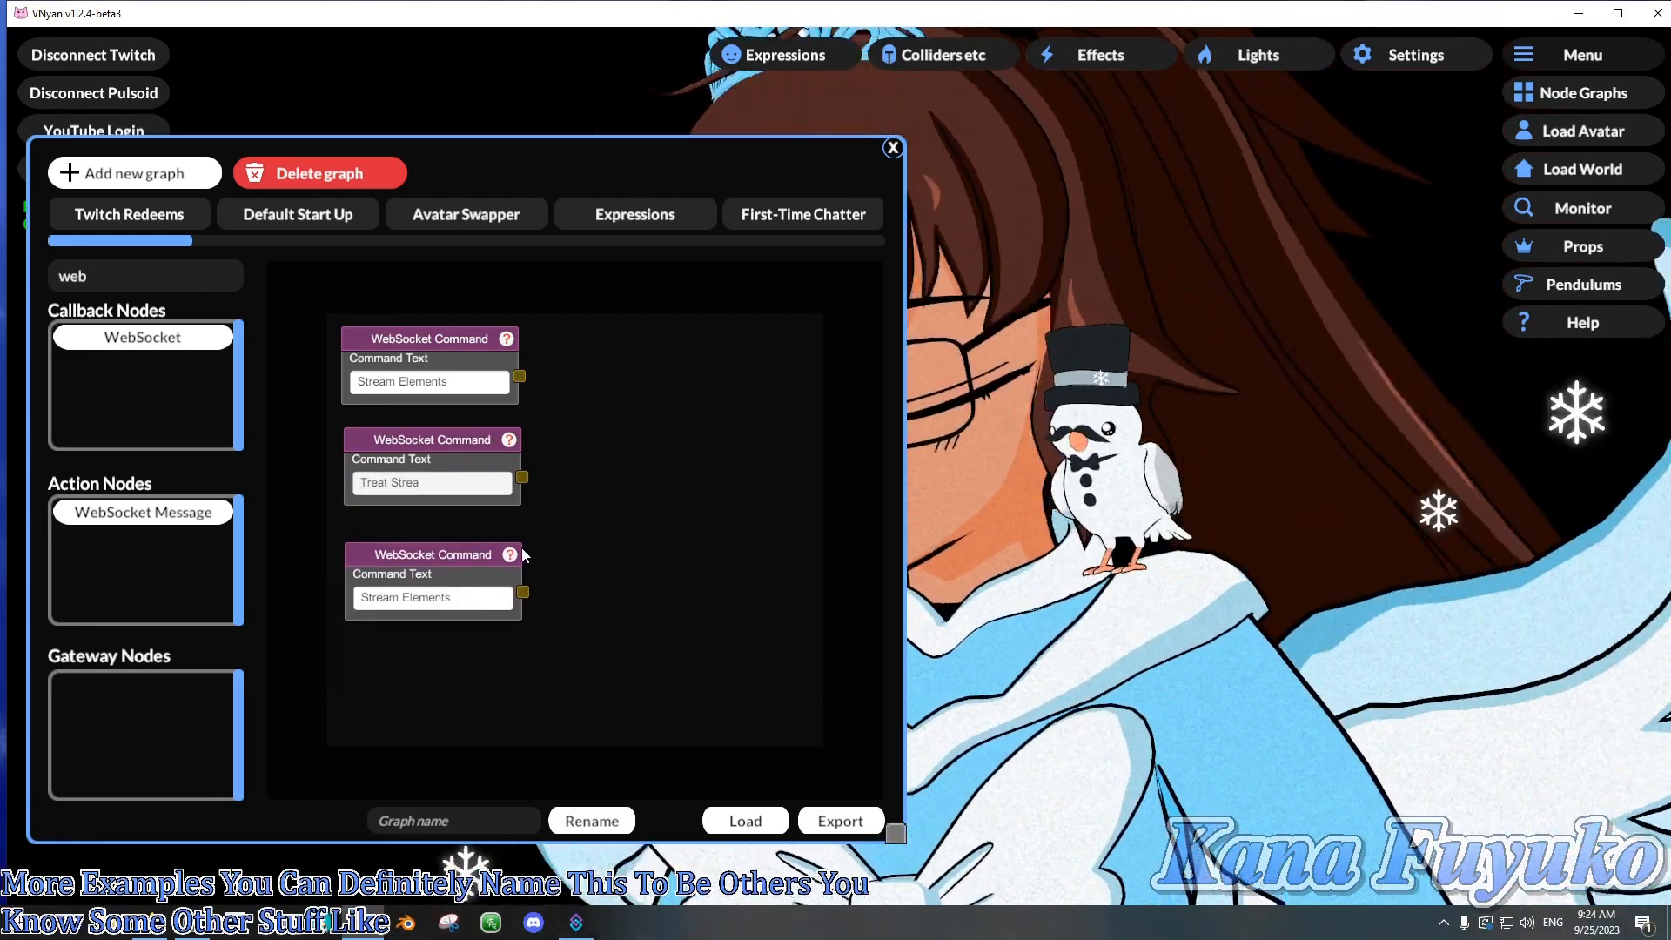
click(434, 595)
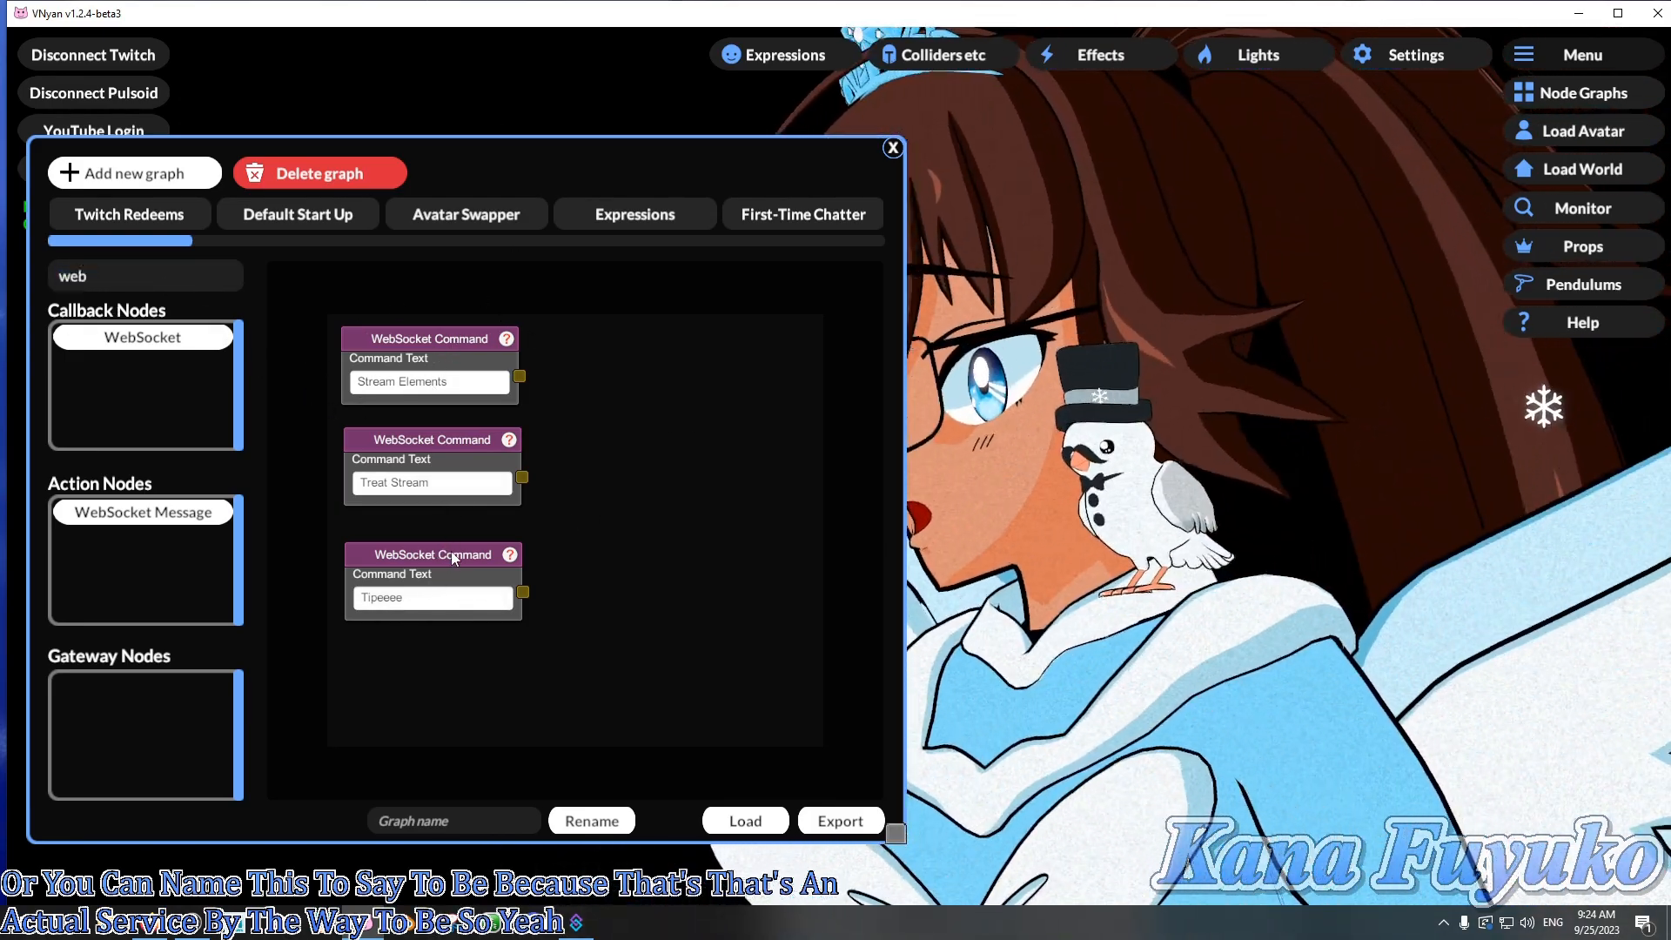
drag(451, 554, 491, 513)
- Switch to Streamer.bot and look through the existing actions, including the Headpat action's triggers
click(576, 921)
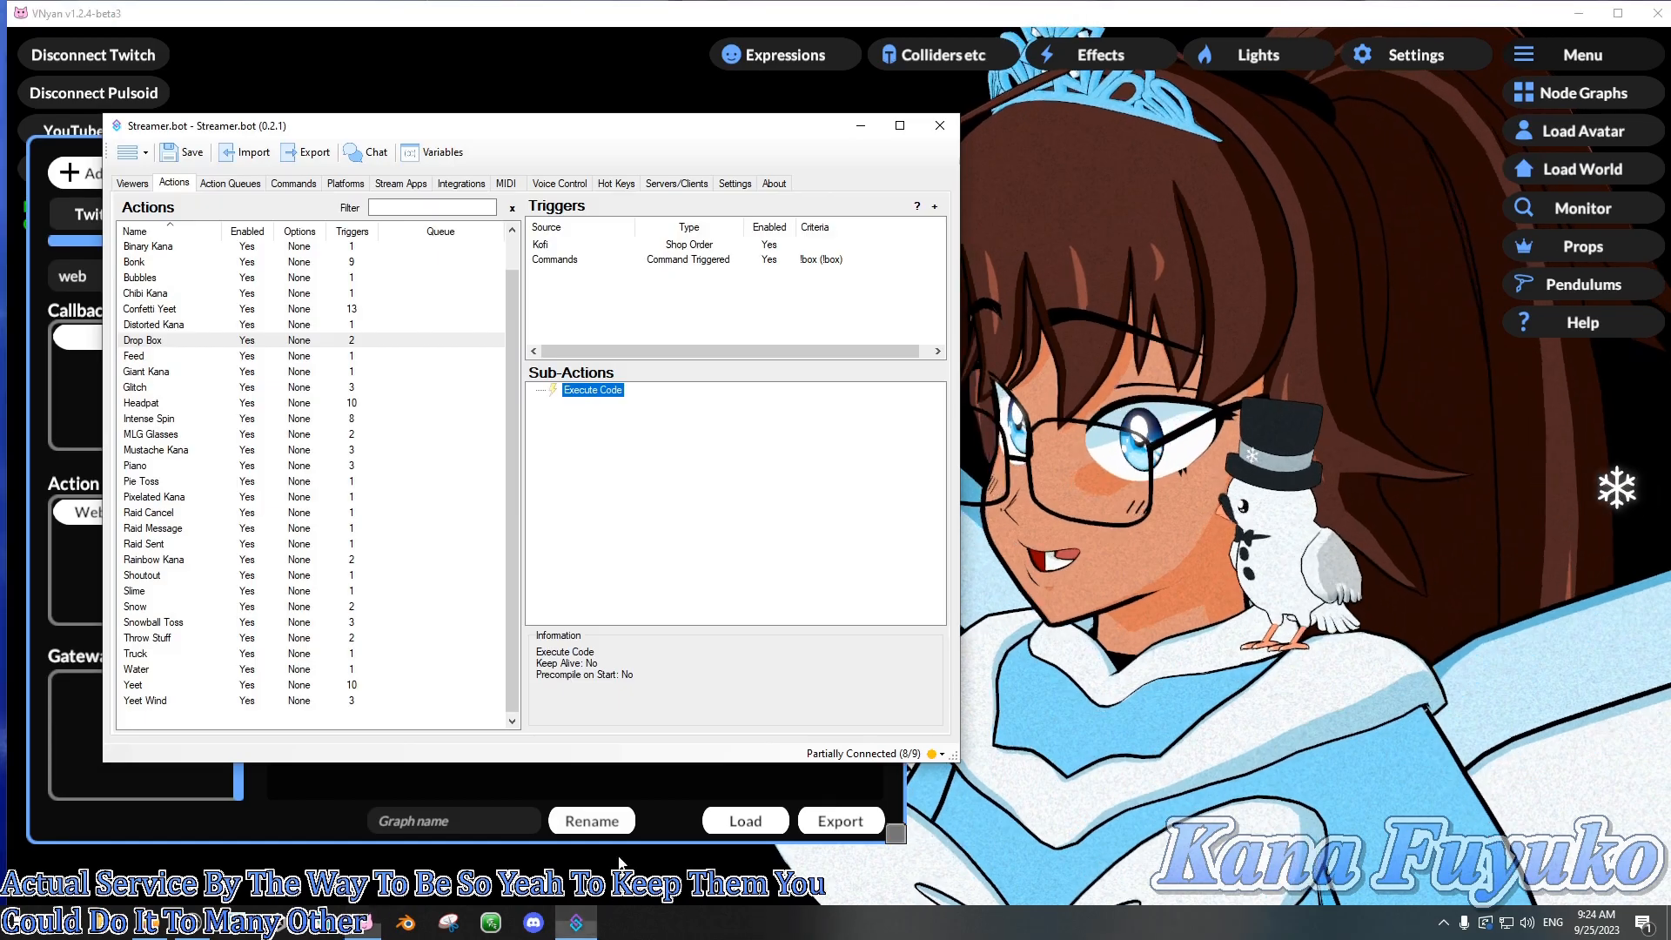
click(192, 344)
click(217, 485)
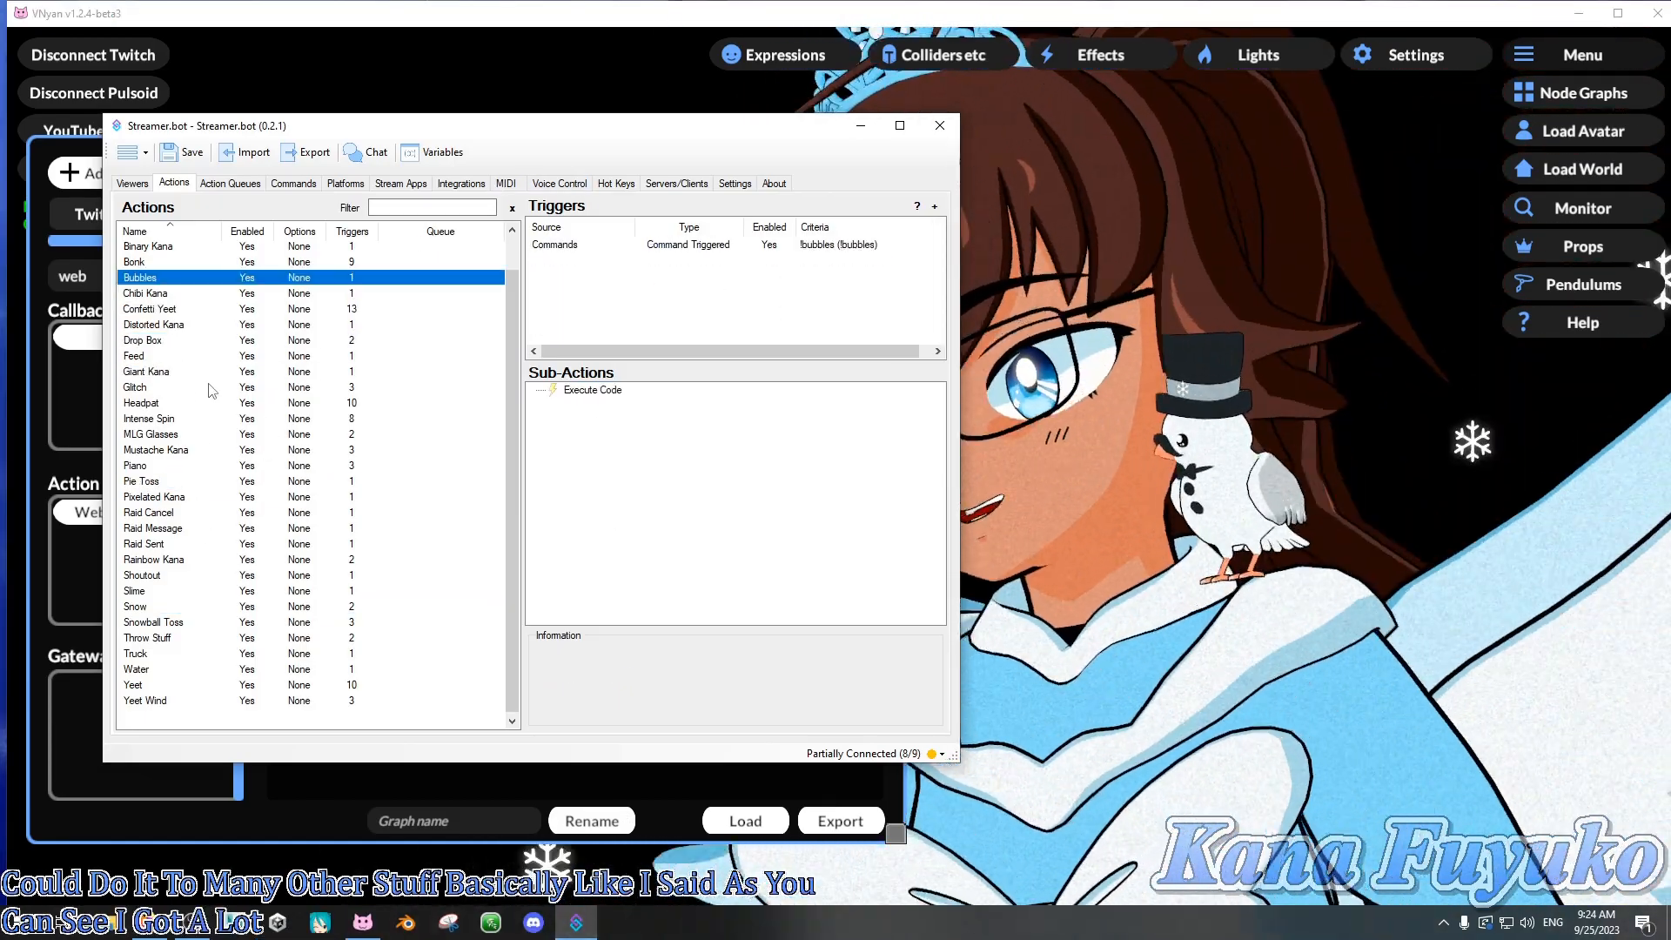
shift+click(210, 421)
click(184, 404)
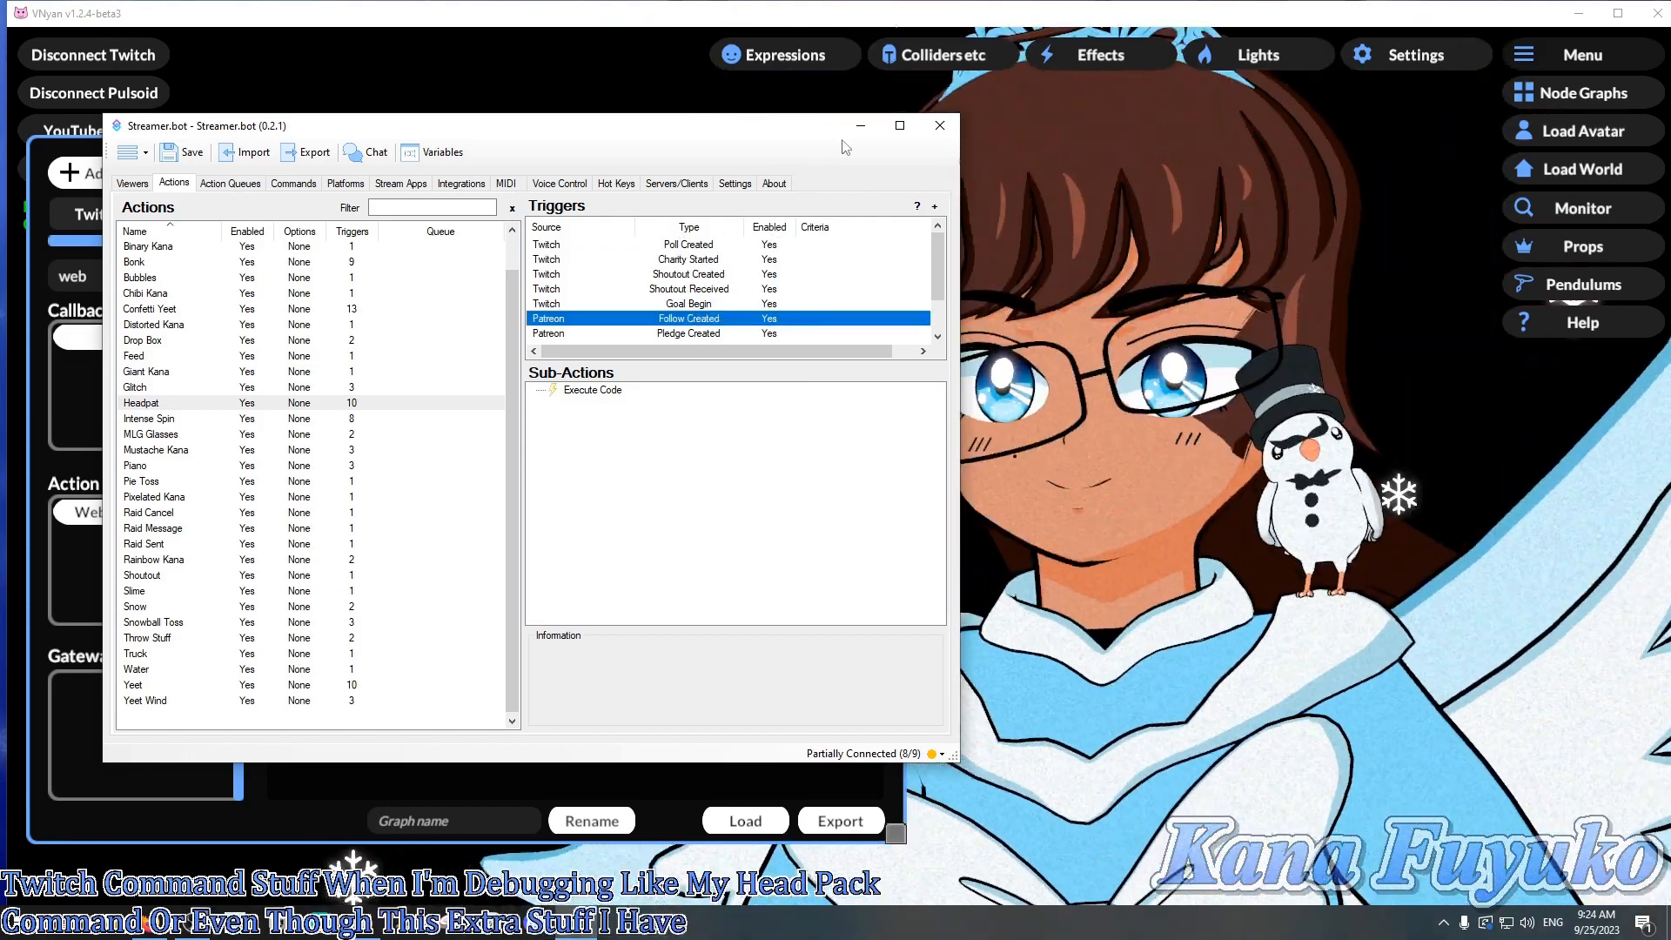
click(861, 125)
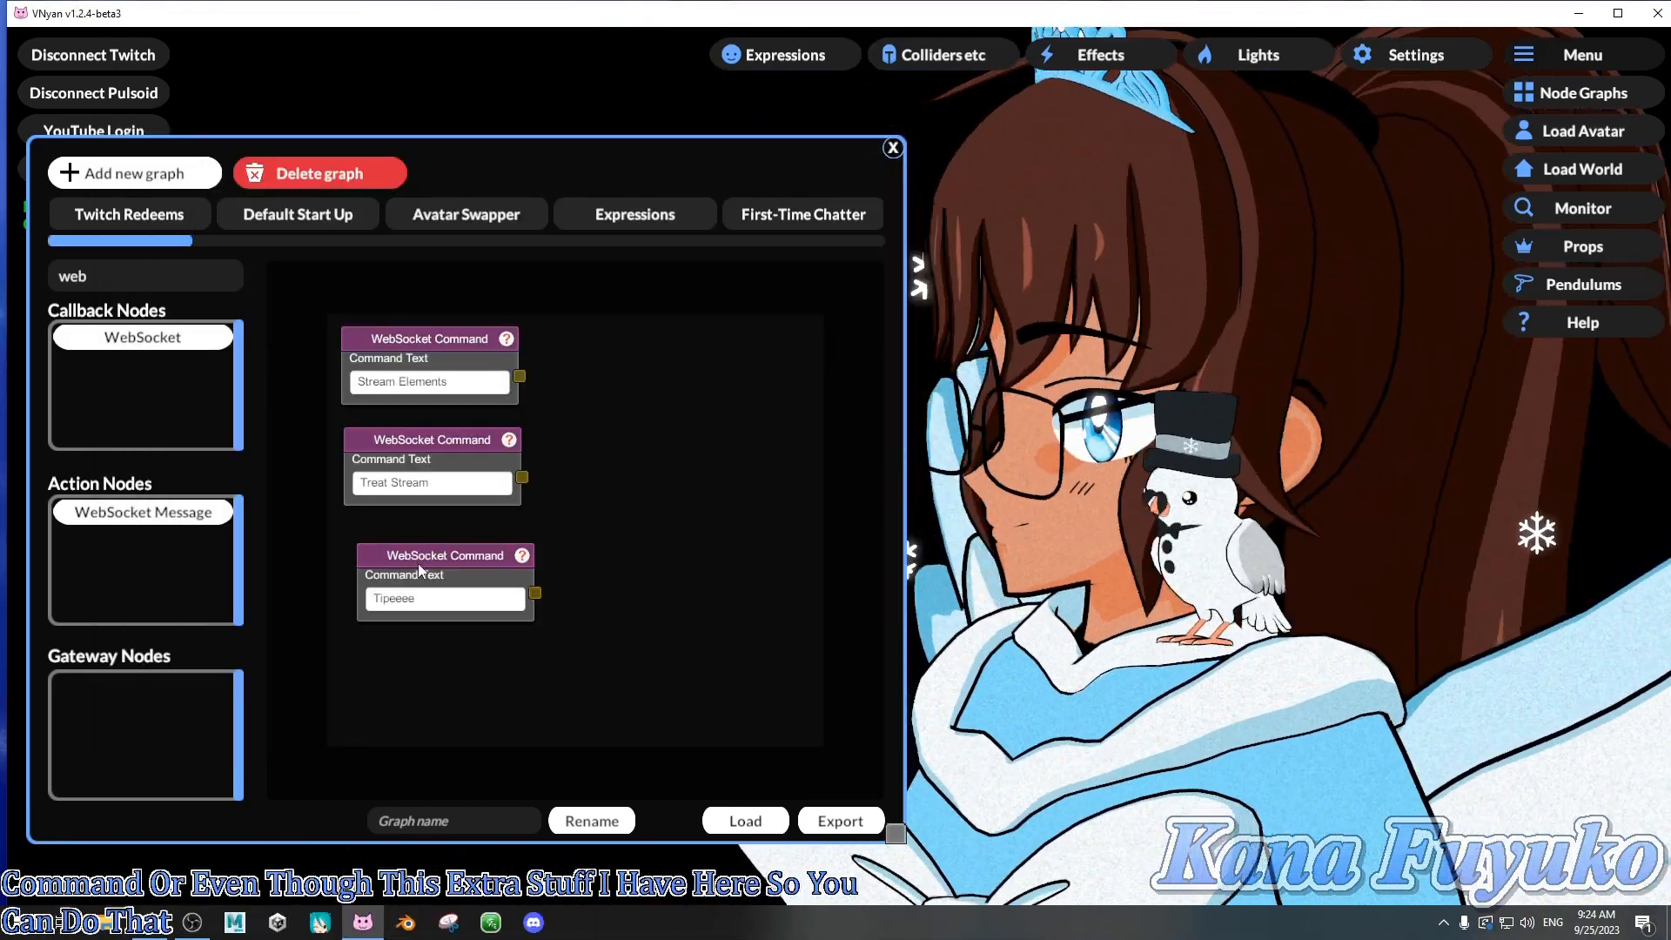
- Add a Confetti action node beside the commands and connect the Stream Elements command to it
drag(419, 565, 407, 564)
right_click(416, 545)
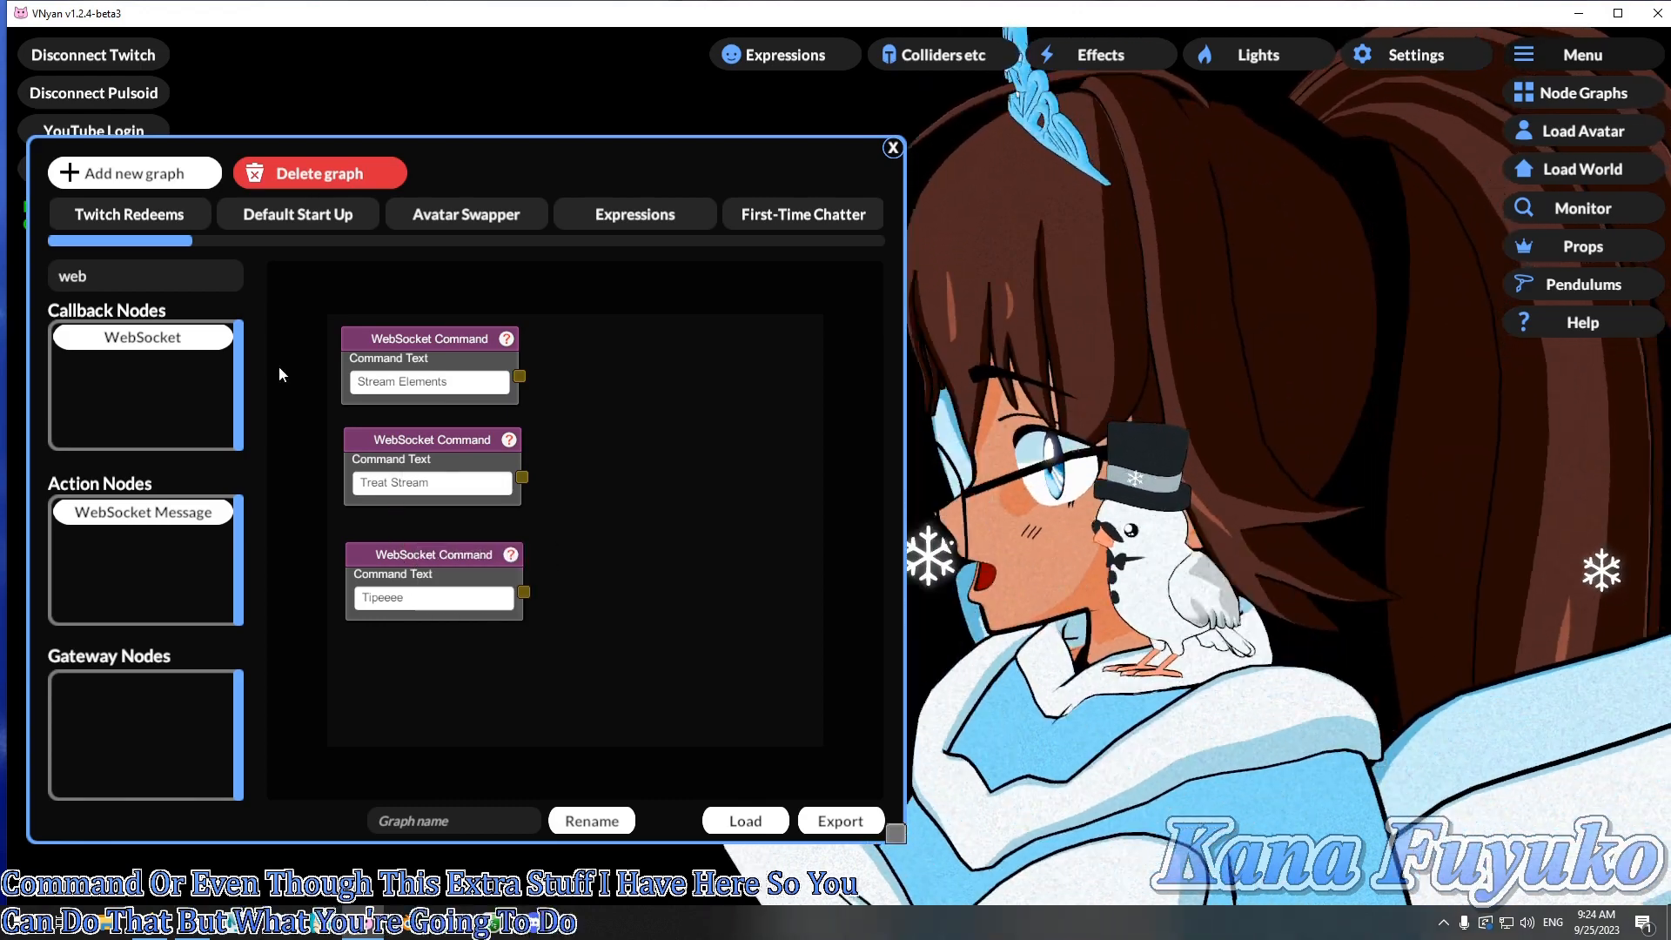
key(BackSpace)
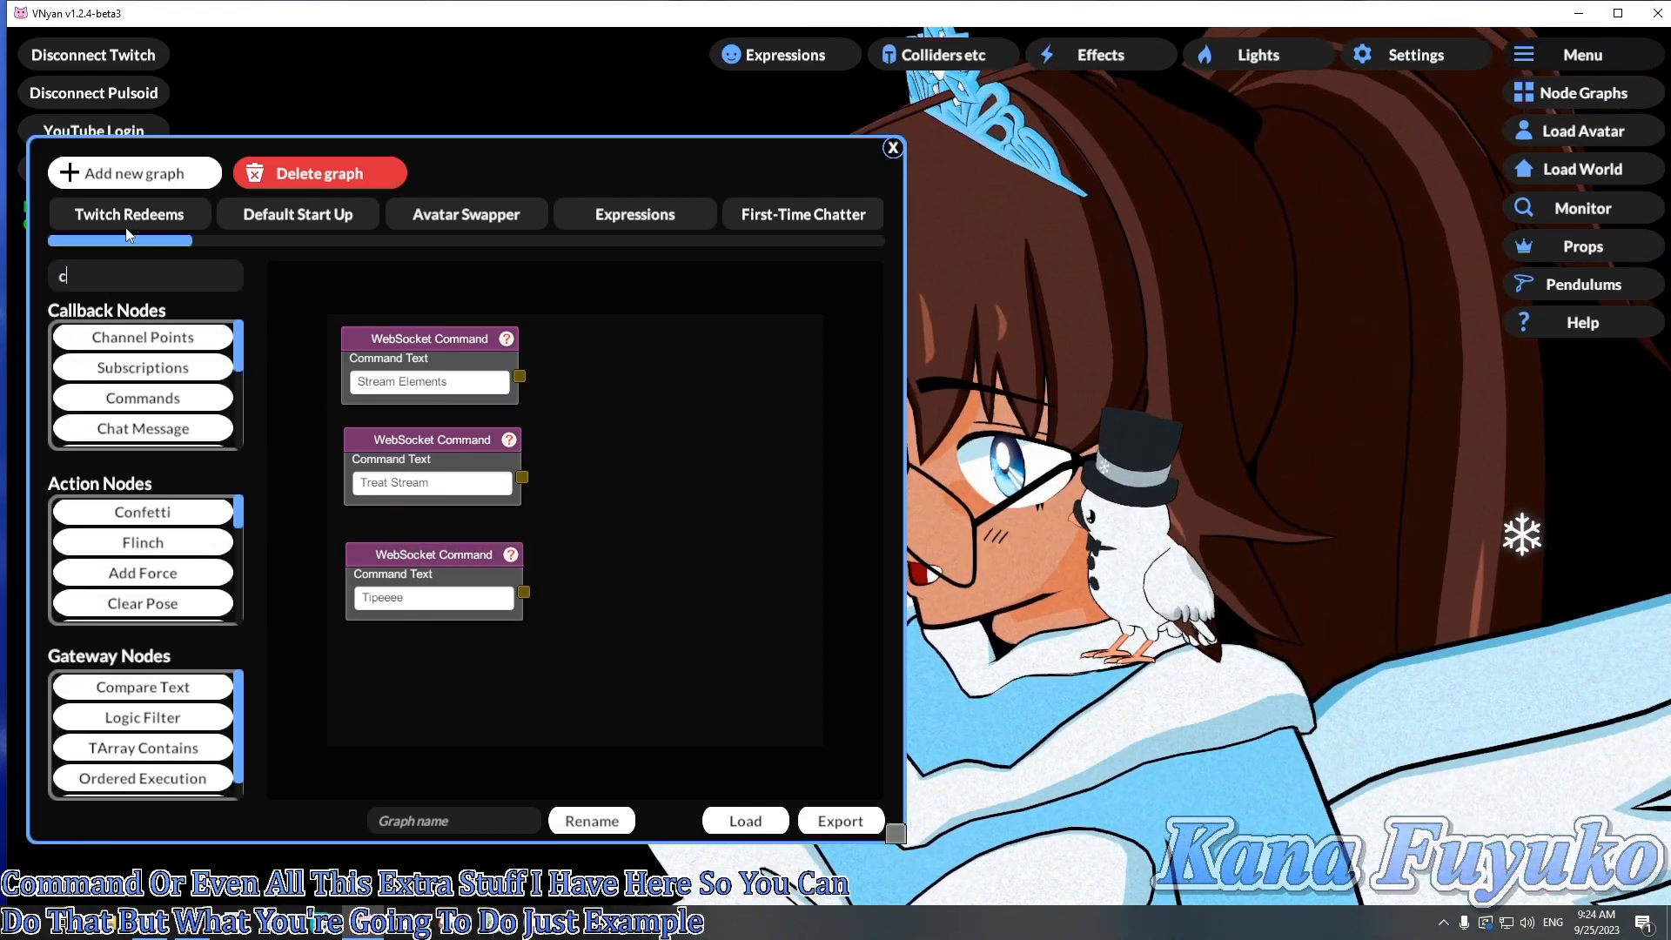
text(con)
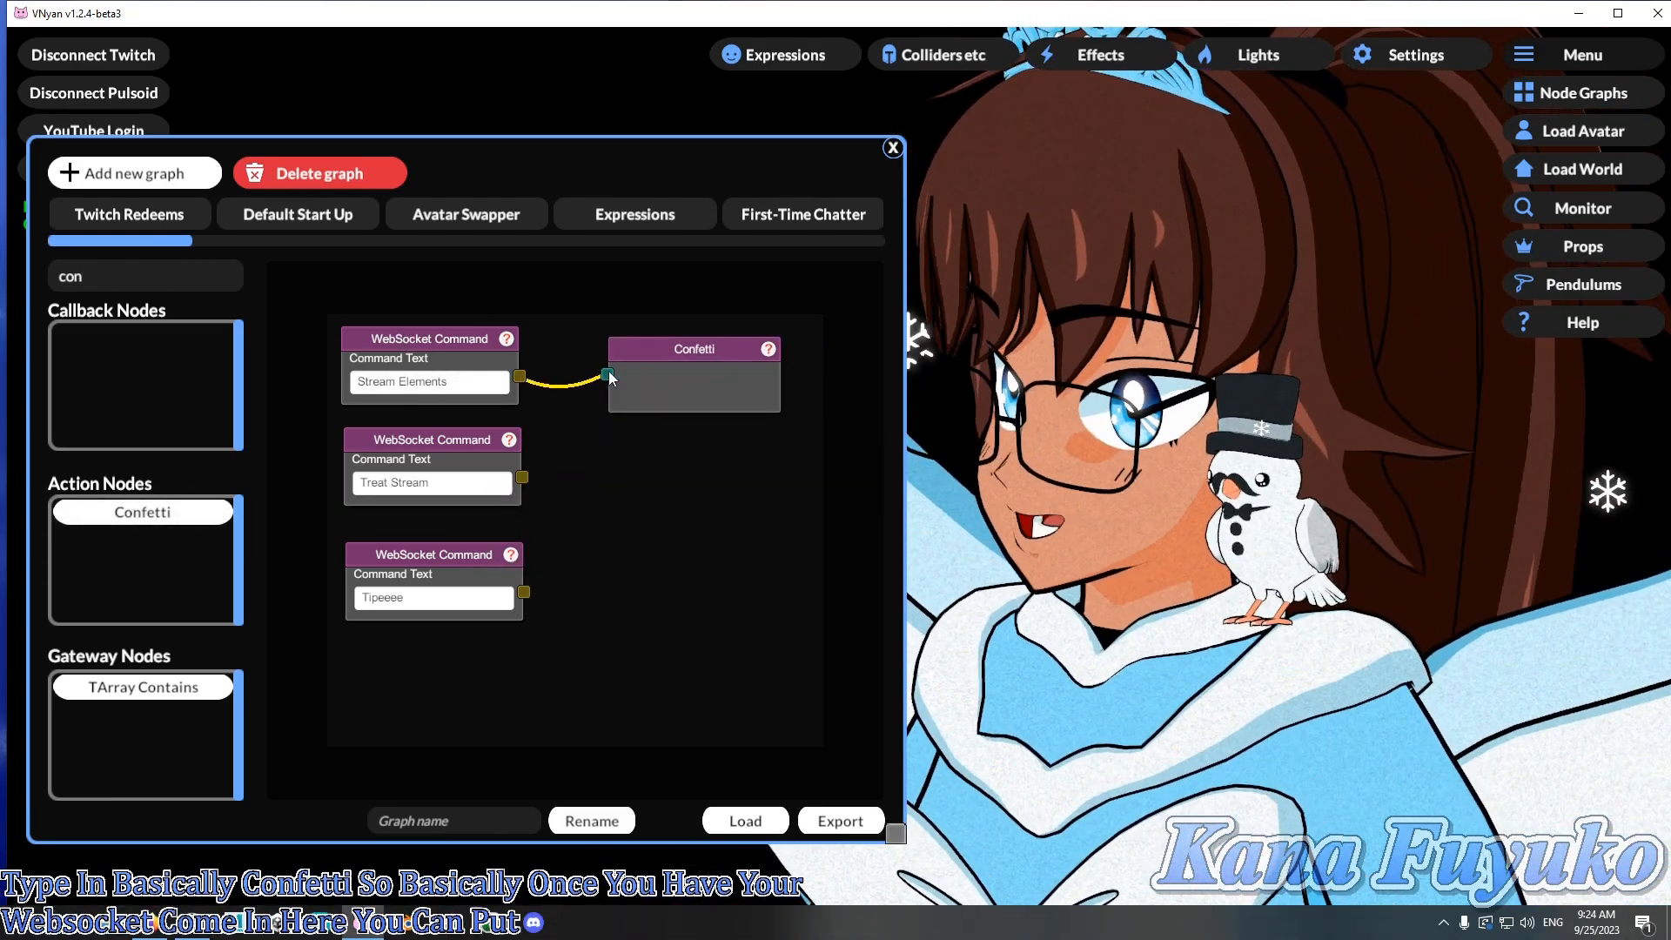
drag(609, 375, 609, 374)
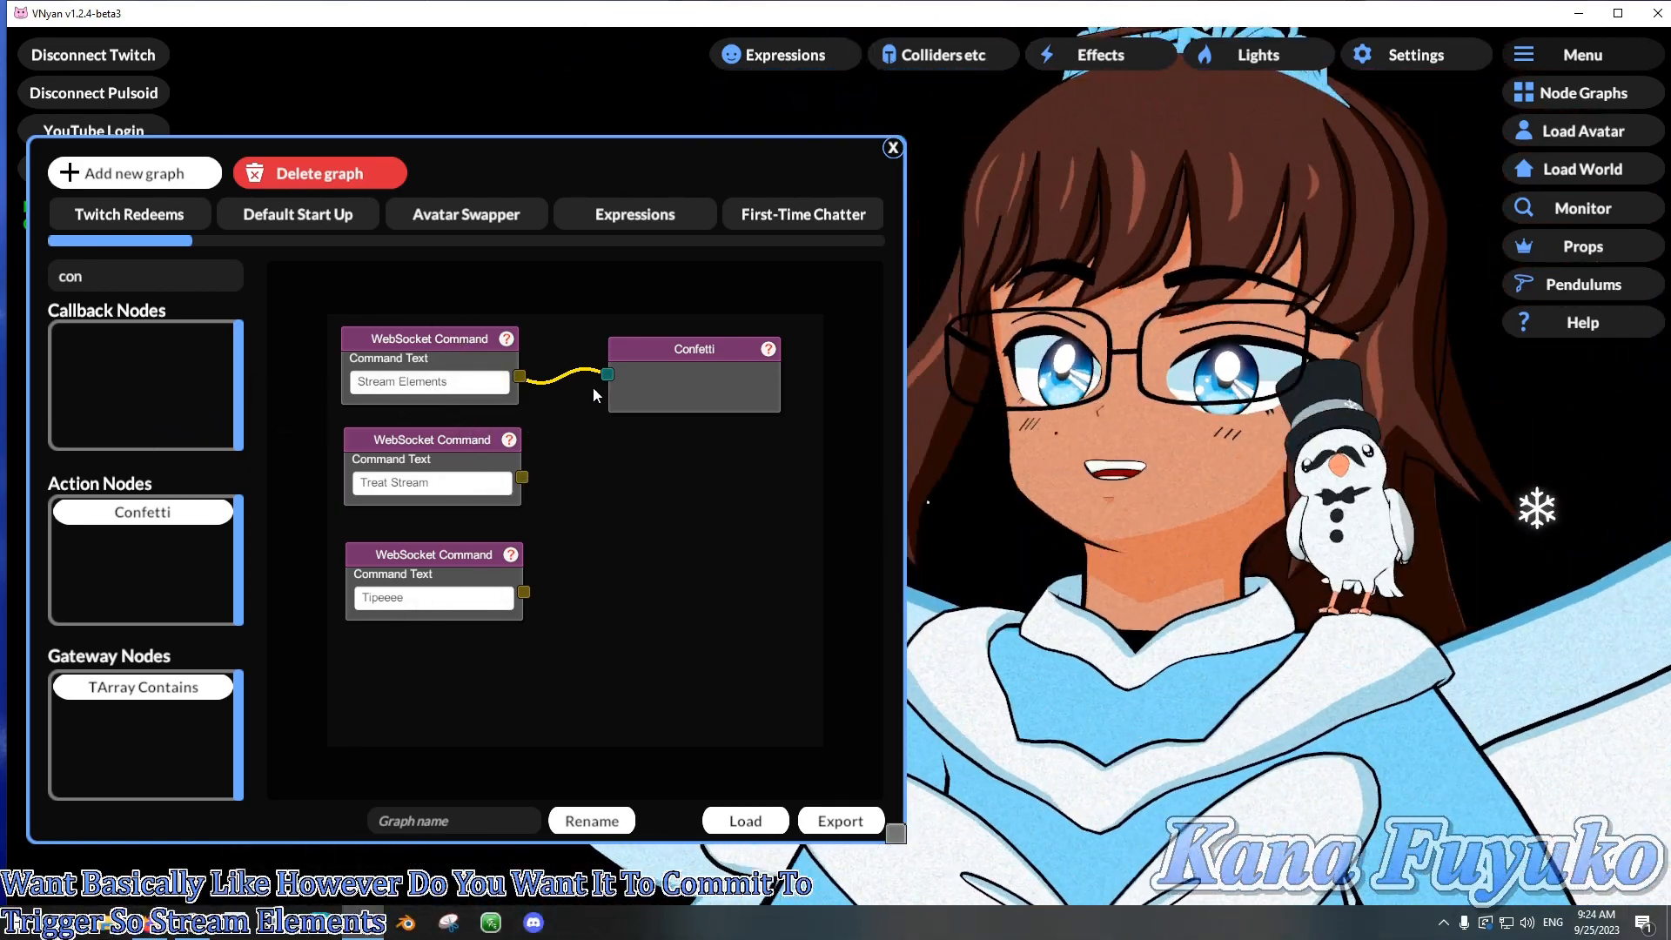
drag(665, 369, 694, 346)
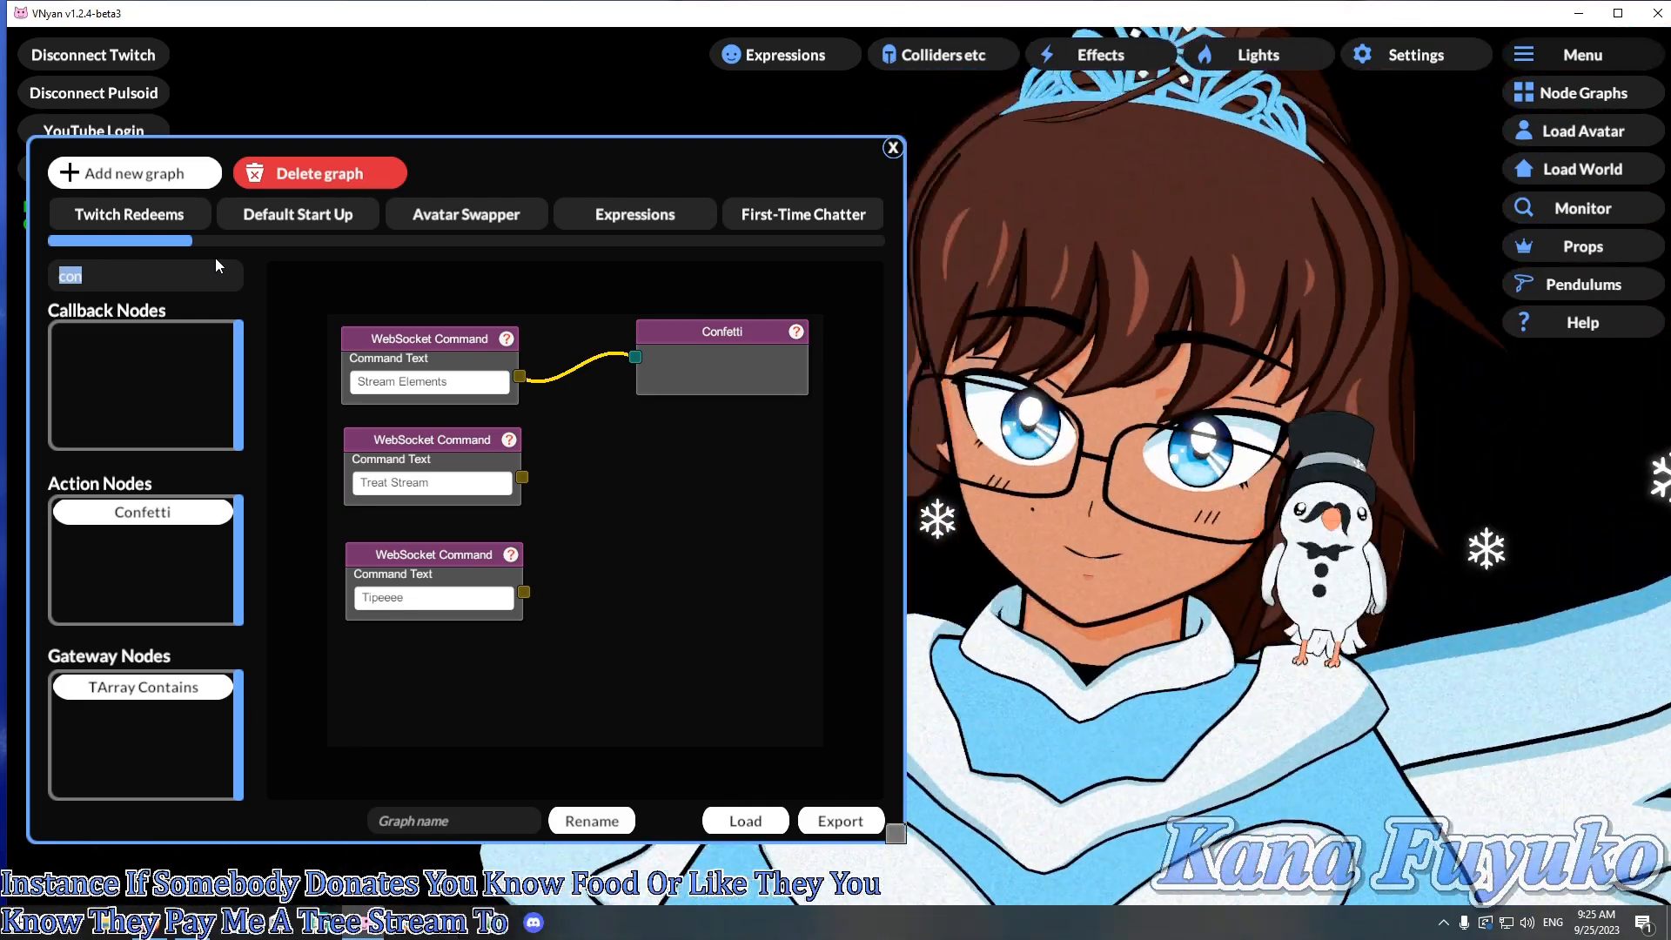
- Add a Food action node below Confetti and connect the Treat Stream command to it
text(food)
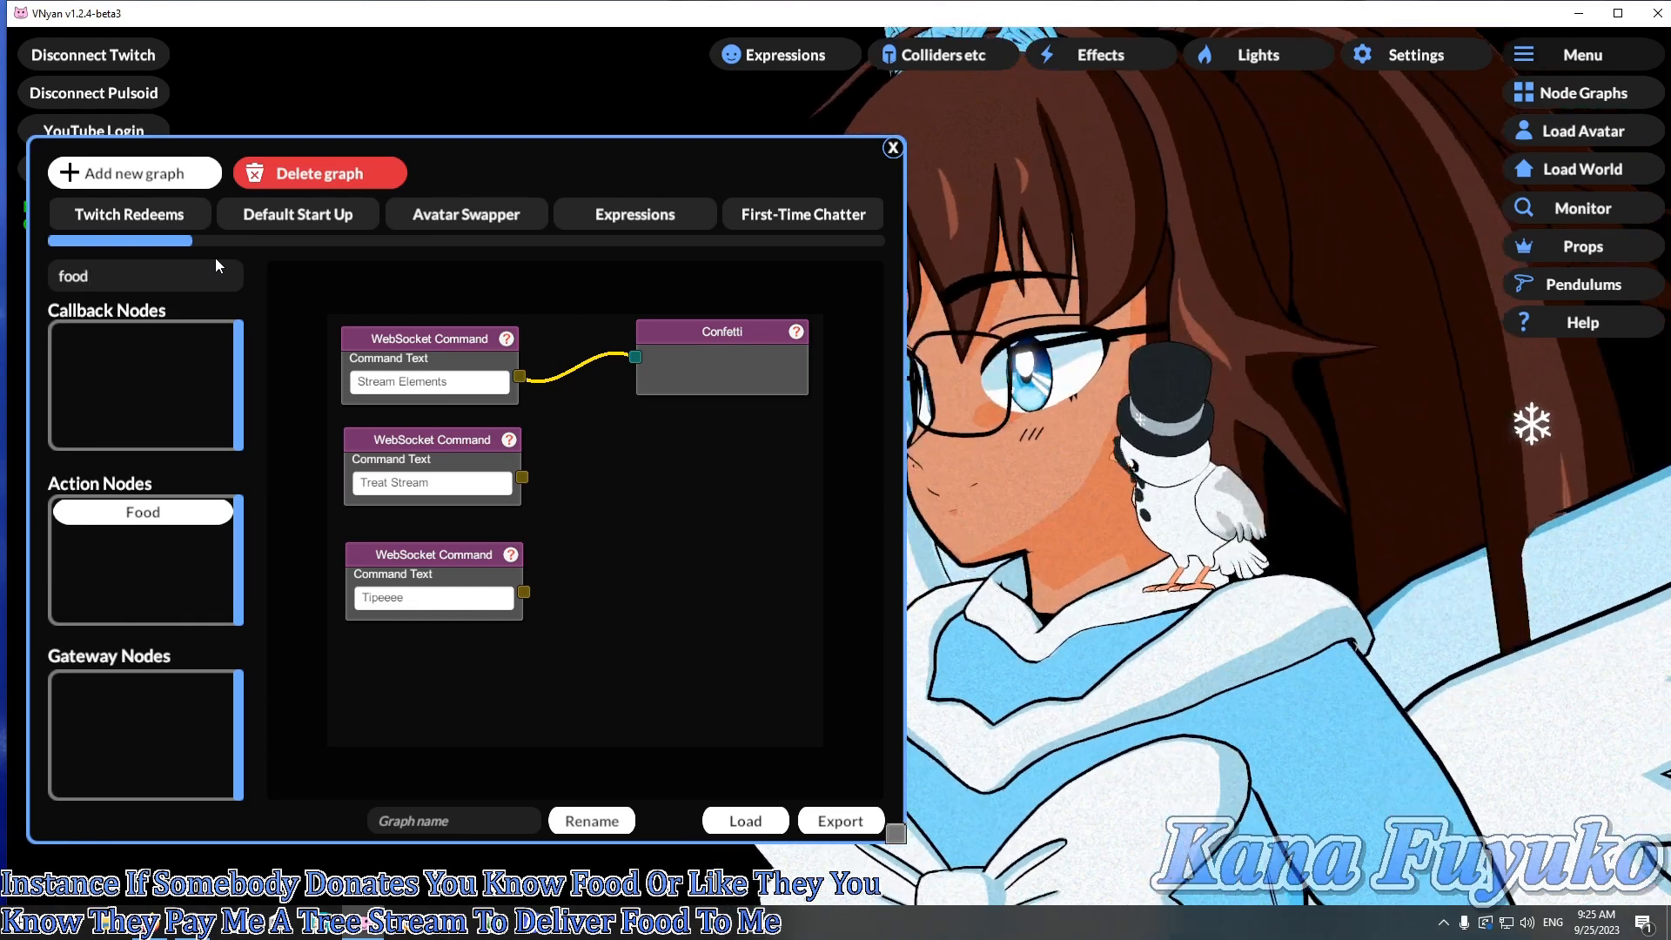
drag(165, 511, 661, 396)
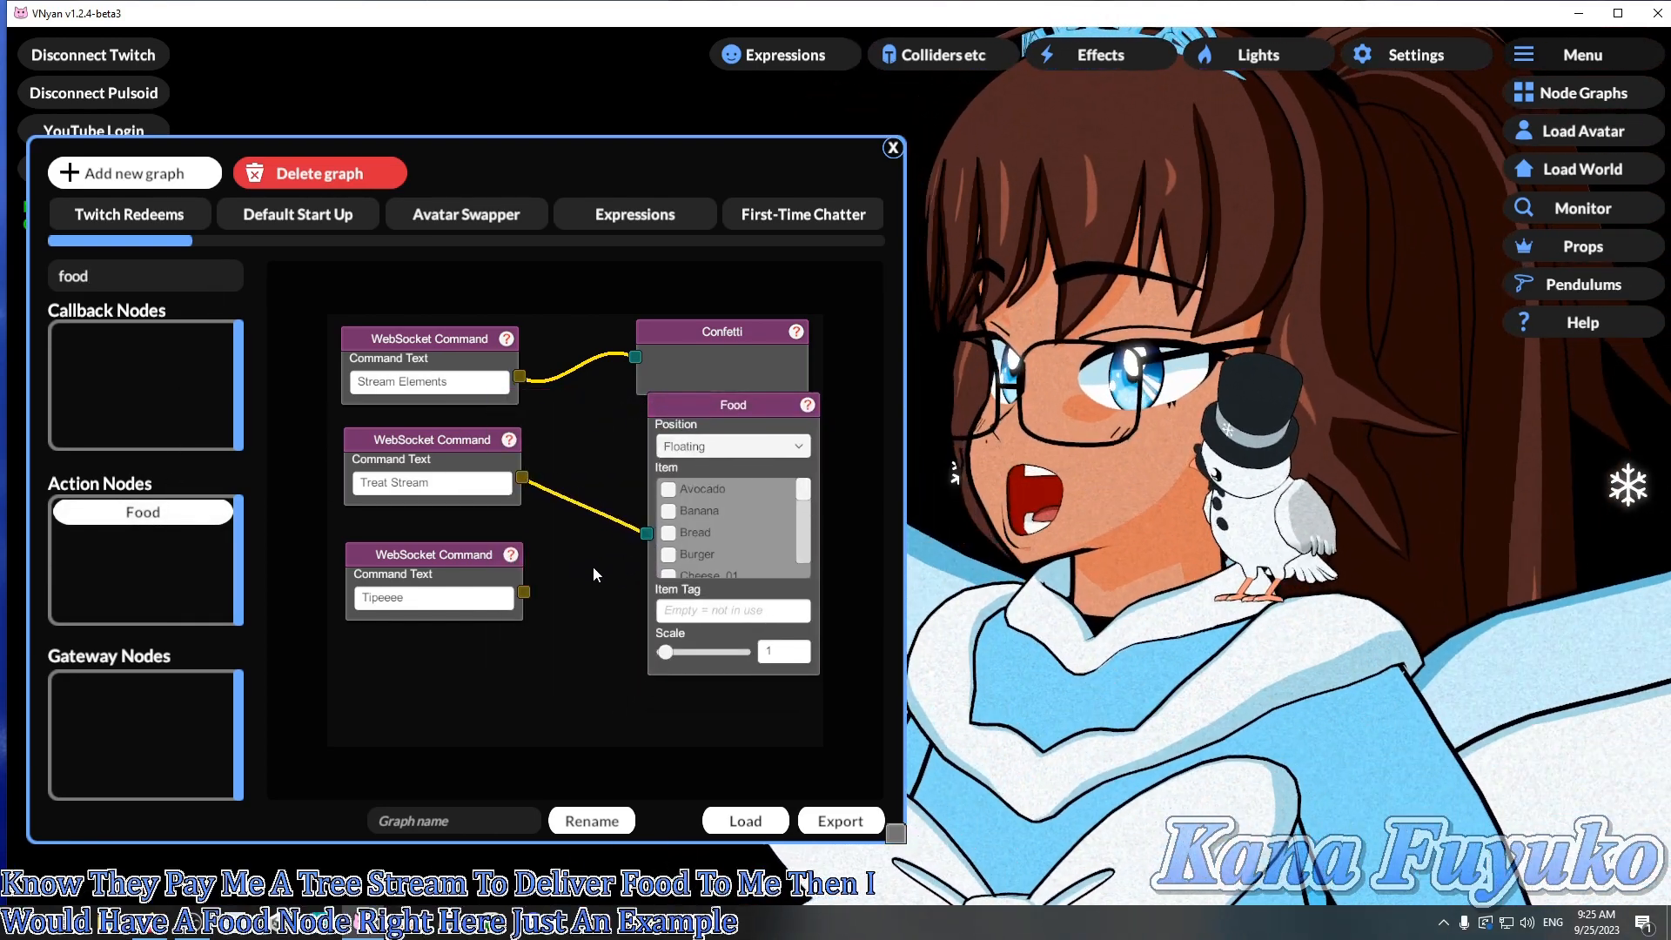
scroll(592, 568, down, 5)
scroll(576, 552, up, 5)
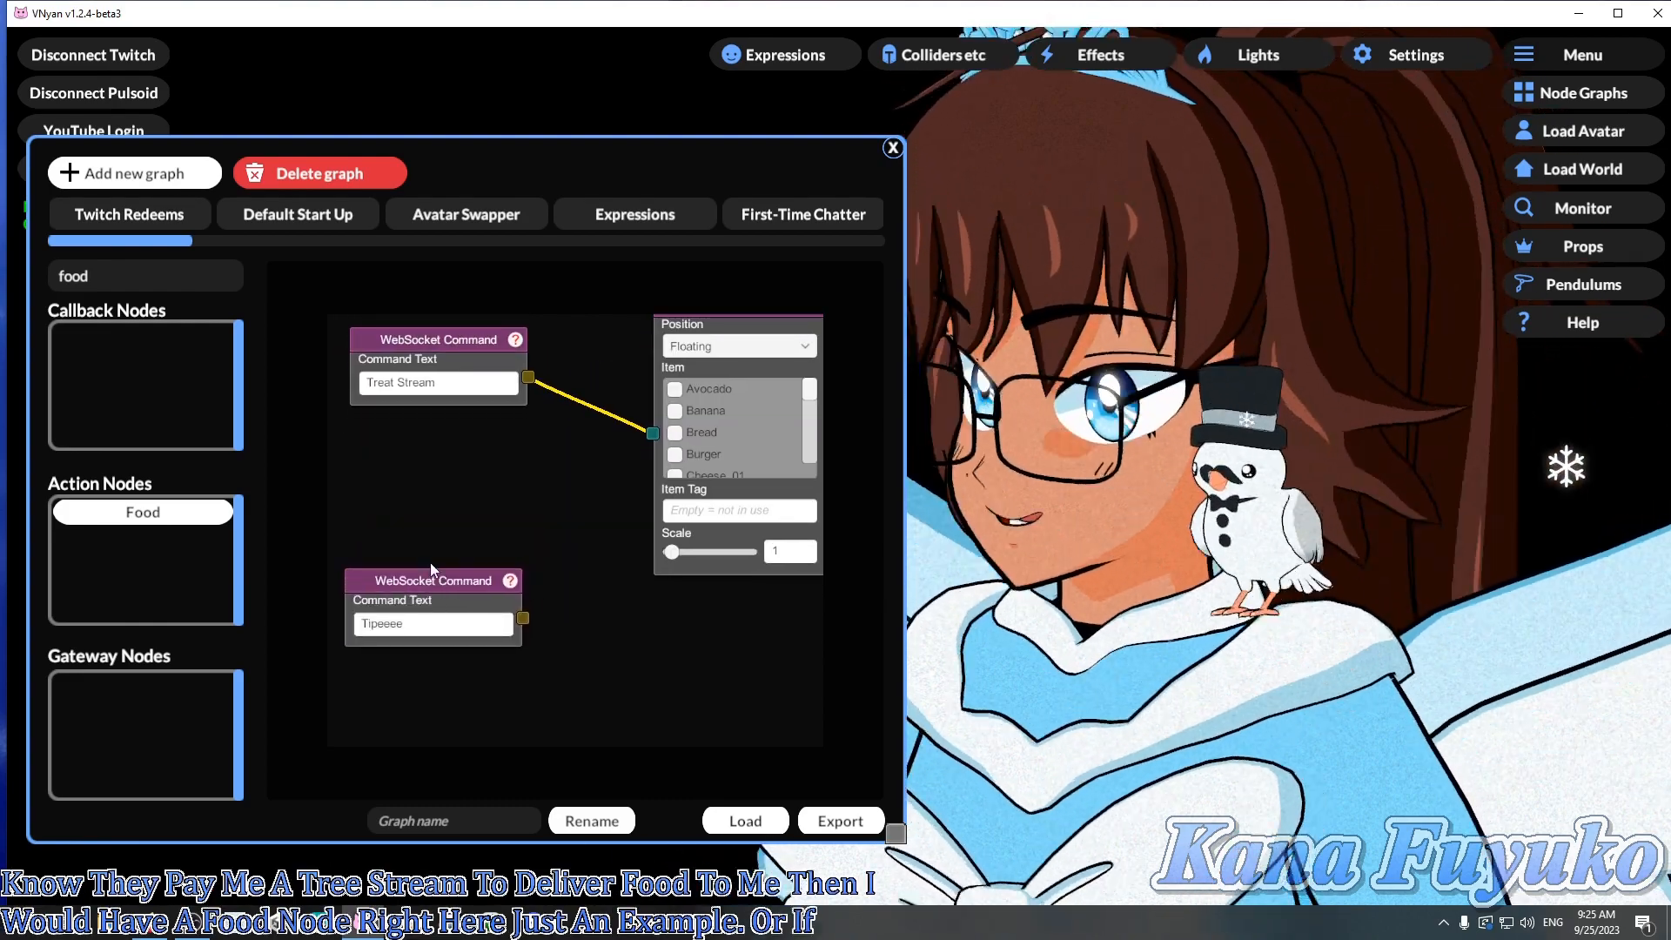
- Add a Throw Item action node below Food and connect the Tipeeee command to it
drag(449, 599, 439, 599)
key(BackSpace)
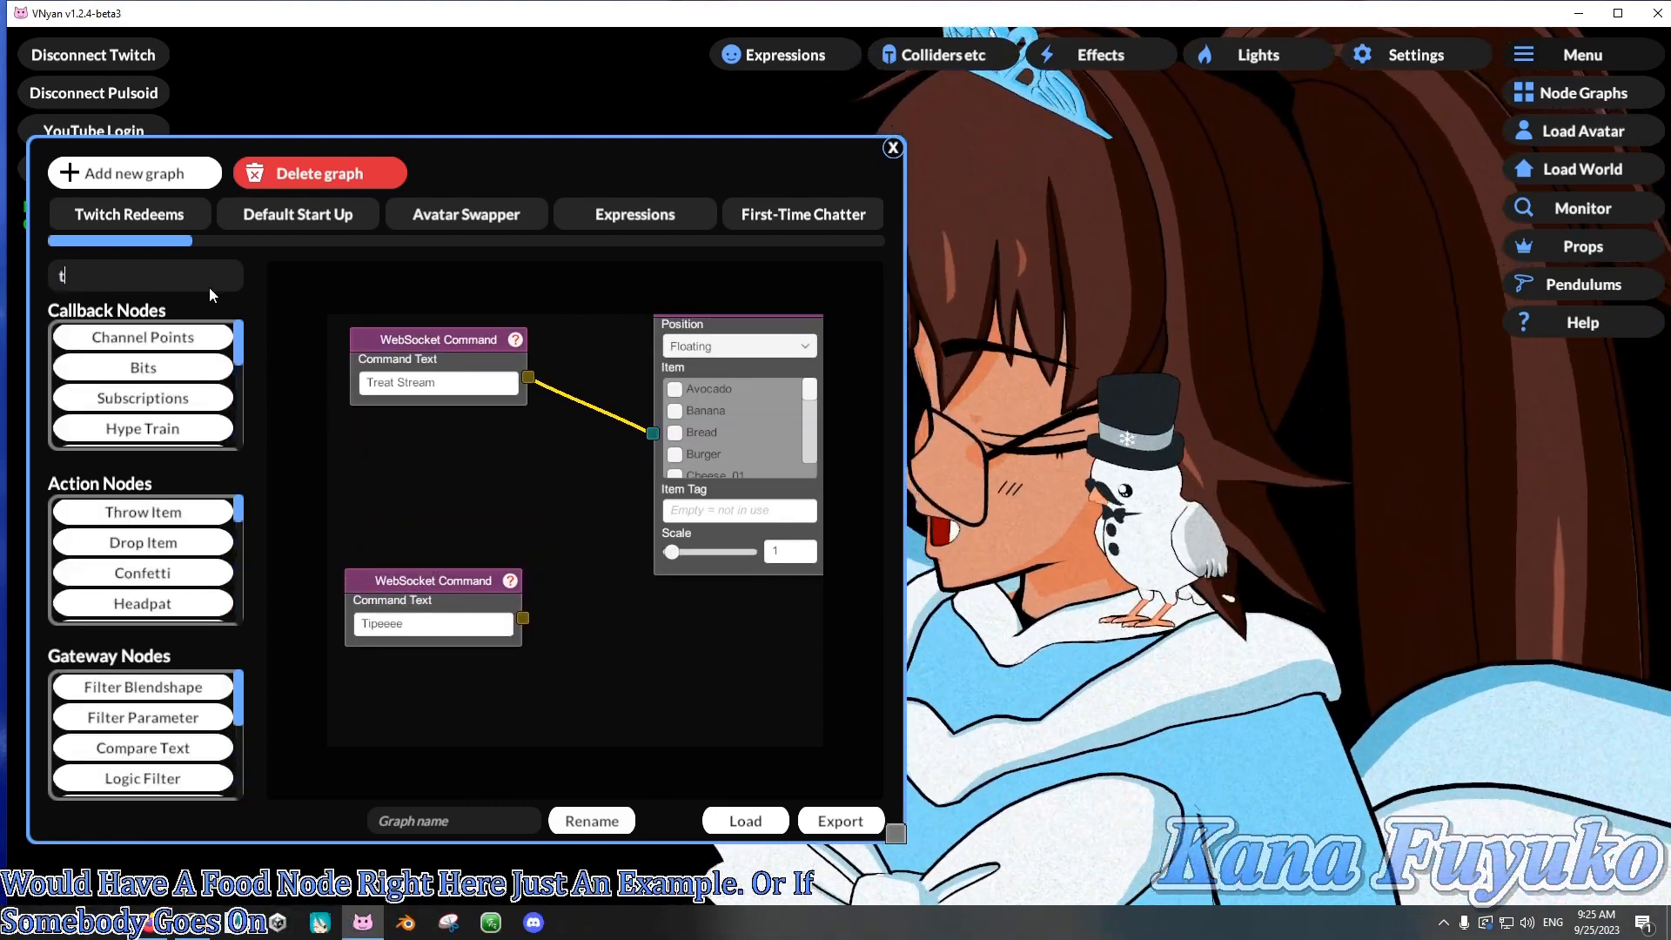
text(throw)
click(225, 513)
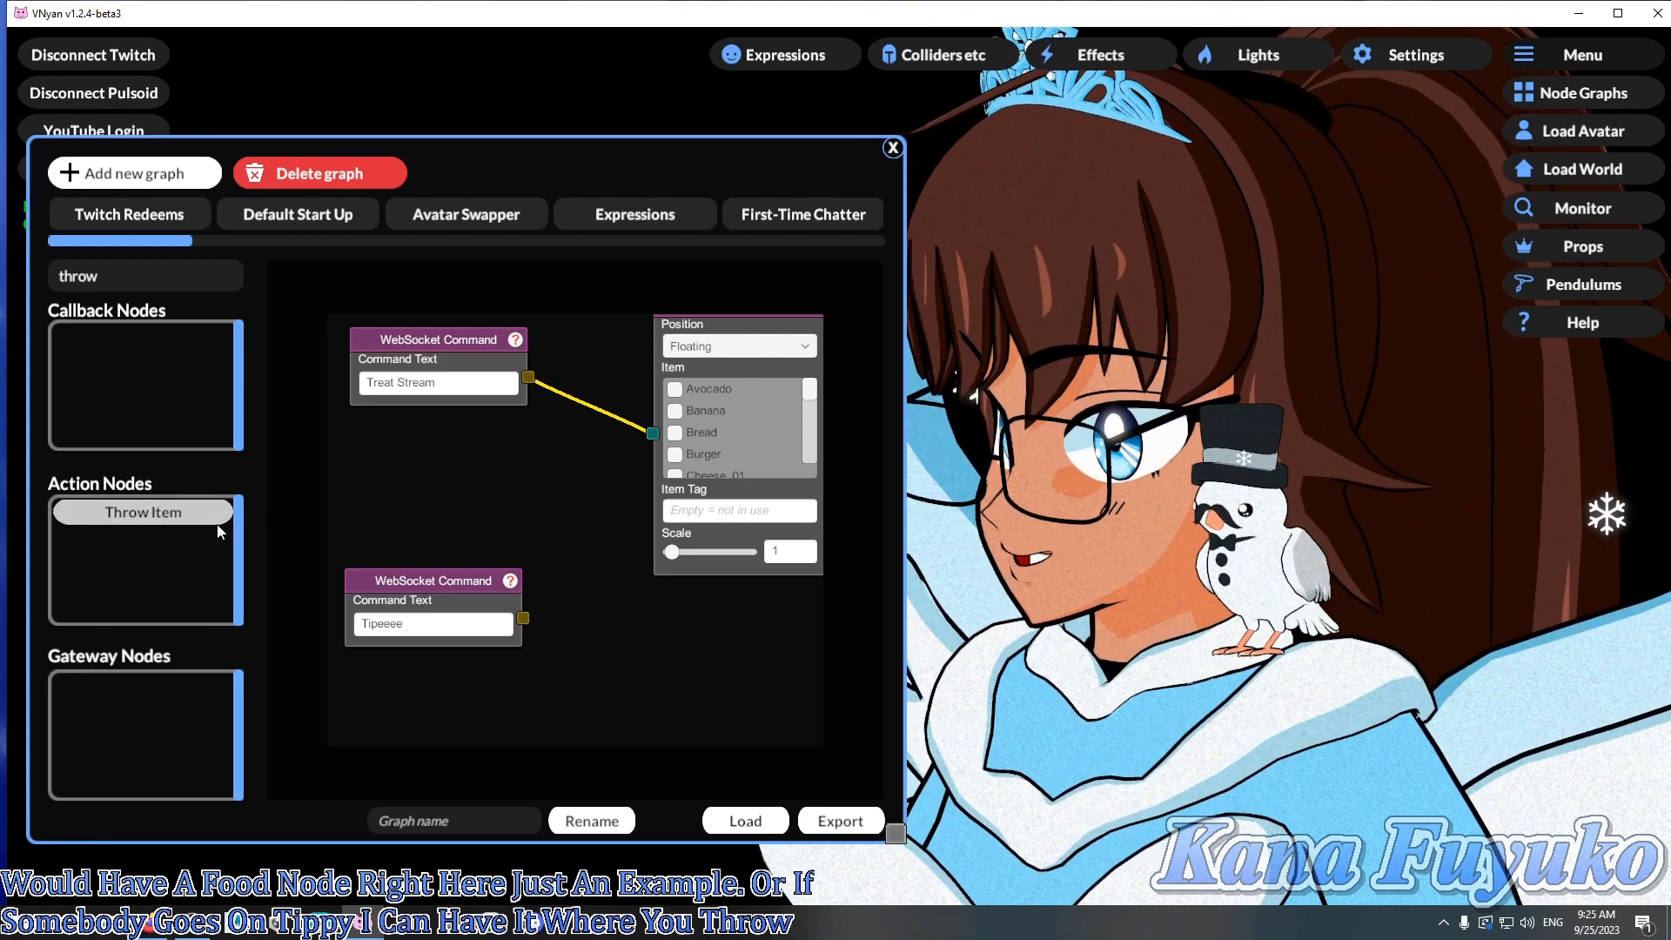
drag(570, 387, 768, 599)
drag(542, 606, 571, 551)
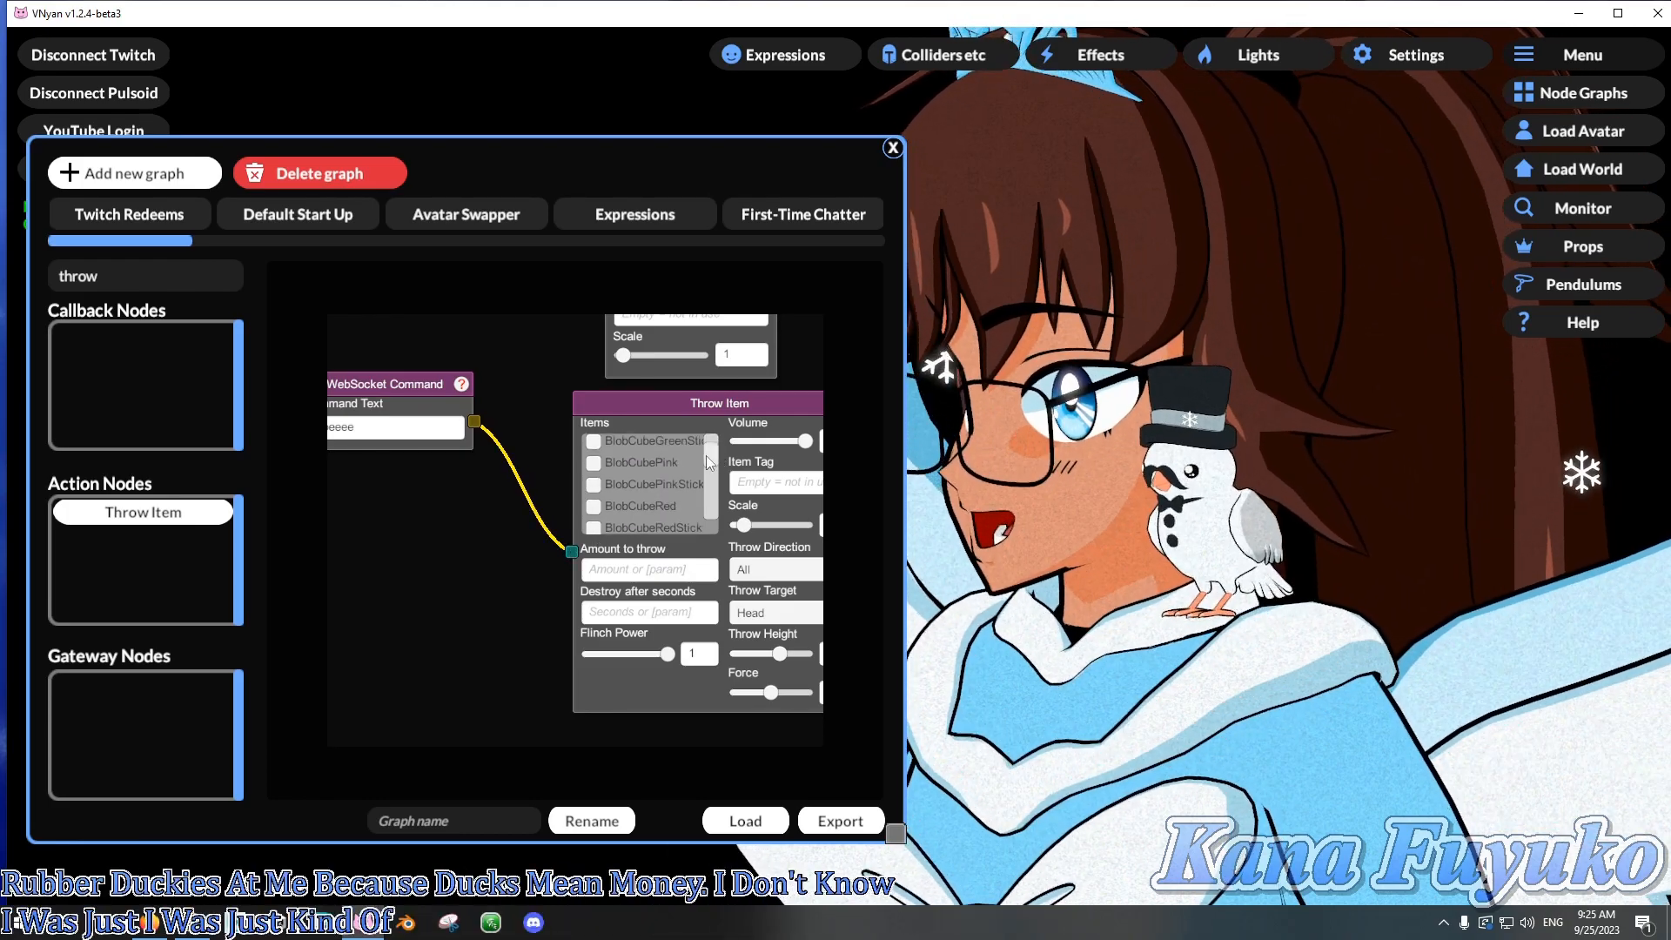
- Select Duck as the item thrown by the Throw Item node
scroll(644, 505, down, 3)
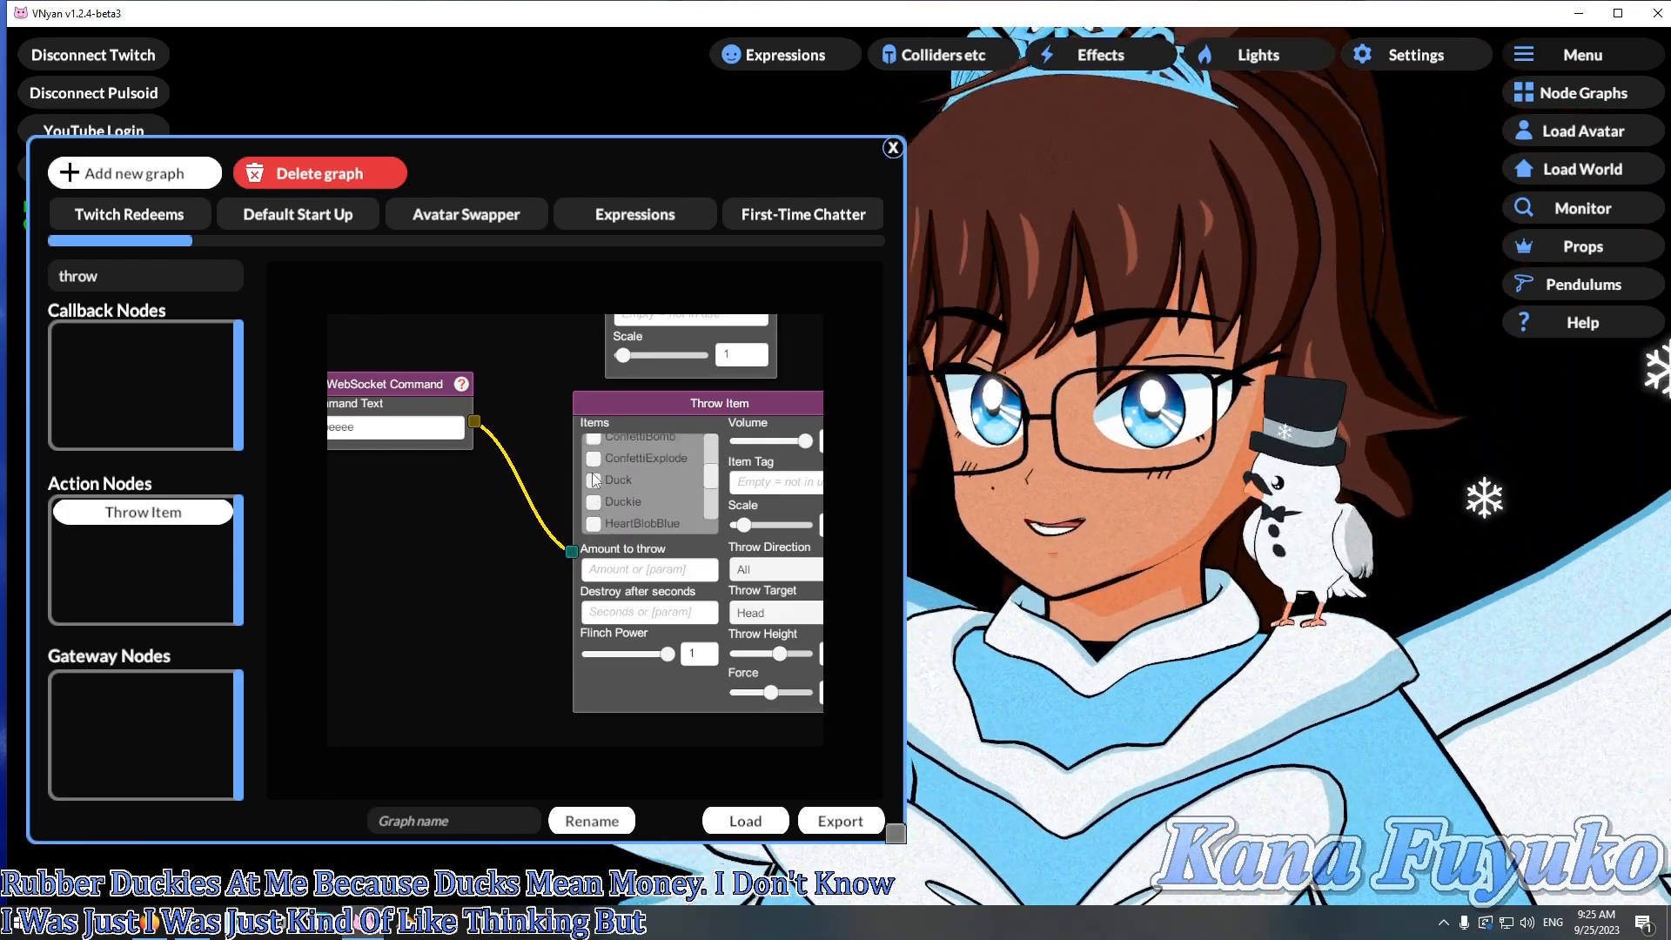
click(594, 480)
scroll(596, 481, down, 3)
scroll(534, 510, up, 2)
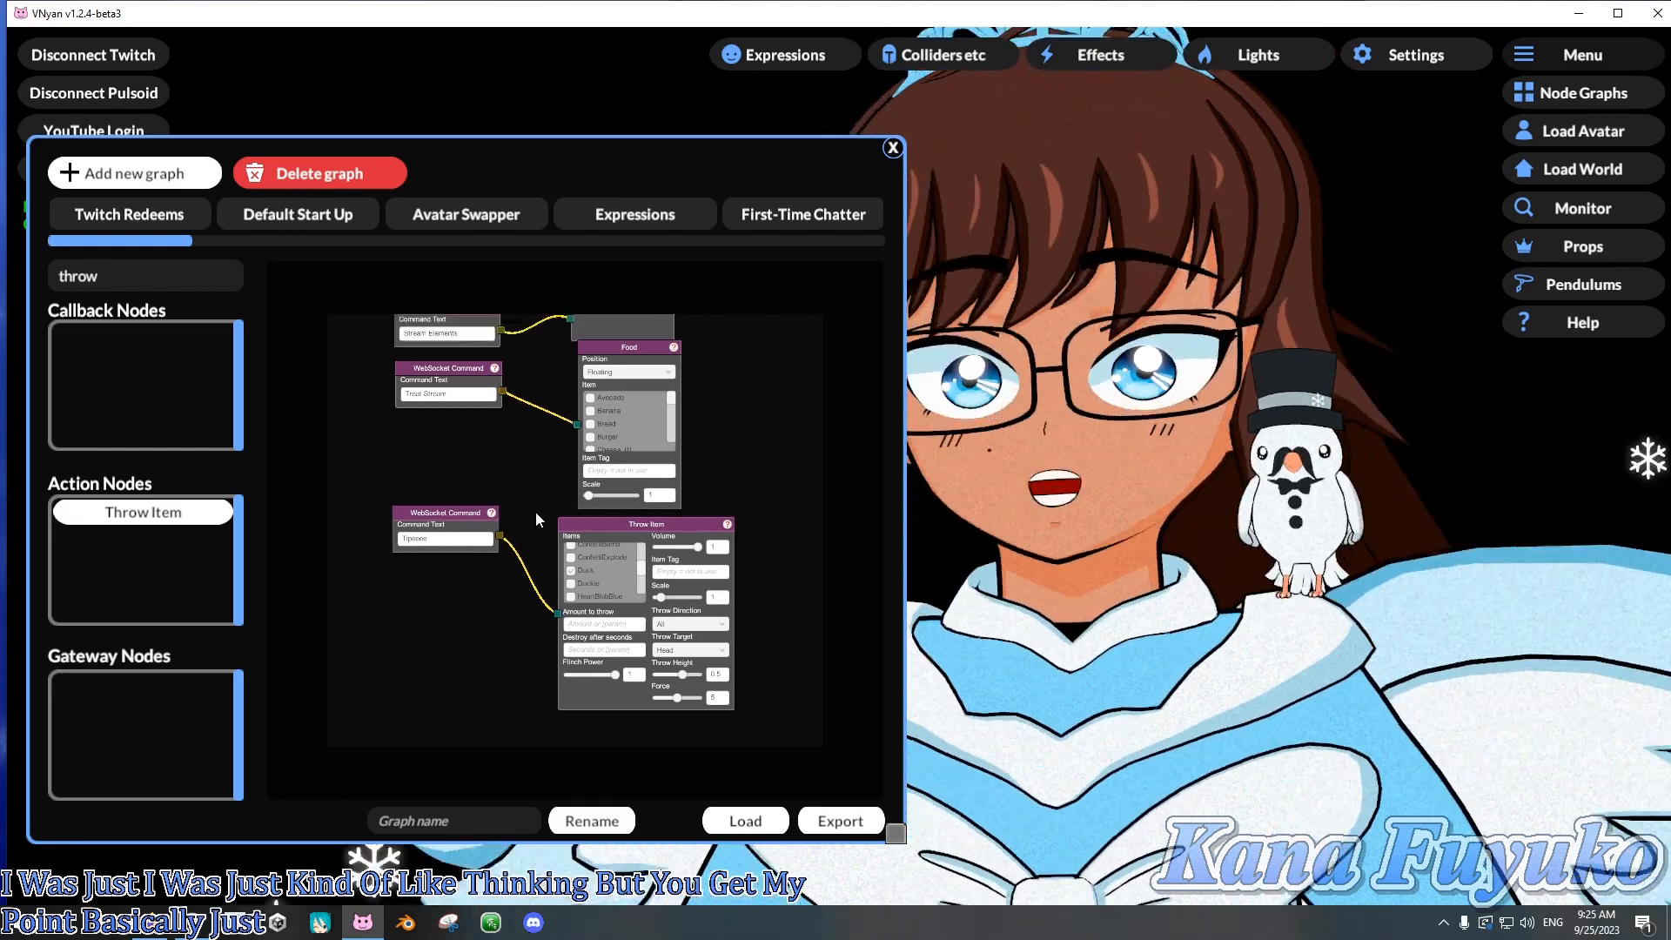
- Open the StreamerBot Actions graph and examine its WebSocket command setups, including Throw Stuff, Pie Toss and the Piano drop
drag(165, 240, 719, 209)
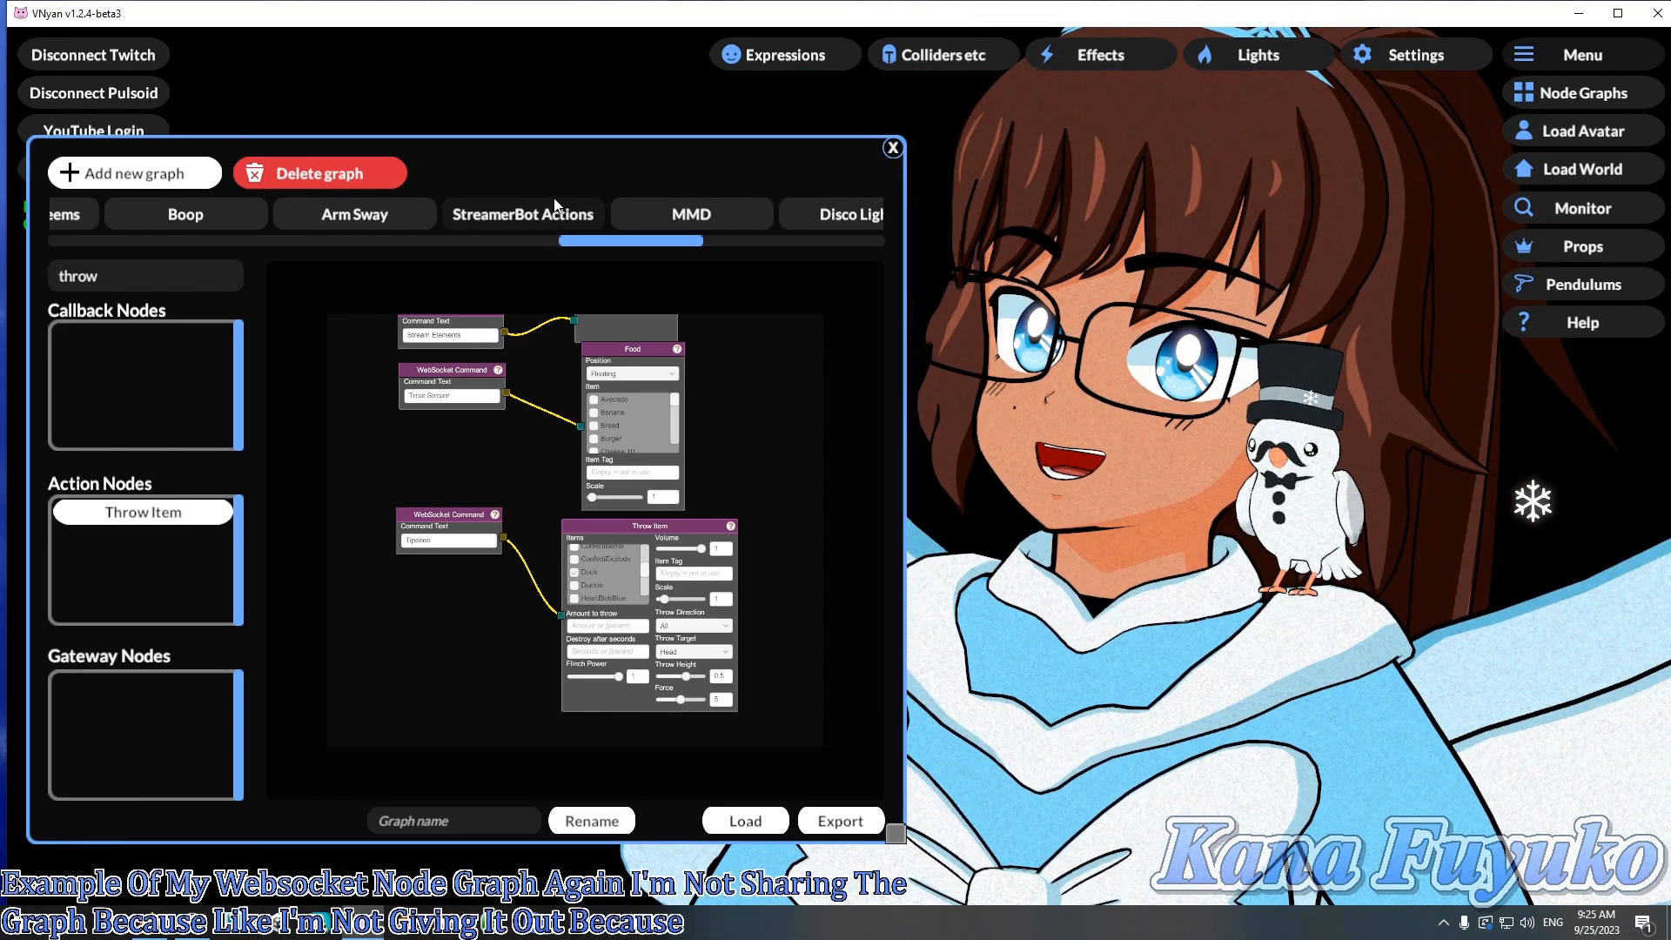
click(554, 212)
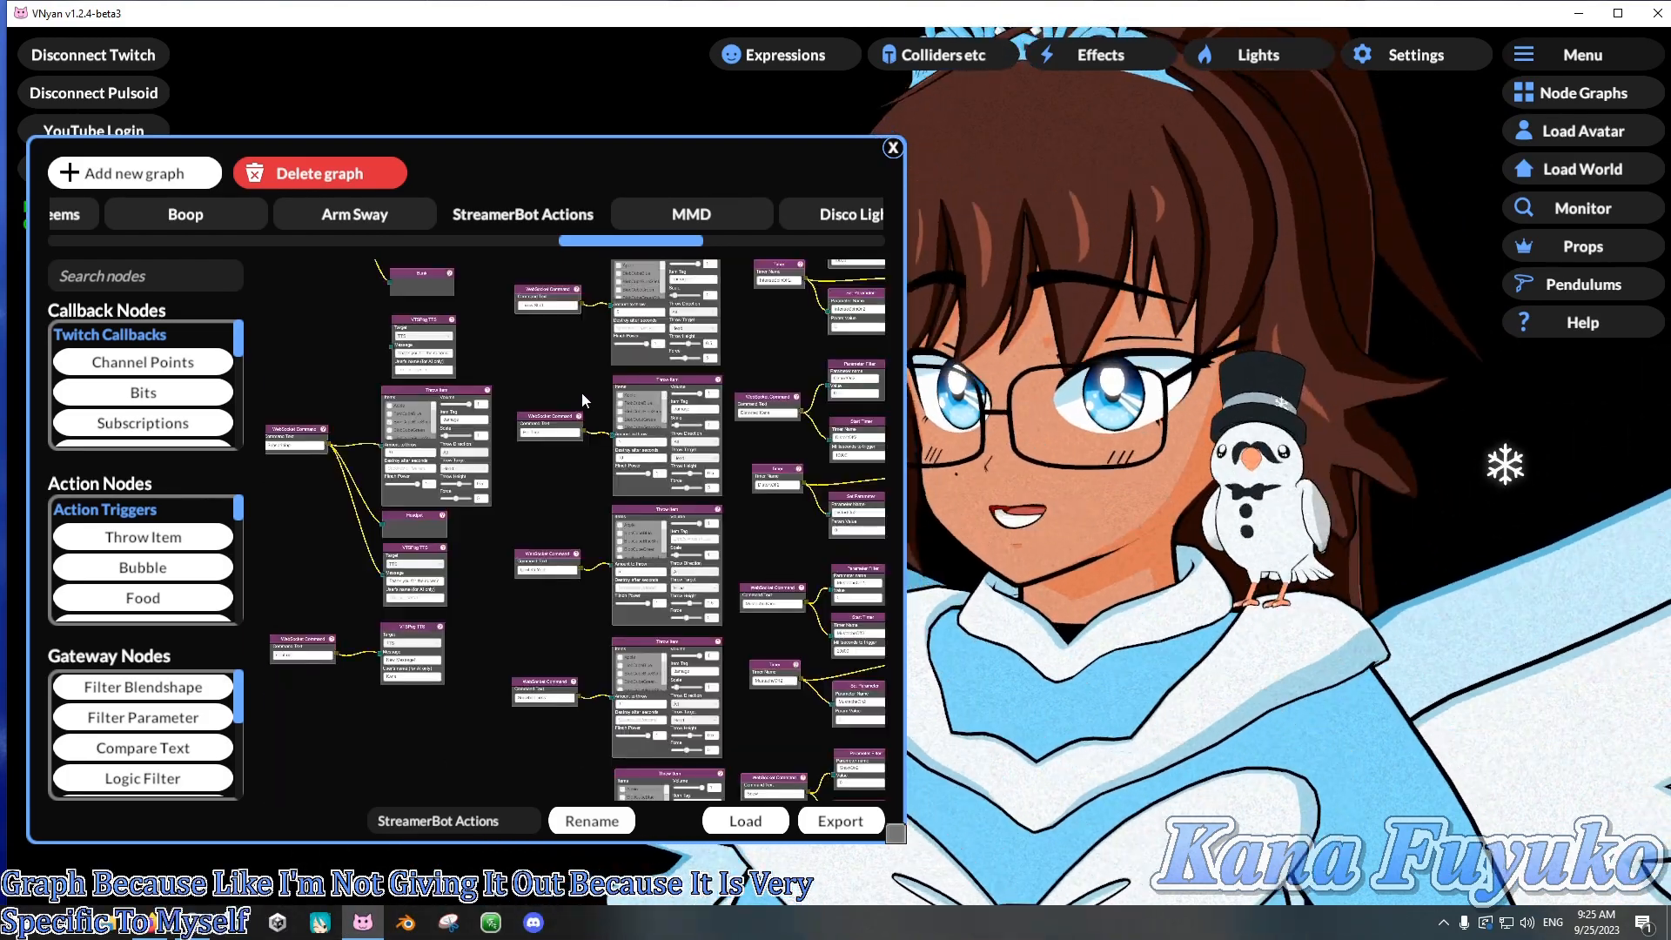
drag(584, 395, 528, 724)
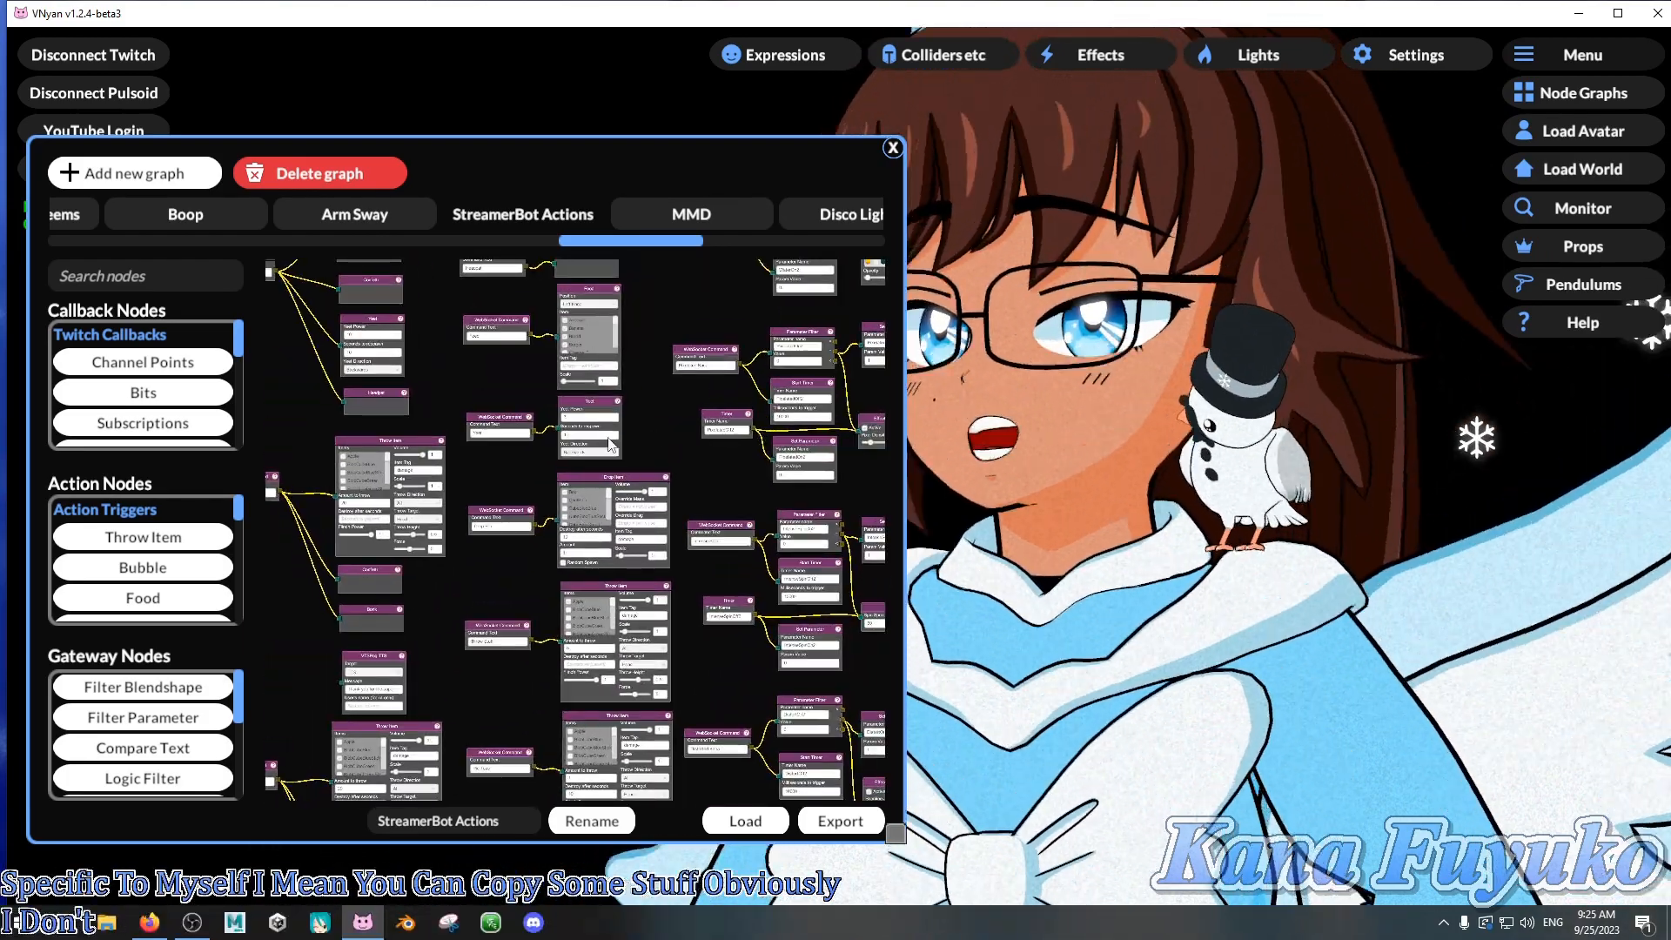
scroll(615, 465, up, 3)
drag(592, 500, 501, 550)
drag(514, 792, 536, 558)
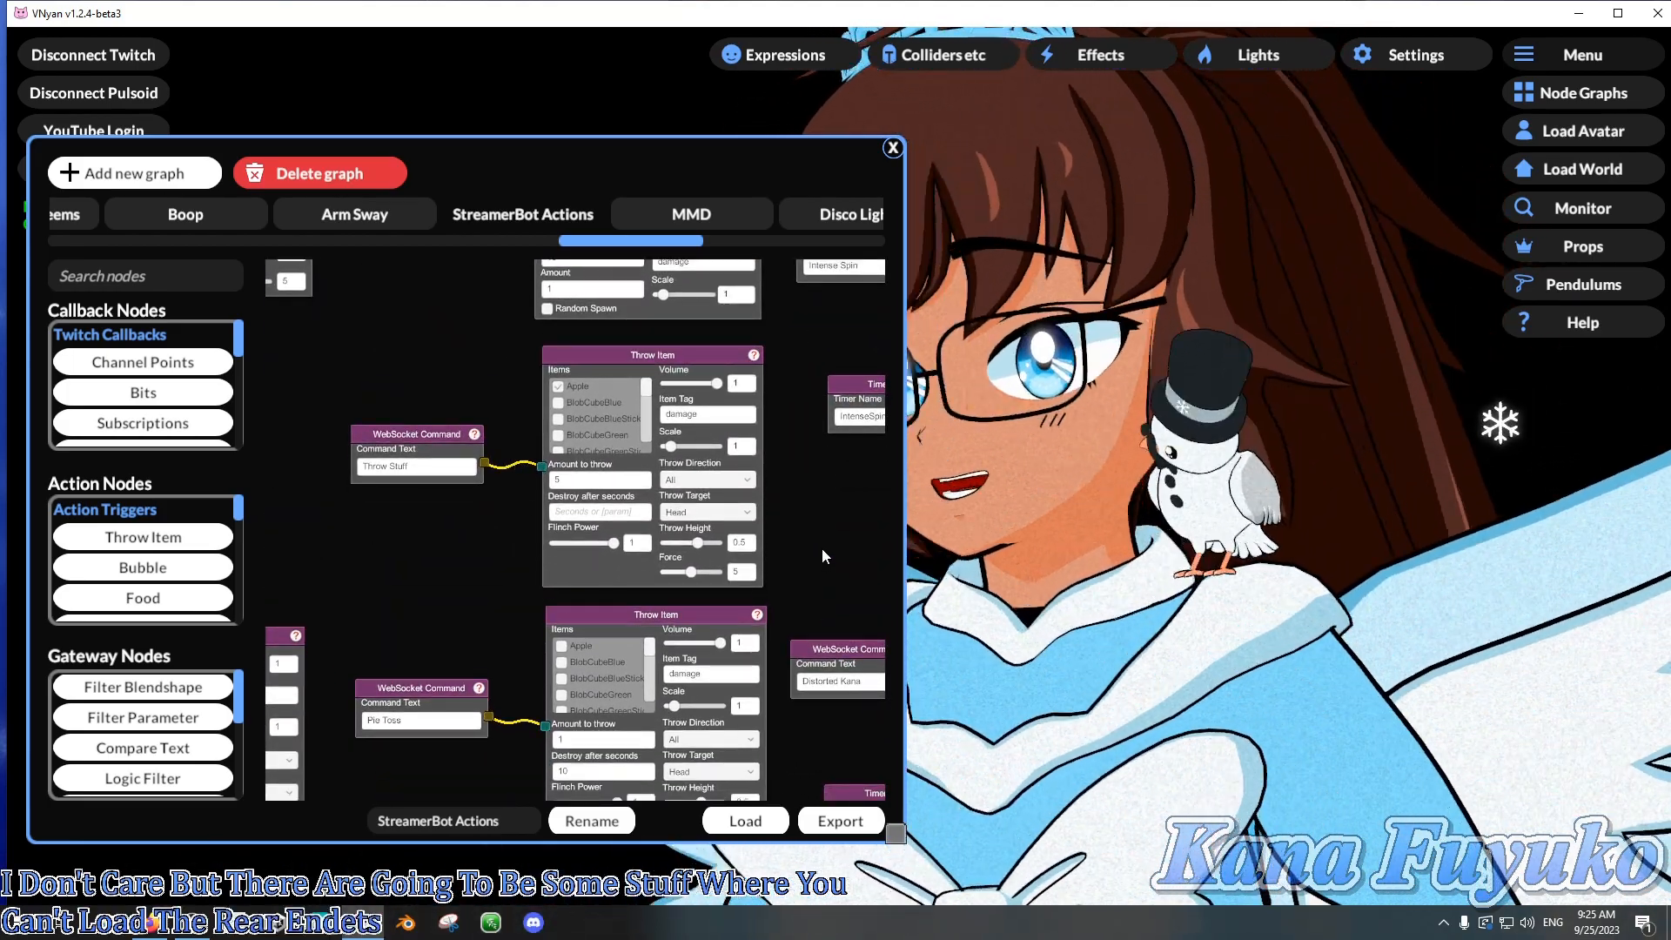
scroll(671, 539, down, 4)
drag(643, 610, 367, 431)
drag(643, 662, 557, 441)
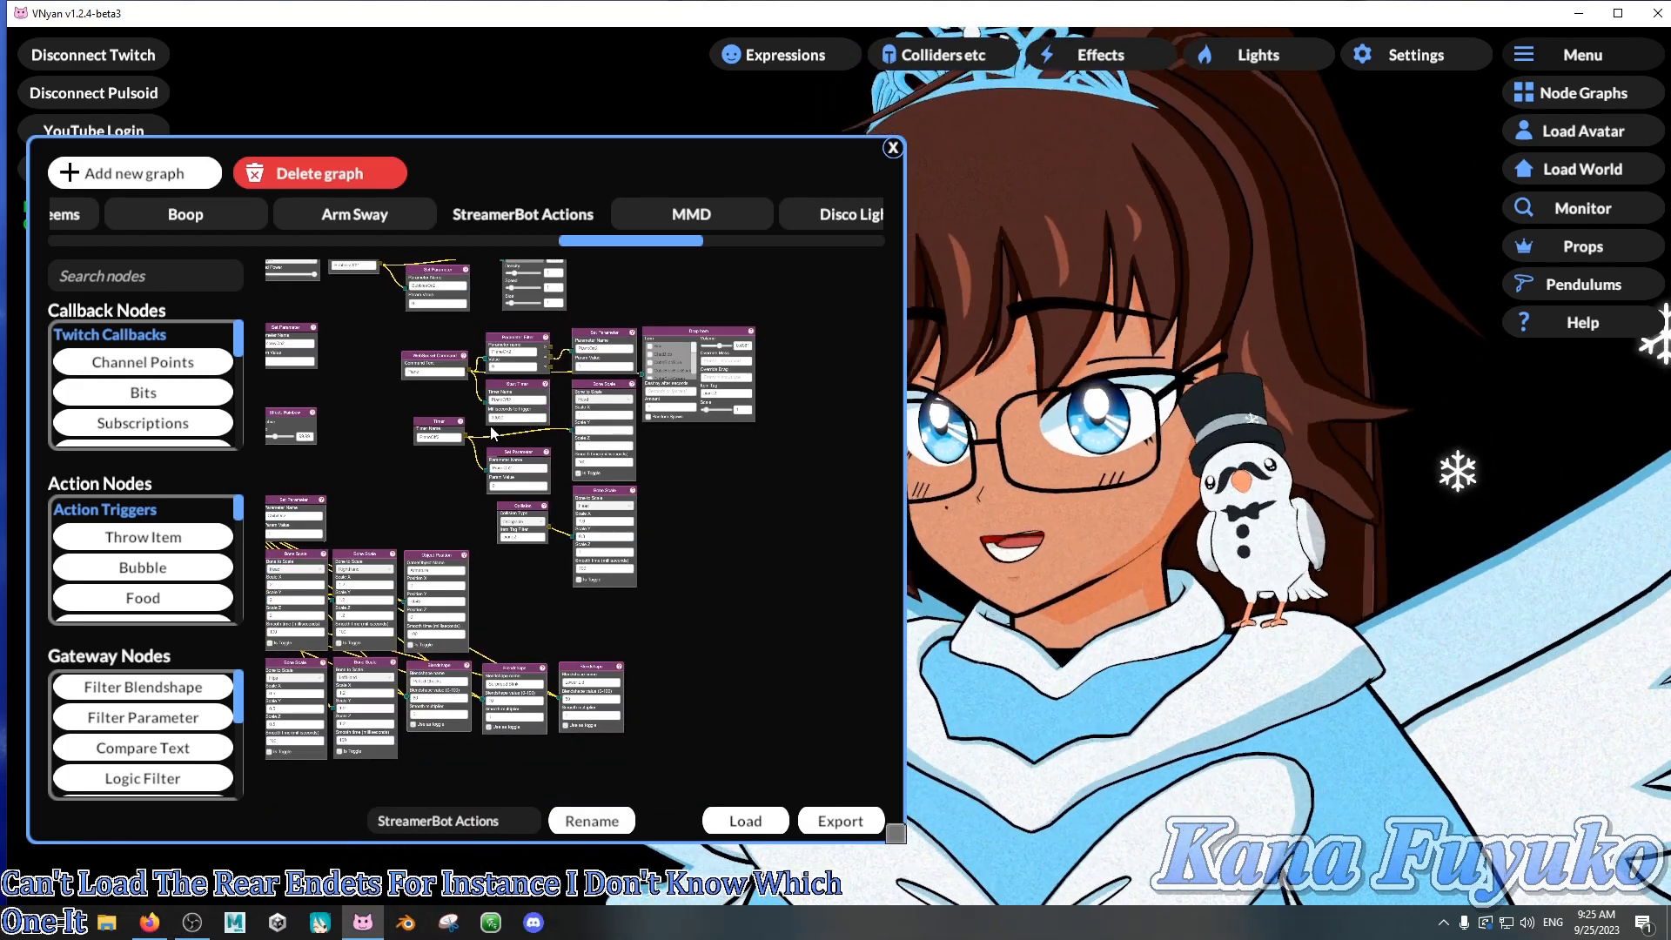
scroll(441, 489, up, 3)
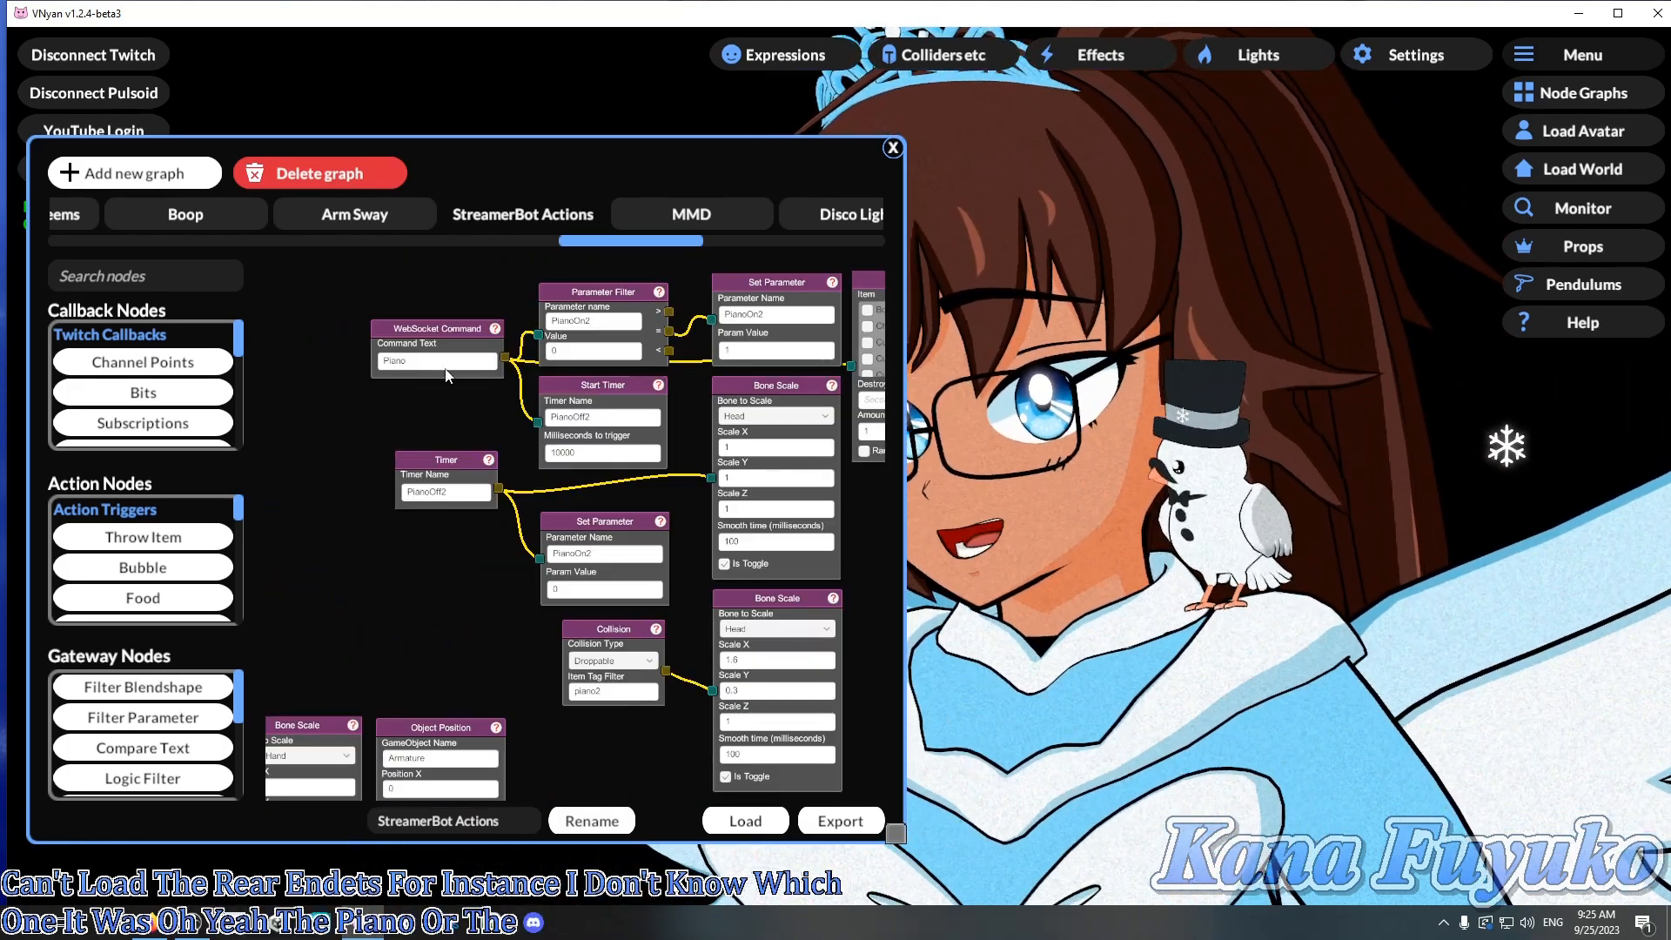
drag(467, 374, 335, 416)
scroll(825, 383, down, 5)
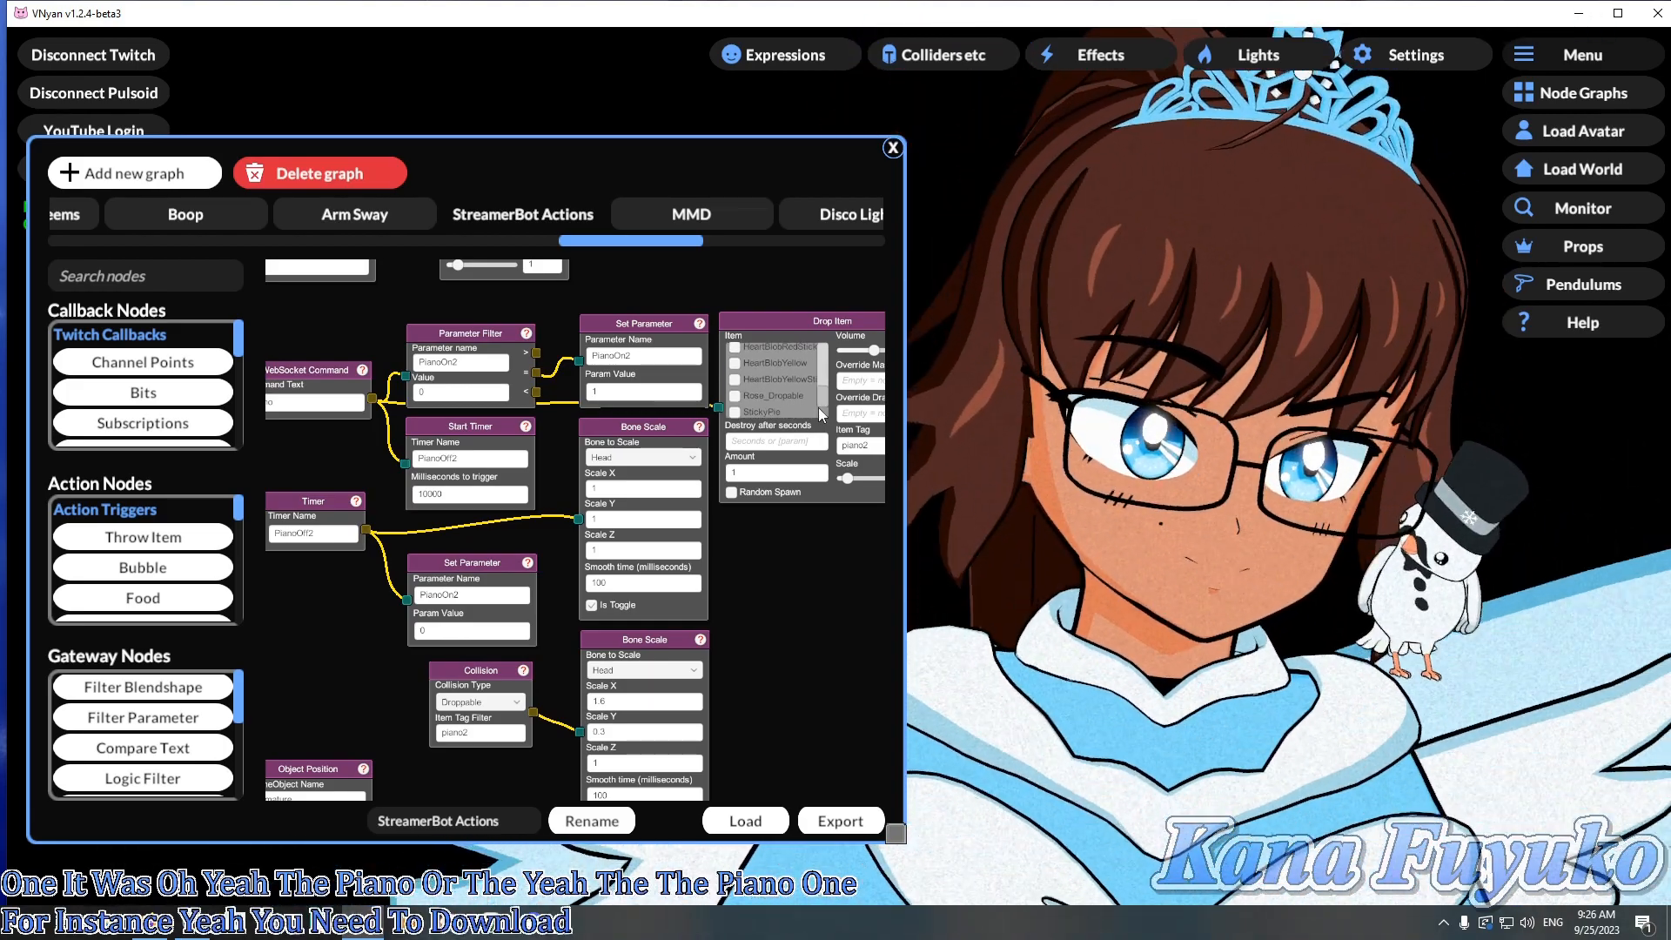
scroll(818, 383, up, 5)
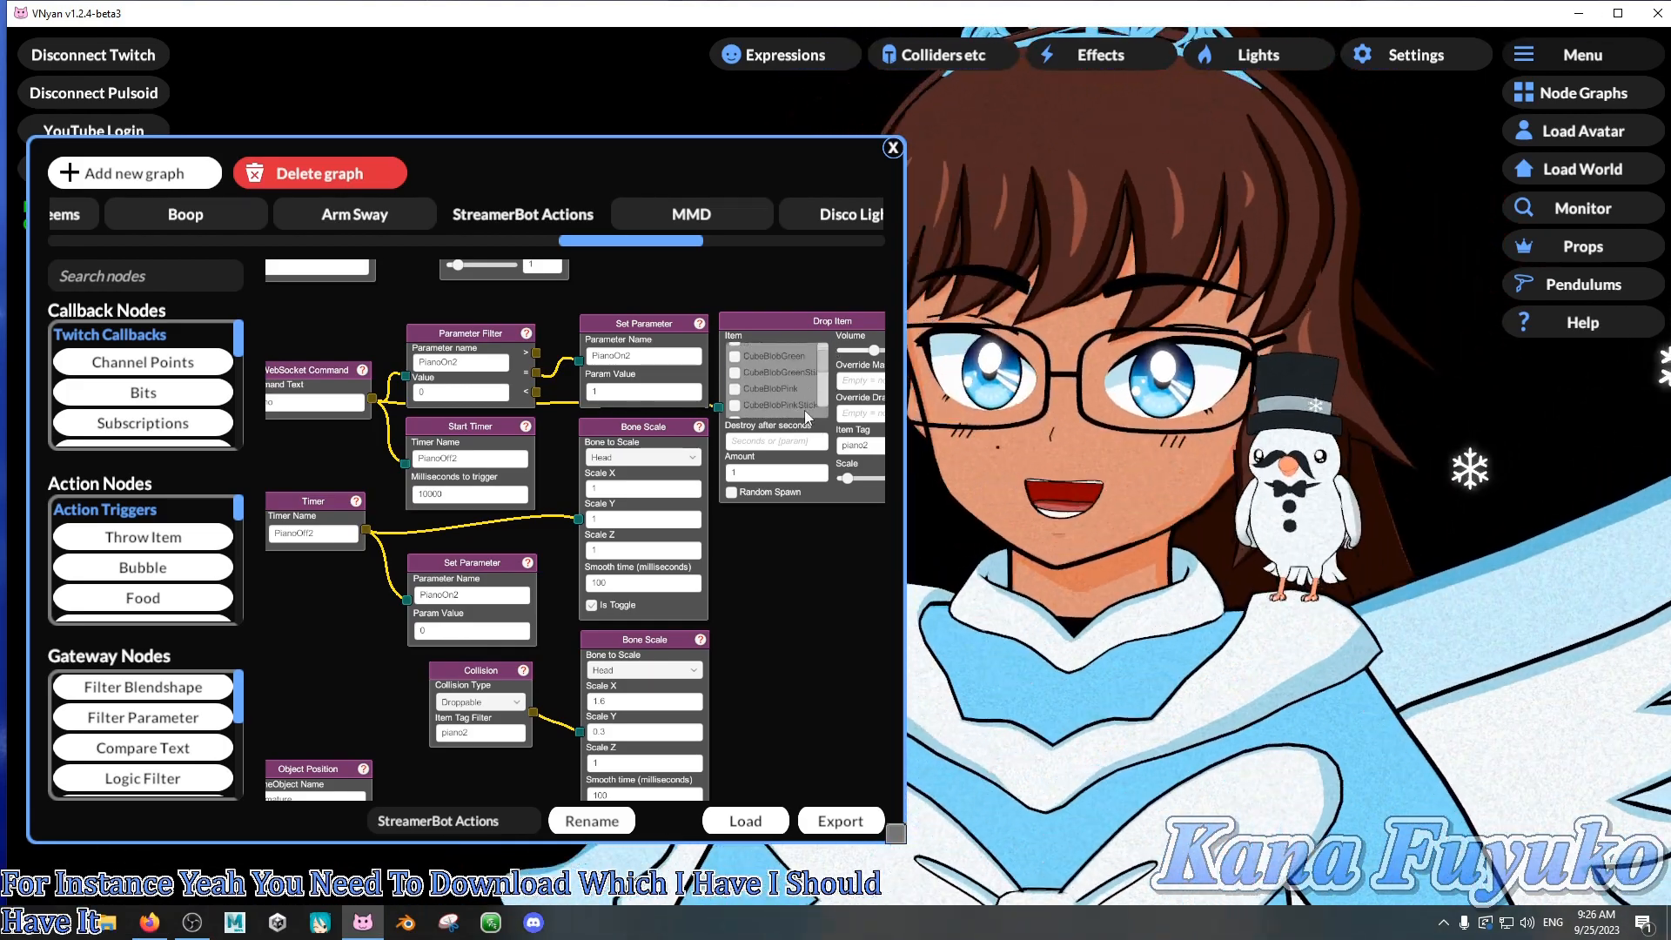
- Enlarge the node graph window and move it slightly higher
drag(783, 567, 807, 540)
drag(896, 837, 966, 895)
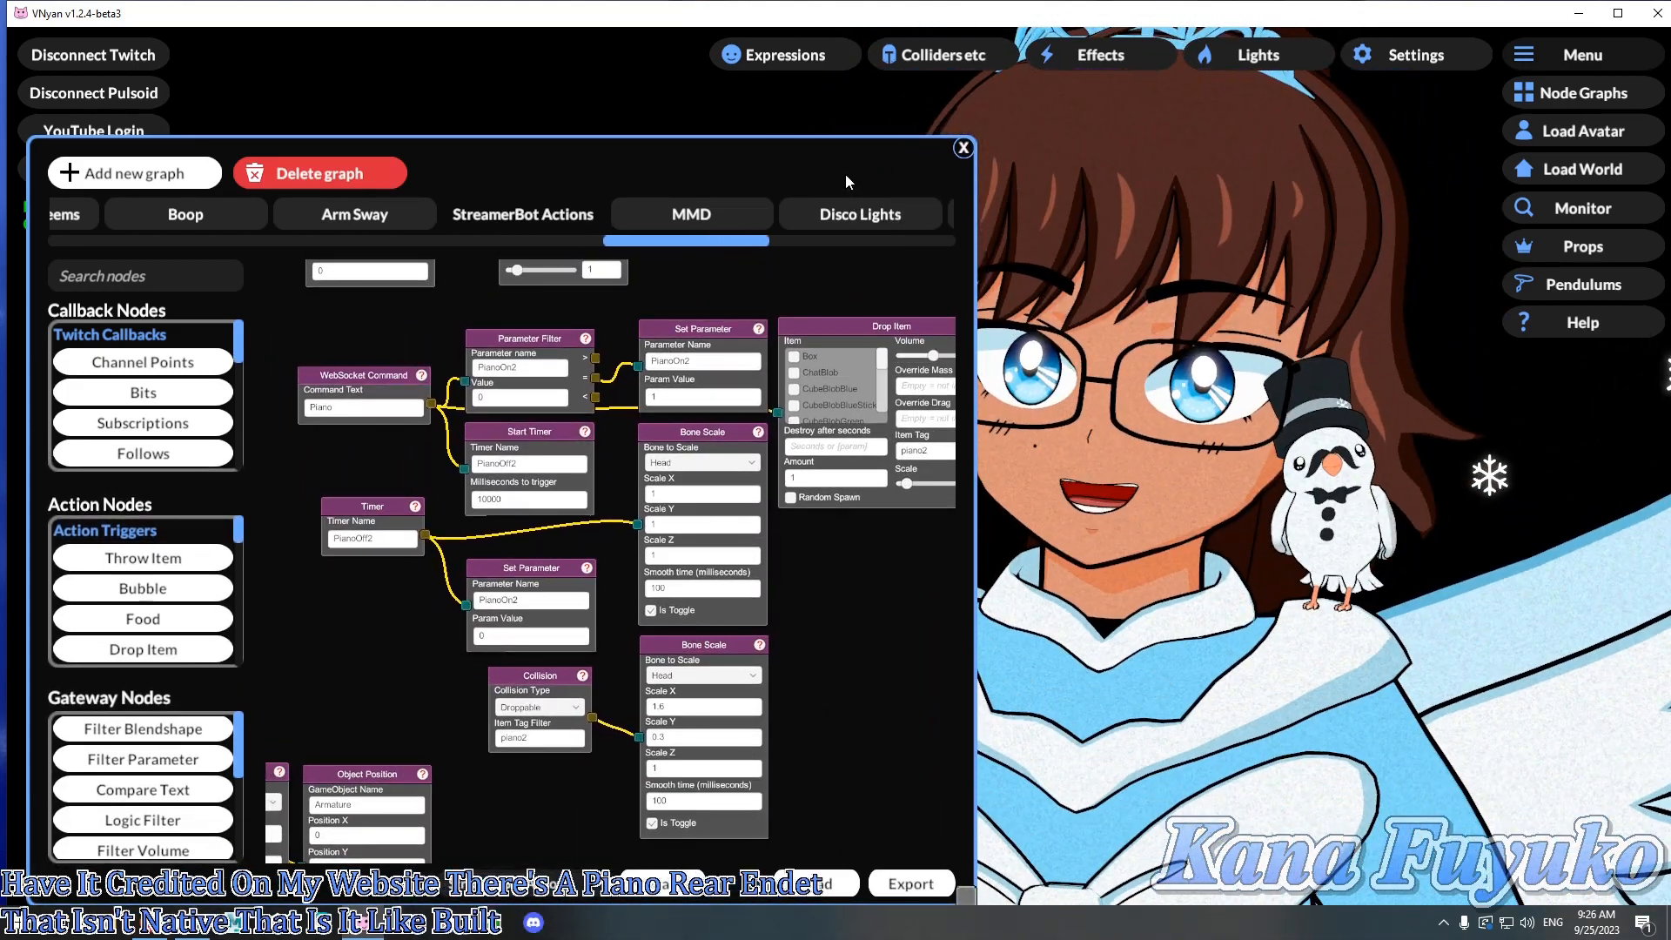
drag(844, 175, 841, 156)
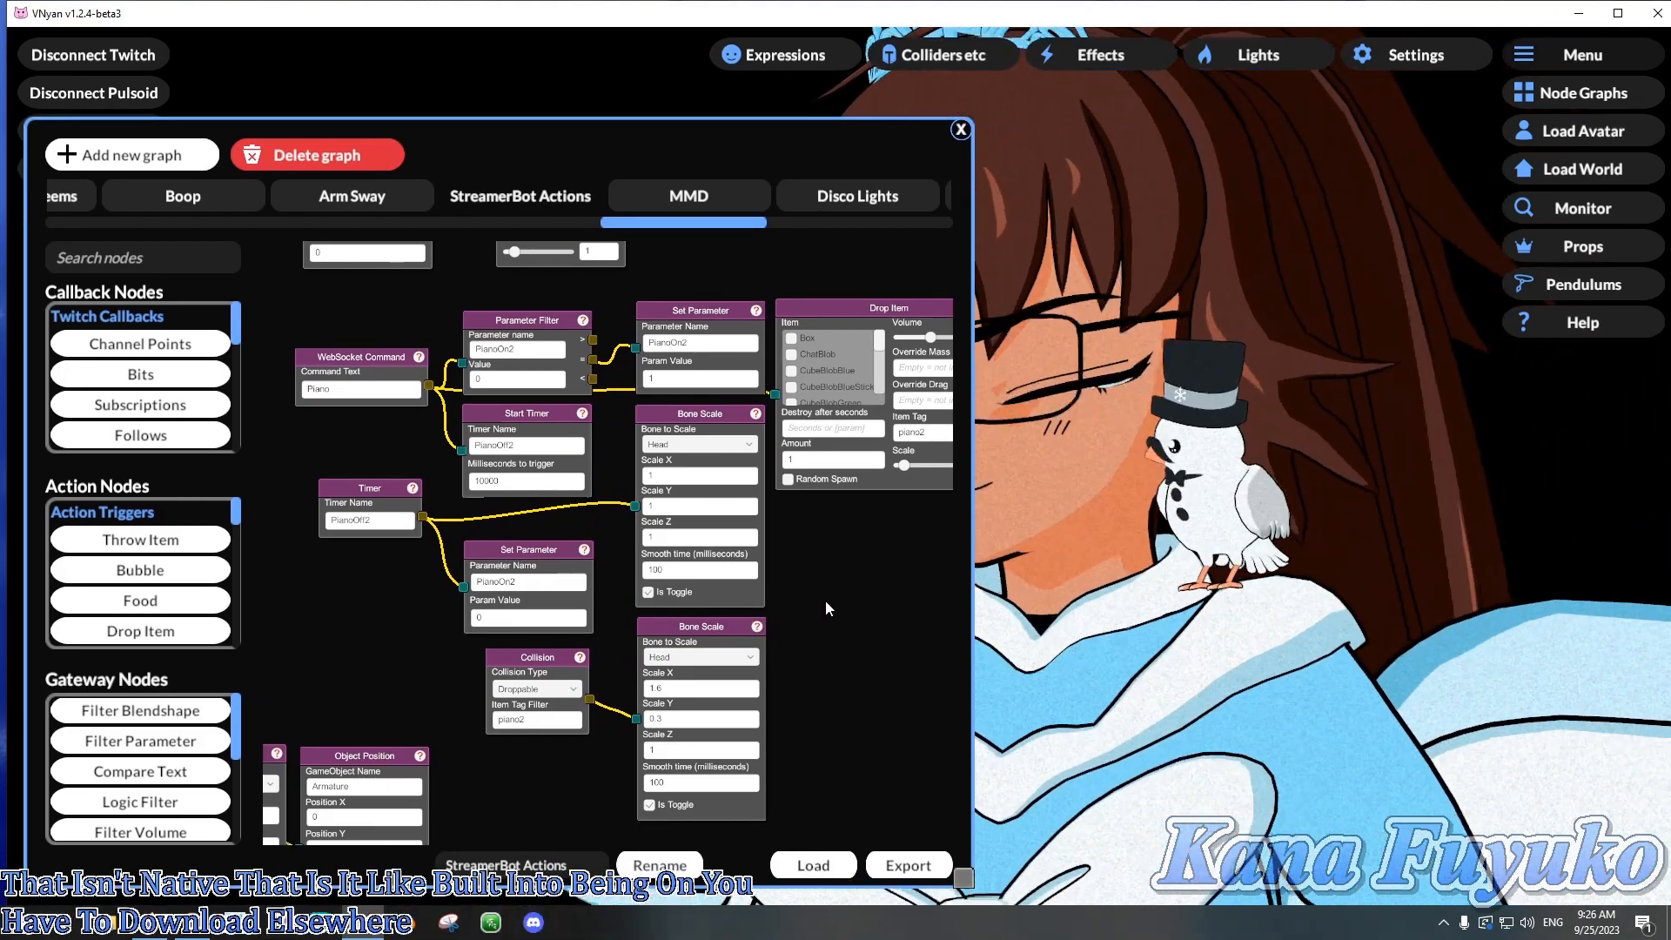
- Examine how the Water command links to its parameter filter, timer, parameter and Water effect nodes
scroll(818, 574, down, 5)
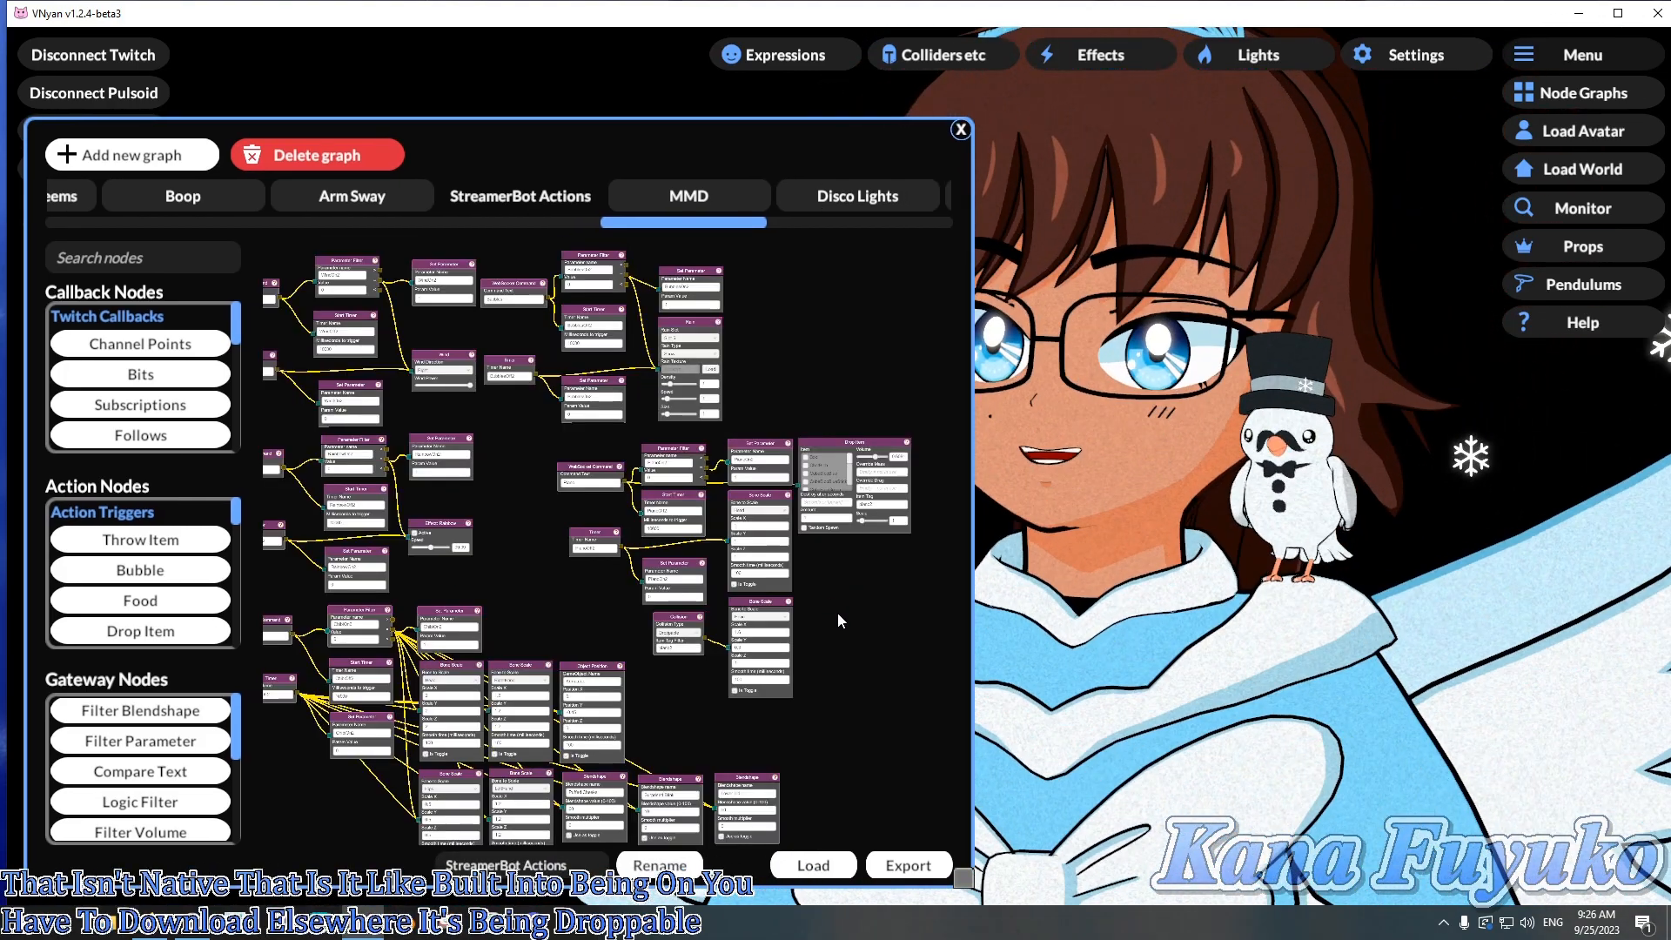
drag(837, 612, 891, 712)
drag(557, 437, 844, 722)
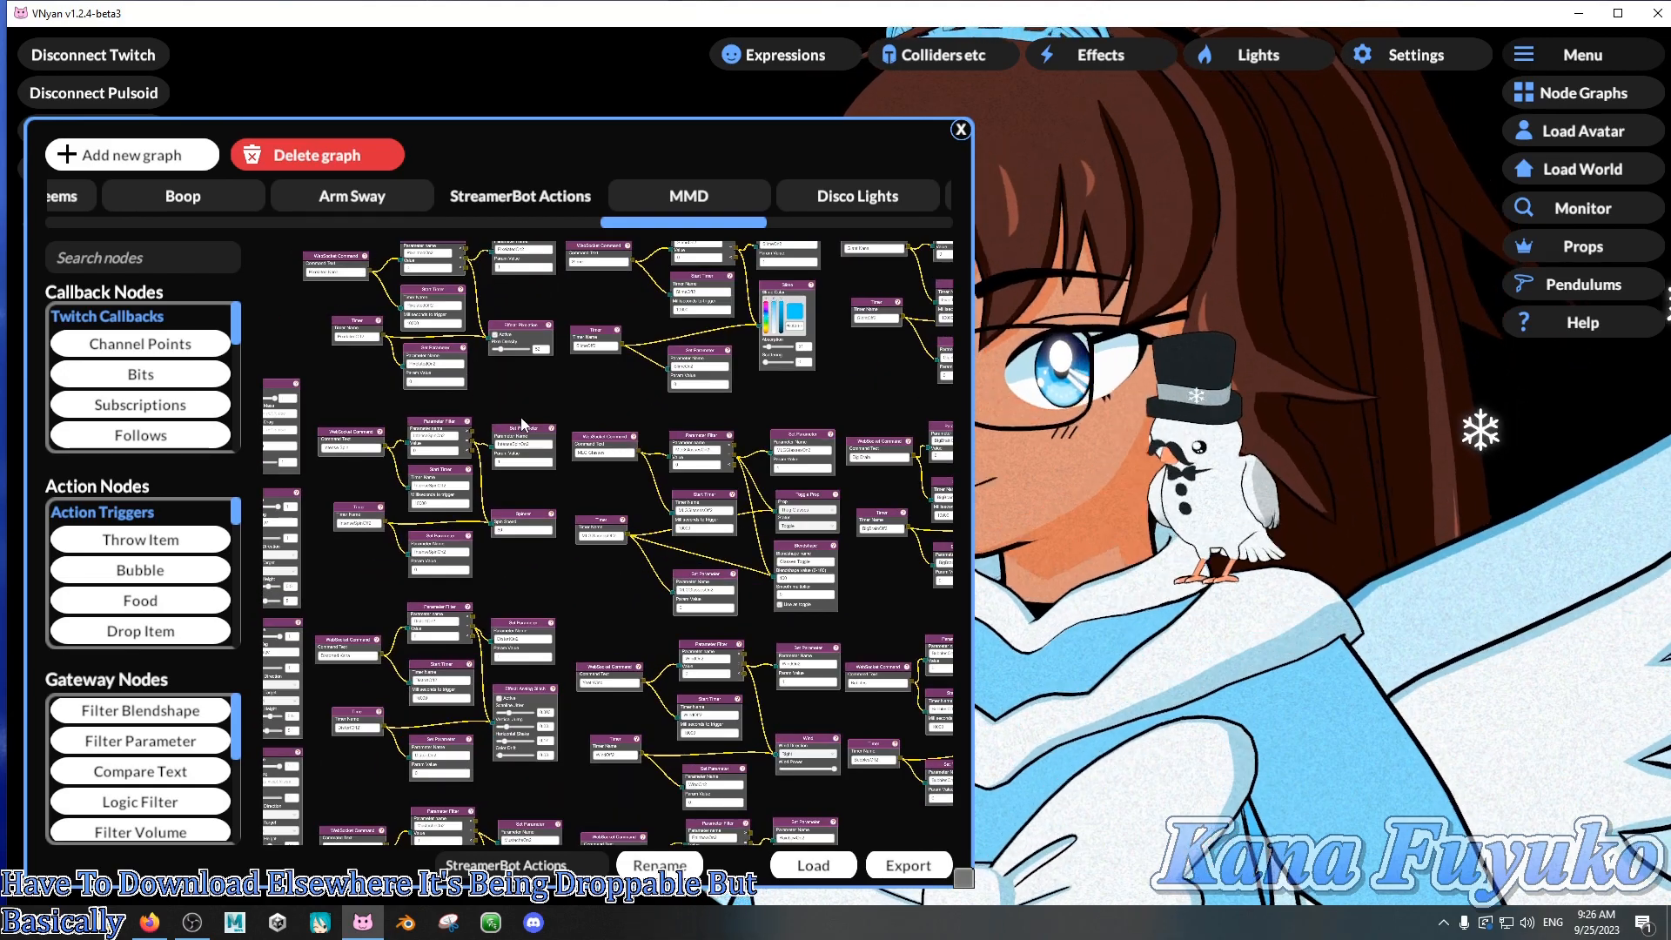
scroll(477, 394, up, 5)
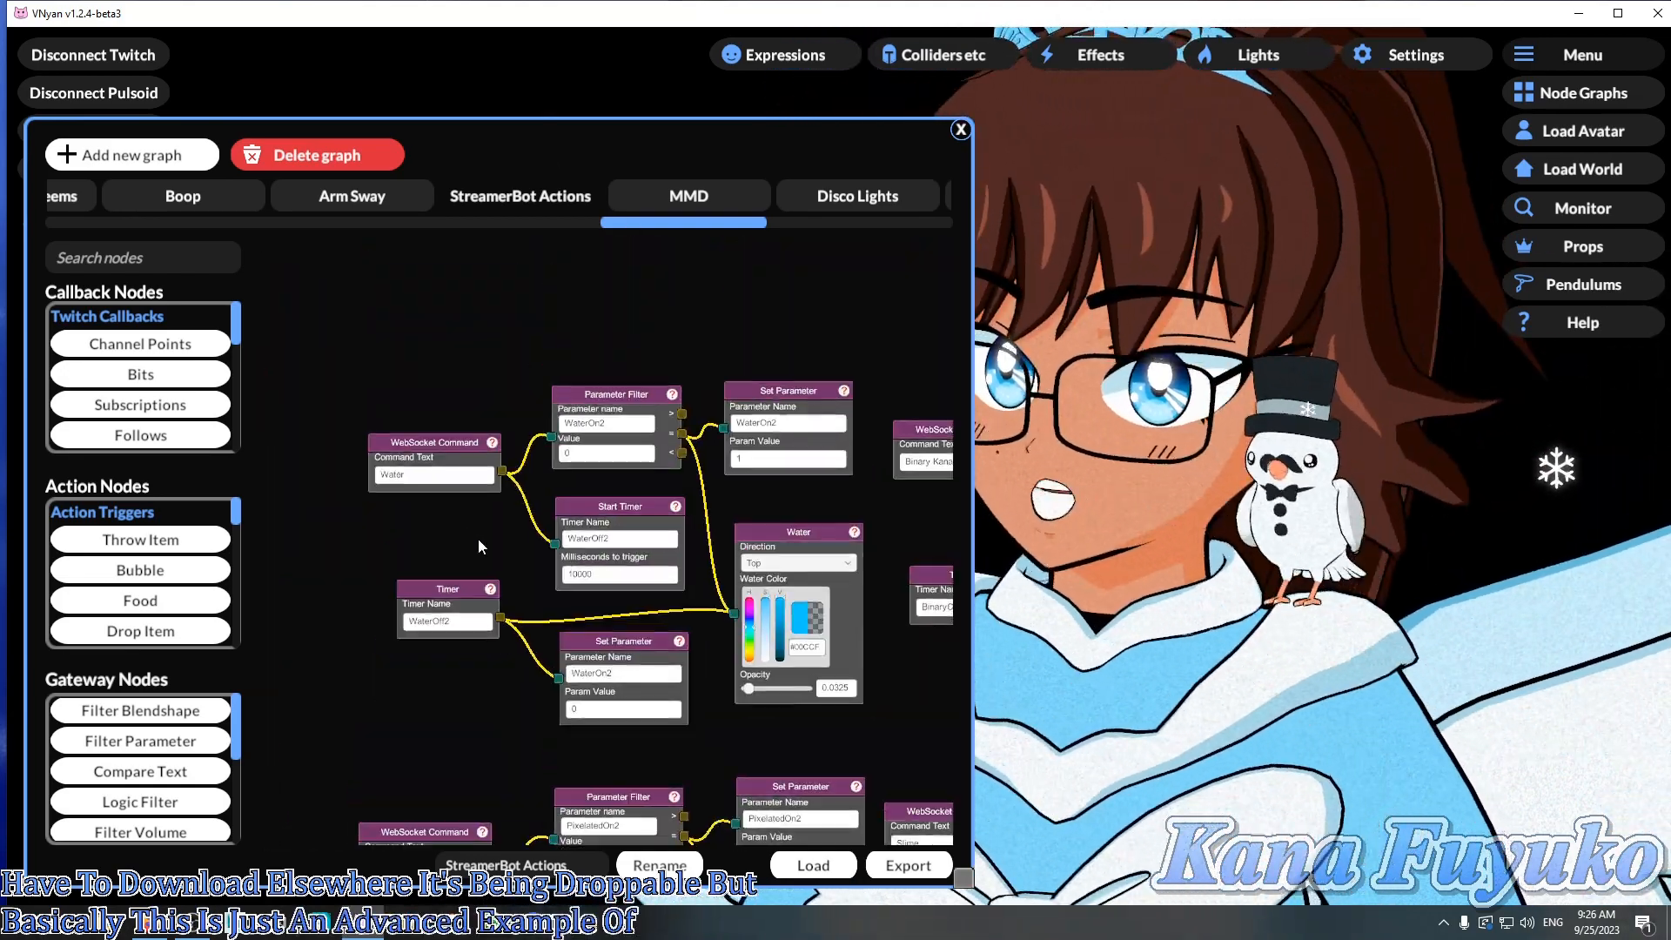
scroll(495, 555, up, 3)
drag(514, 555, 287, 448)
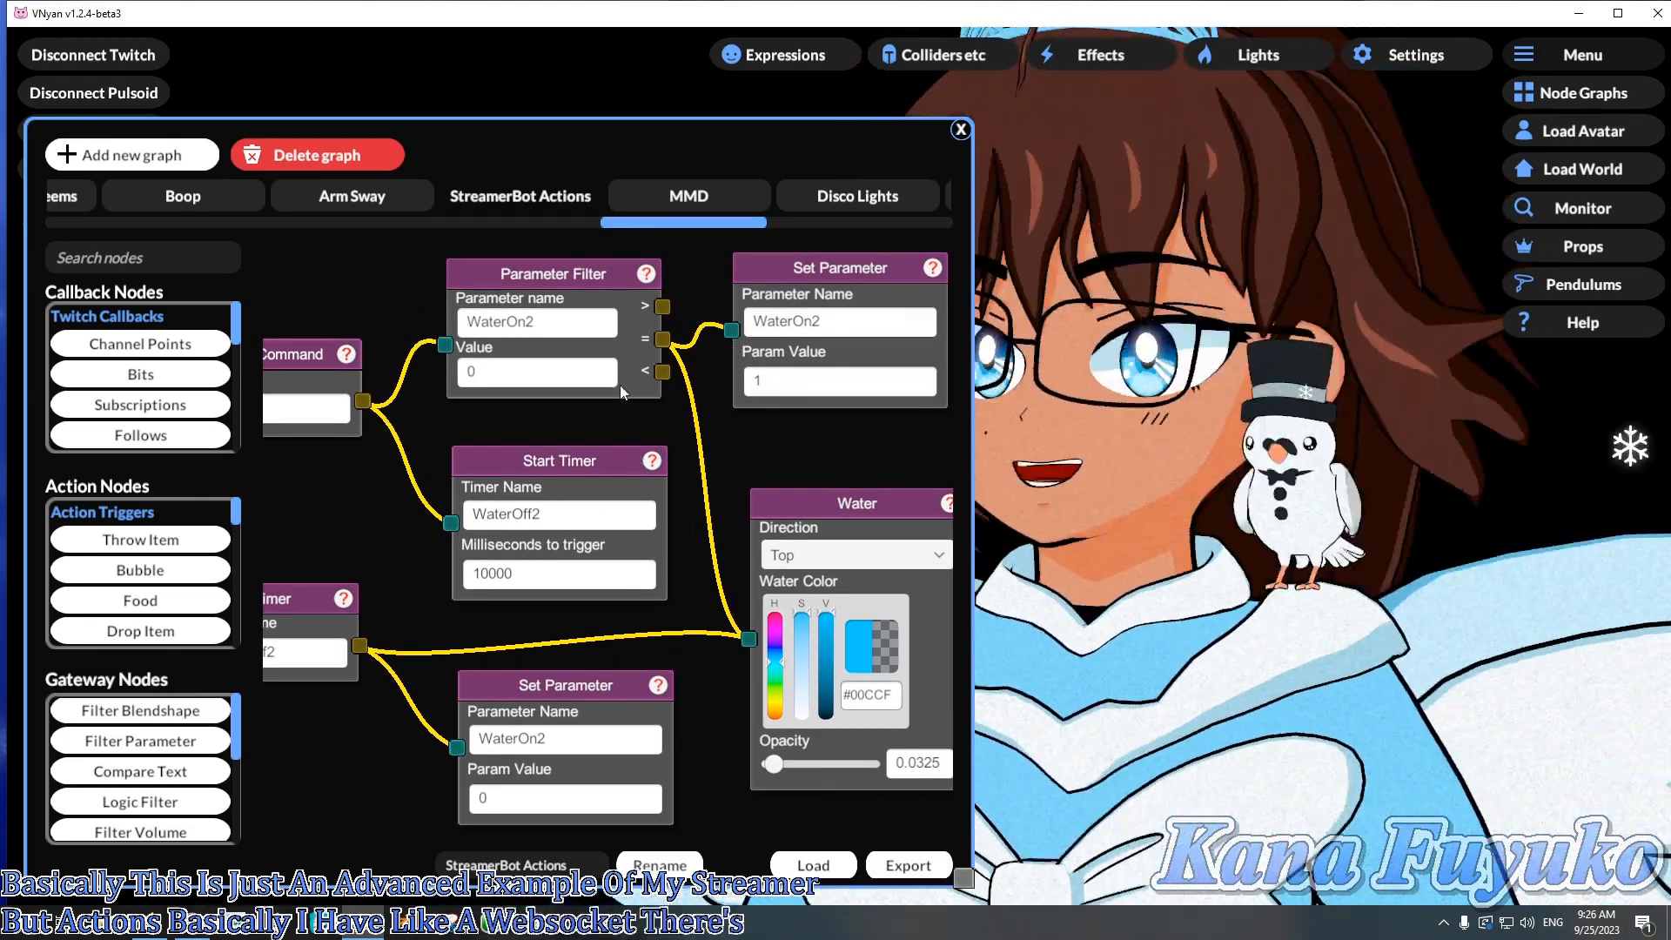
mouse_move(531, 406)
mouse_down()
mouse_move(509, 426)
mouse_move(512, 411)
mouse_up()
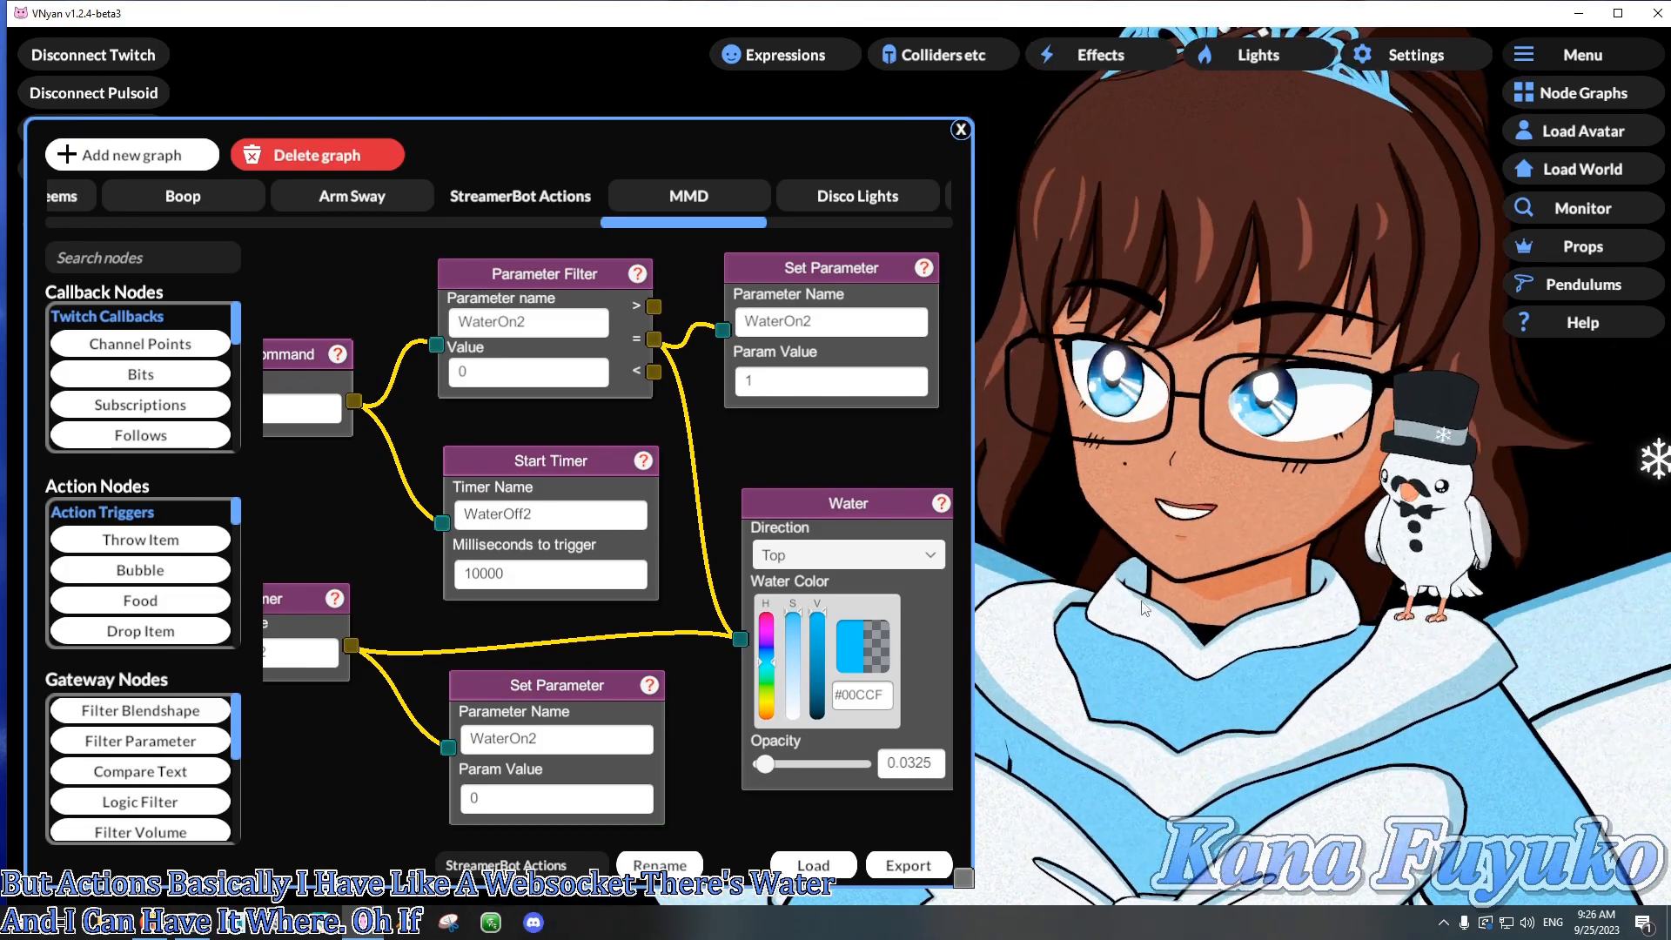
- Look through the simpler commands in the graph, such as Bonk, Headpat, Feed, Yeet, Pie Toss and Confetti Yeet
drag(373, 499, 498, 517)
scroll(475, 556, down, 5)
scroll(898, 437, up, 3)
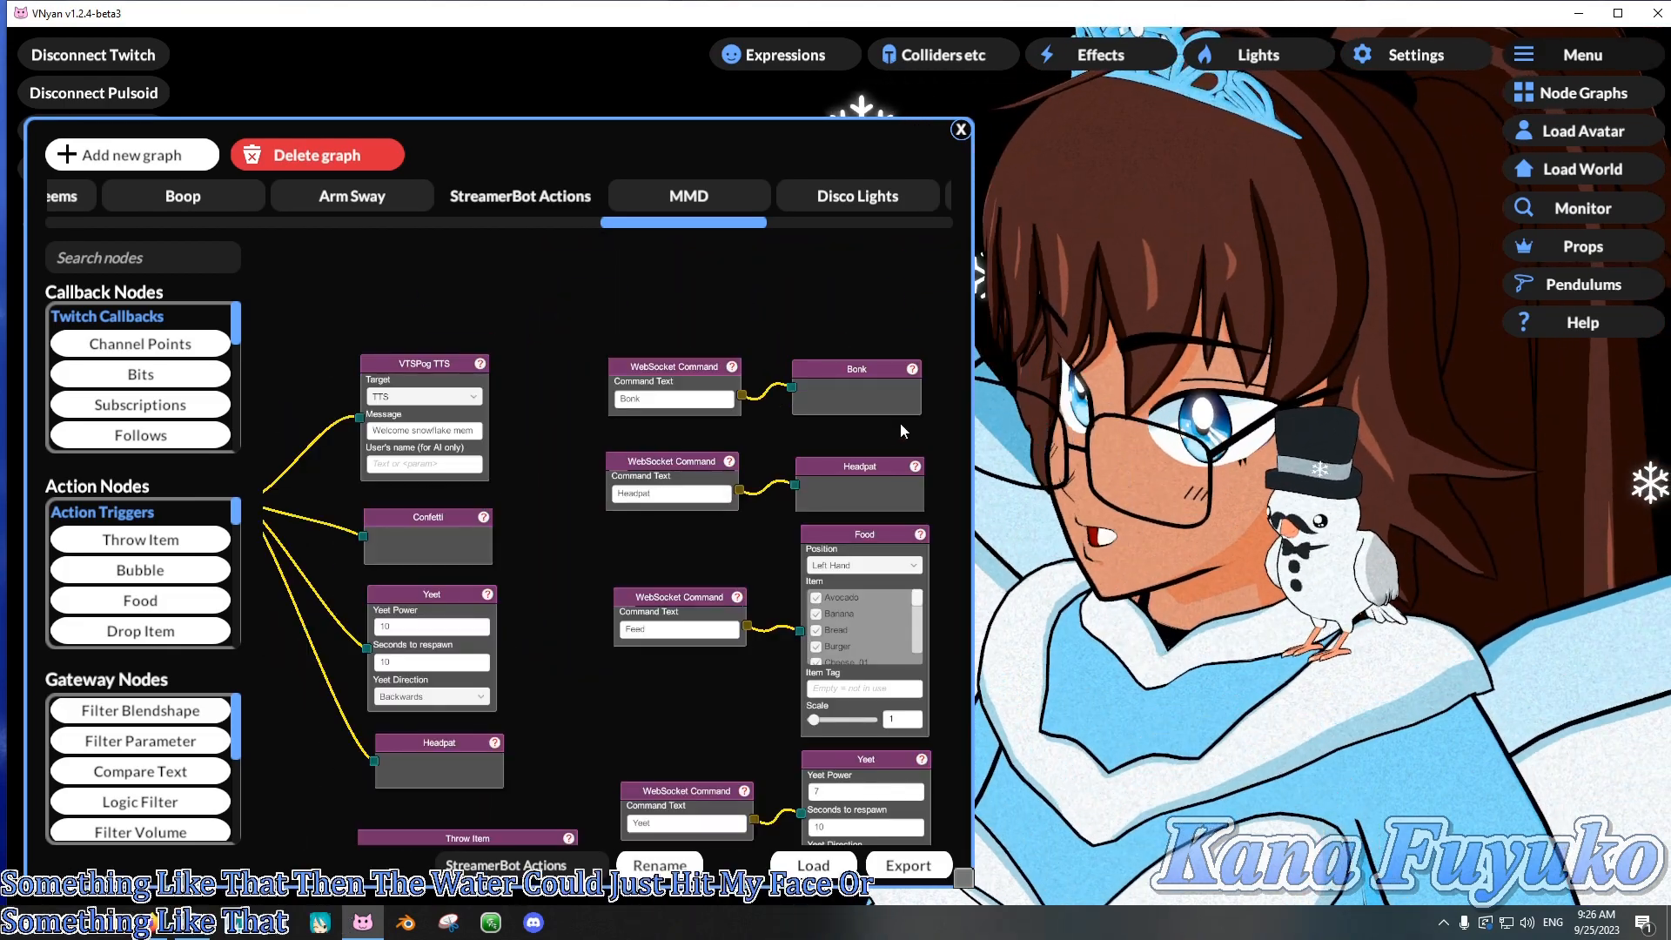
drag(634, 542, 822, 476)
drag(515, 688, 369, 213)
drag(753, 709, 434, 663)
drag(447, 737, 465, 372)
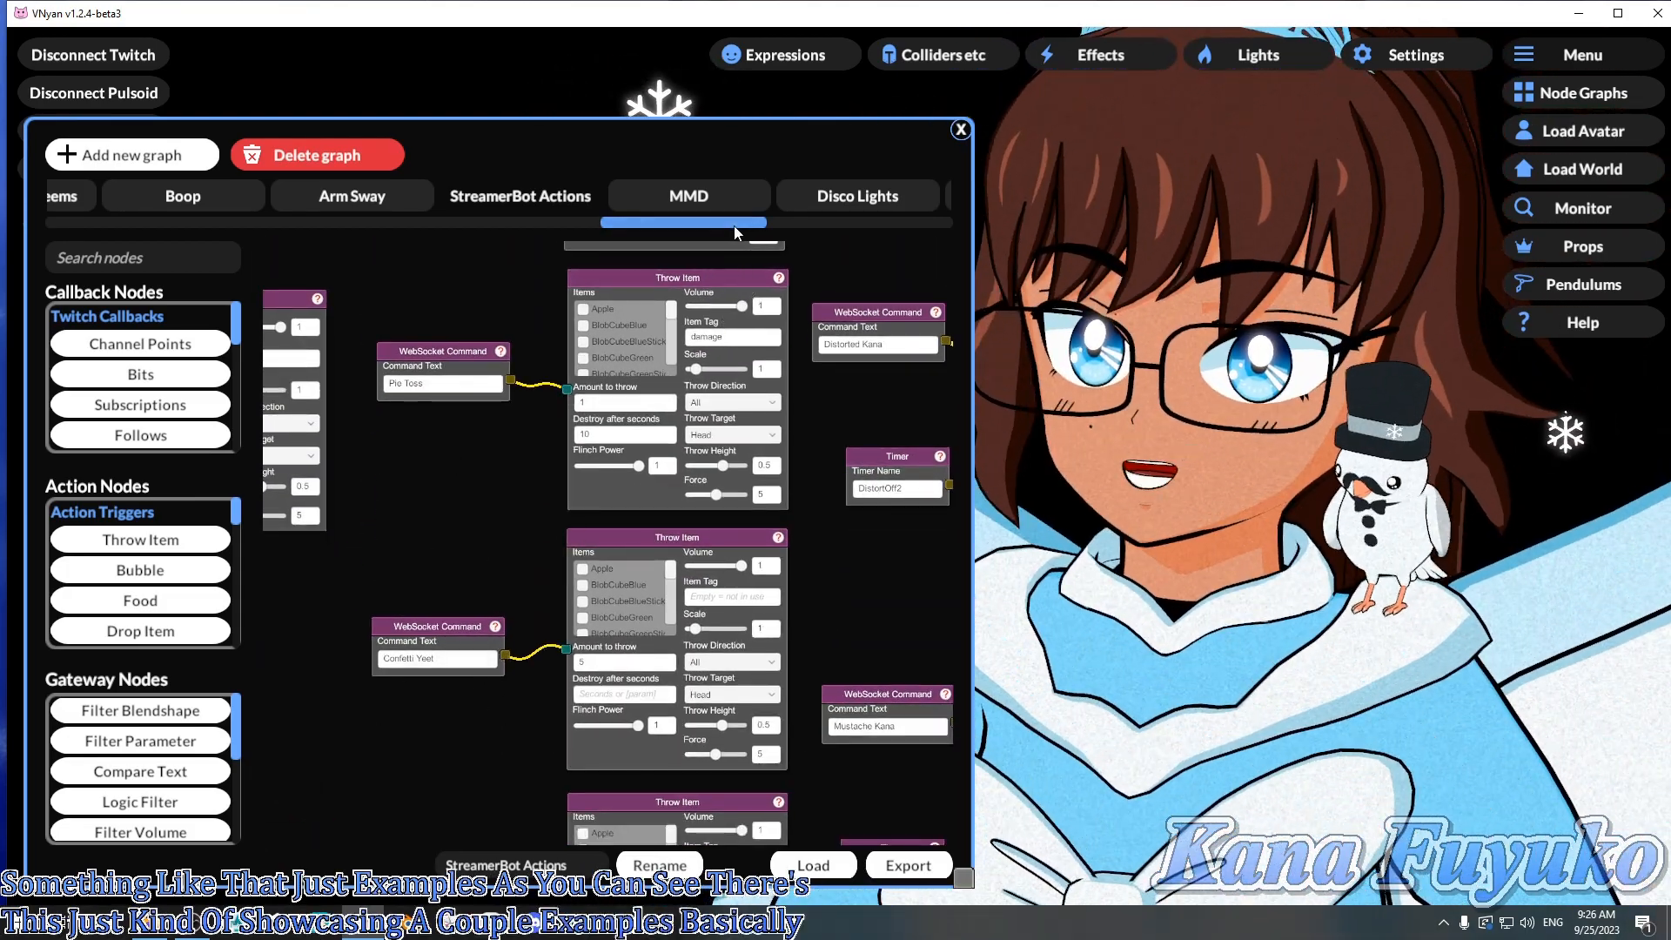
- Return to the new unnamed graph and delete its Throw Item node and the Tipeeee command
drag(735, 232, 979, 222)
click(894, 184)
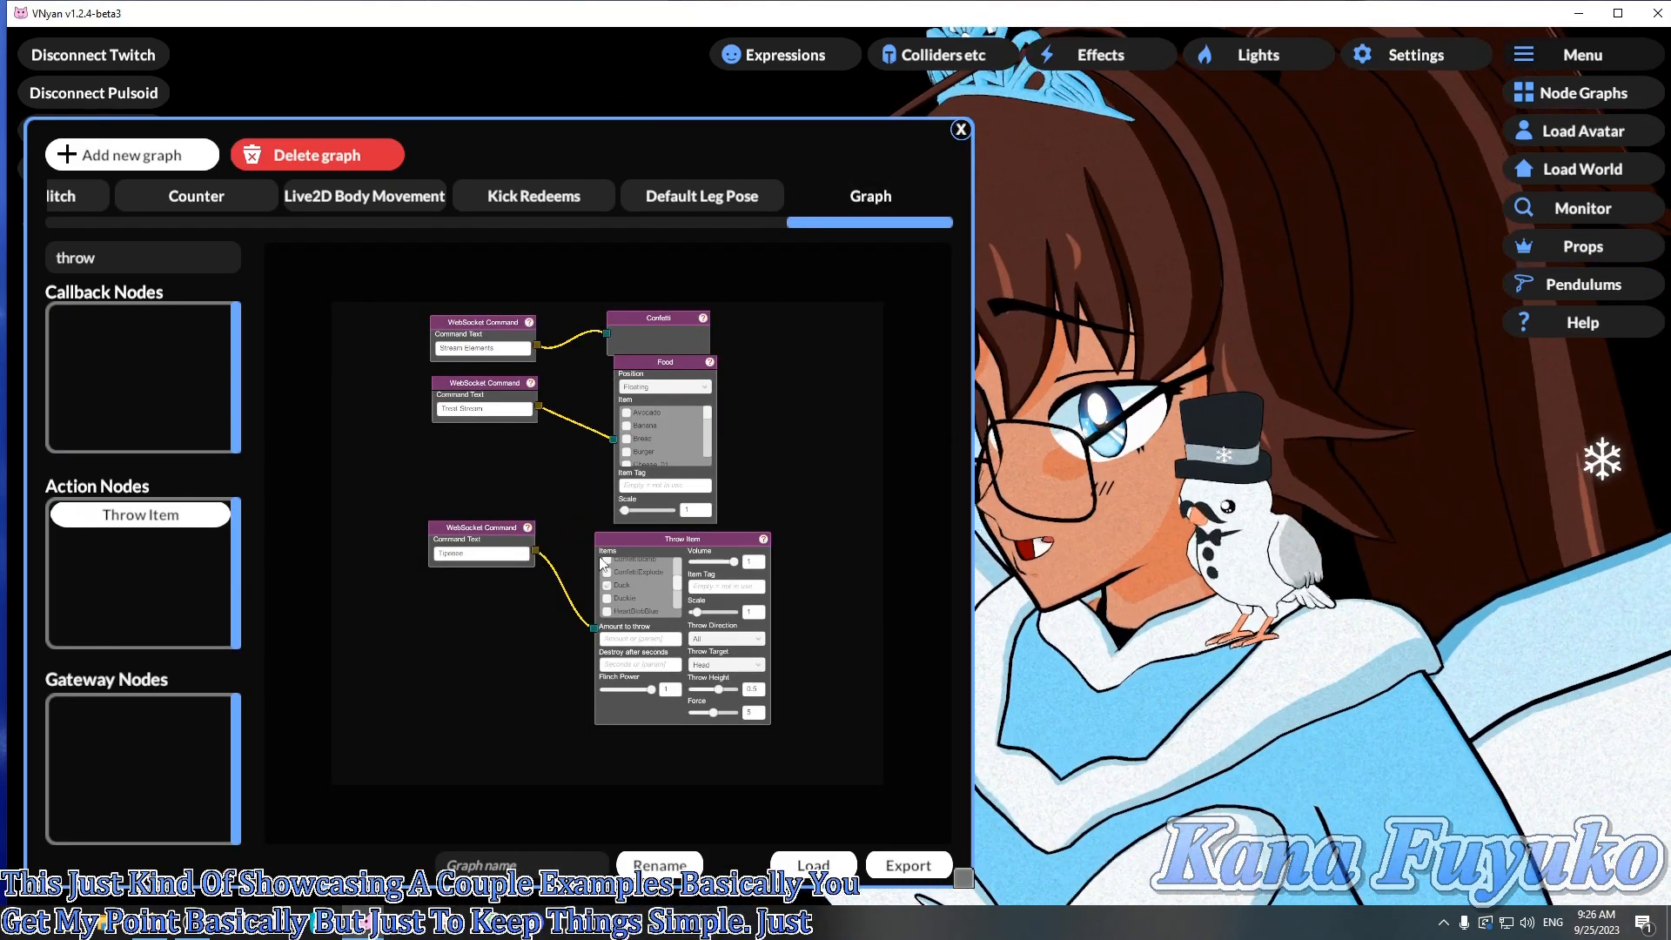
right_click(602, 557)
click(627, 633)
right_click(500, 543)
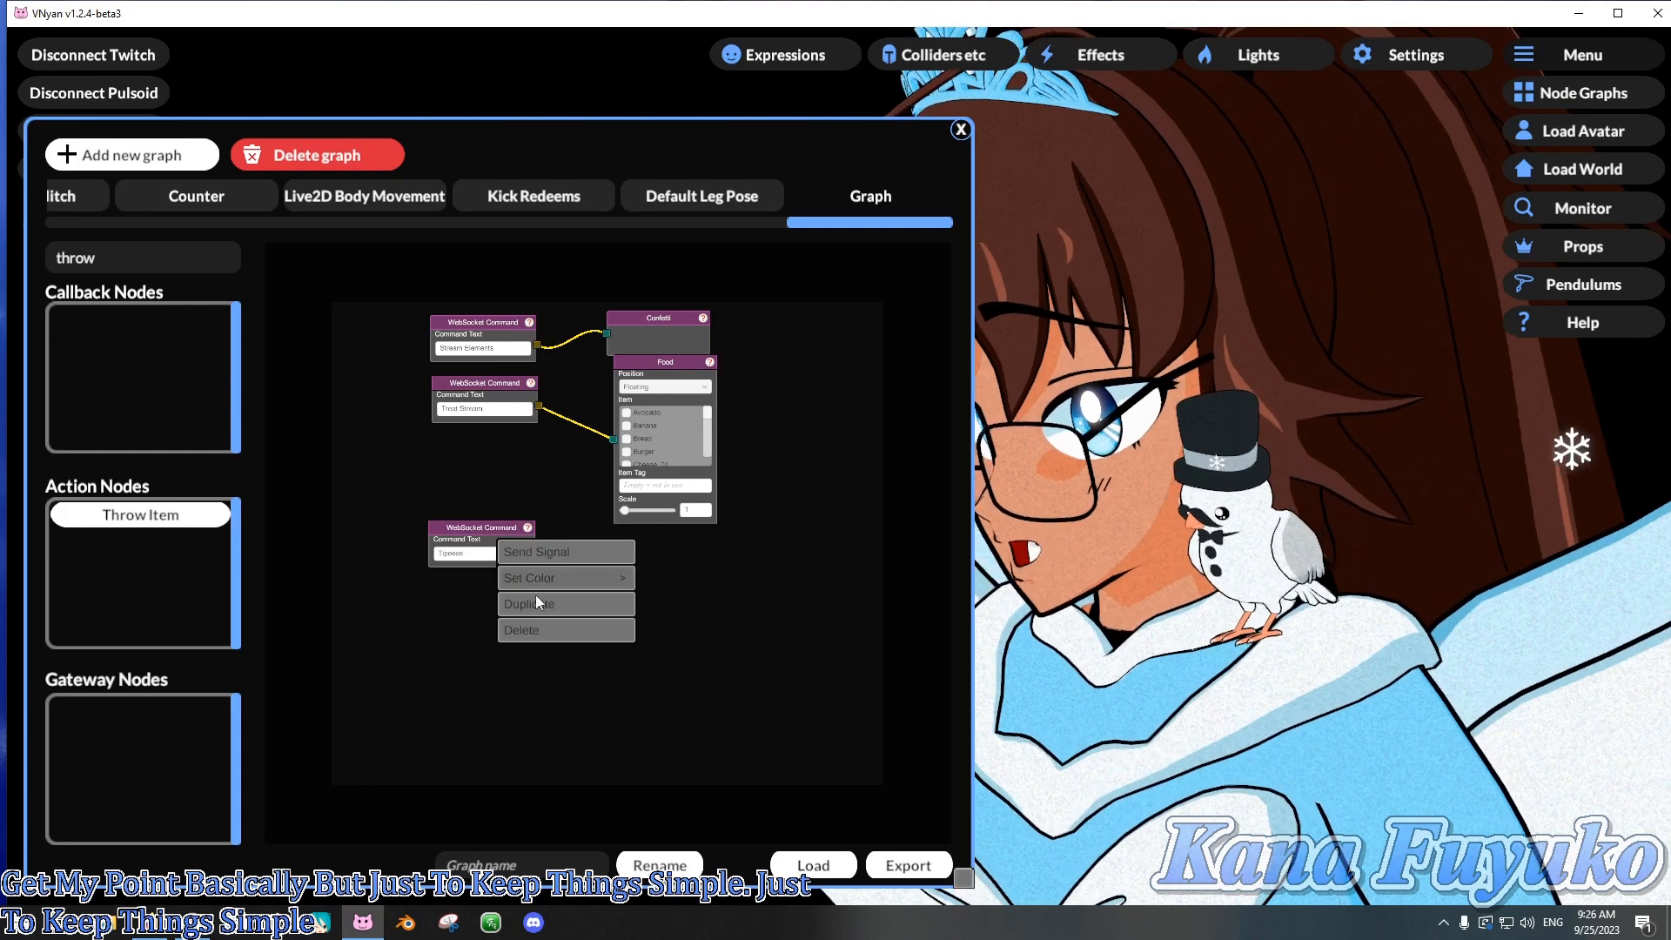
click(535, 630)
- Delete the Food node and the Treat Stream command, leaving the Stream Elements command with Confetti
right_click(663, 370)
click(685, 457)
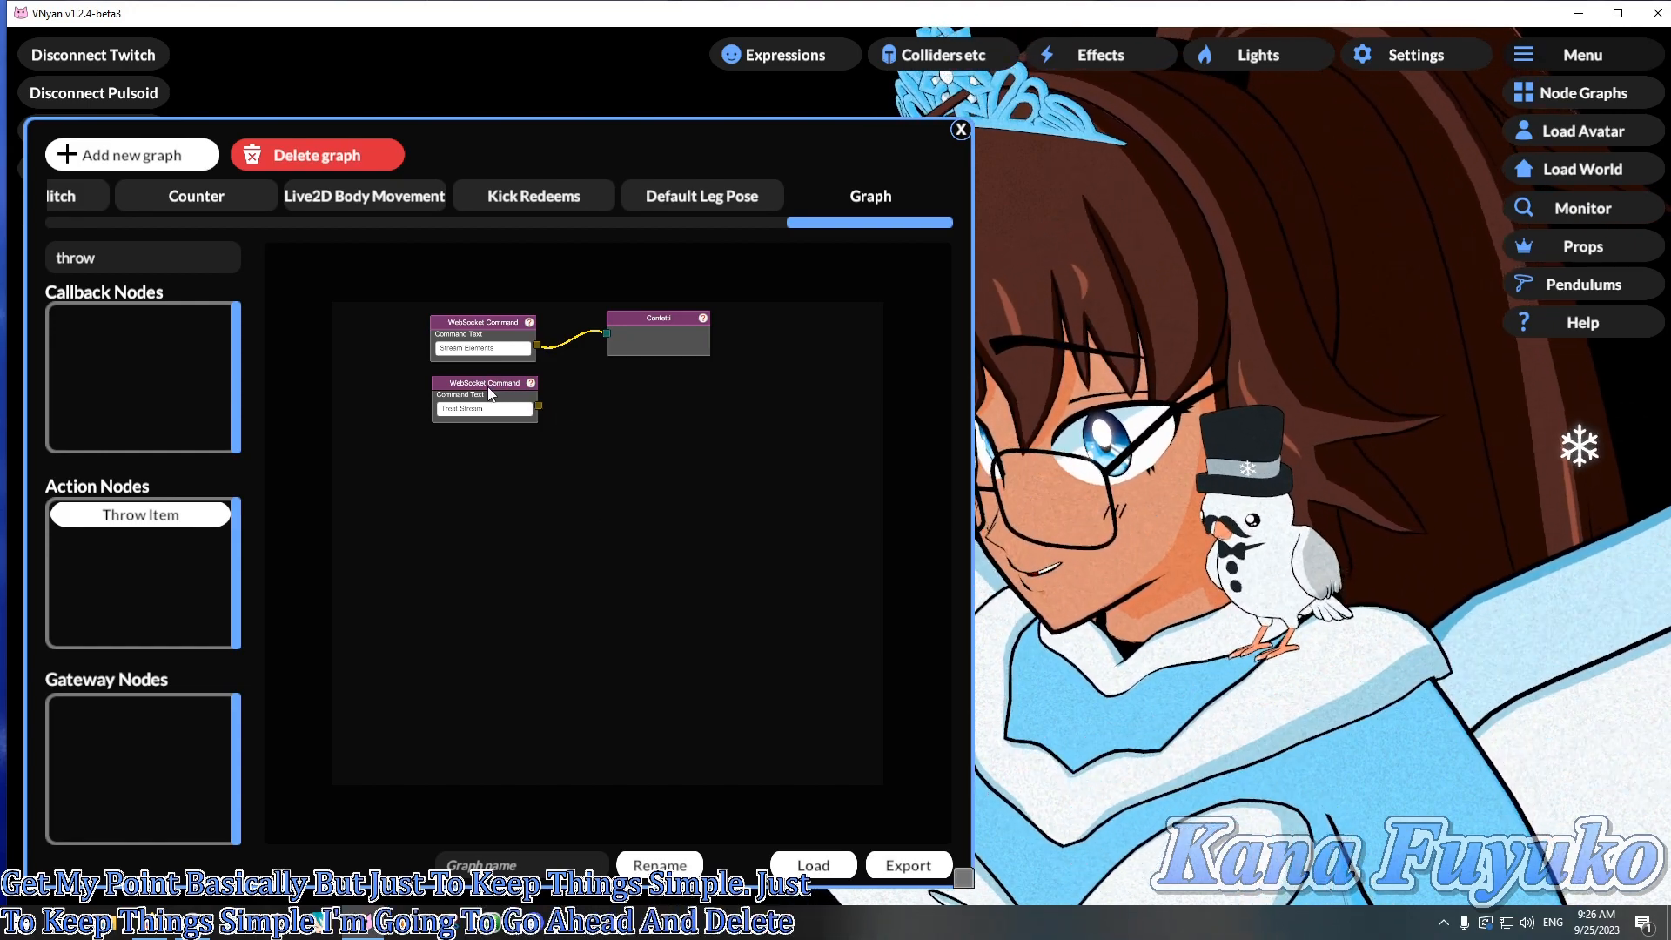
right_click(489, 388)
click(538, 477)
scroll(541, 376, up, 5)
drag(540, 378, 525, 450)
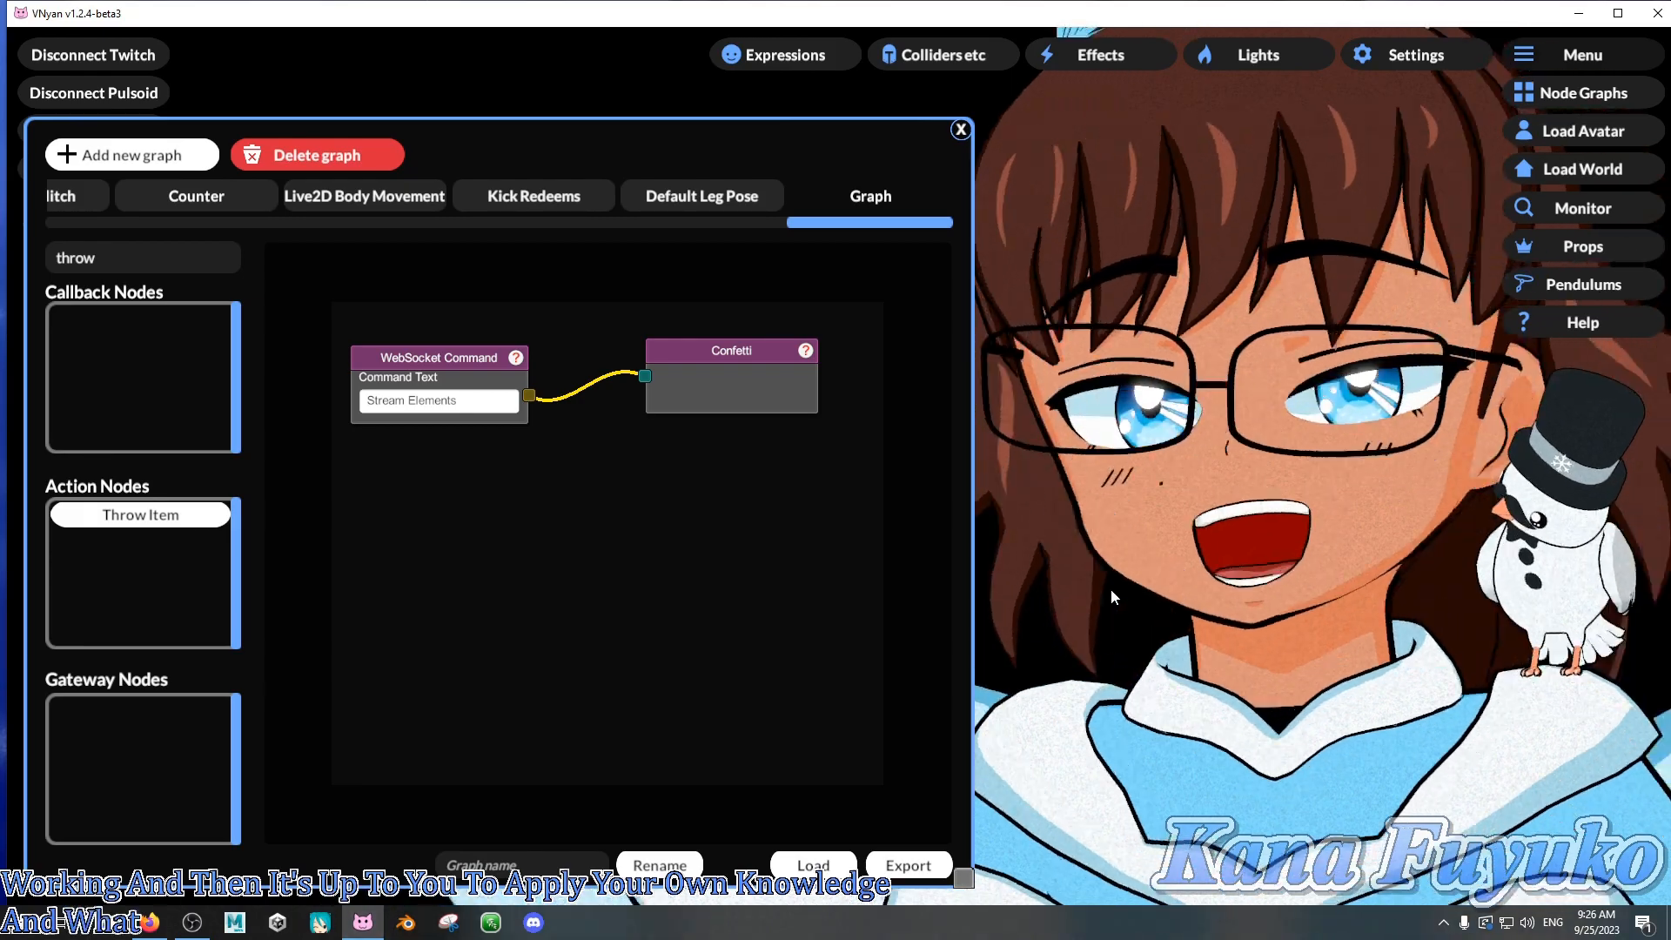
click(410, 396)
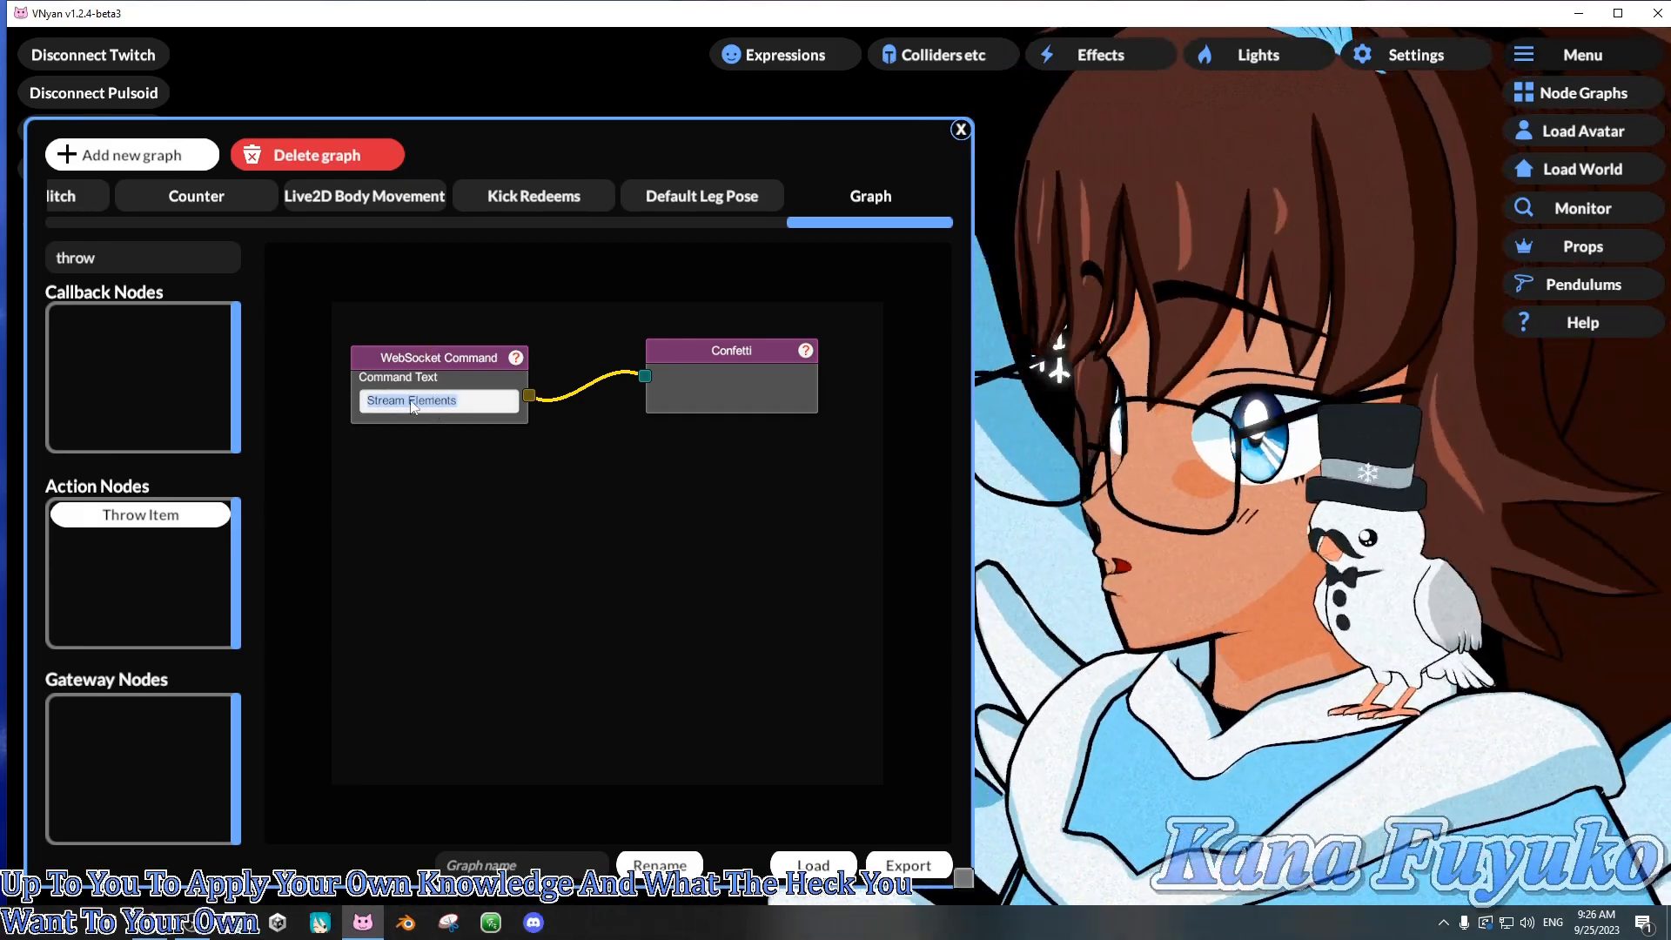
drag(741, 384, 745, 389)
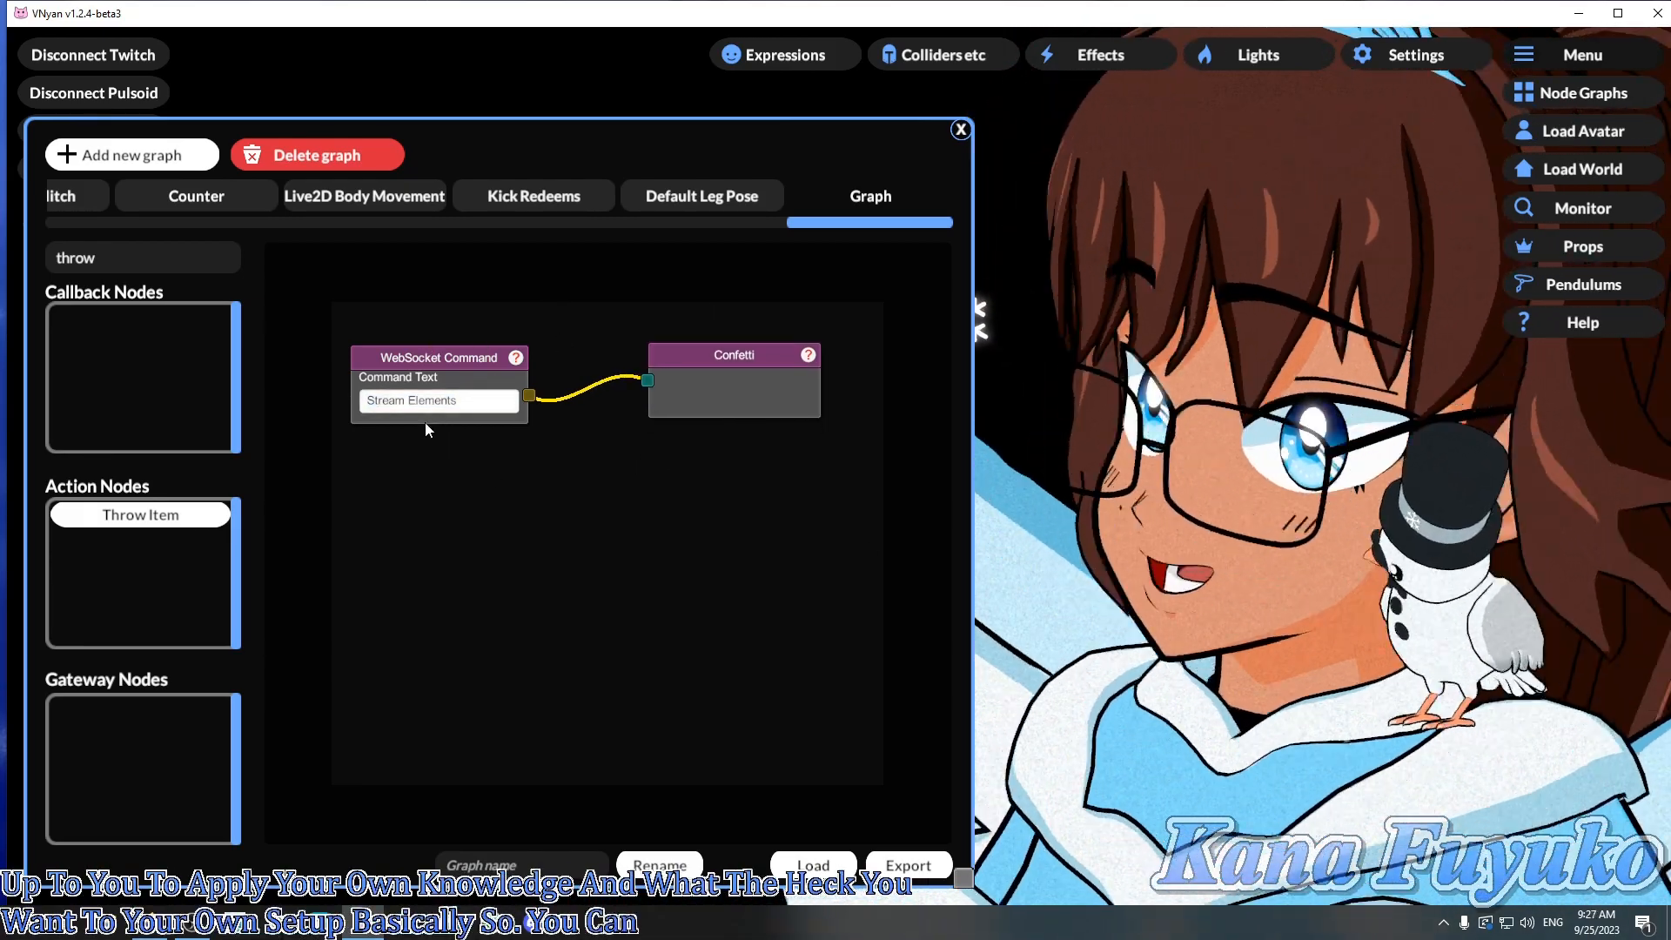
click(417, 400)
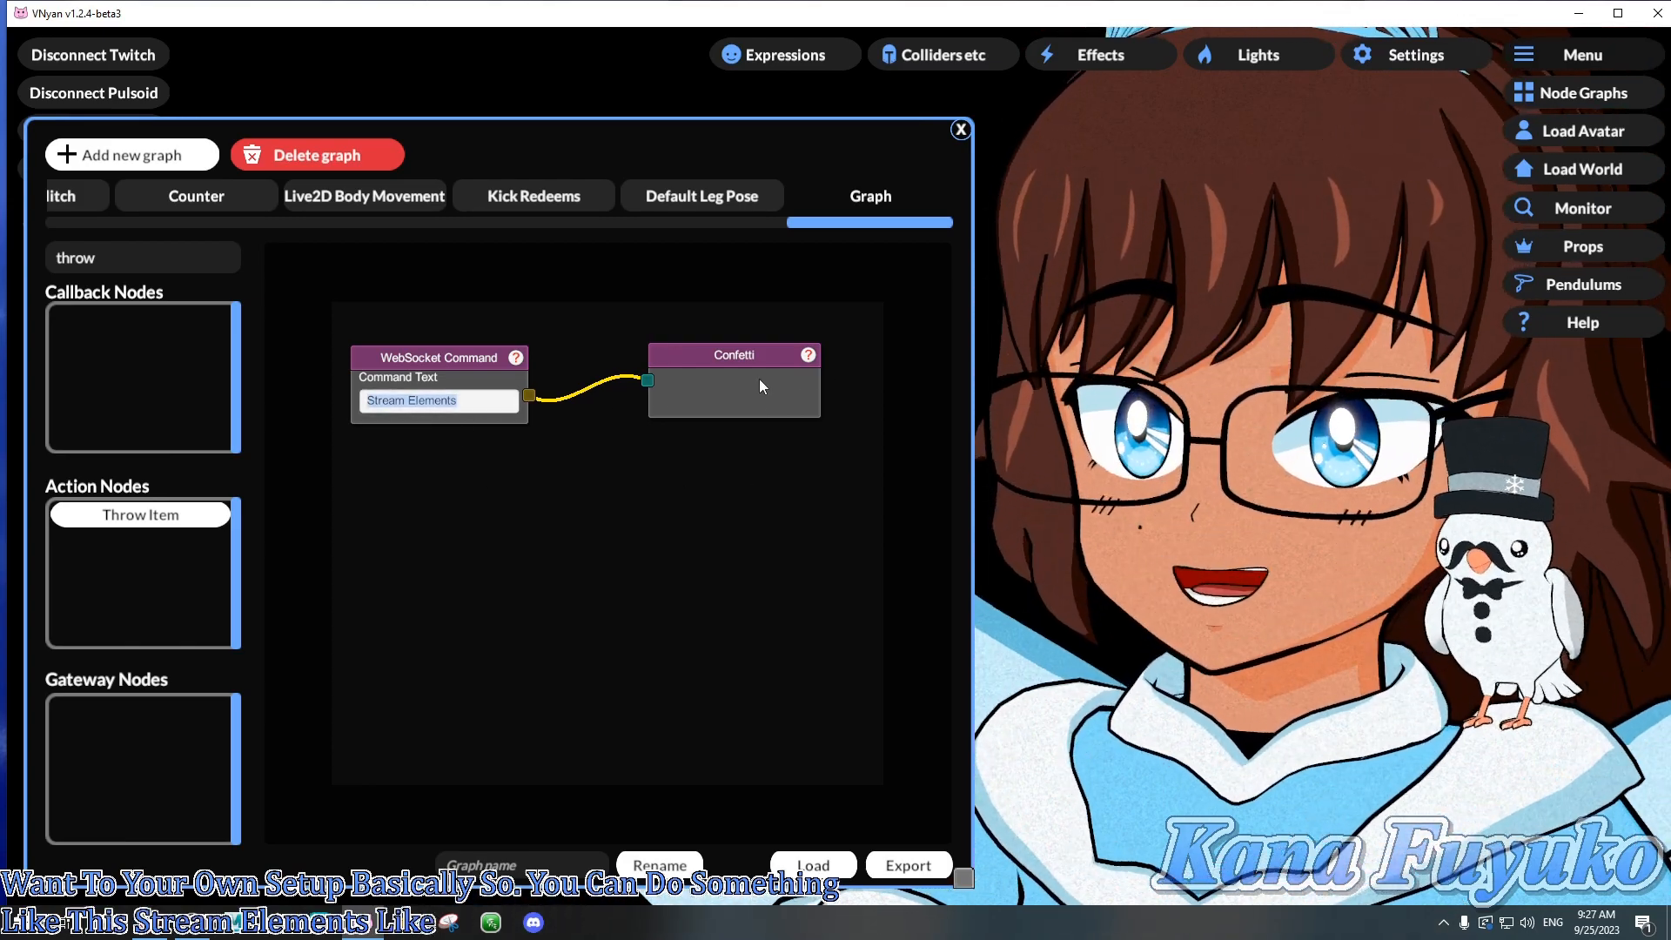
click(731, 385)
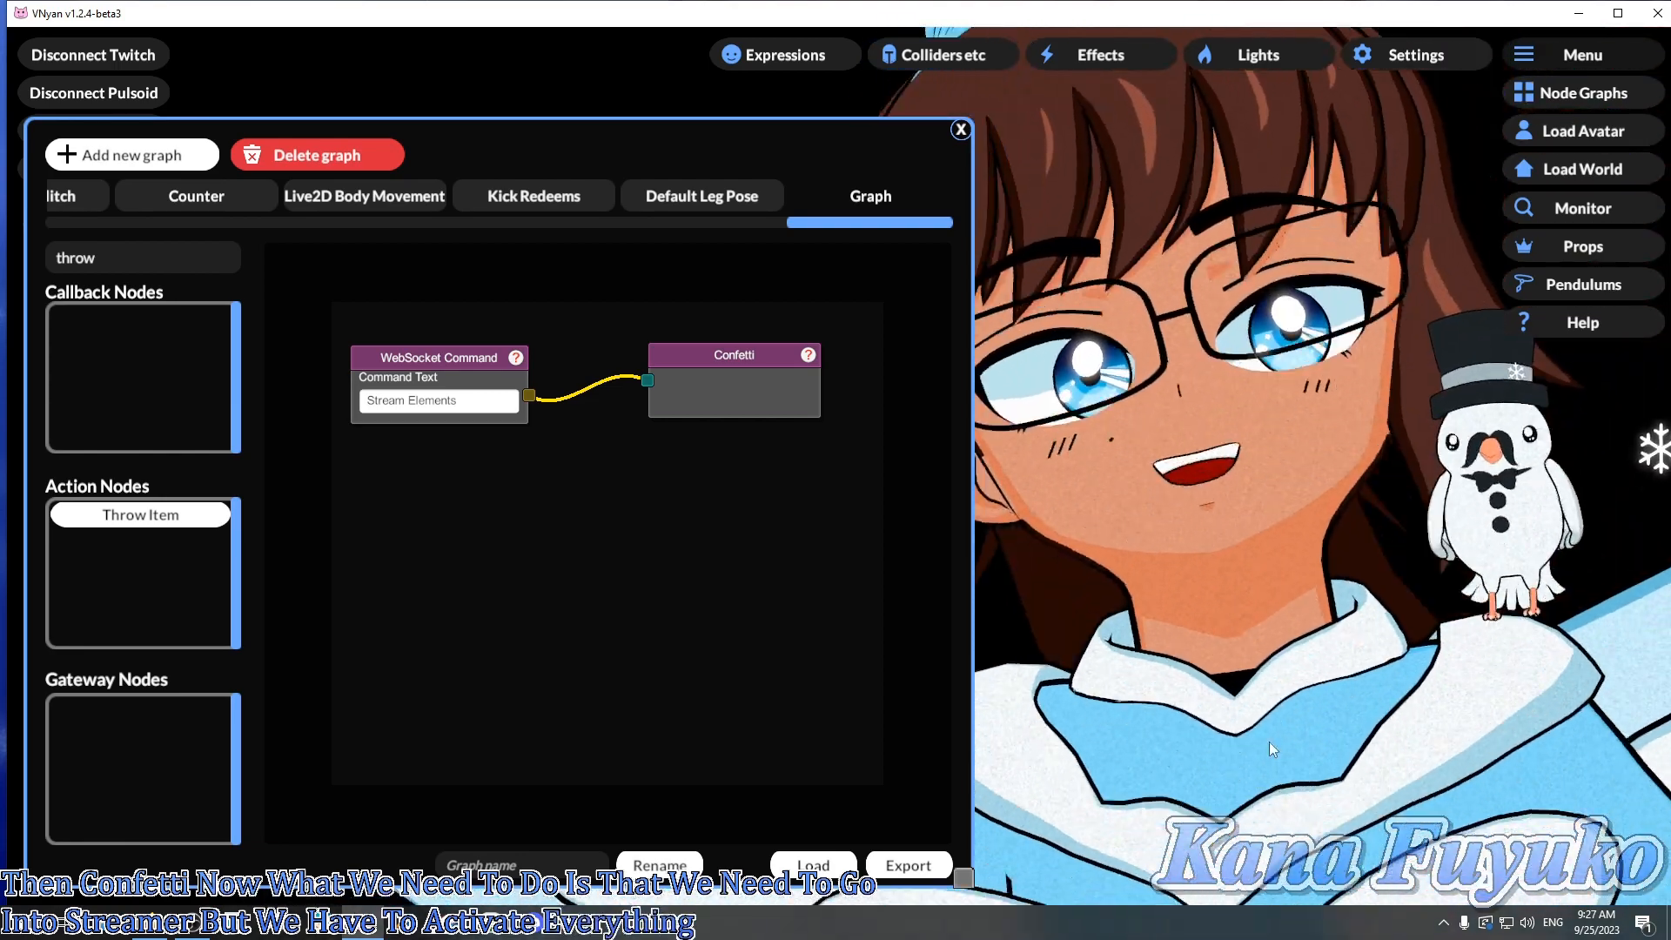
- Restore the minimized Streamer.bot window in front of VNyan
click(1445, 929)
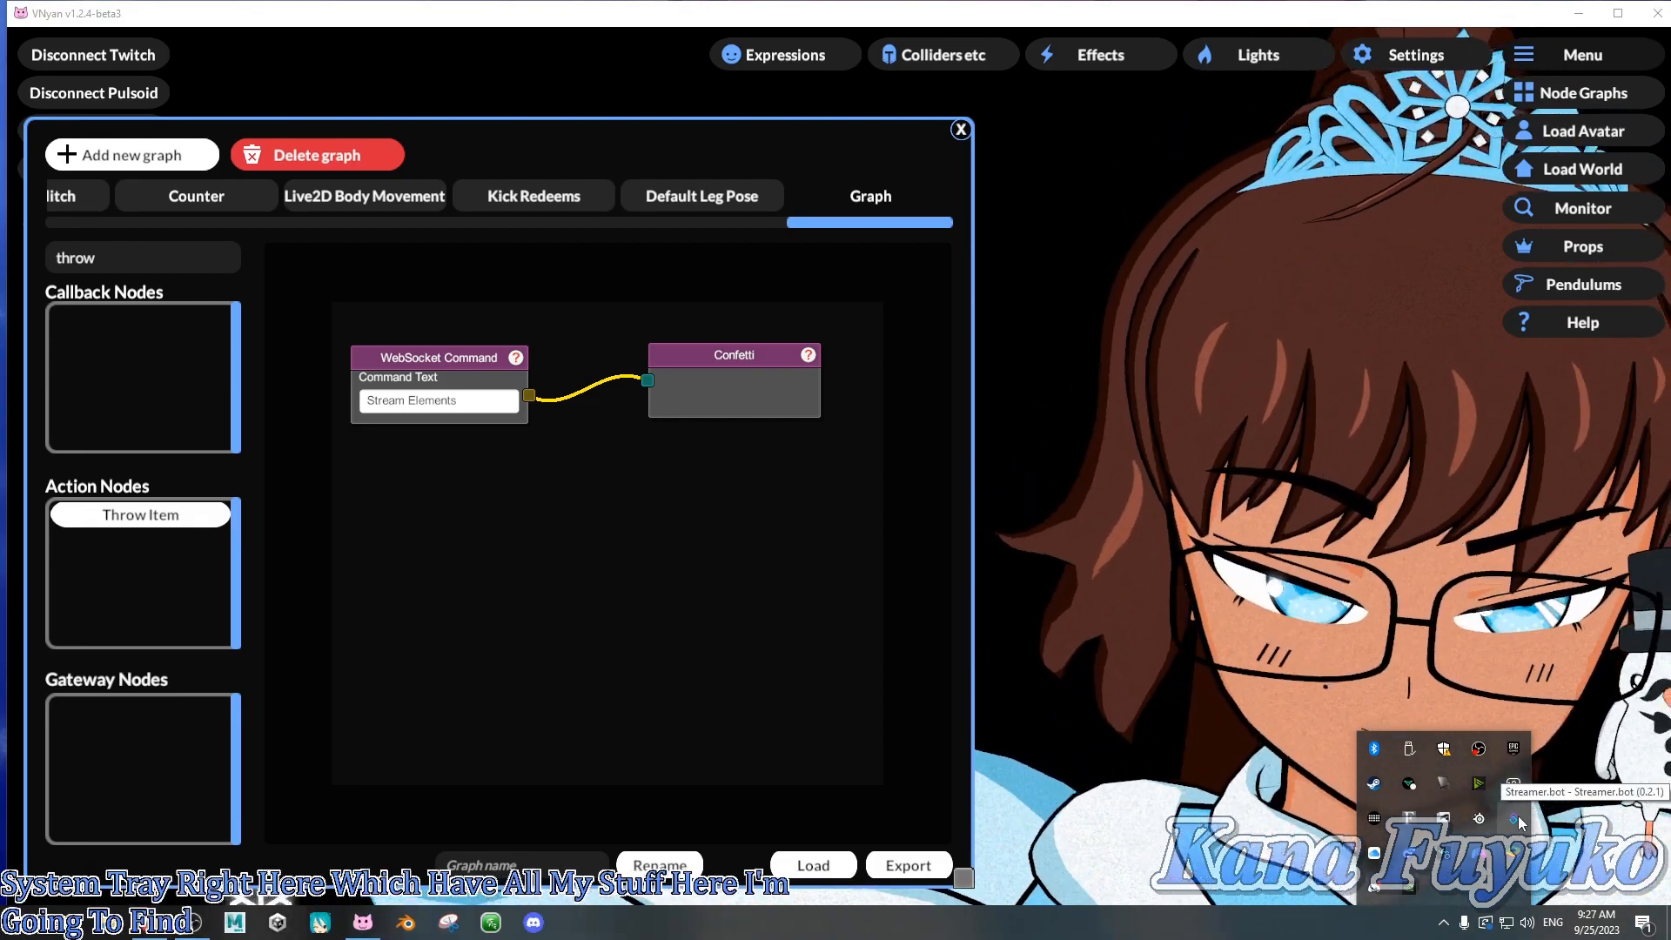
right_click(1518, 815)
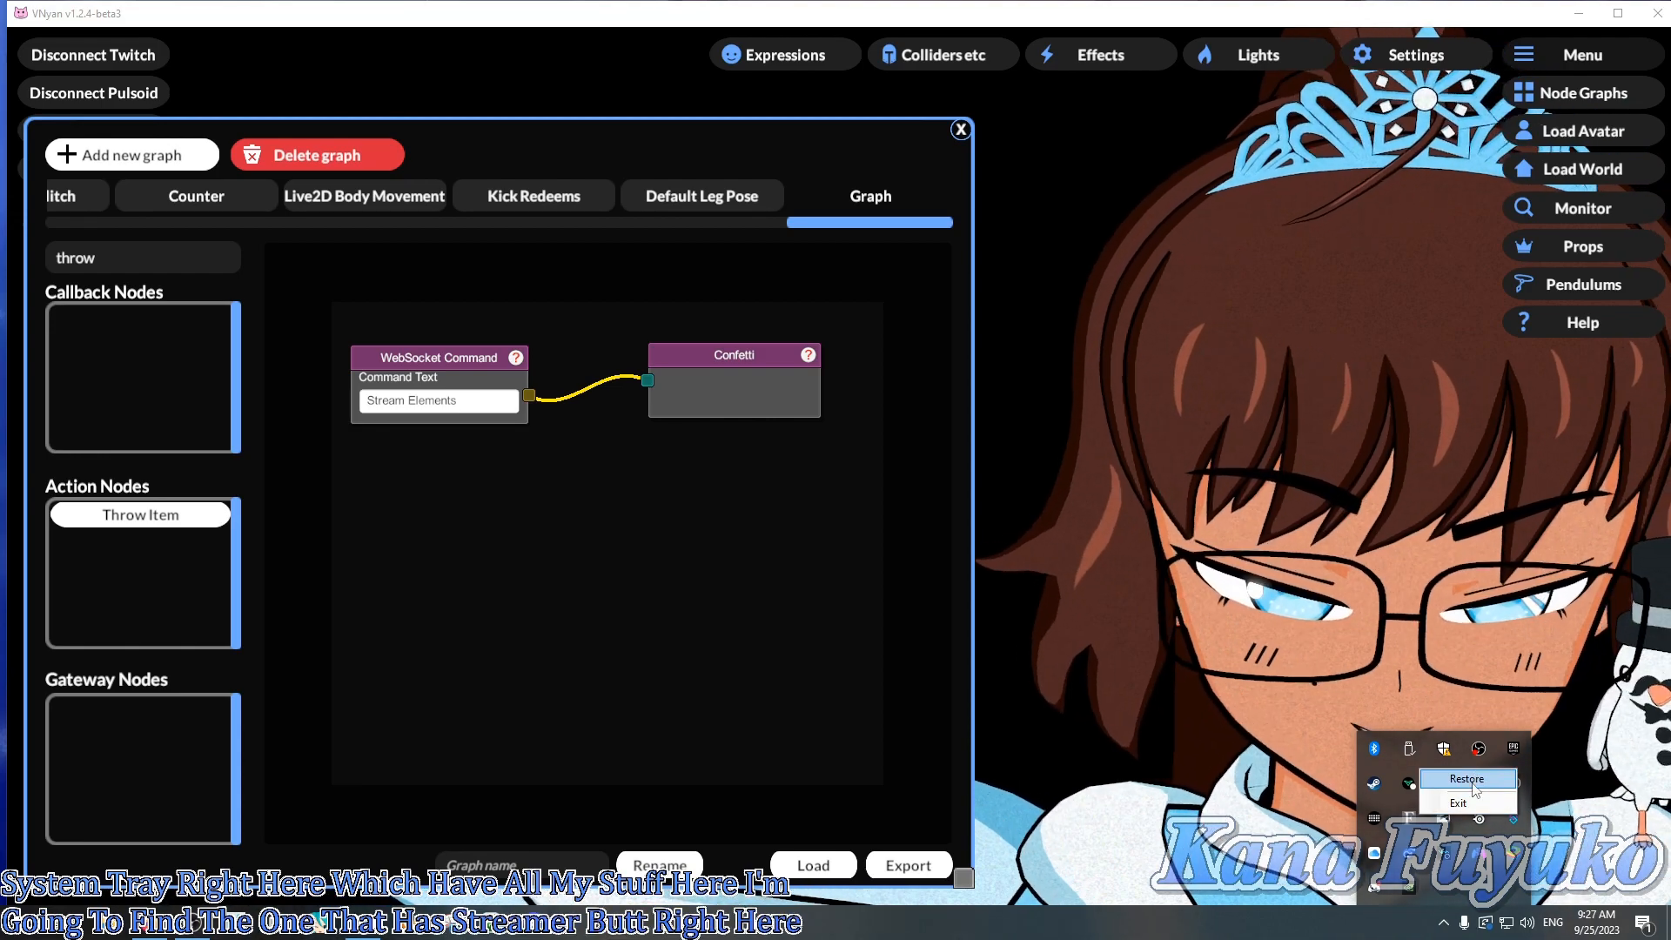
click(1475, 784)
mouse_move(666, 128)
mouse_down()
mouse_move(700, 150)
mouse_move(683, 139)
mouse_up()
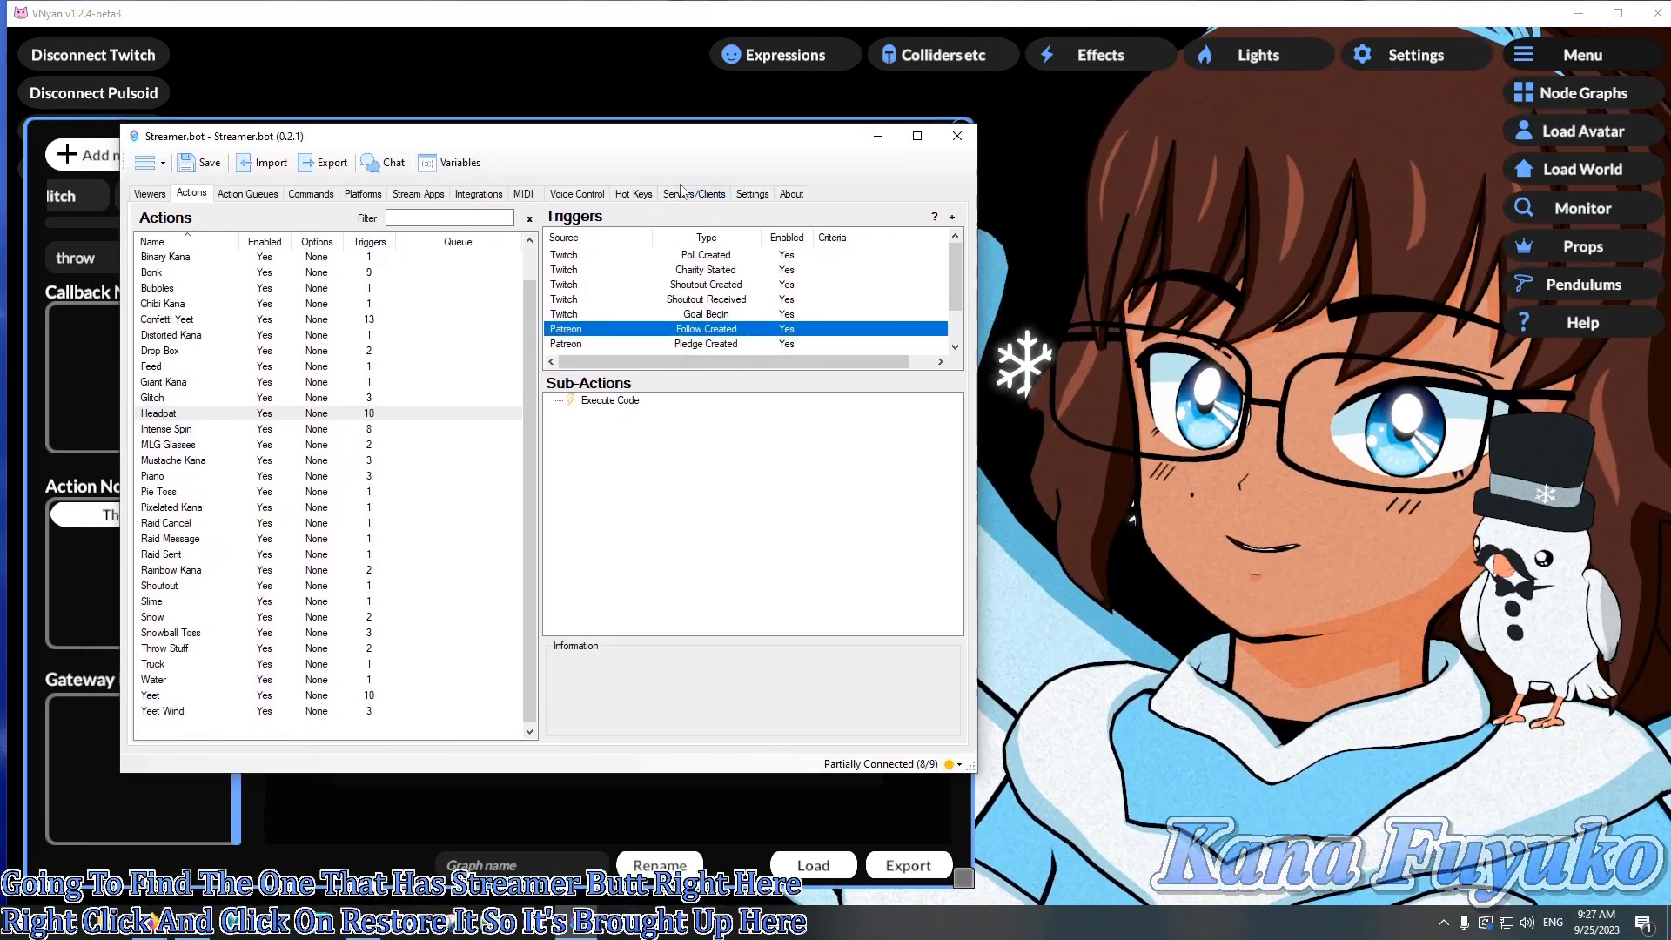
- Add a WebSocket client named VNyan with endpoint ws://127.0.0.1:8000/vnyan, auto-connect on startup and reconnect on disconnect, and connect it
click(677, 193)
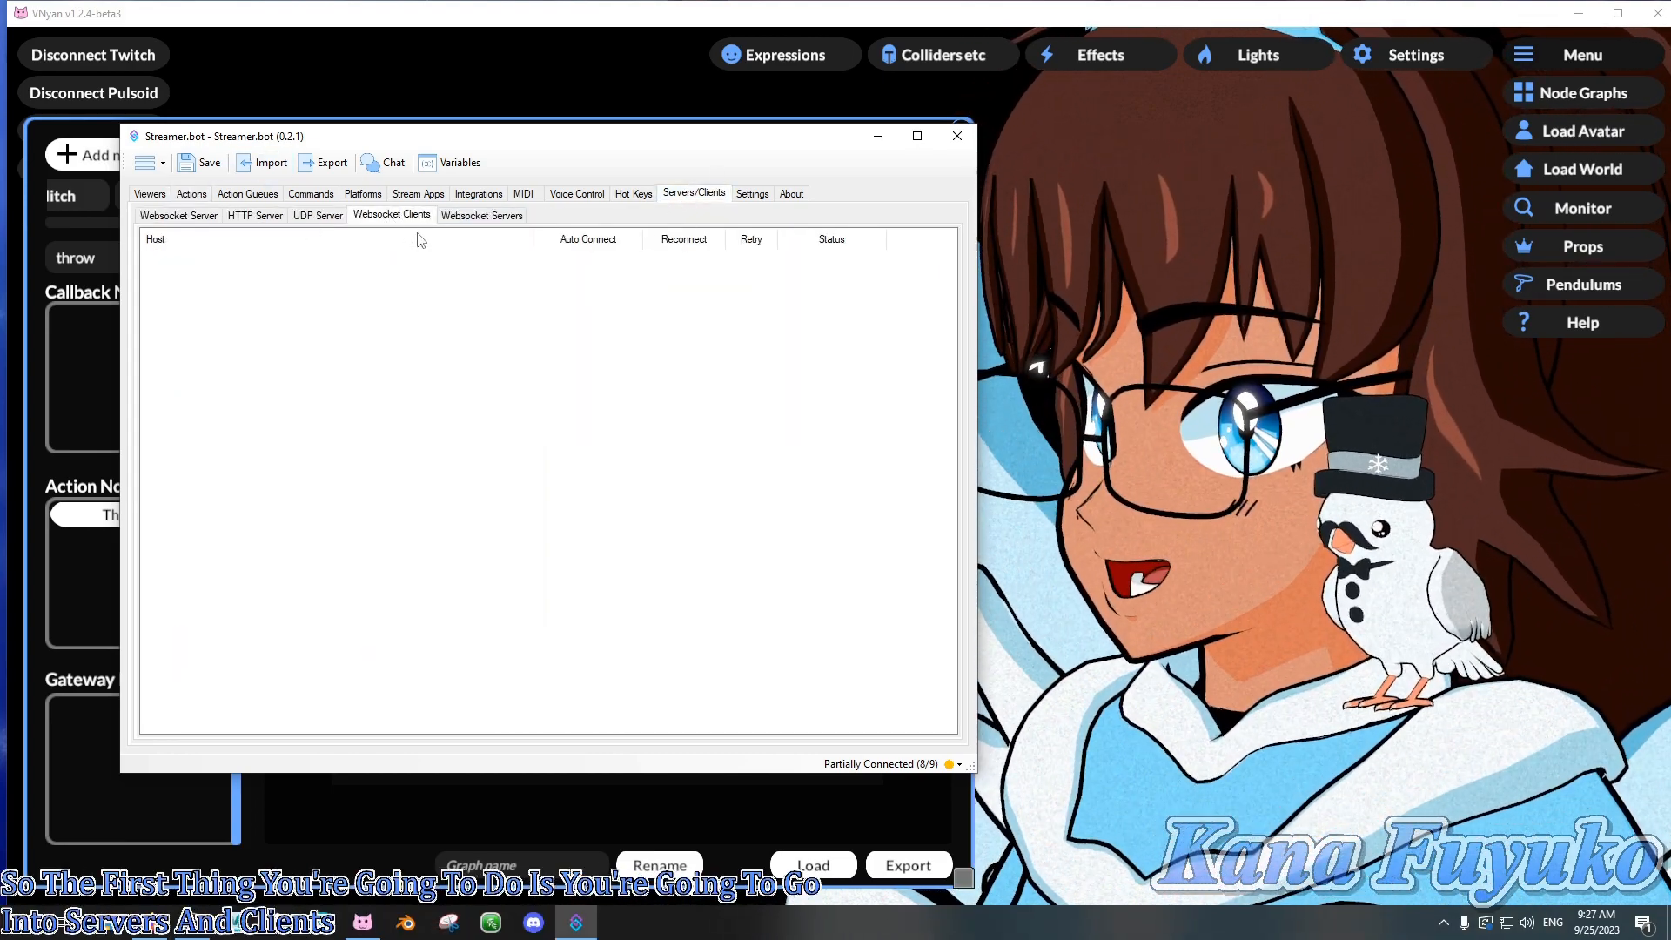
right_click(413, 376)
click(447, 386)
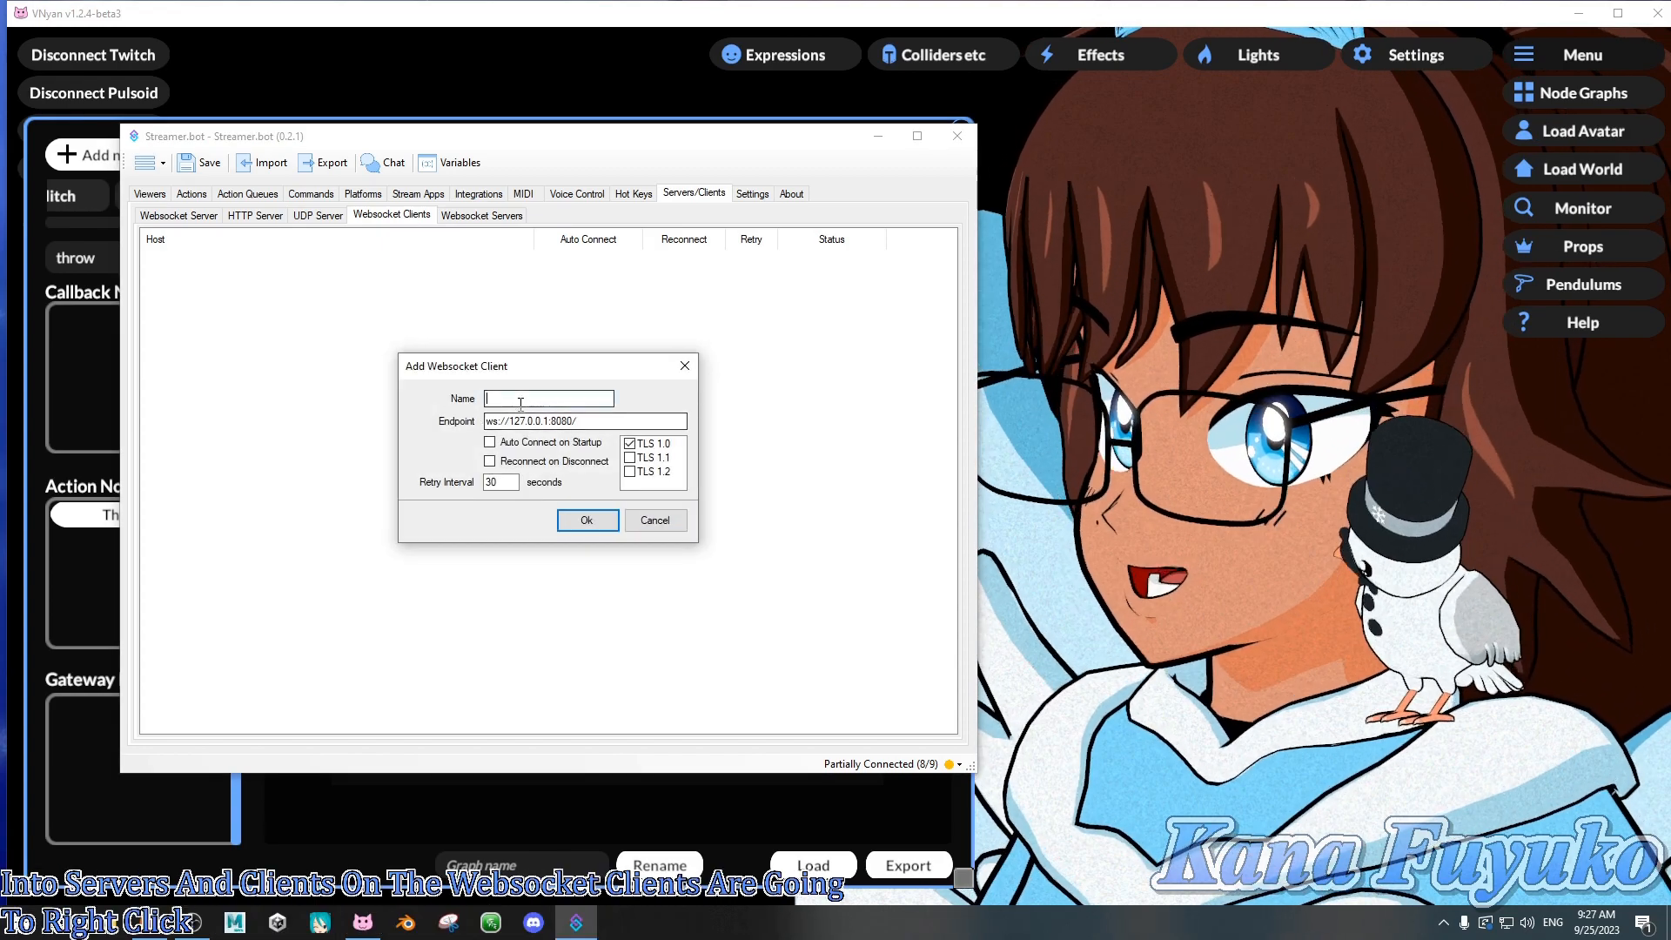
text(VNyan)
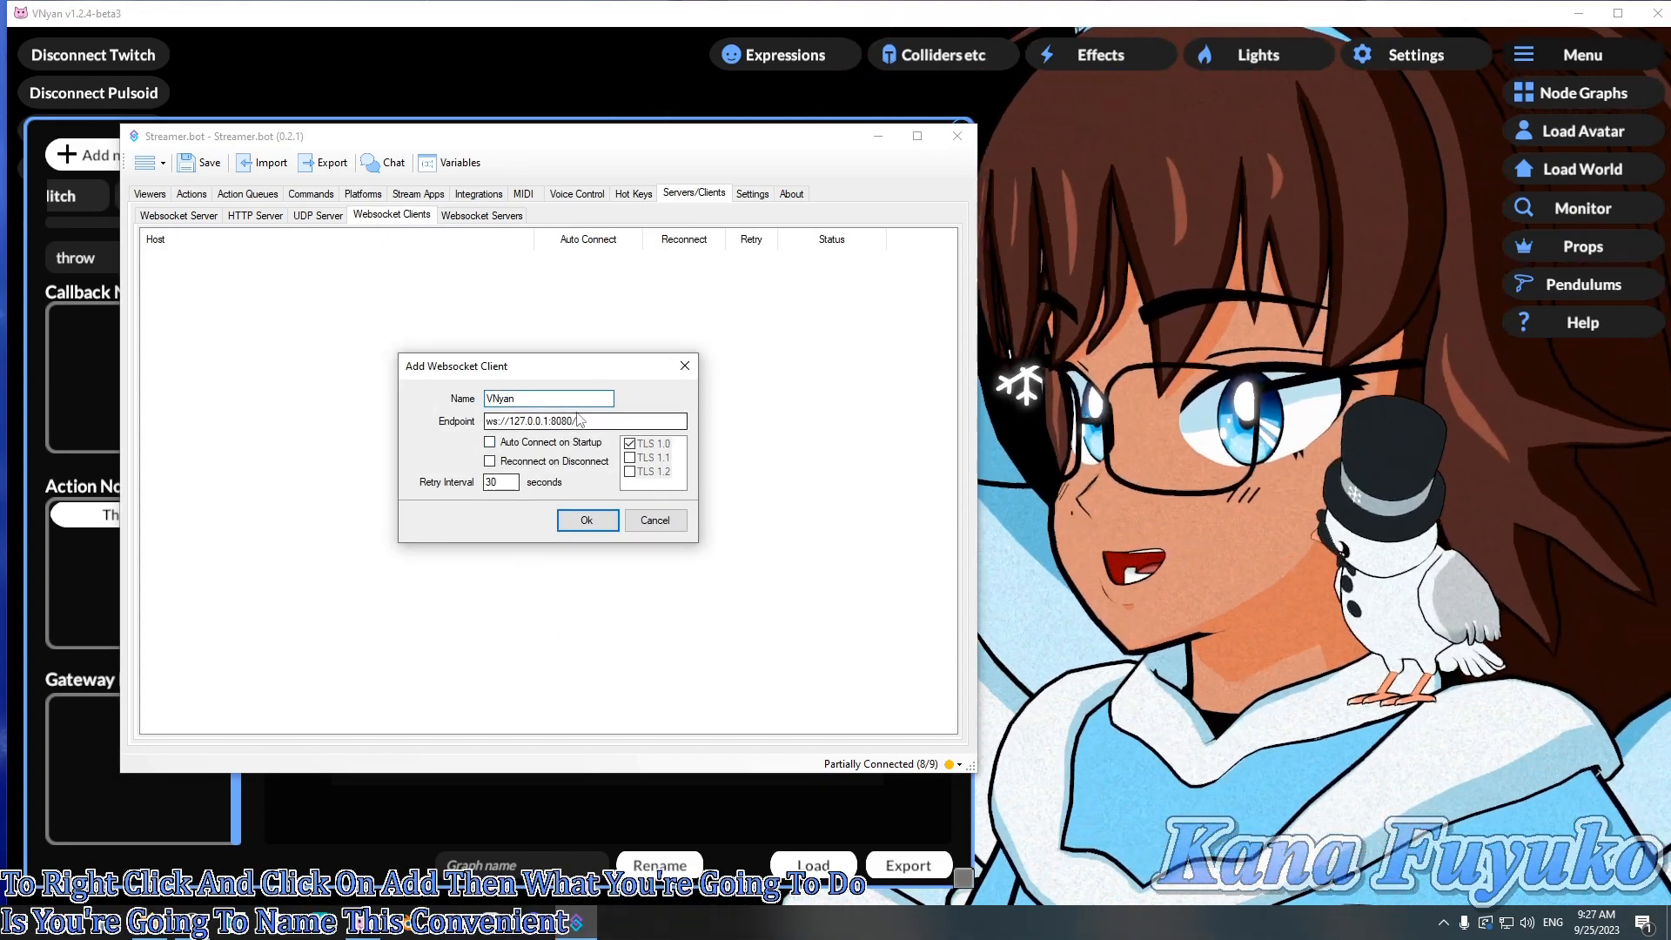
drag(563, 423, 576, 425)
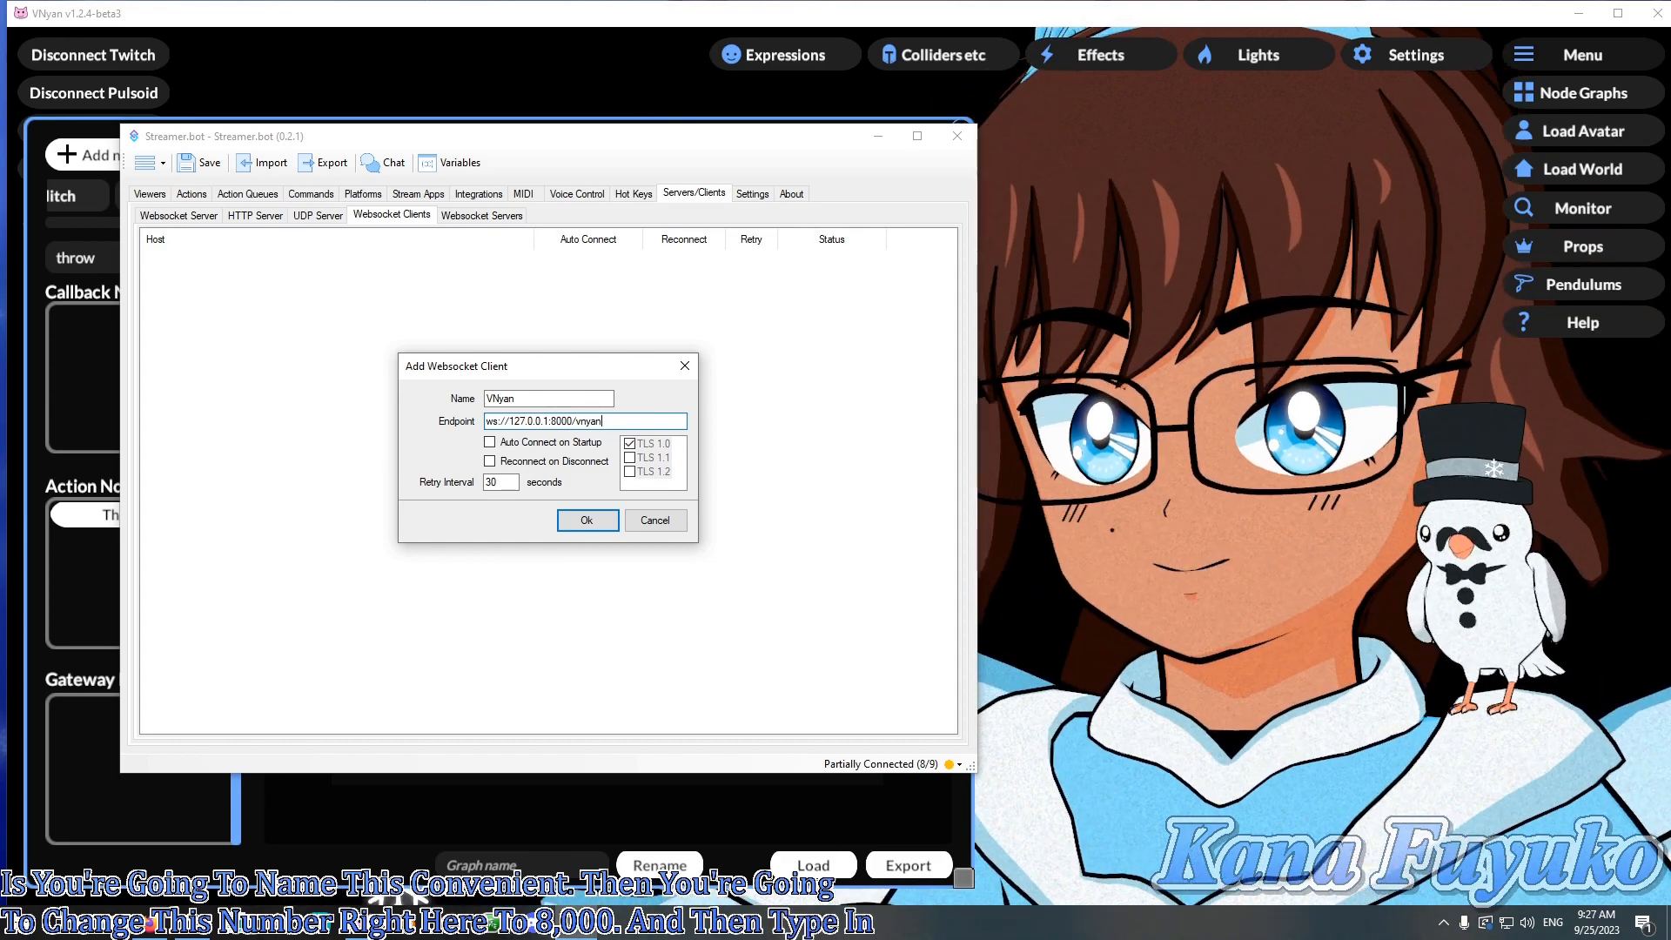
click(554, 450)
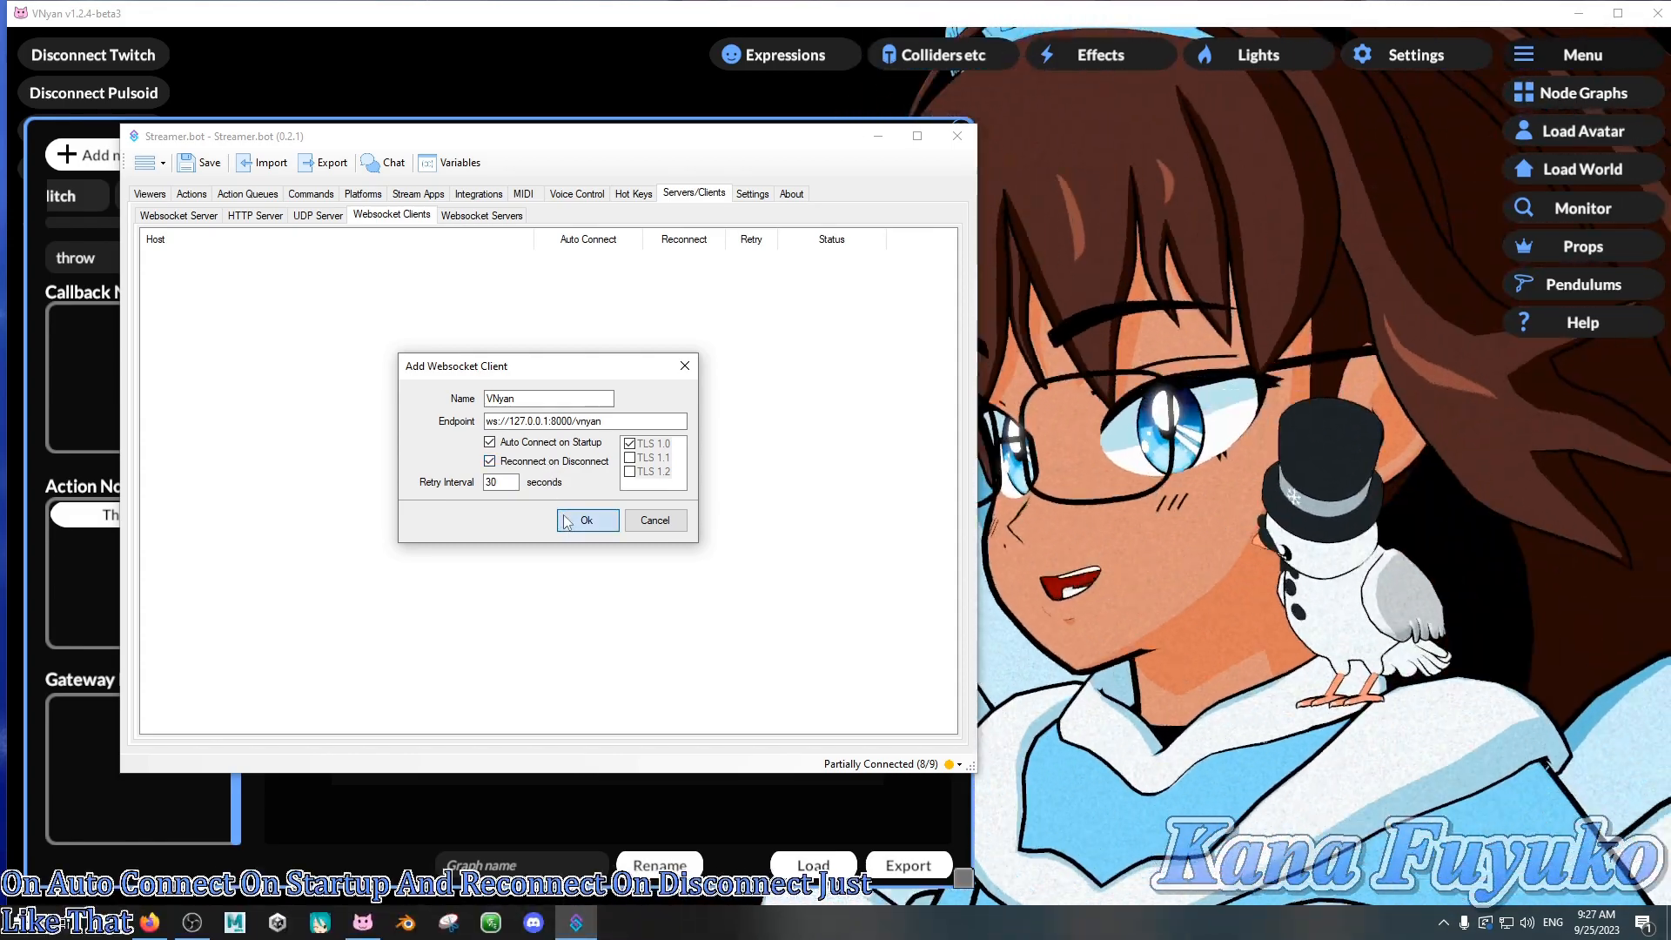
click(567, 522)
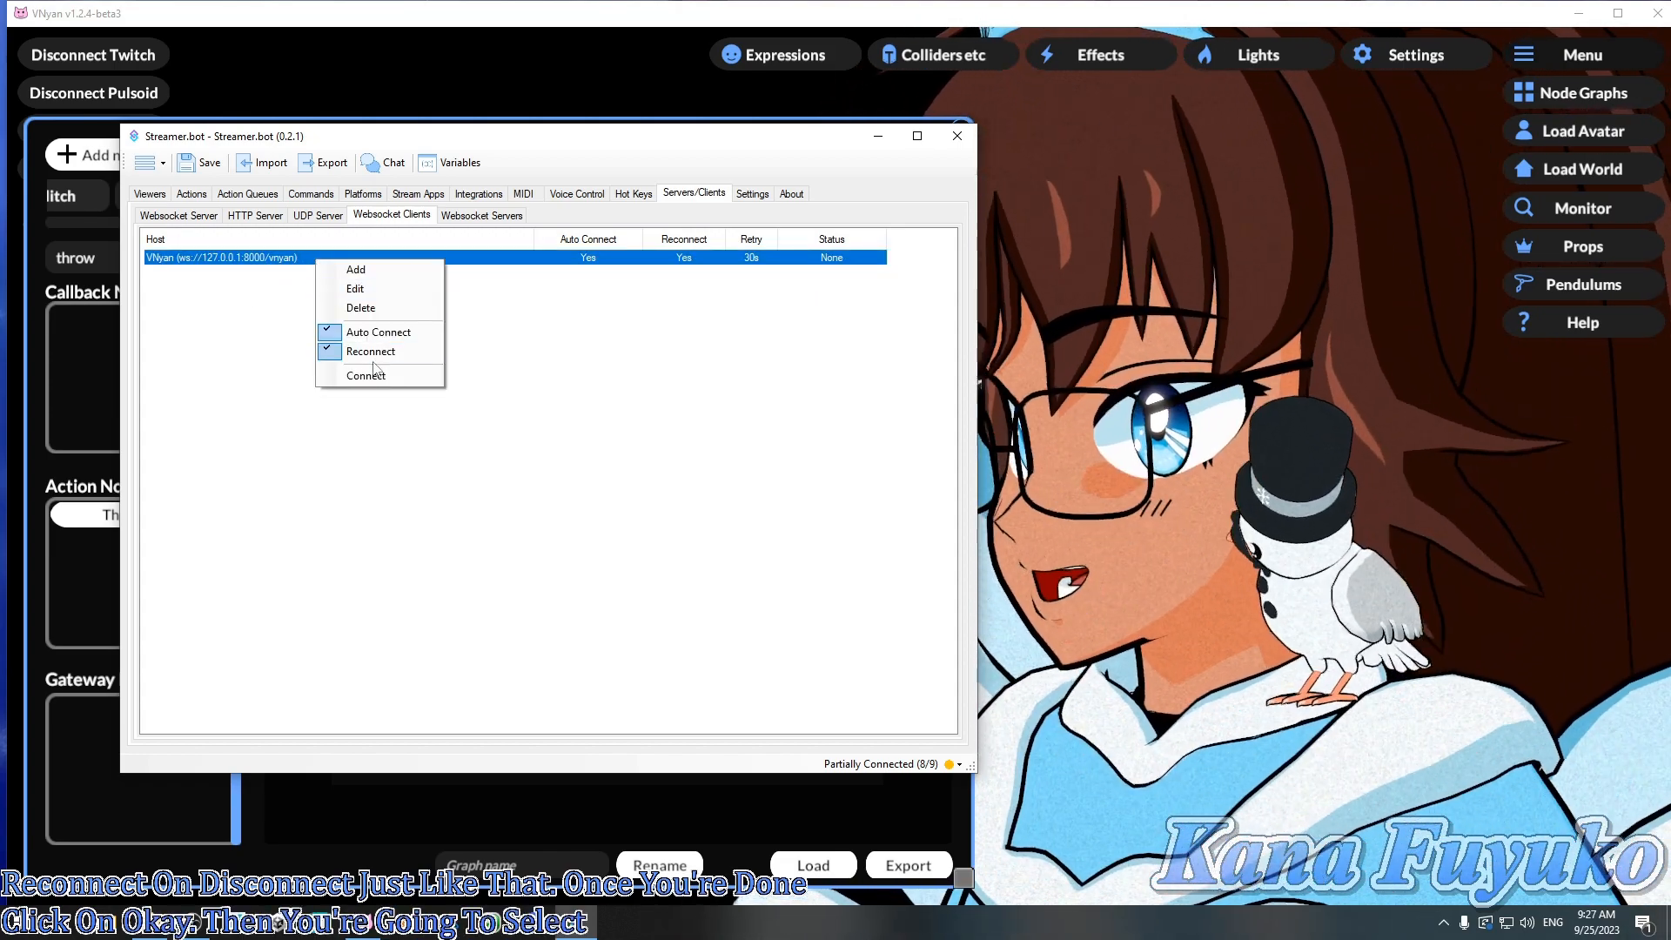
click(386, 376)
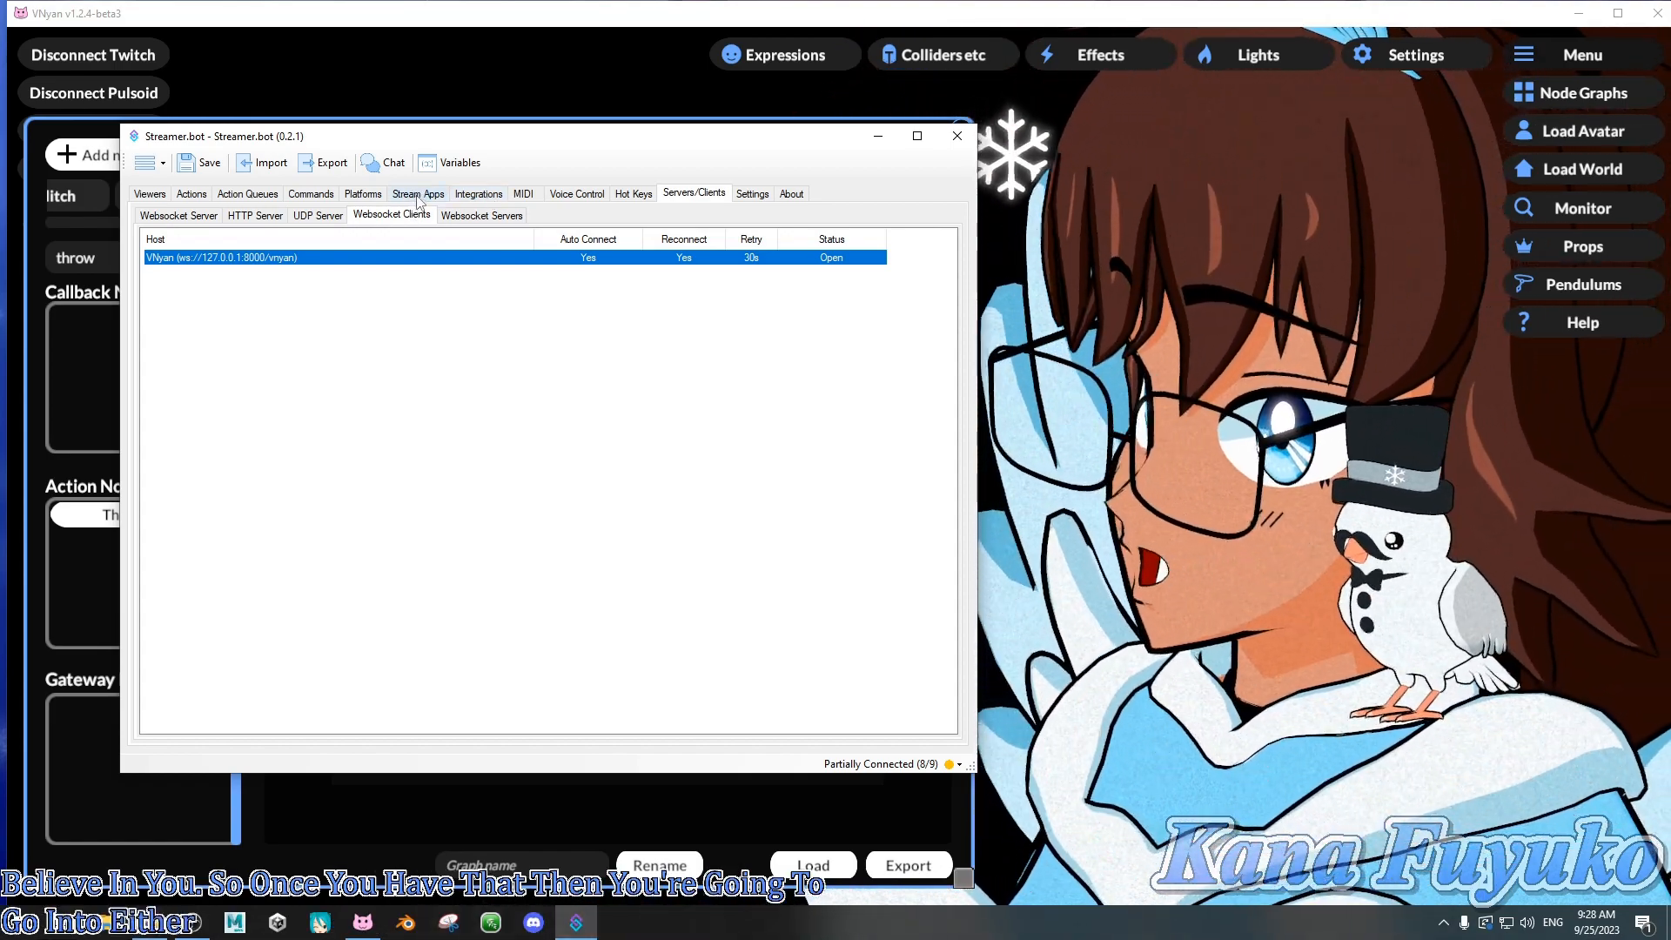
- Look through the available integrations, such as StreamElements and VoiceMod, and the stream app connections, such as OBS
click(478, 194)
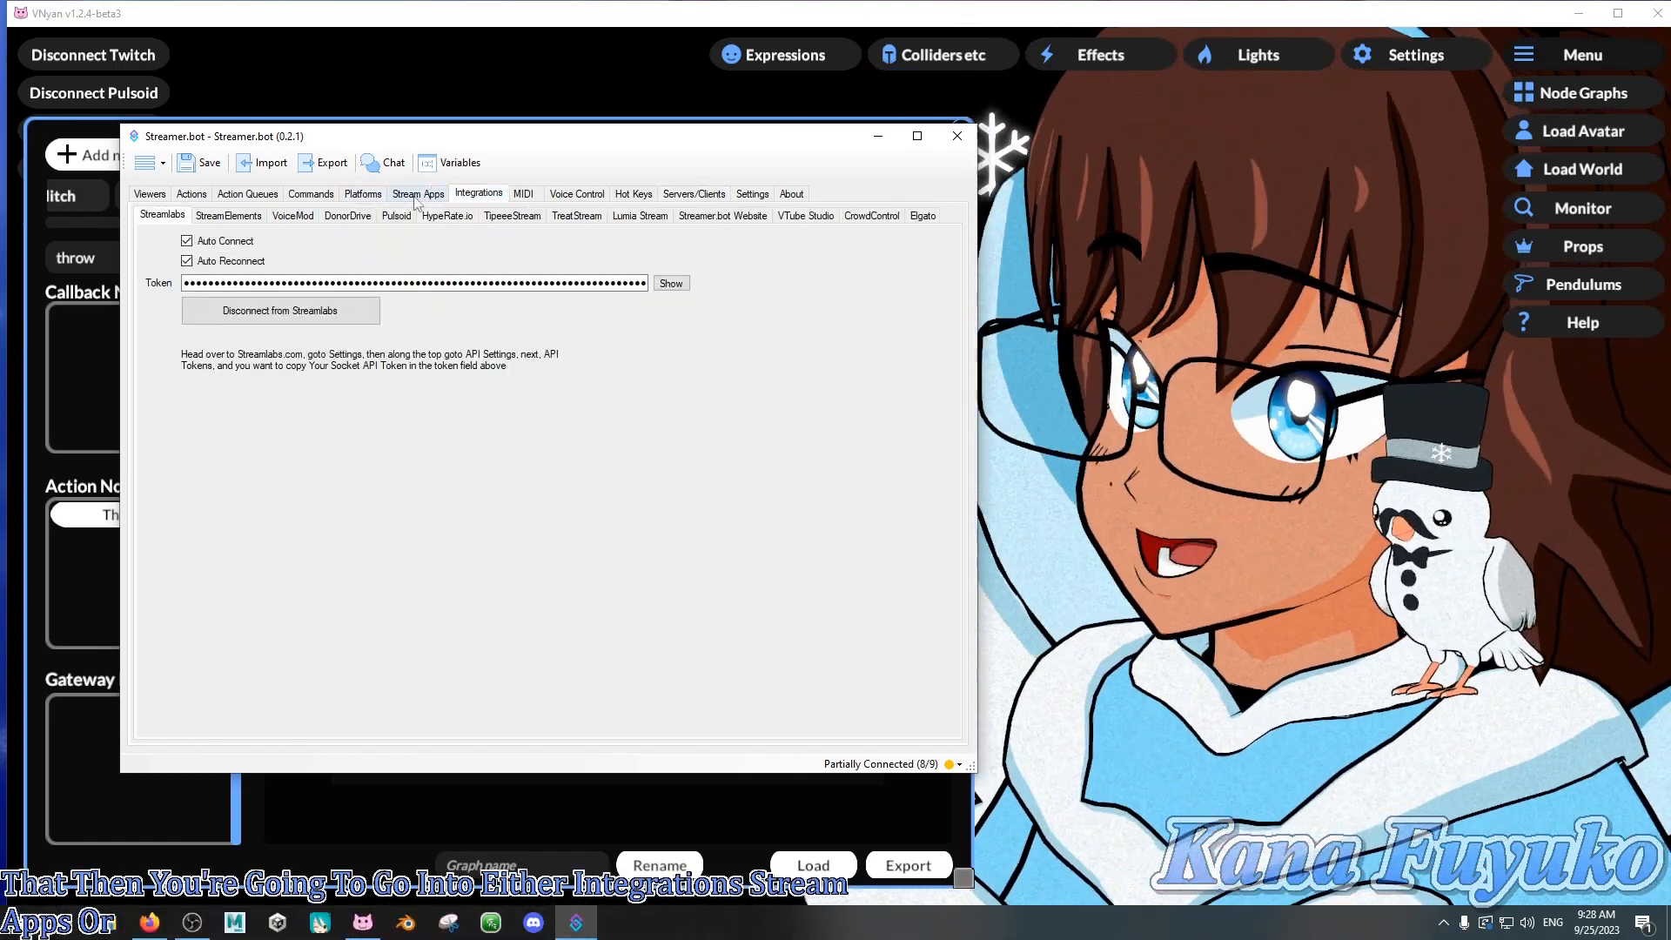
click(252, 218)
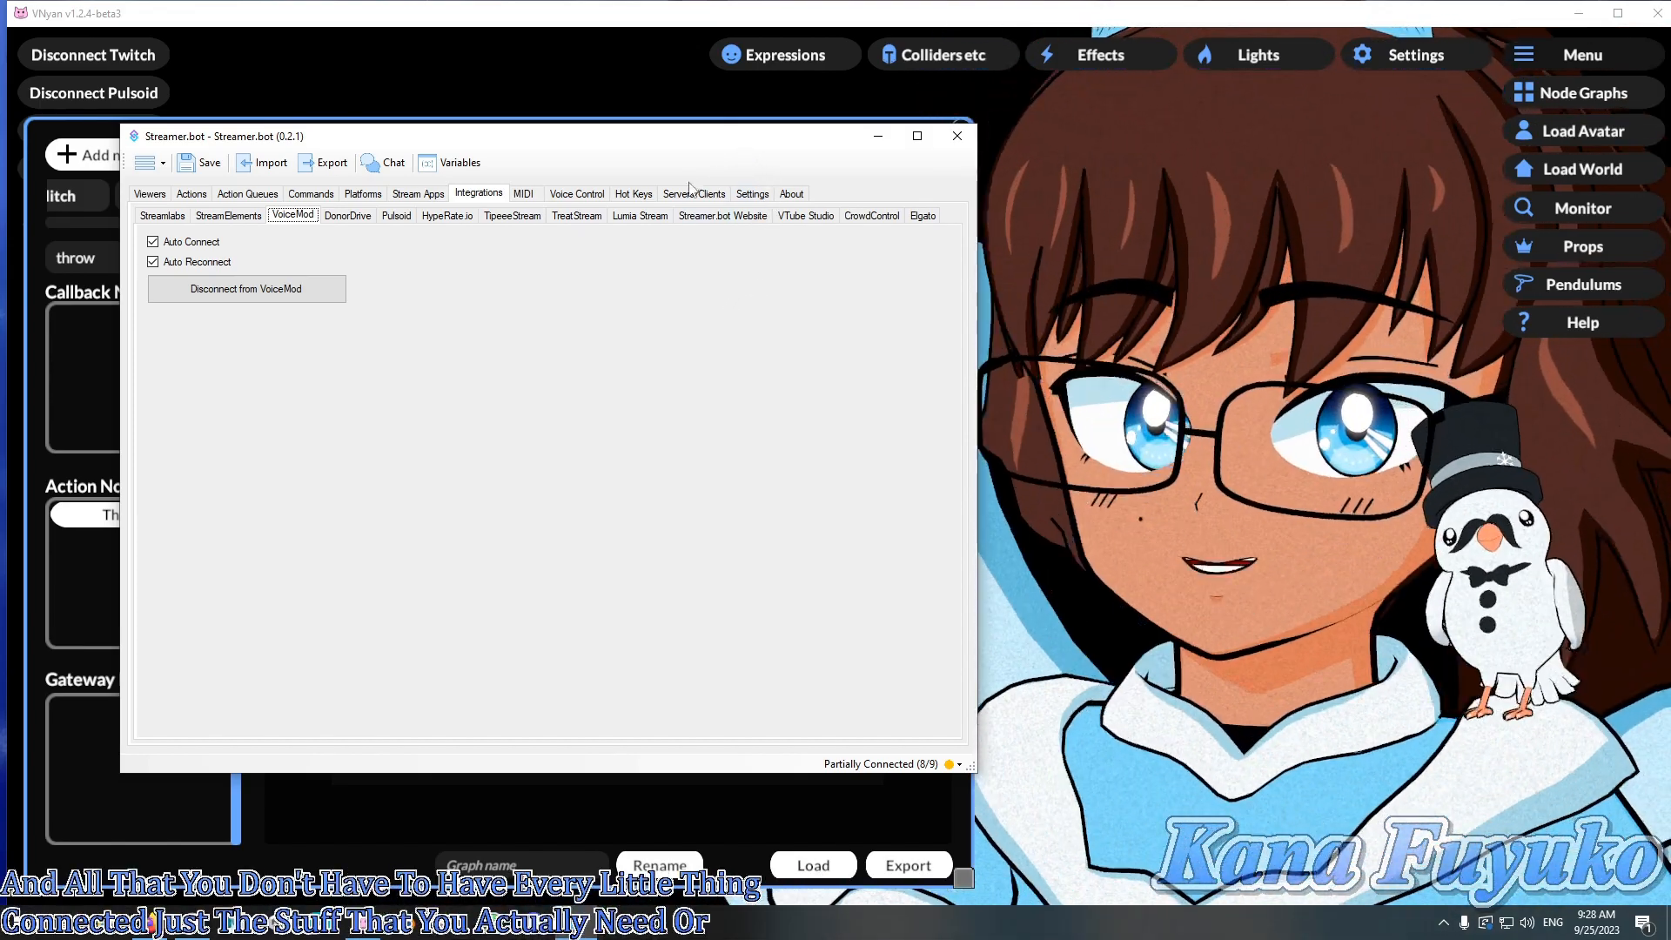
drag(697, 140, 686, 168)
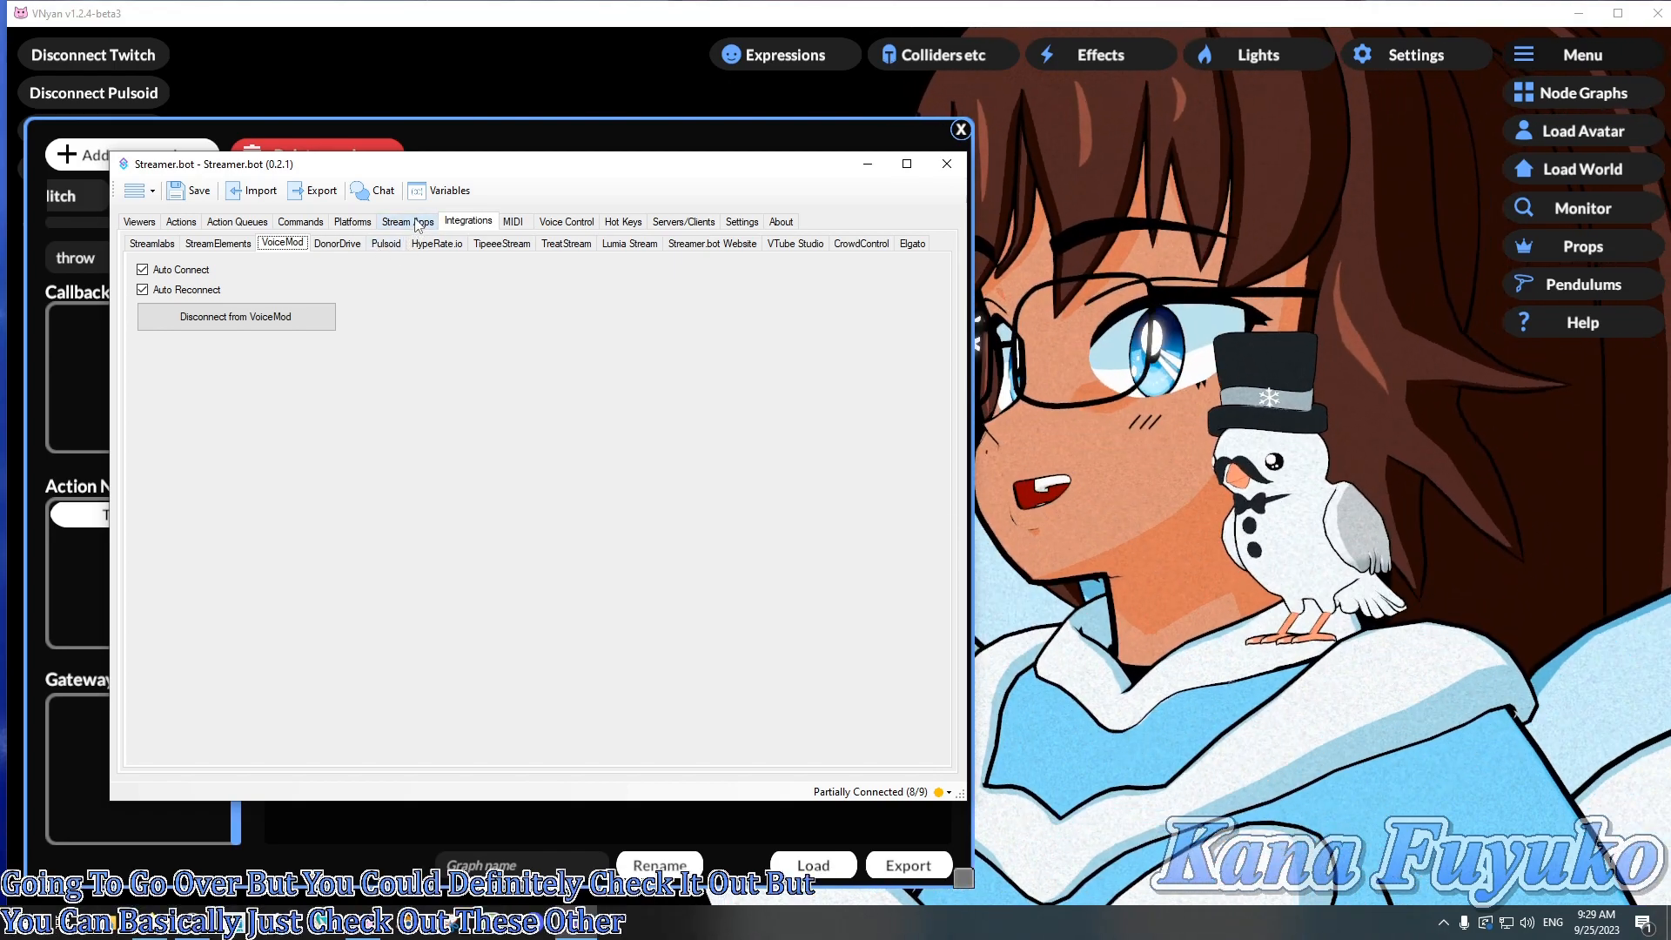
click(419, 224)
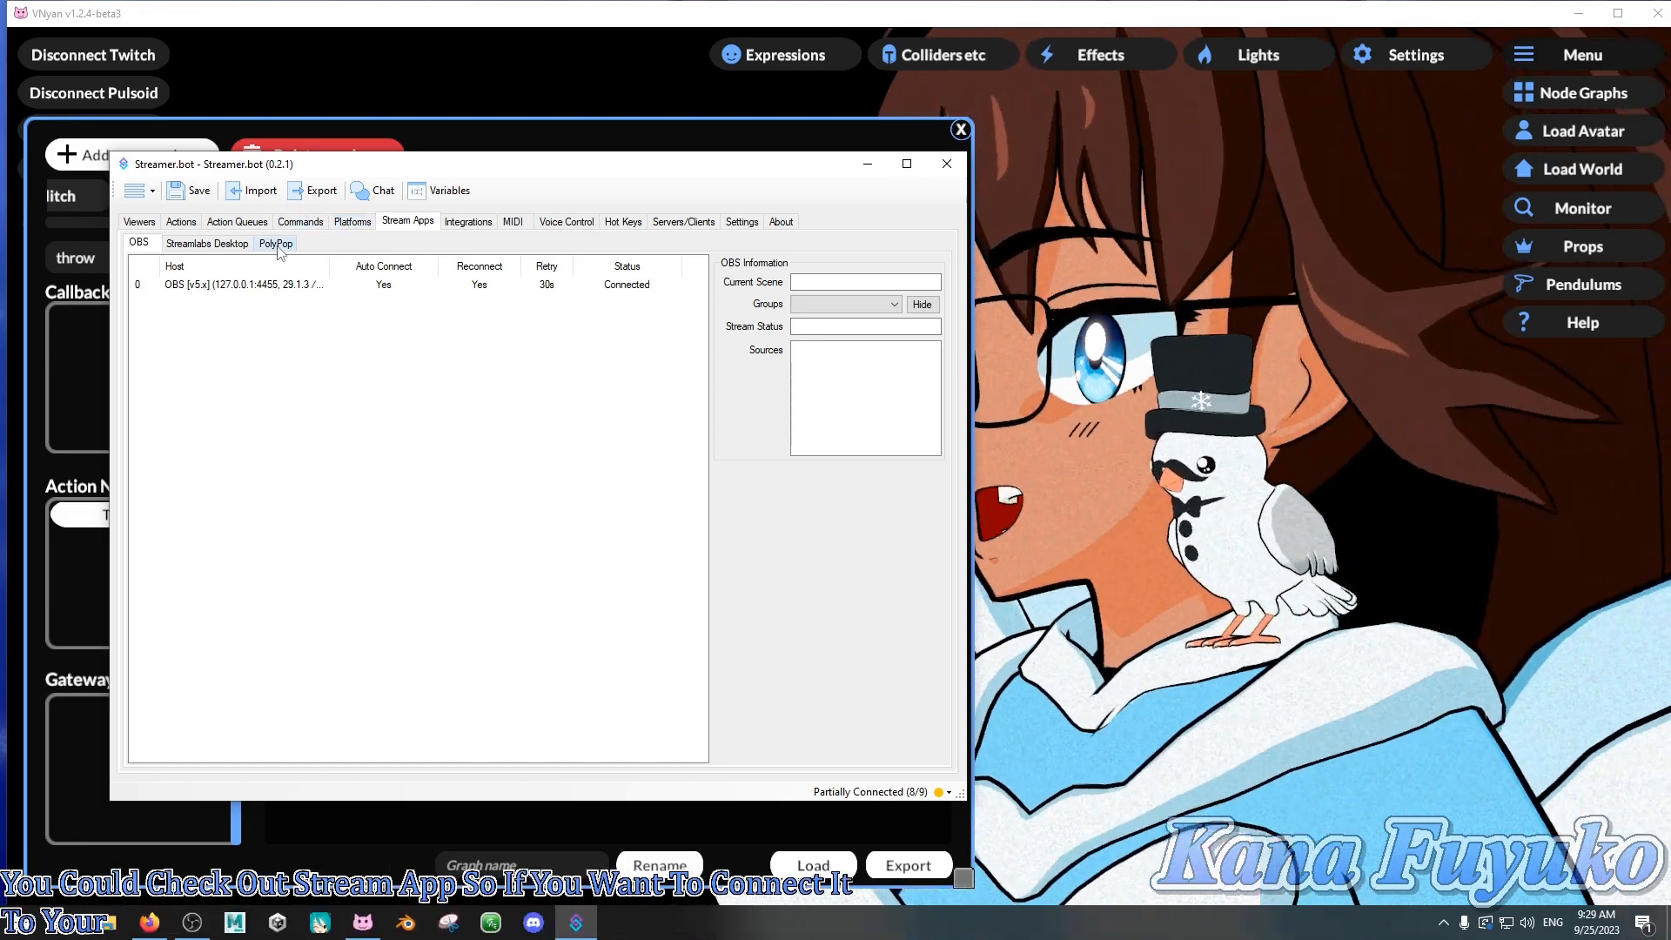
click(445, 225)
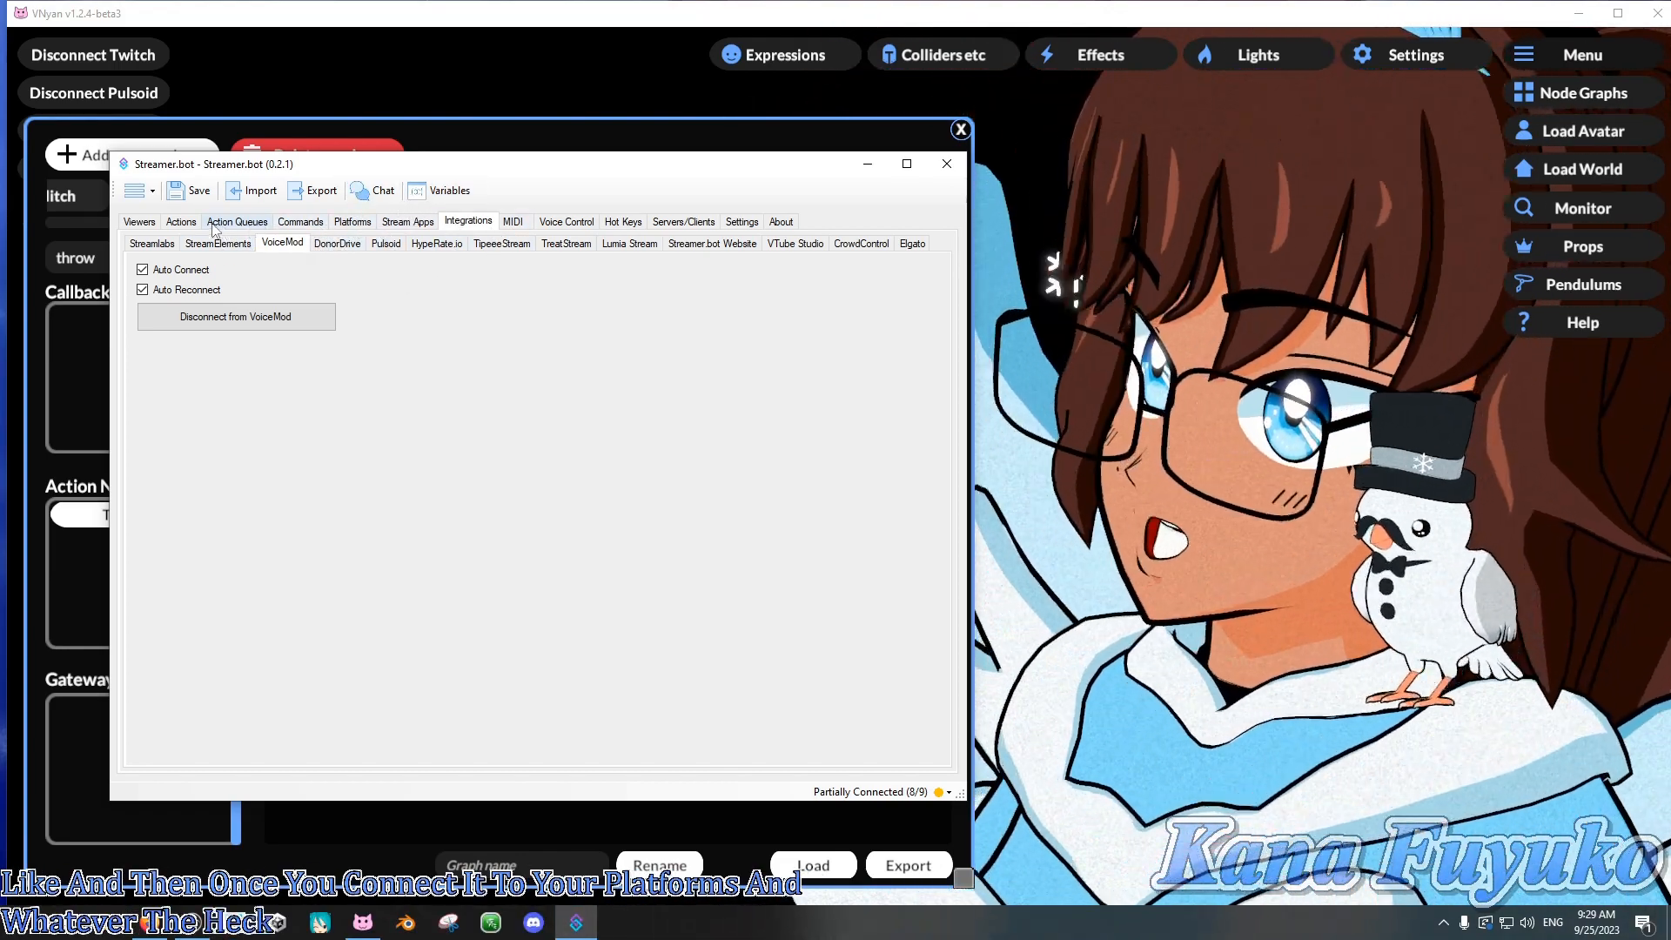
- Add an action named Stream Elements, copying the name from the WebSocket Command node's text in VNyan
click(181, 223)
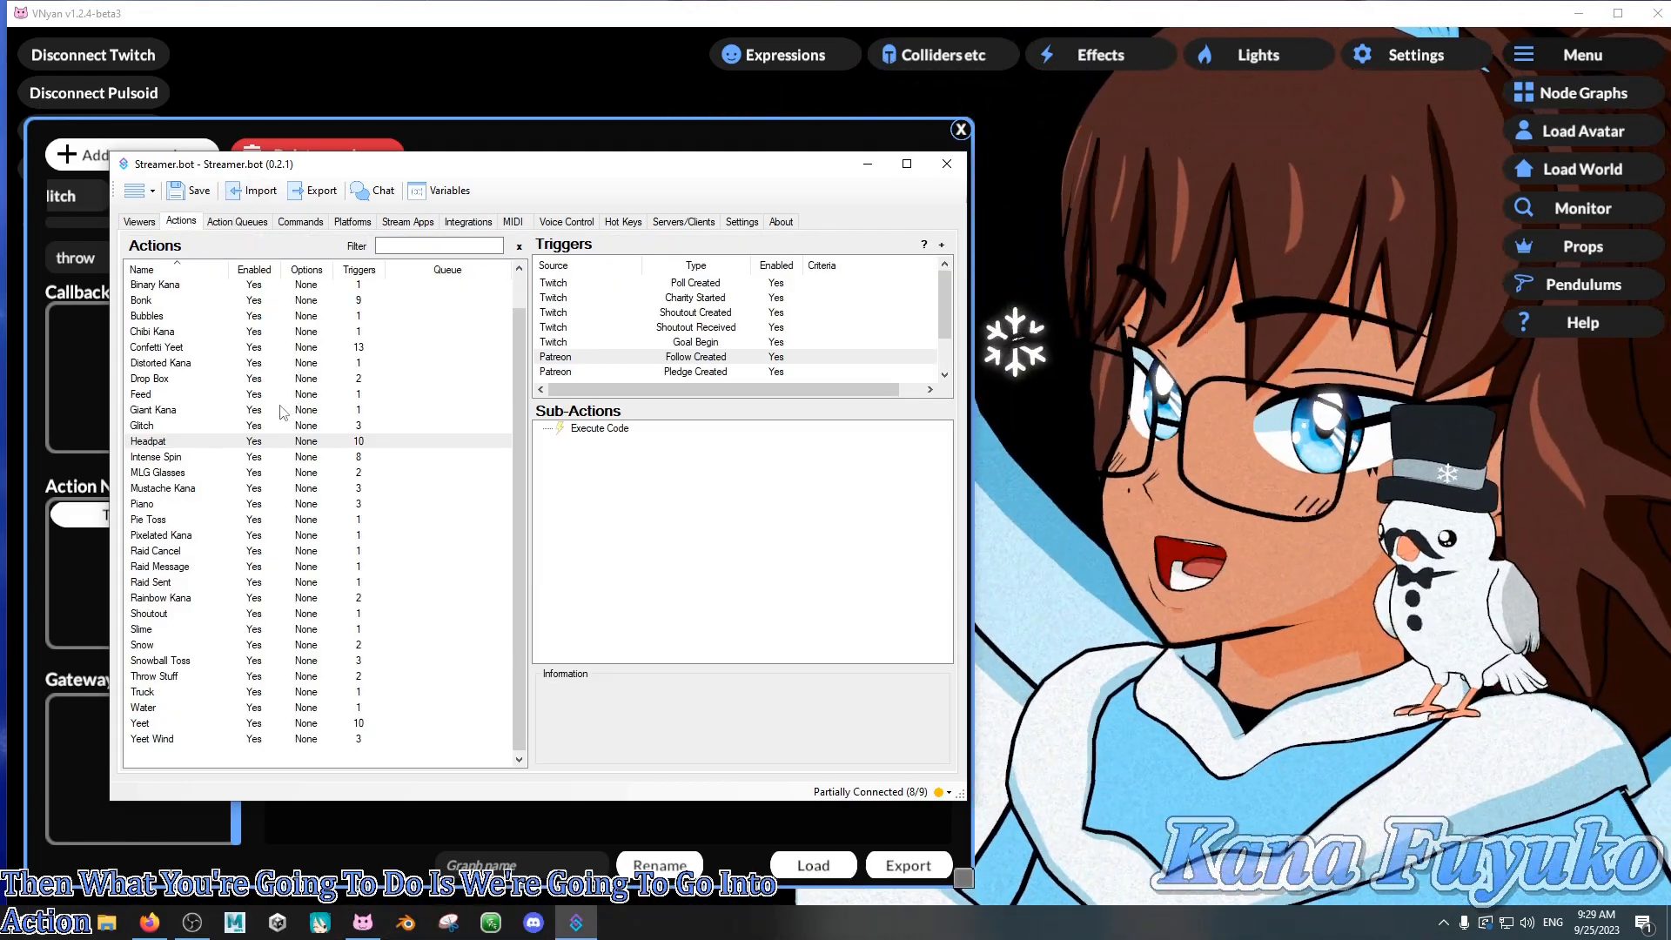
scroll(270, 472, down, 1)
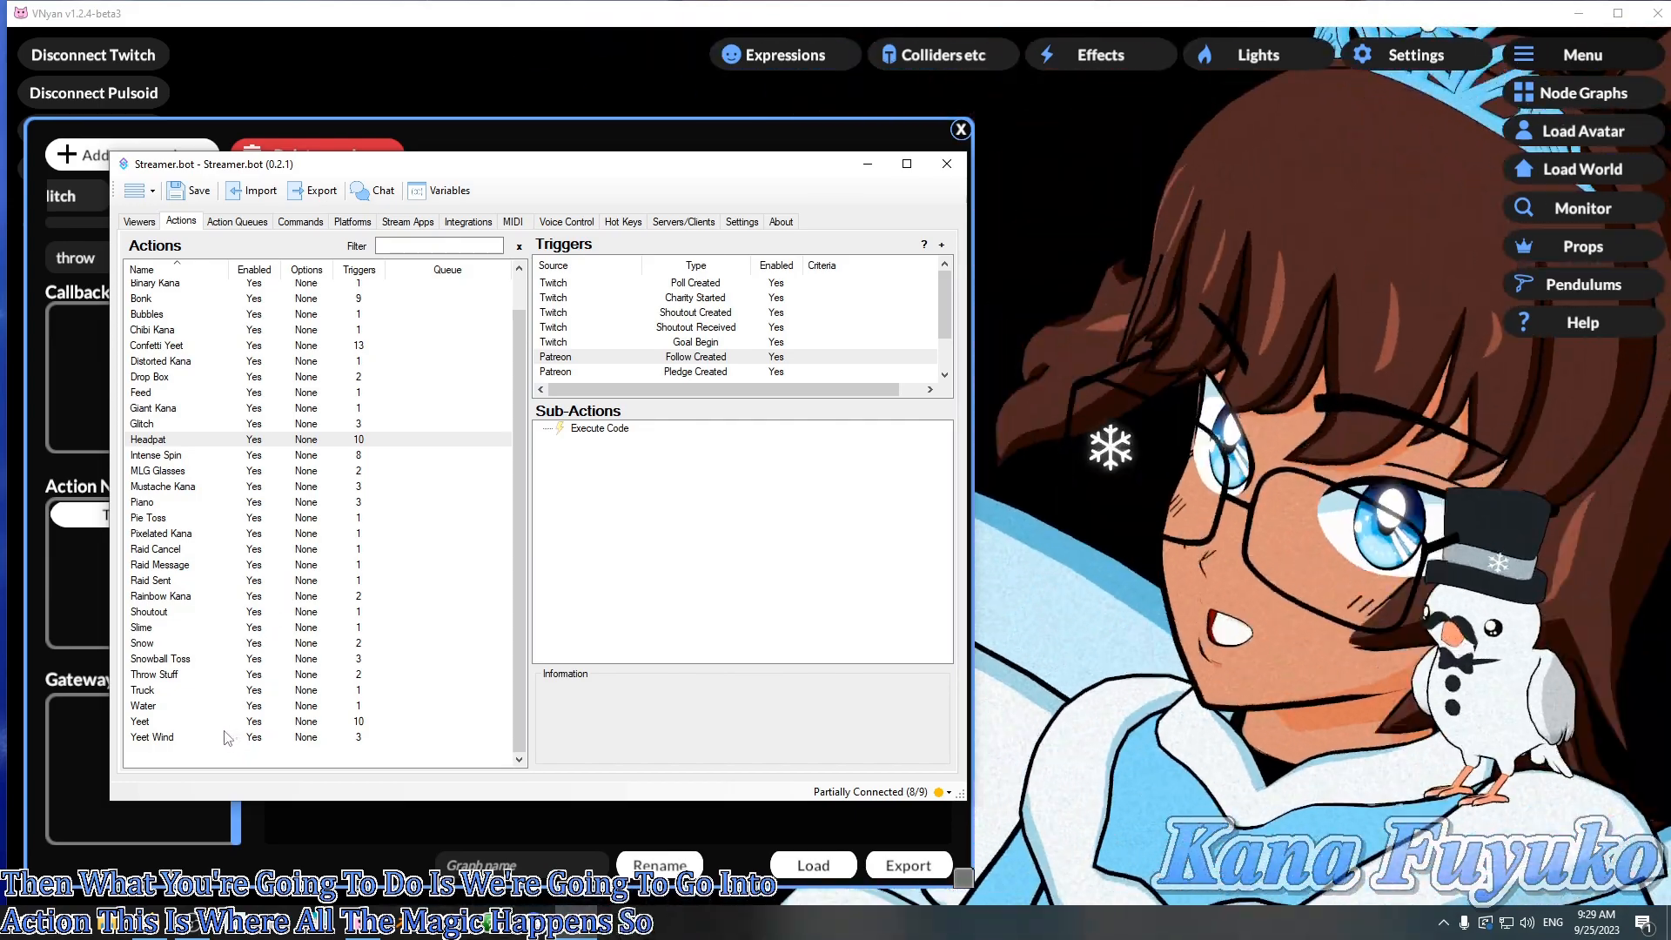
right_click(232, 757)
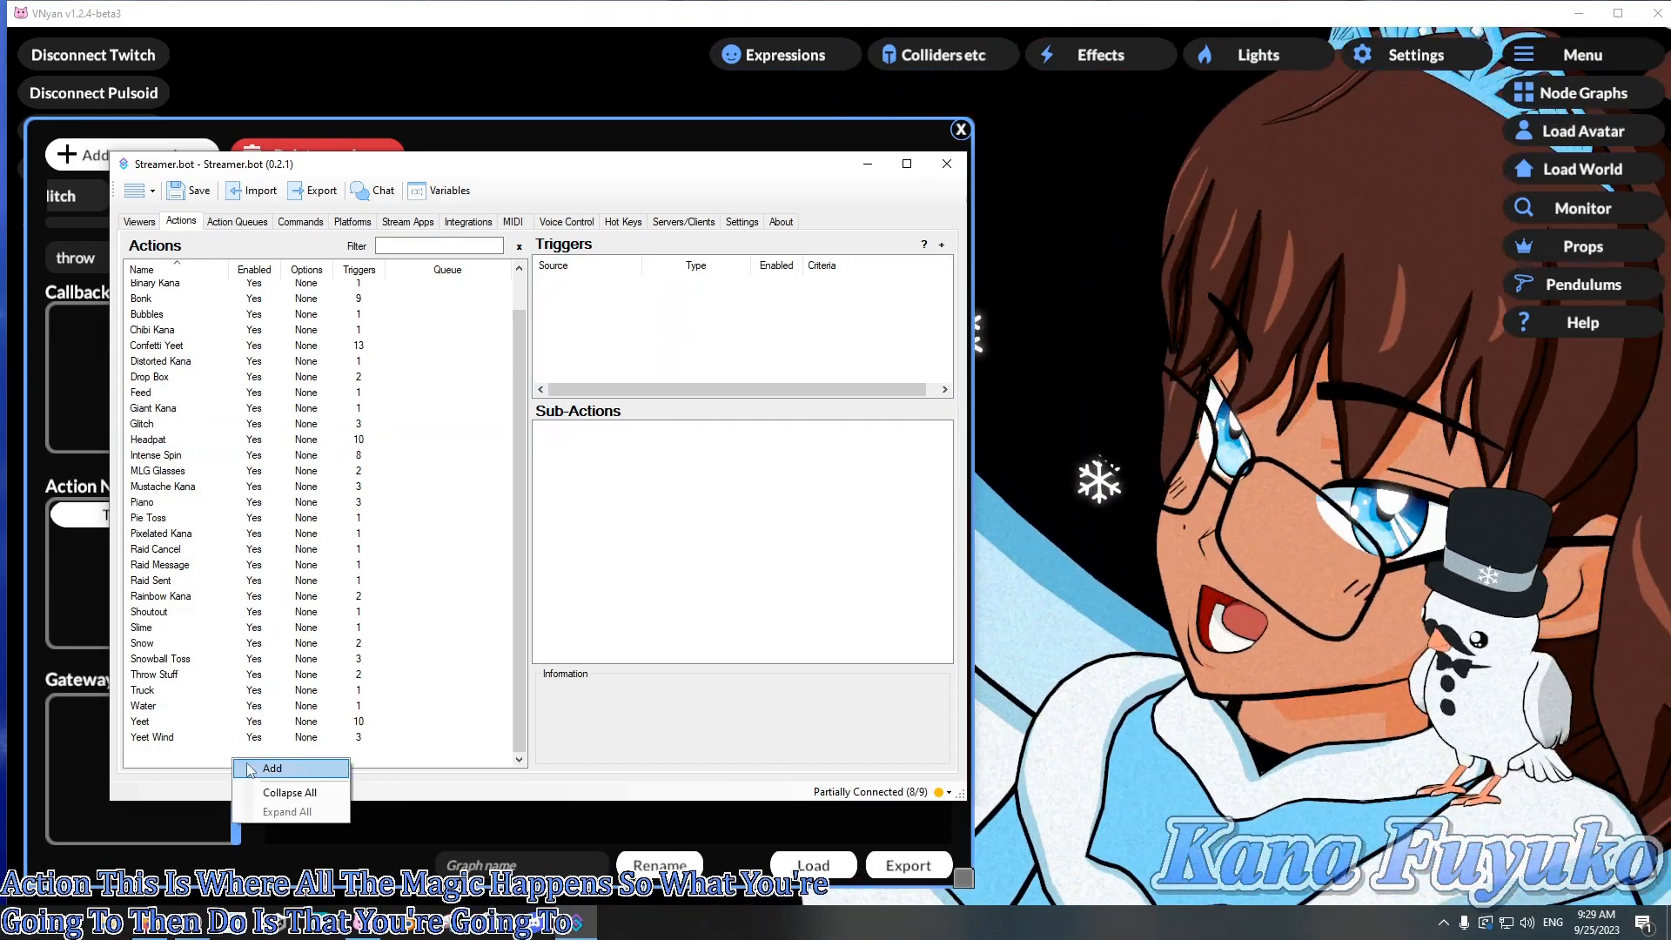
click(270, 769)
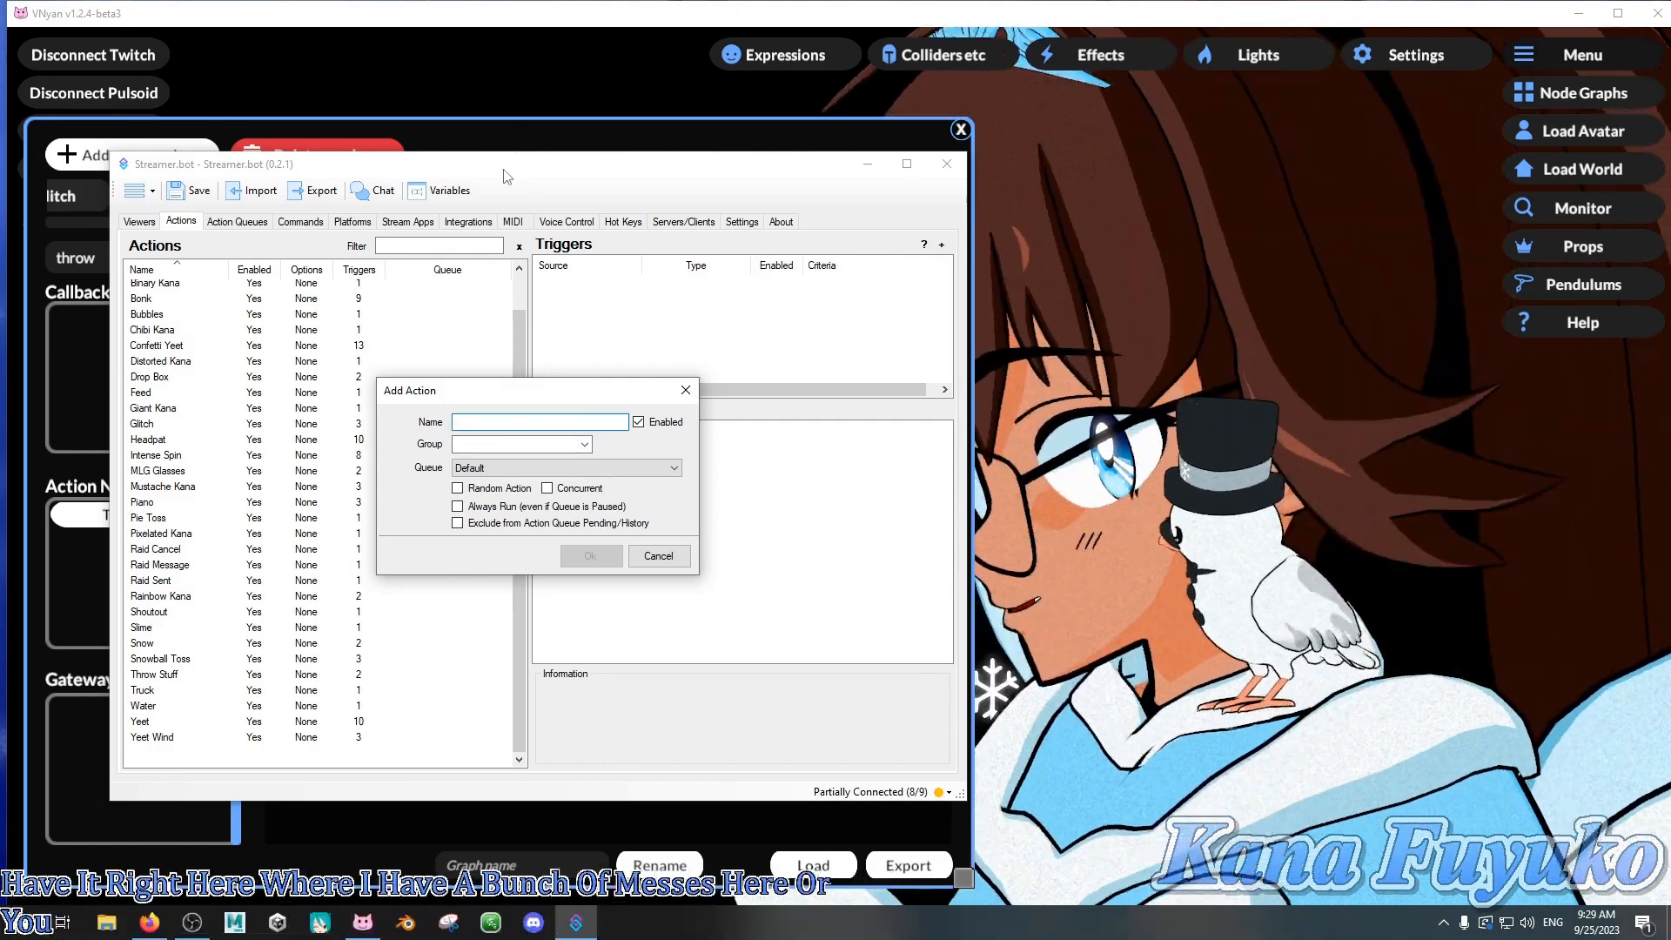
click(1027, 427)
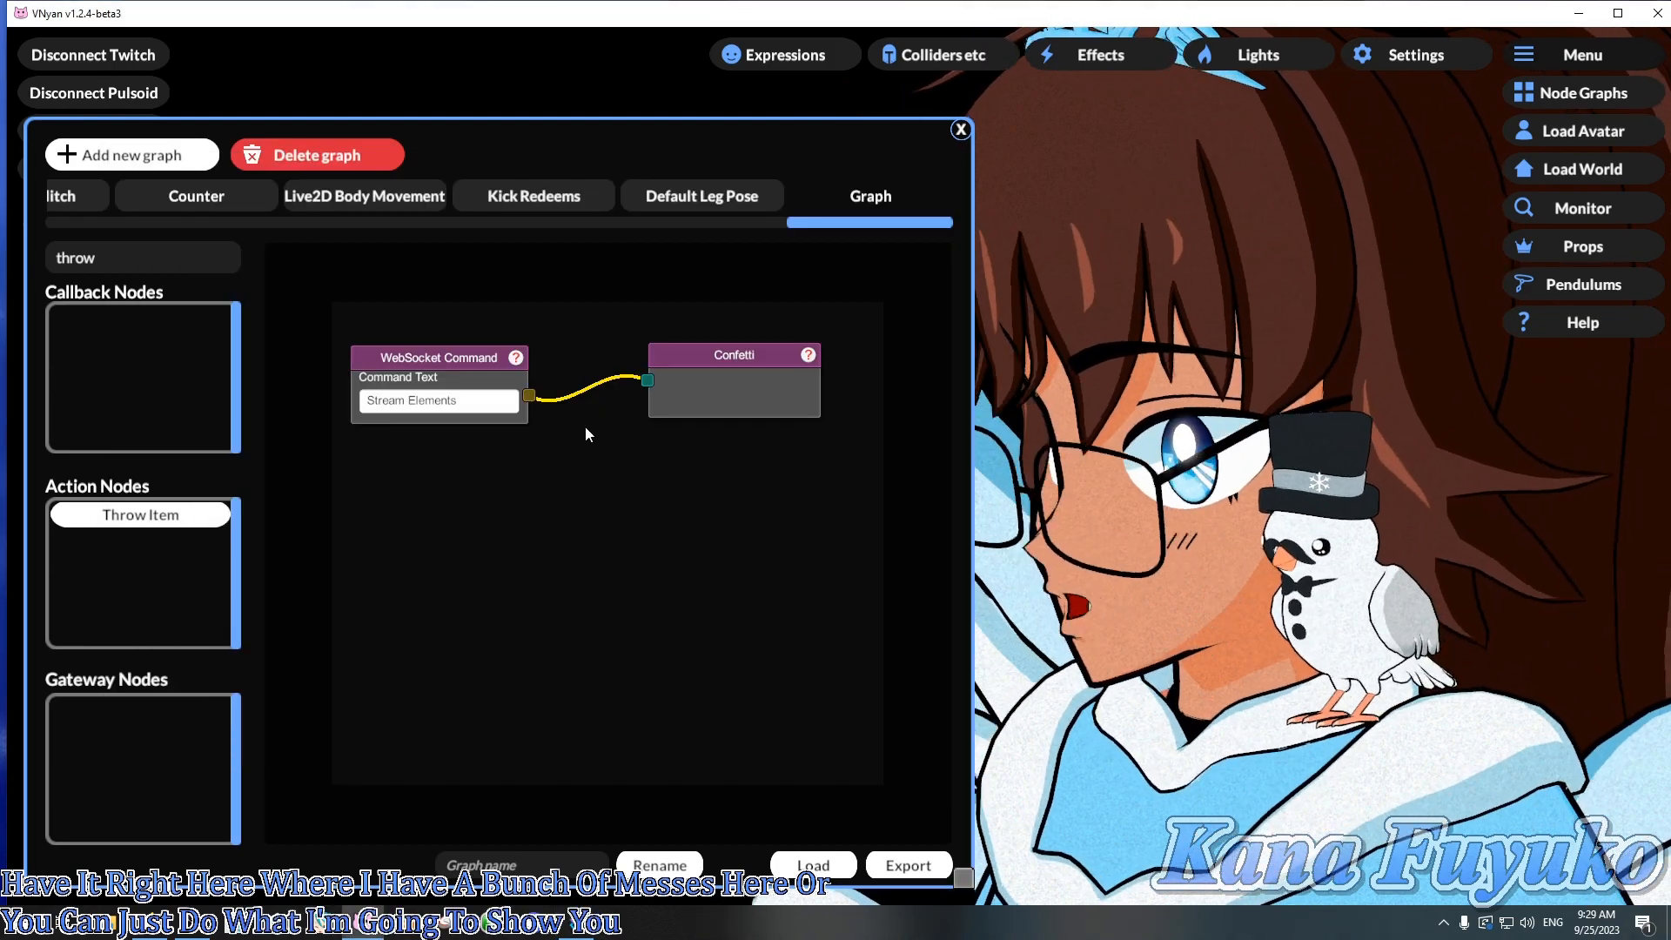
click(429, 402)
key(ctrl+c)
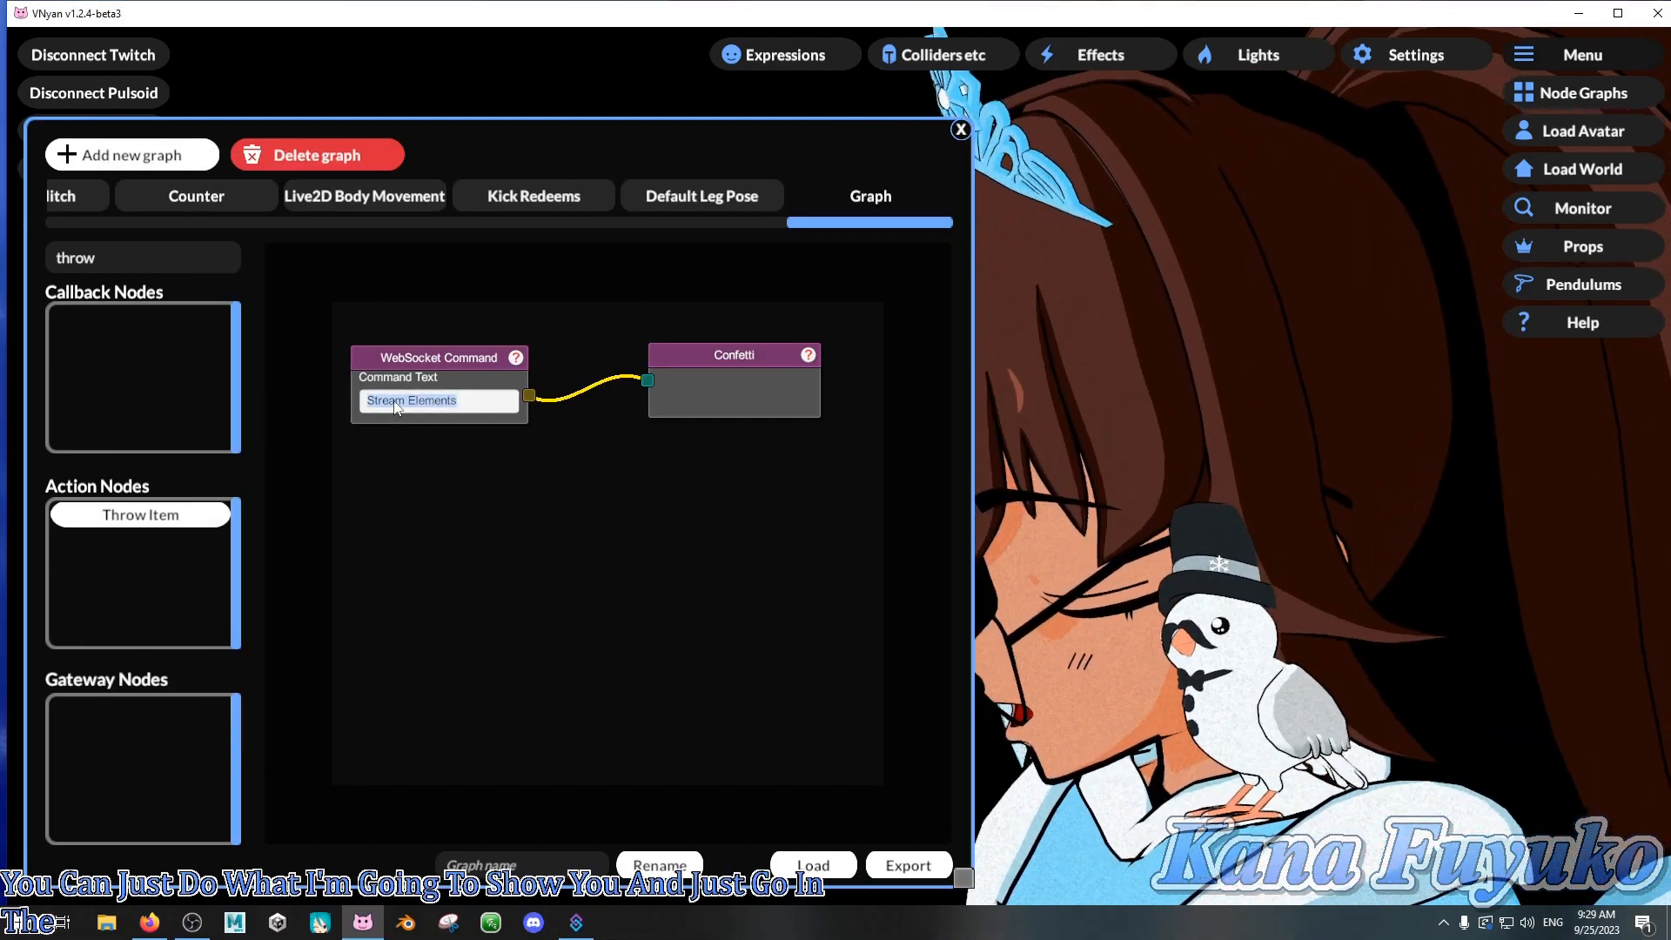
key(alt+Tab)
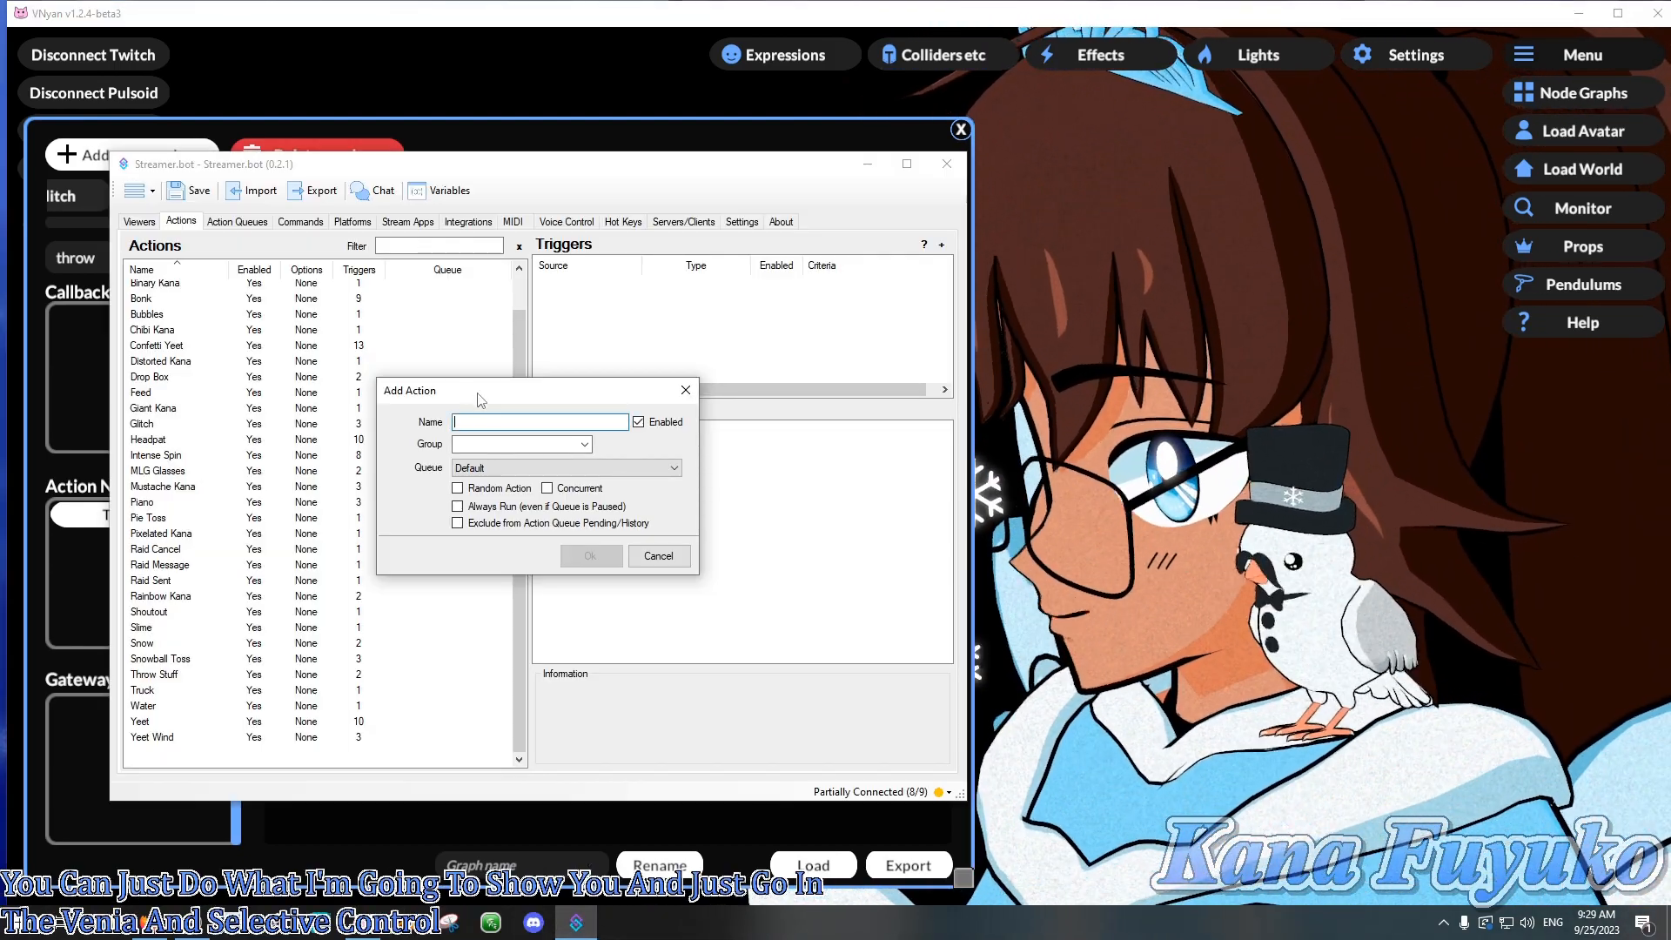
key(ctrl+v)
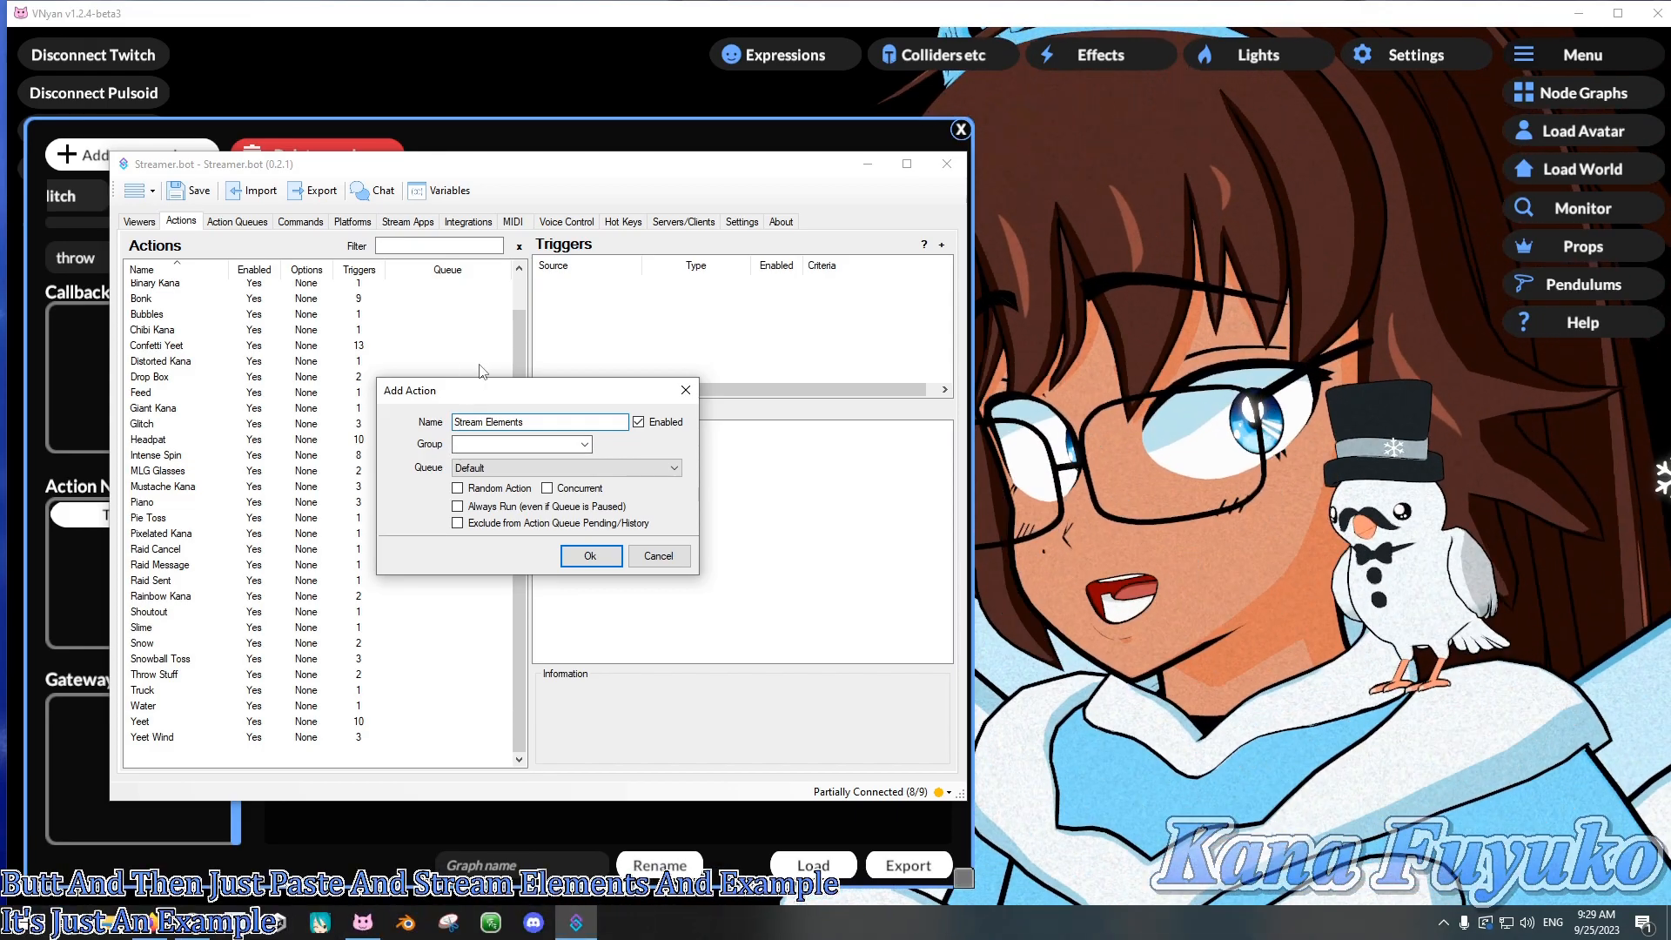
drag(549, 419, 488, 445)
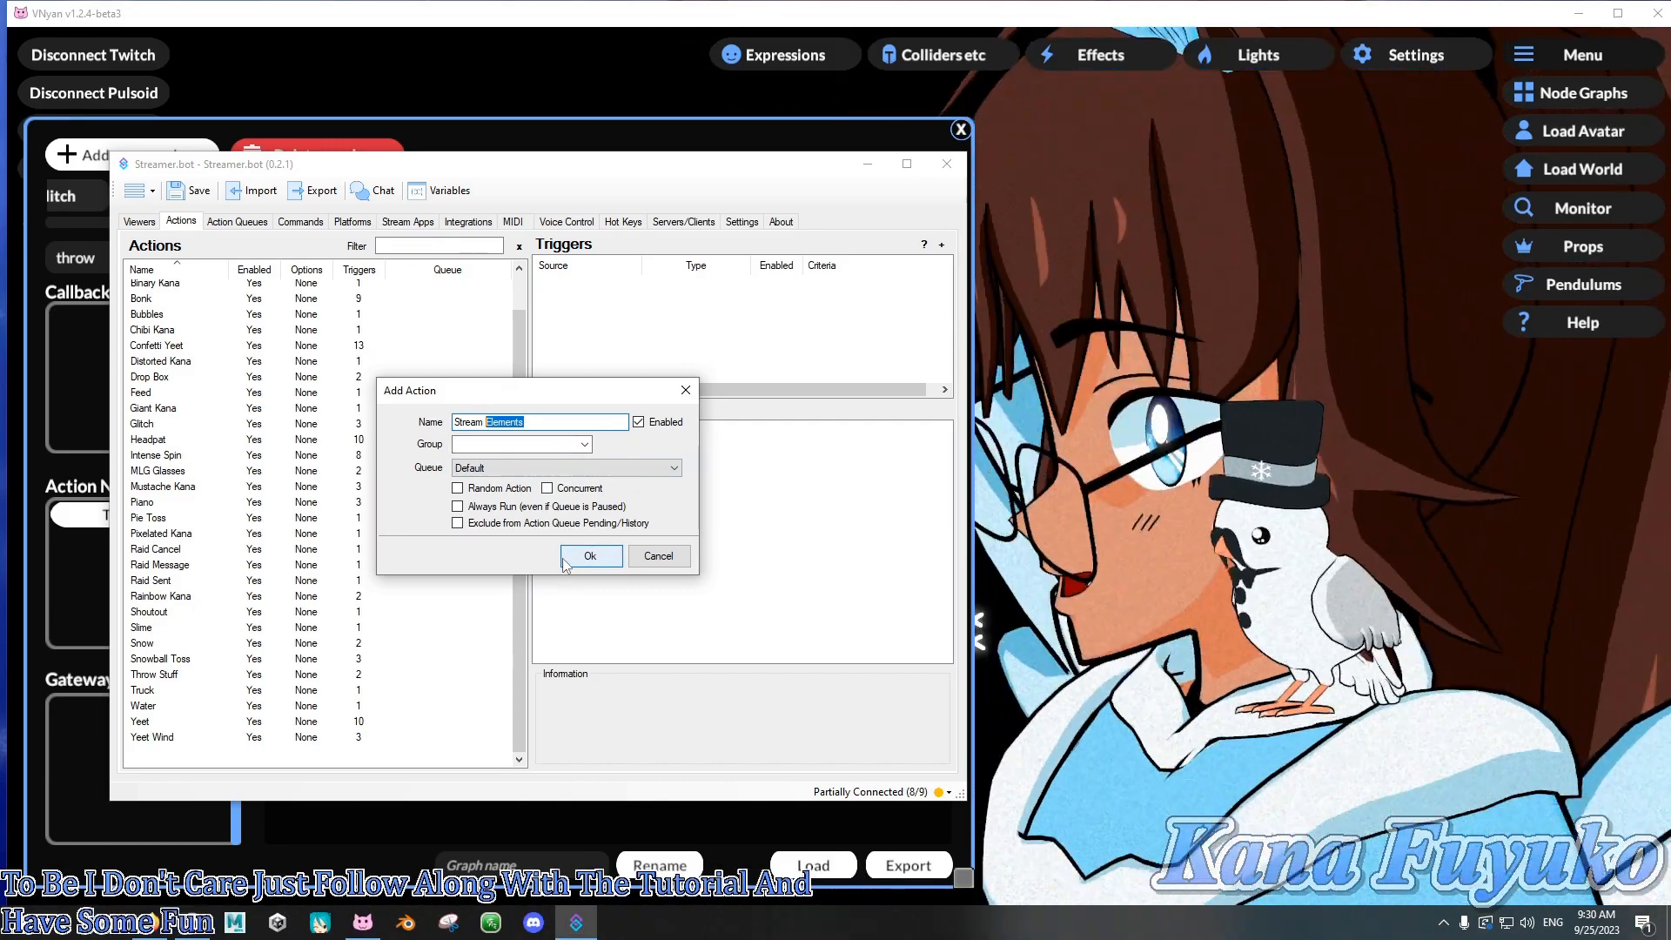
key(Return)
scroll(375, 522, down, 2)
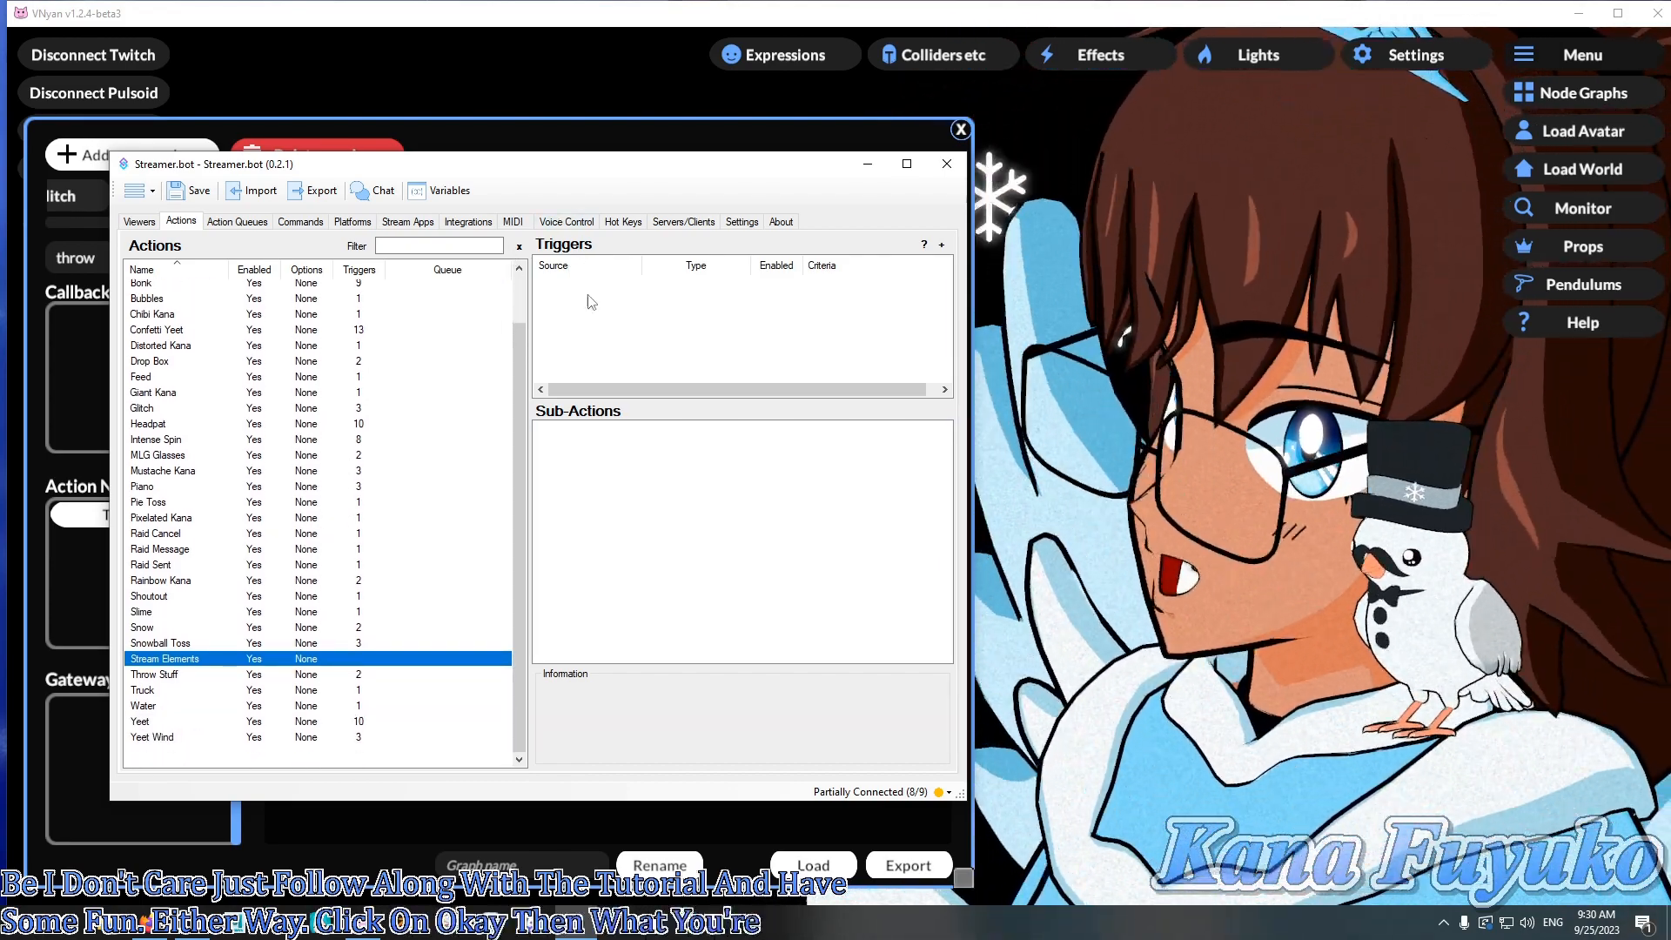
- Add a StreamElements Tip trigger to the Stream Elements action
right_click(599, 326)
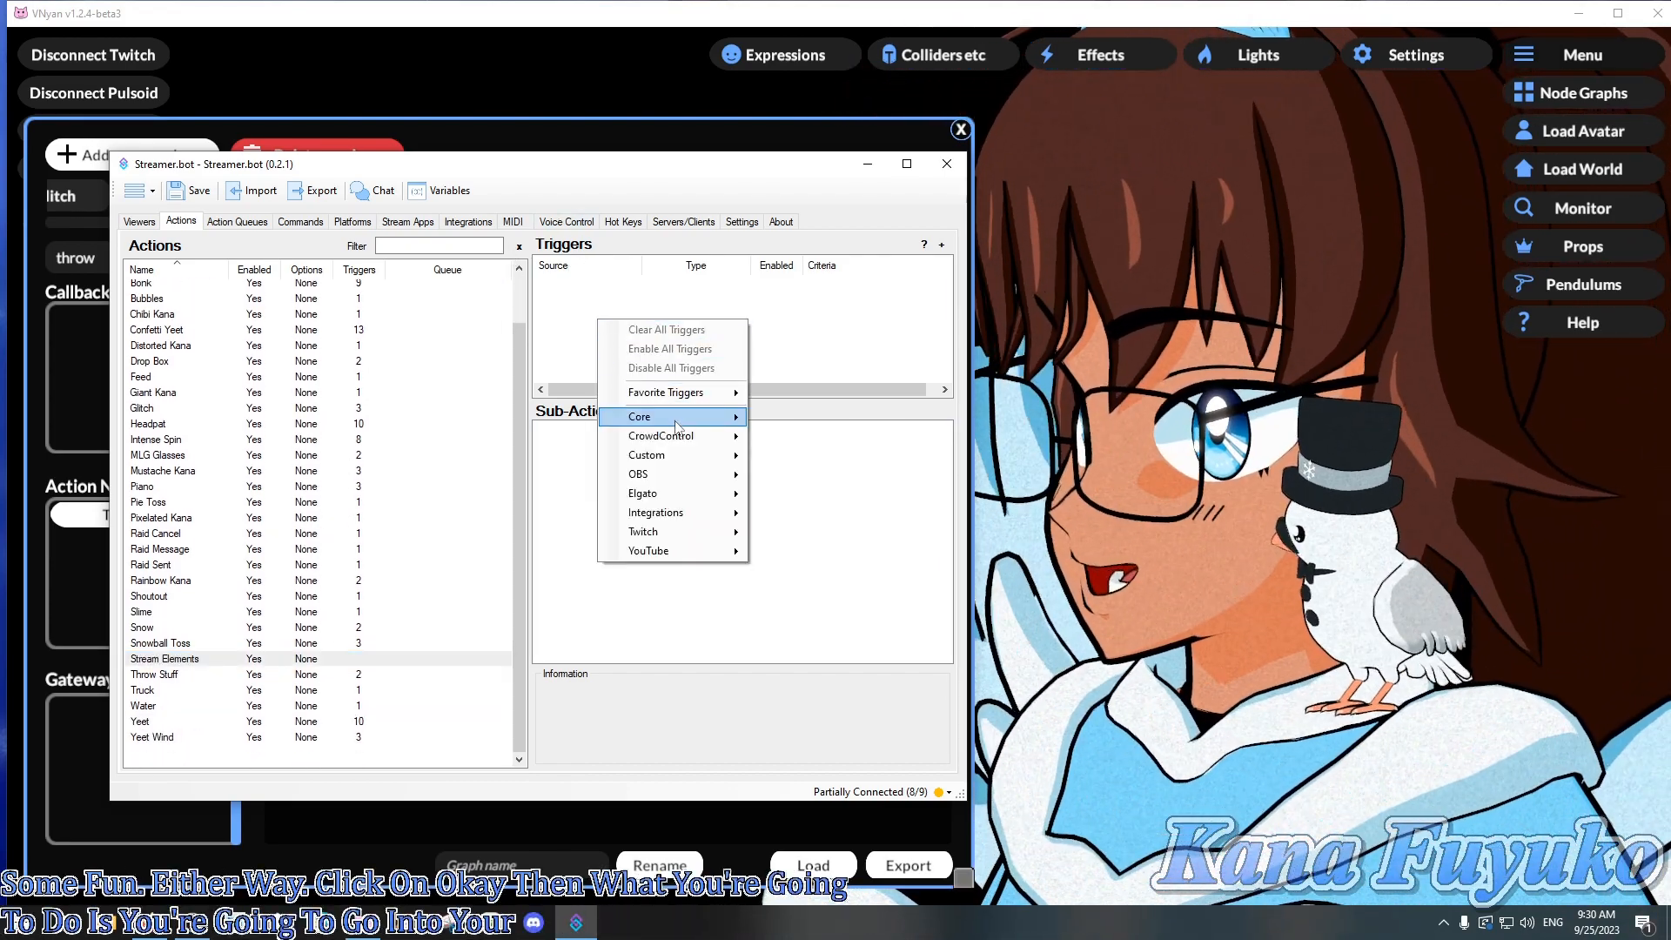
mouse_move(670, 435)
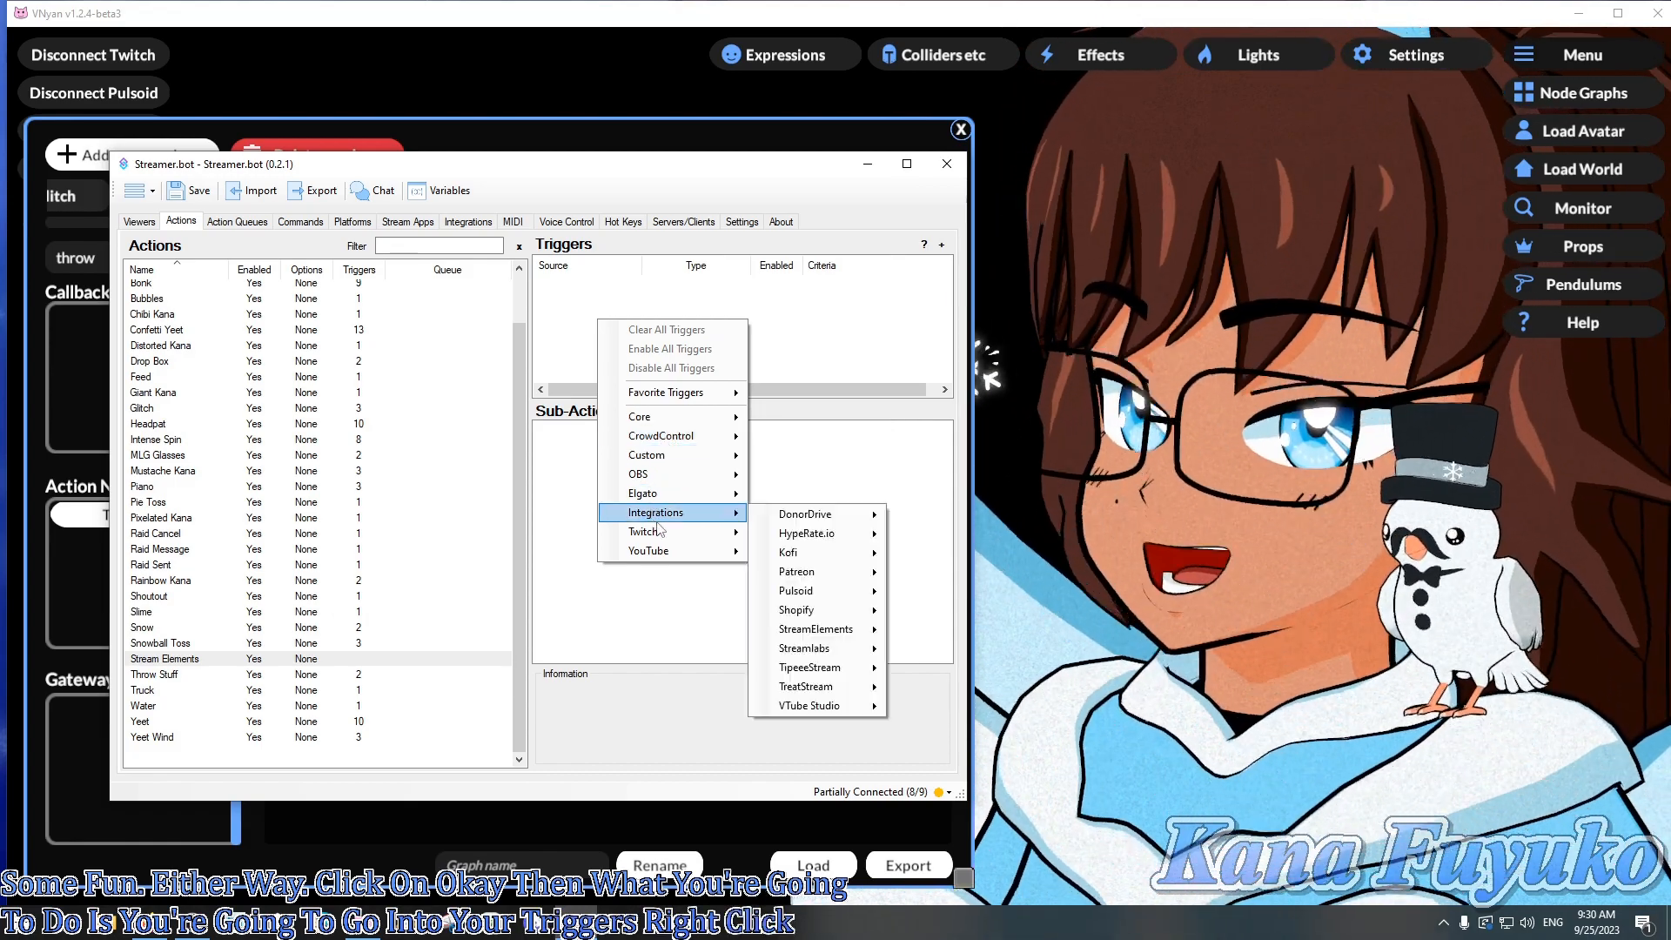
mouse_move(659, 516)
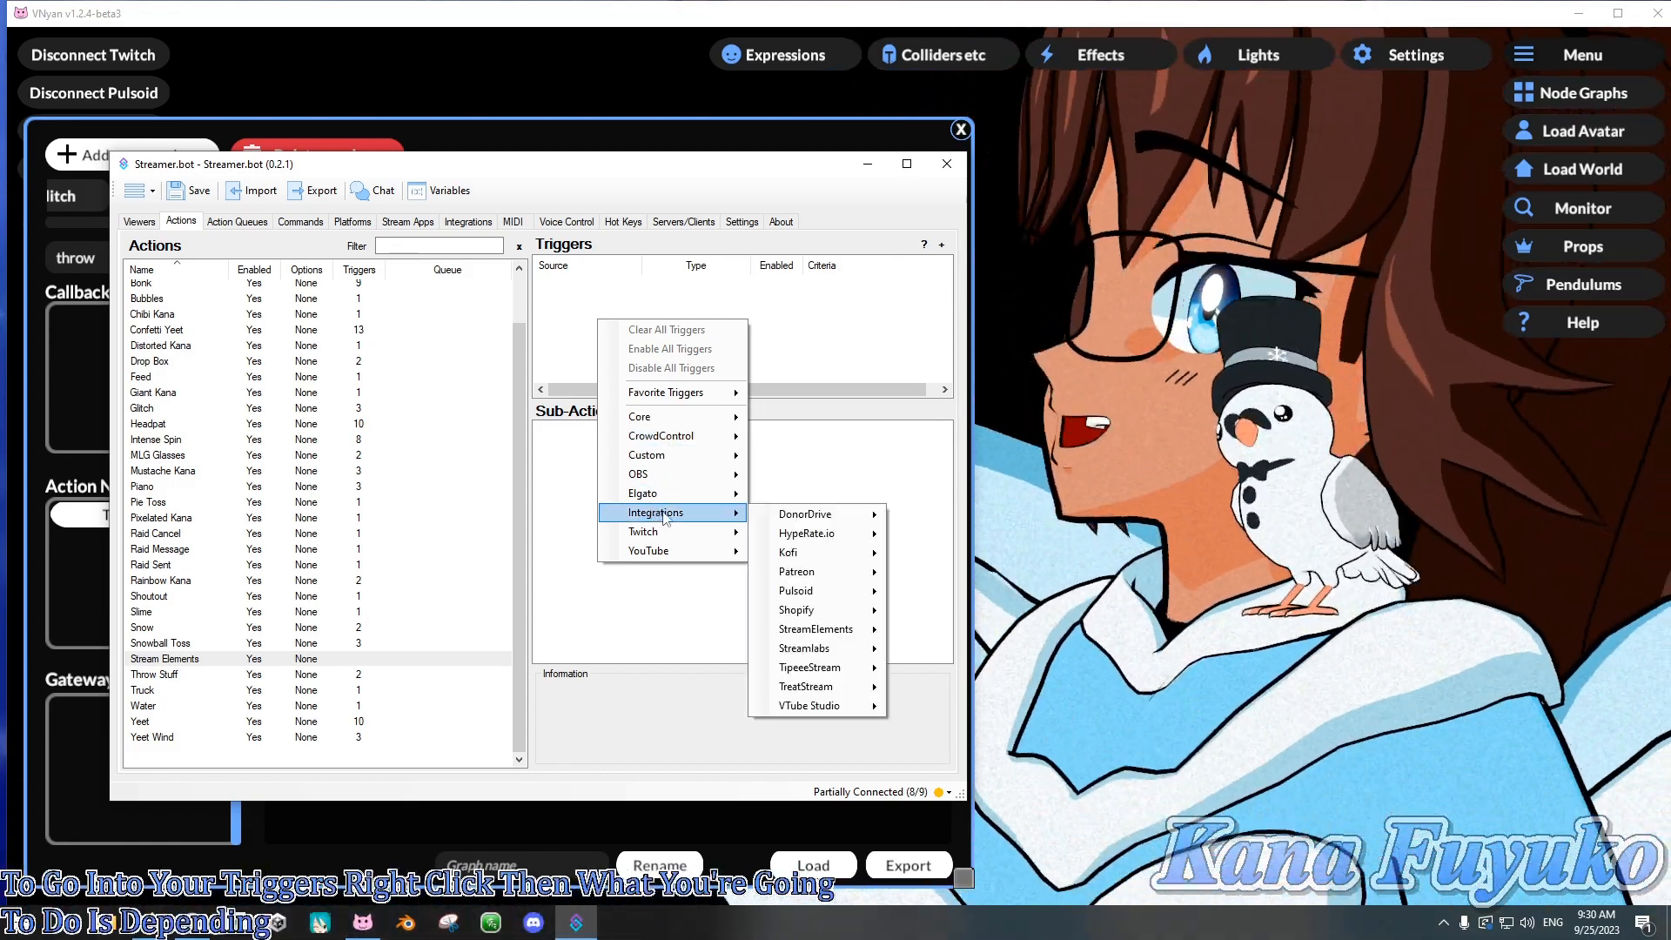
mouse_move(811, 558)
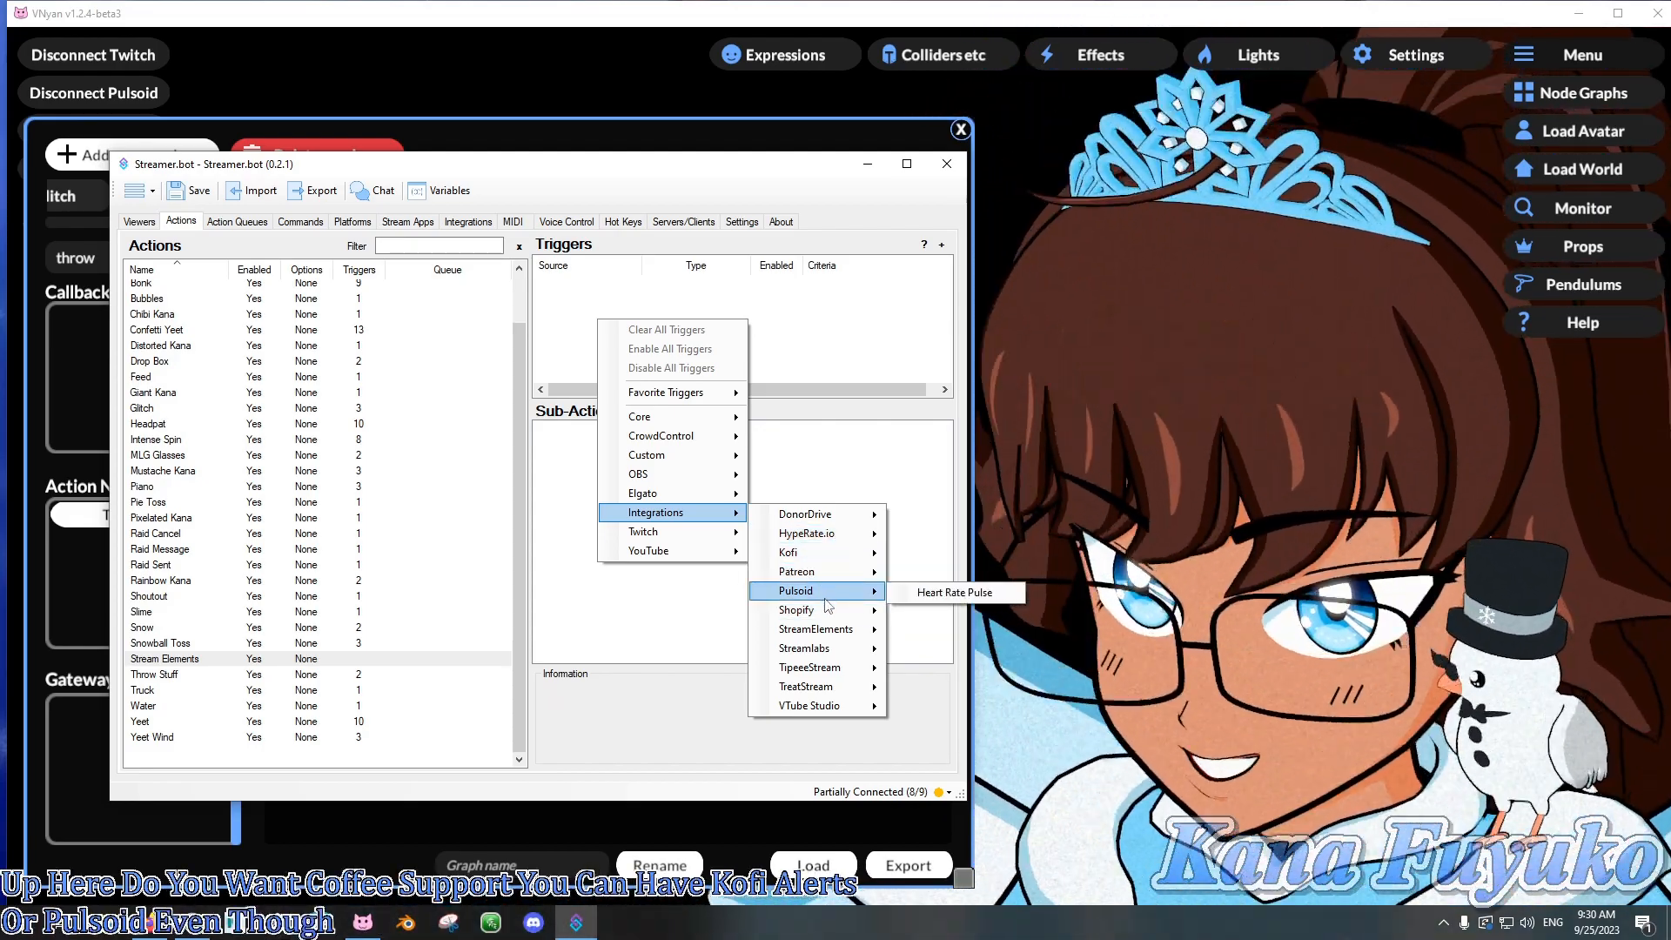
mouse_move(818, 634)
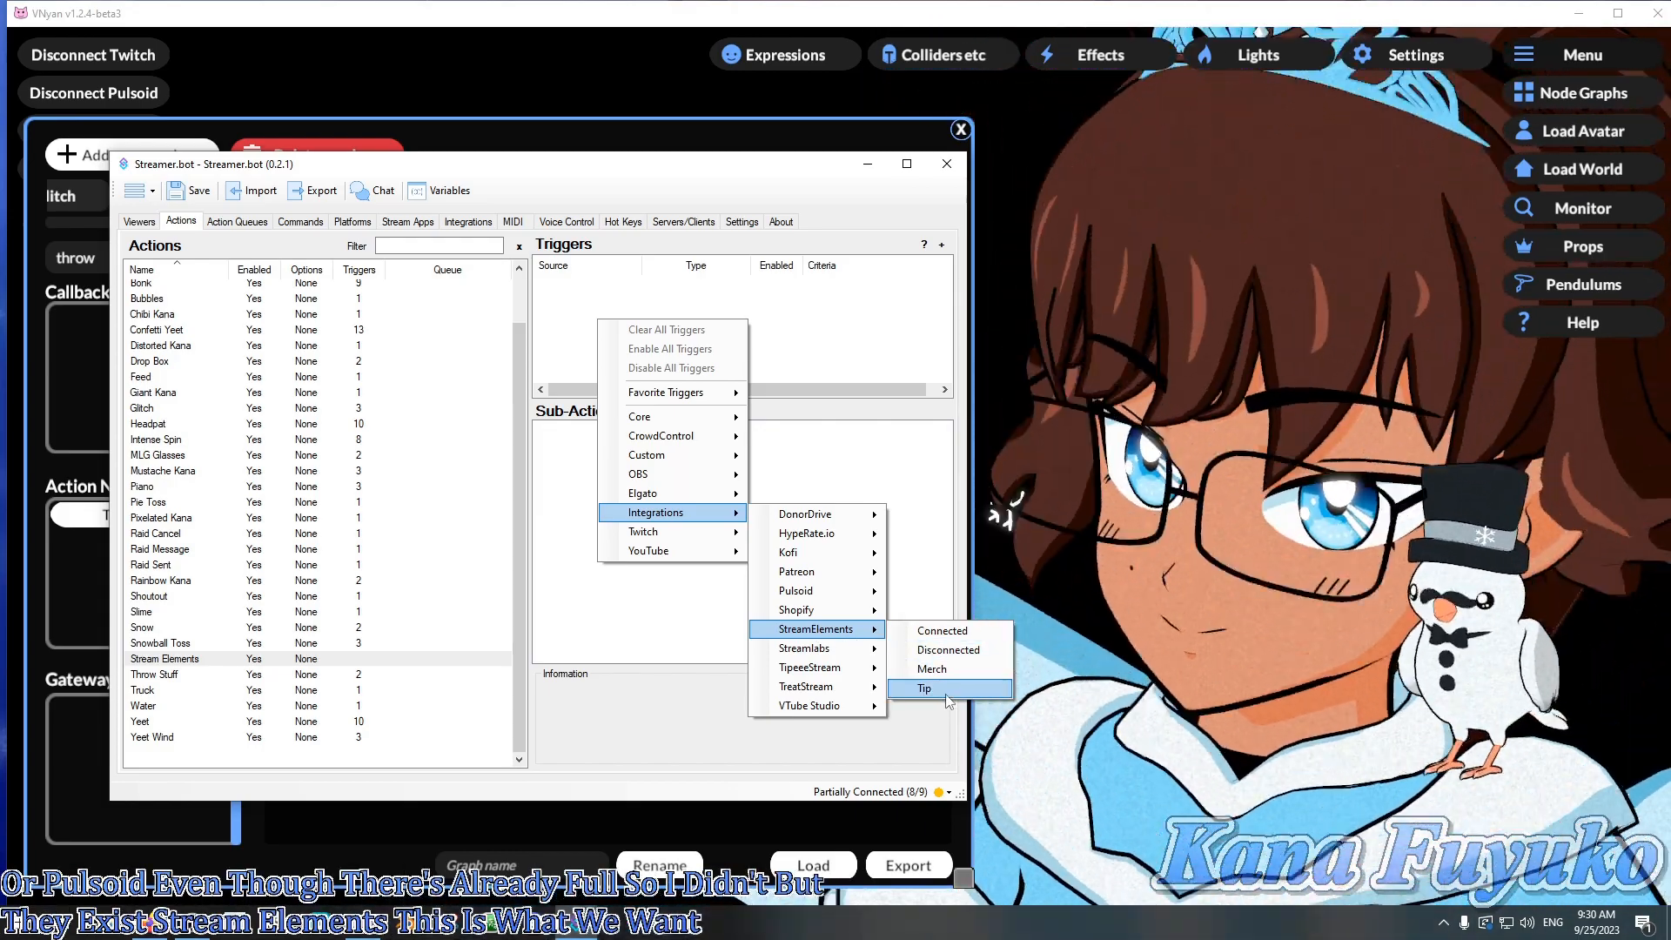
click(925, 689)
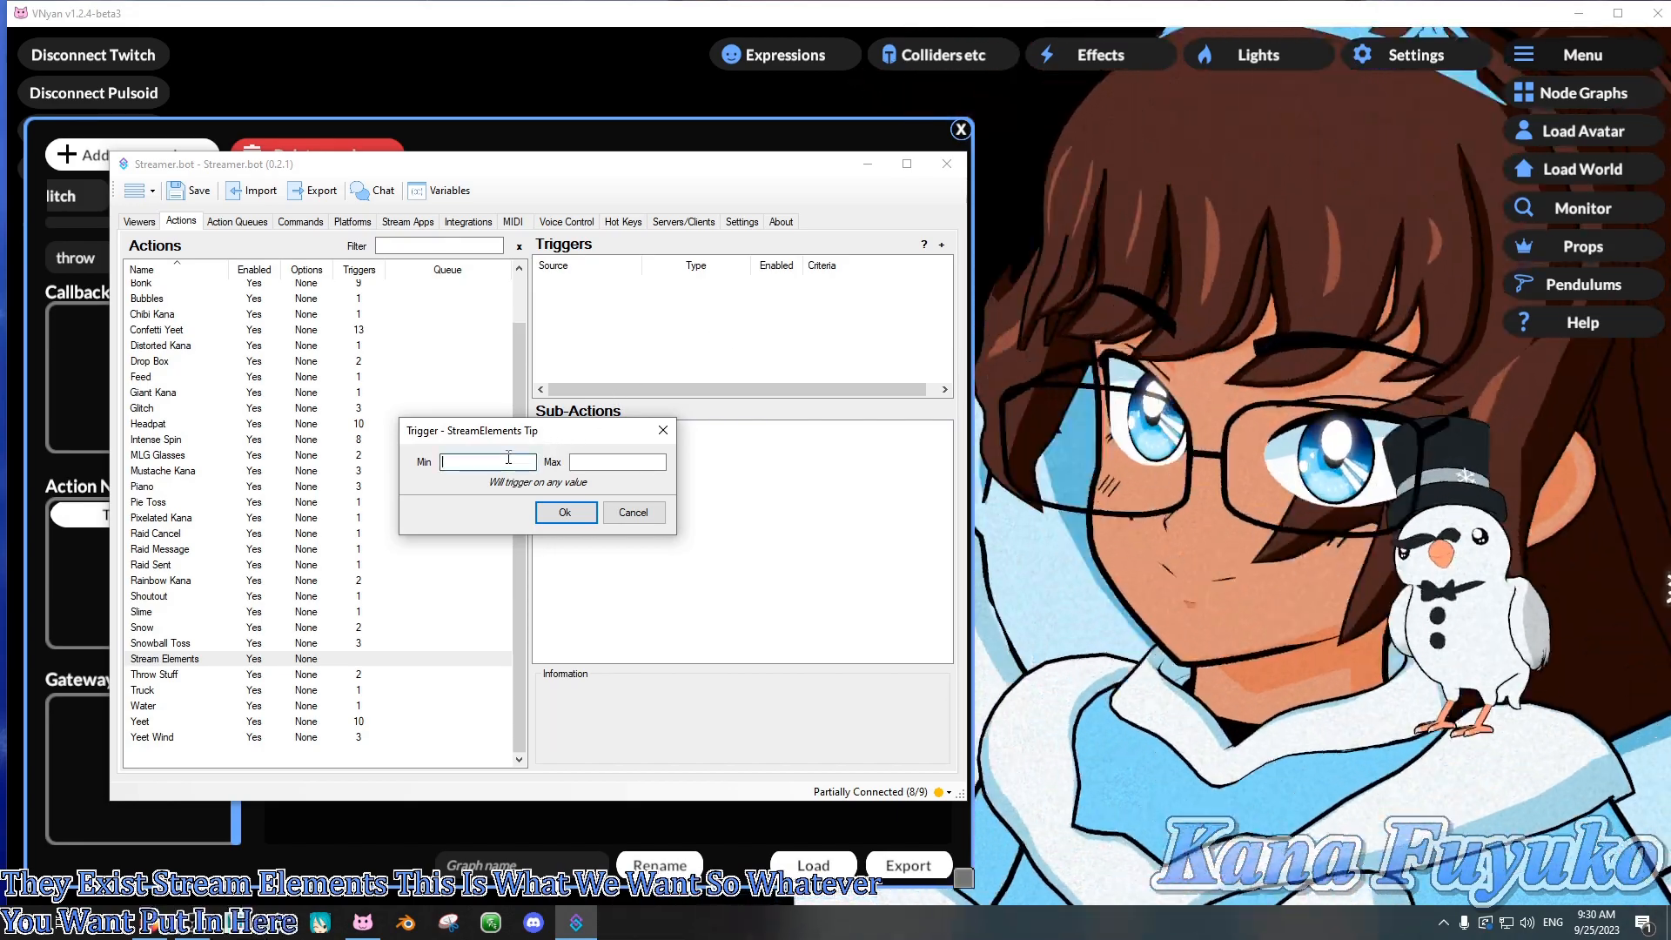
- Set the StreamElements Tip trigger's range to a minimum of 0.01 and a maximum of 9000, and accept it
text(0.01)
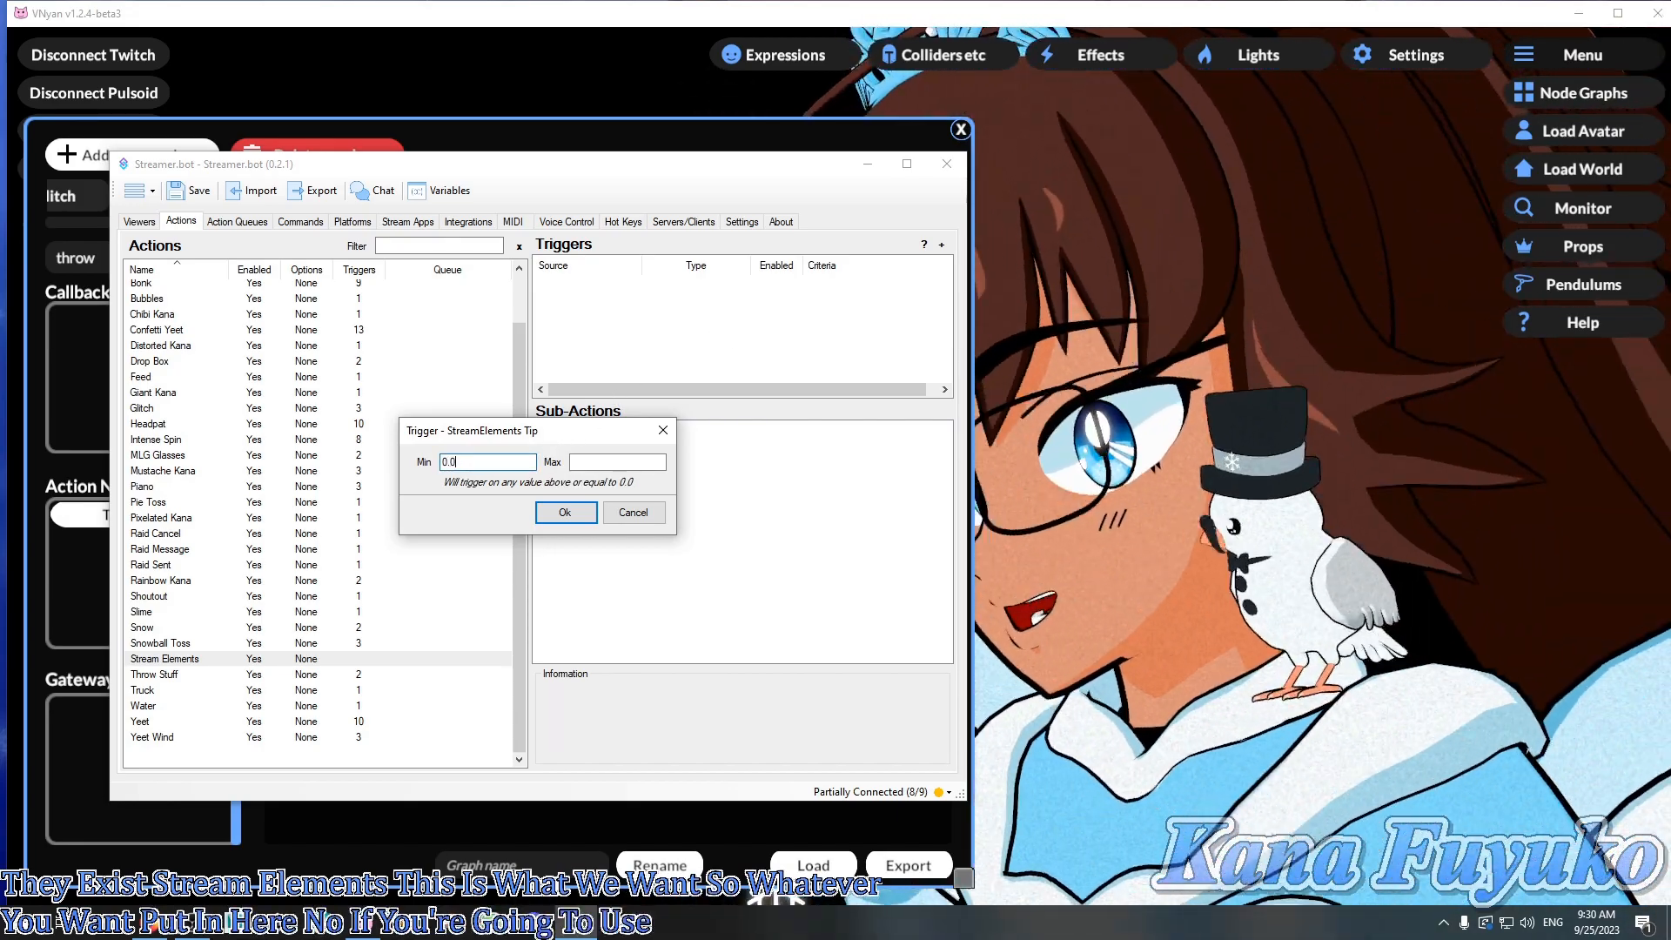
click(628, 463)
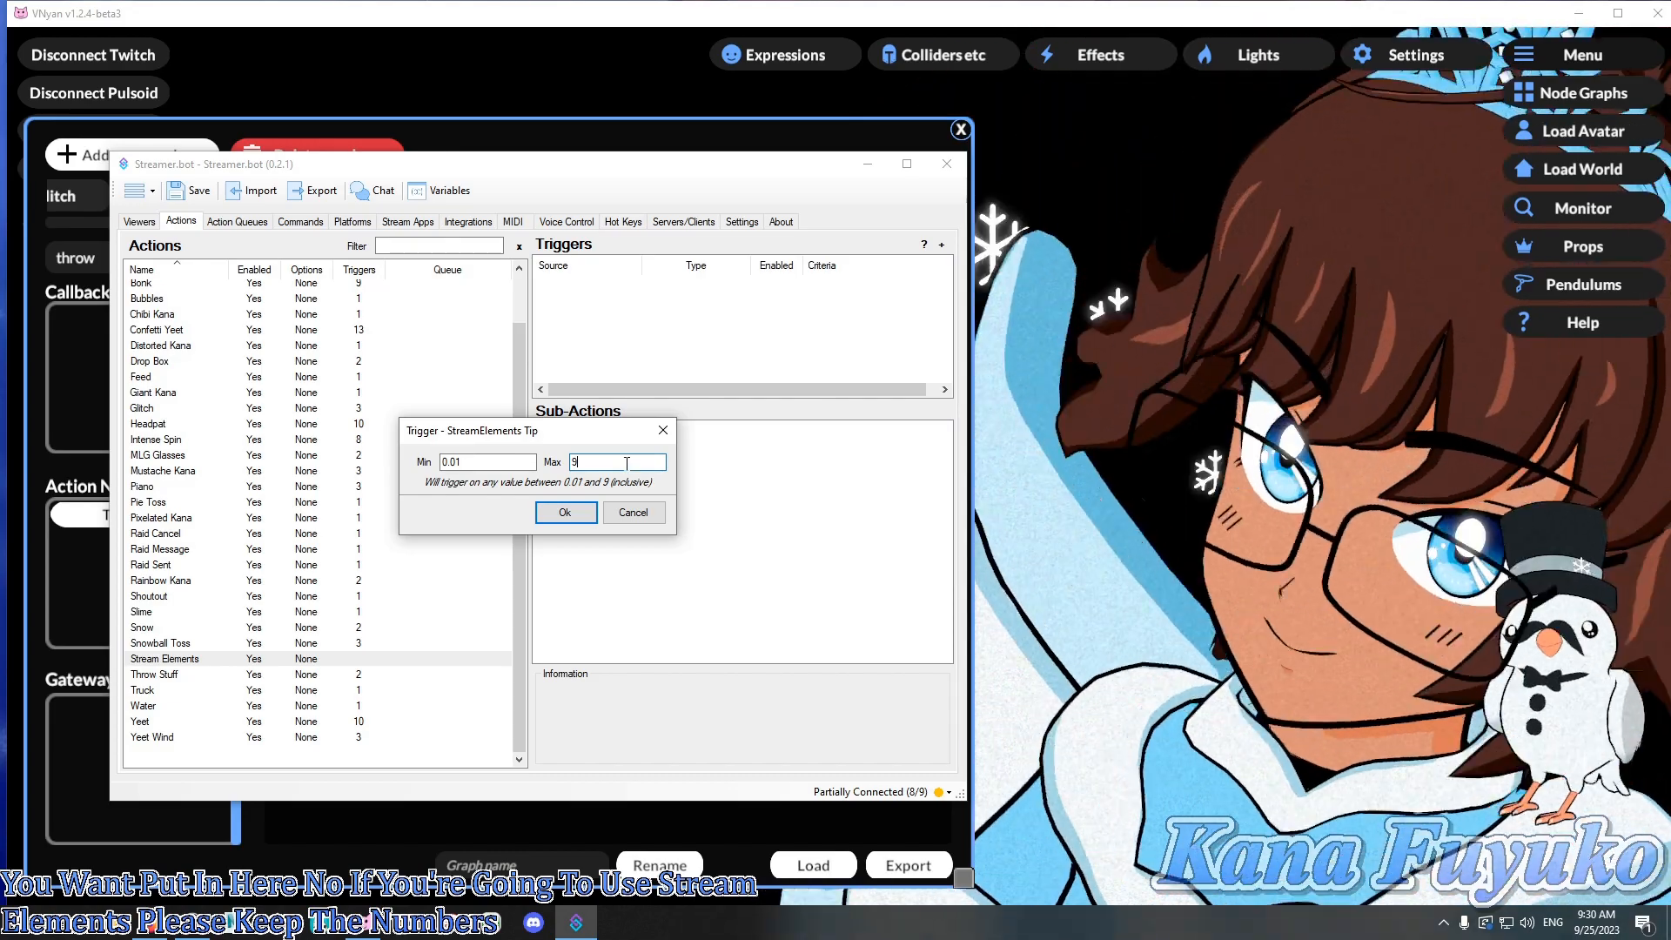
text(99999999999)
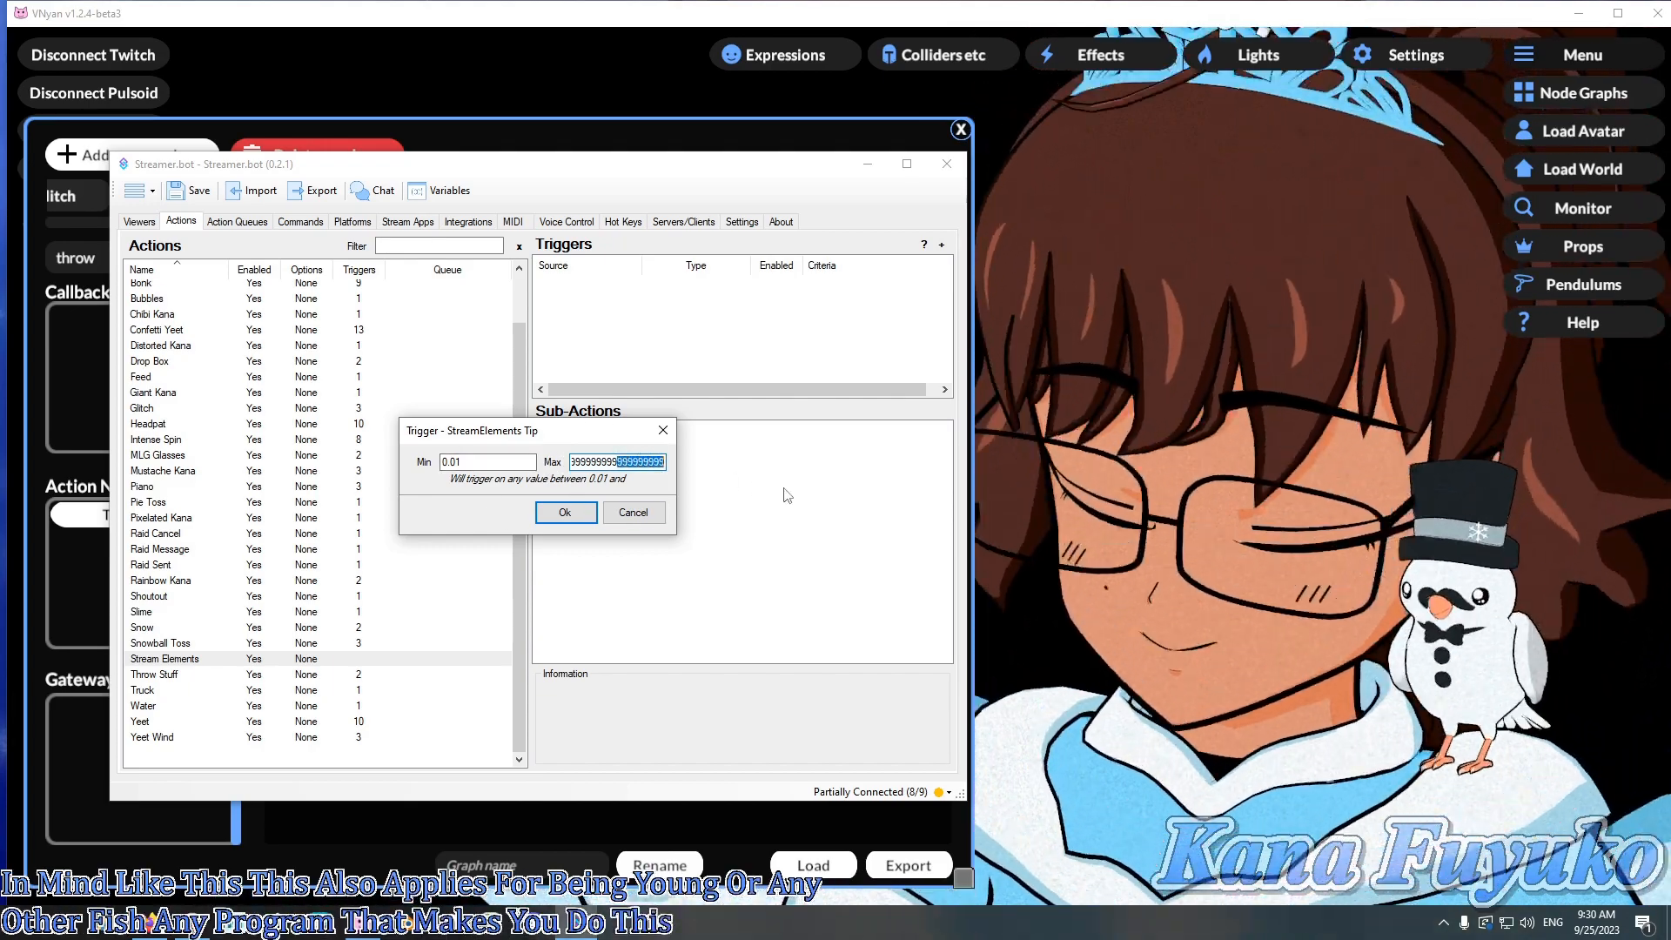
key(BackSpace)
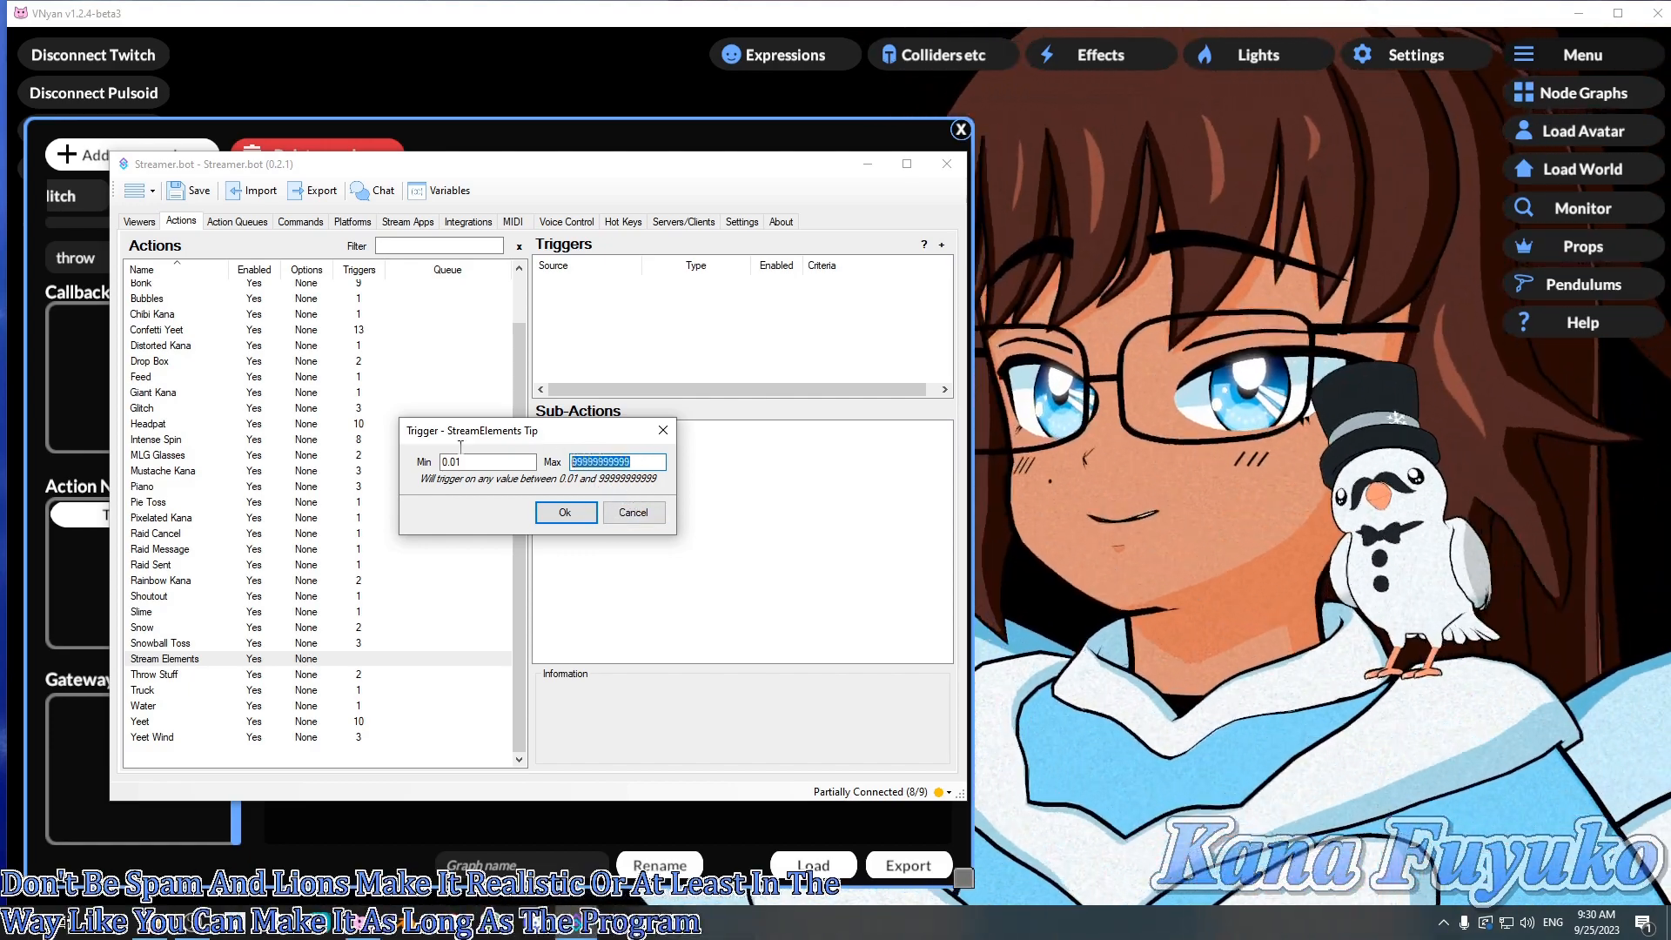
text(000)
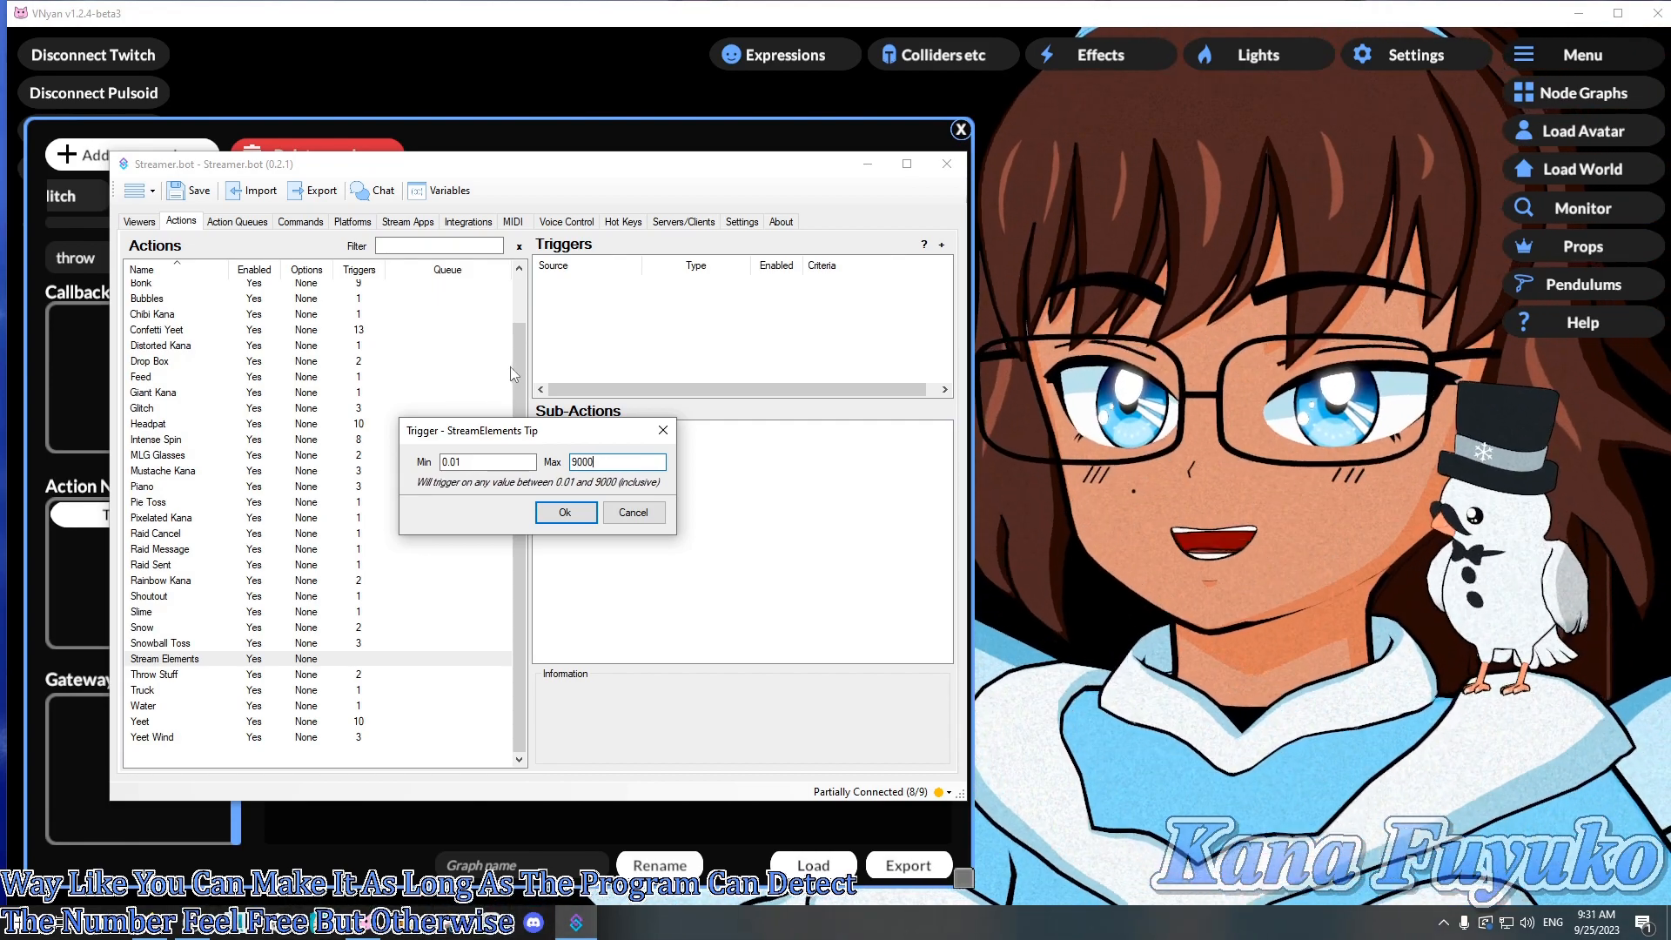
drag(616, 430, 587, 407)
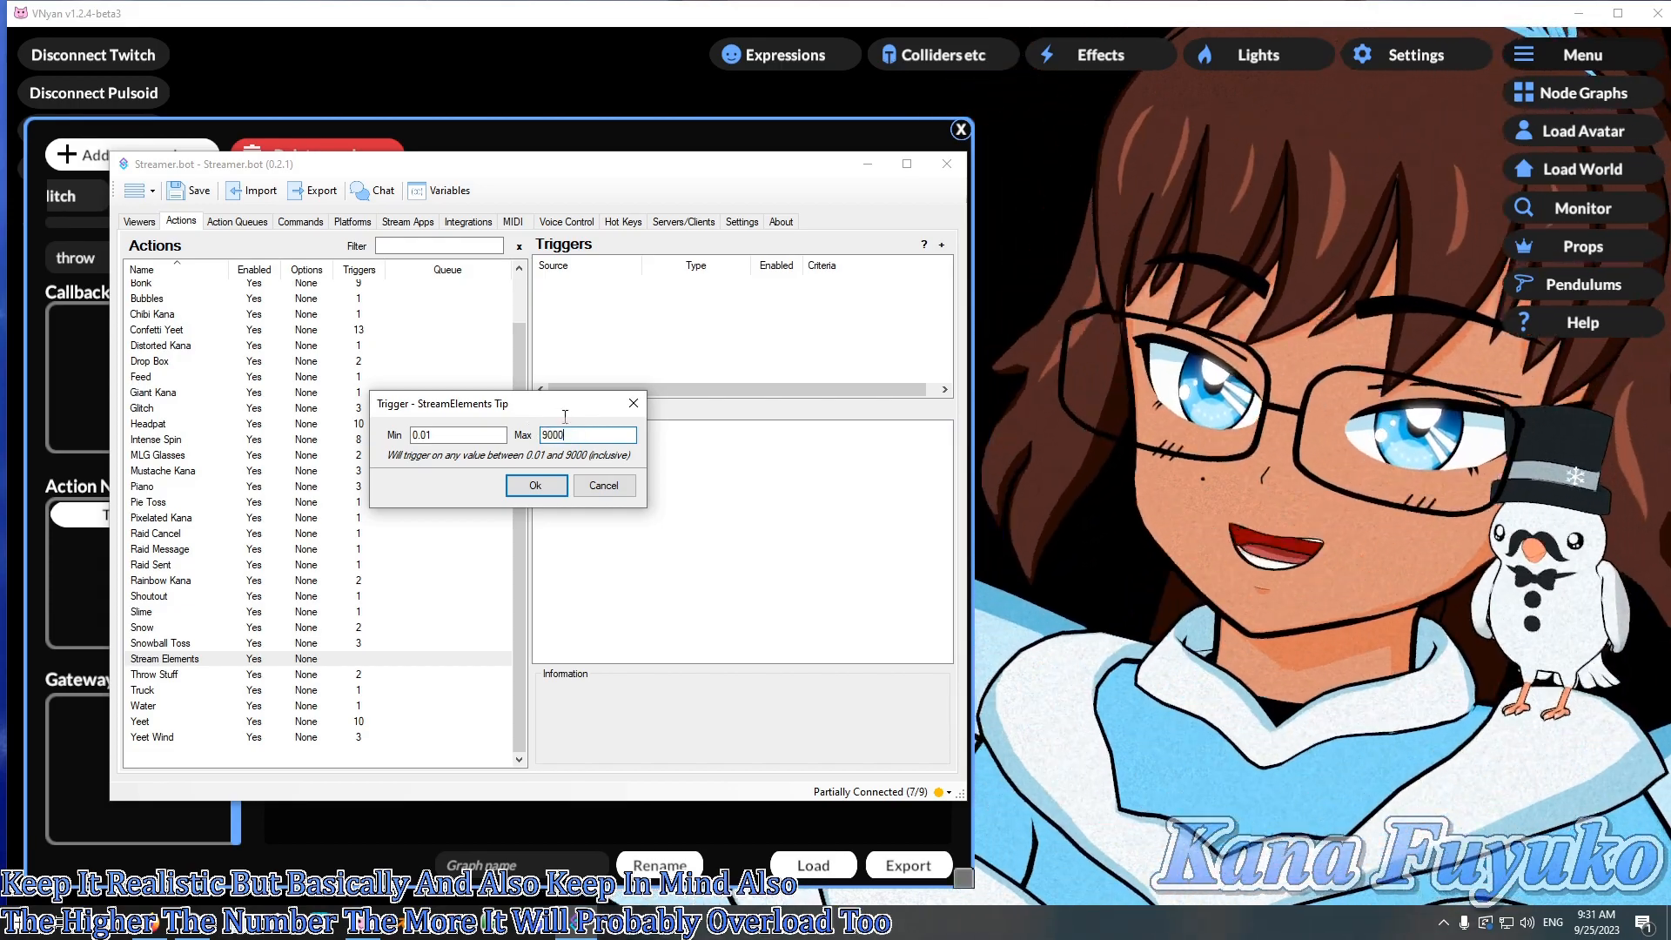
drag(533, 436, 595, 381)
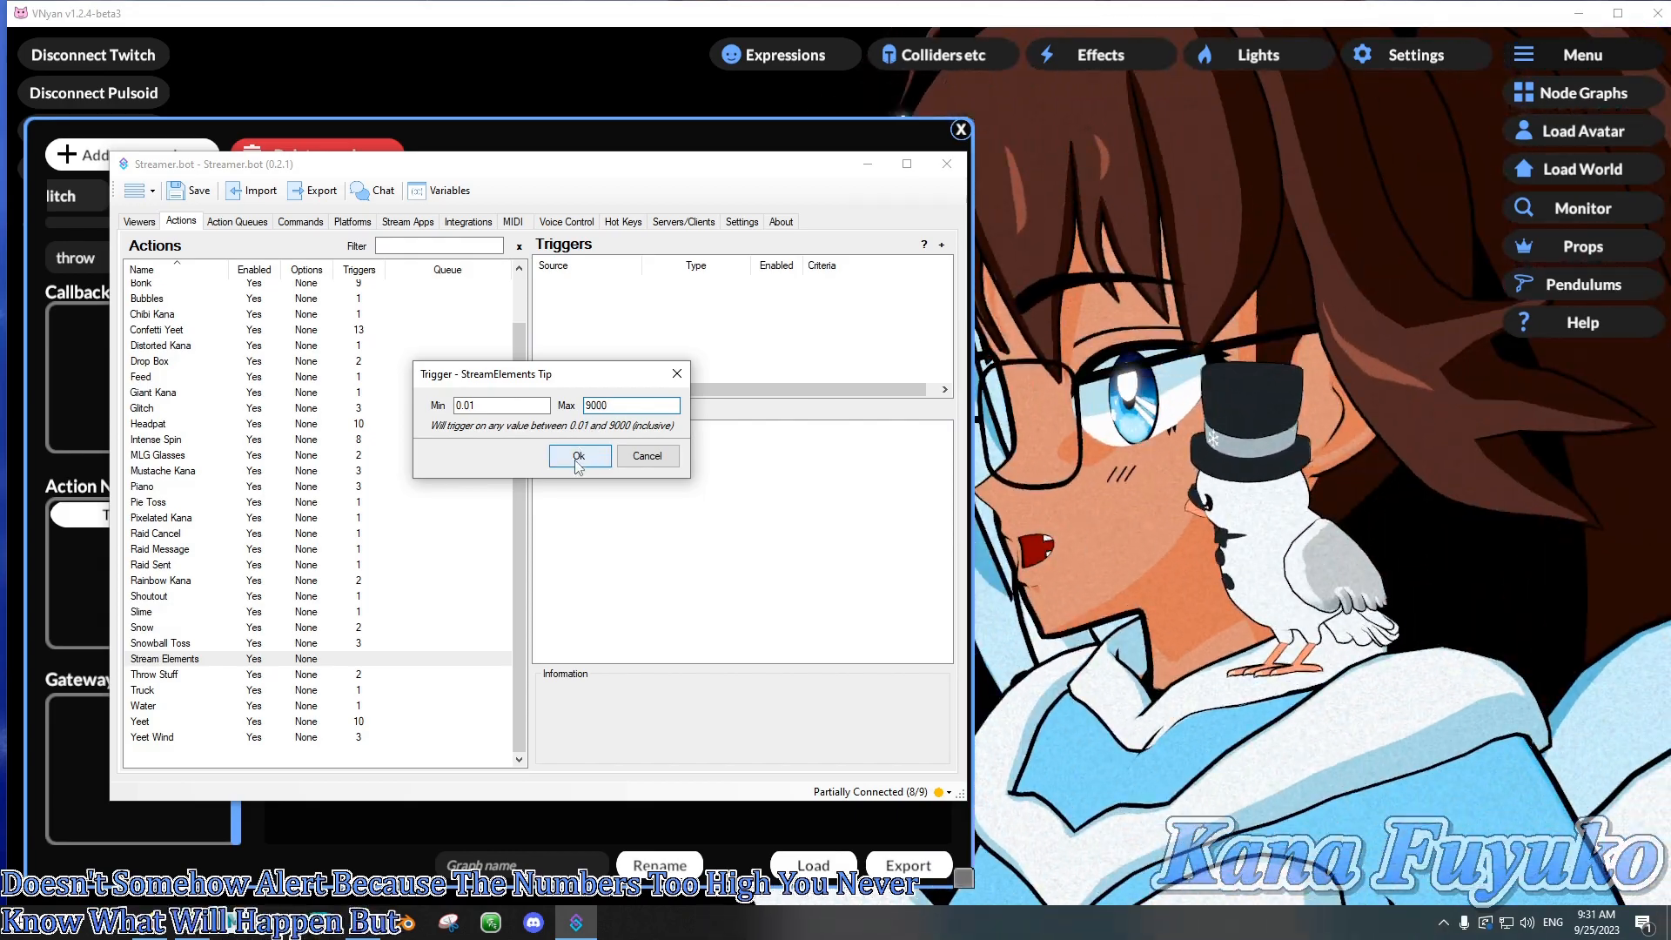
click(578, 456)
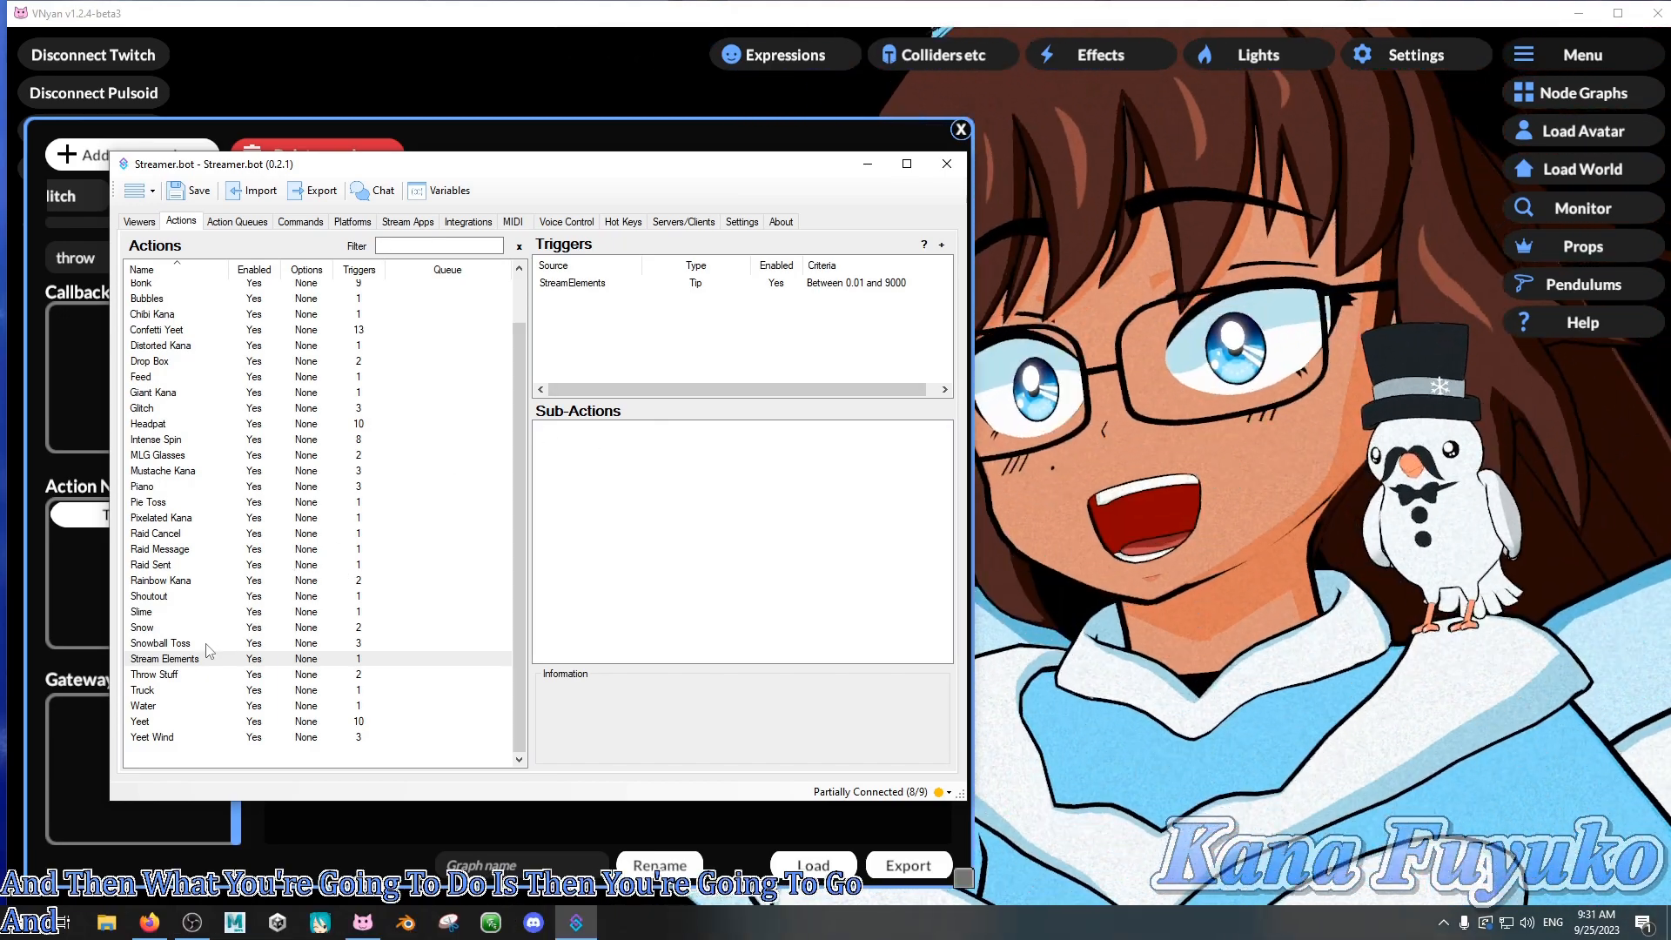
- Copy all the C# code from the Snowball Toss action's Execute Code sub-action and return to the Stream Elements action
click(209, 644)
click(596, 430)
right_click(597, 430)
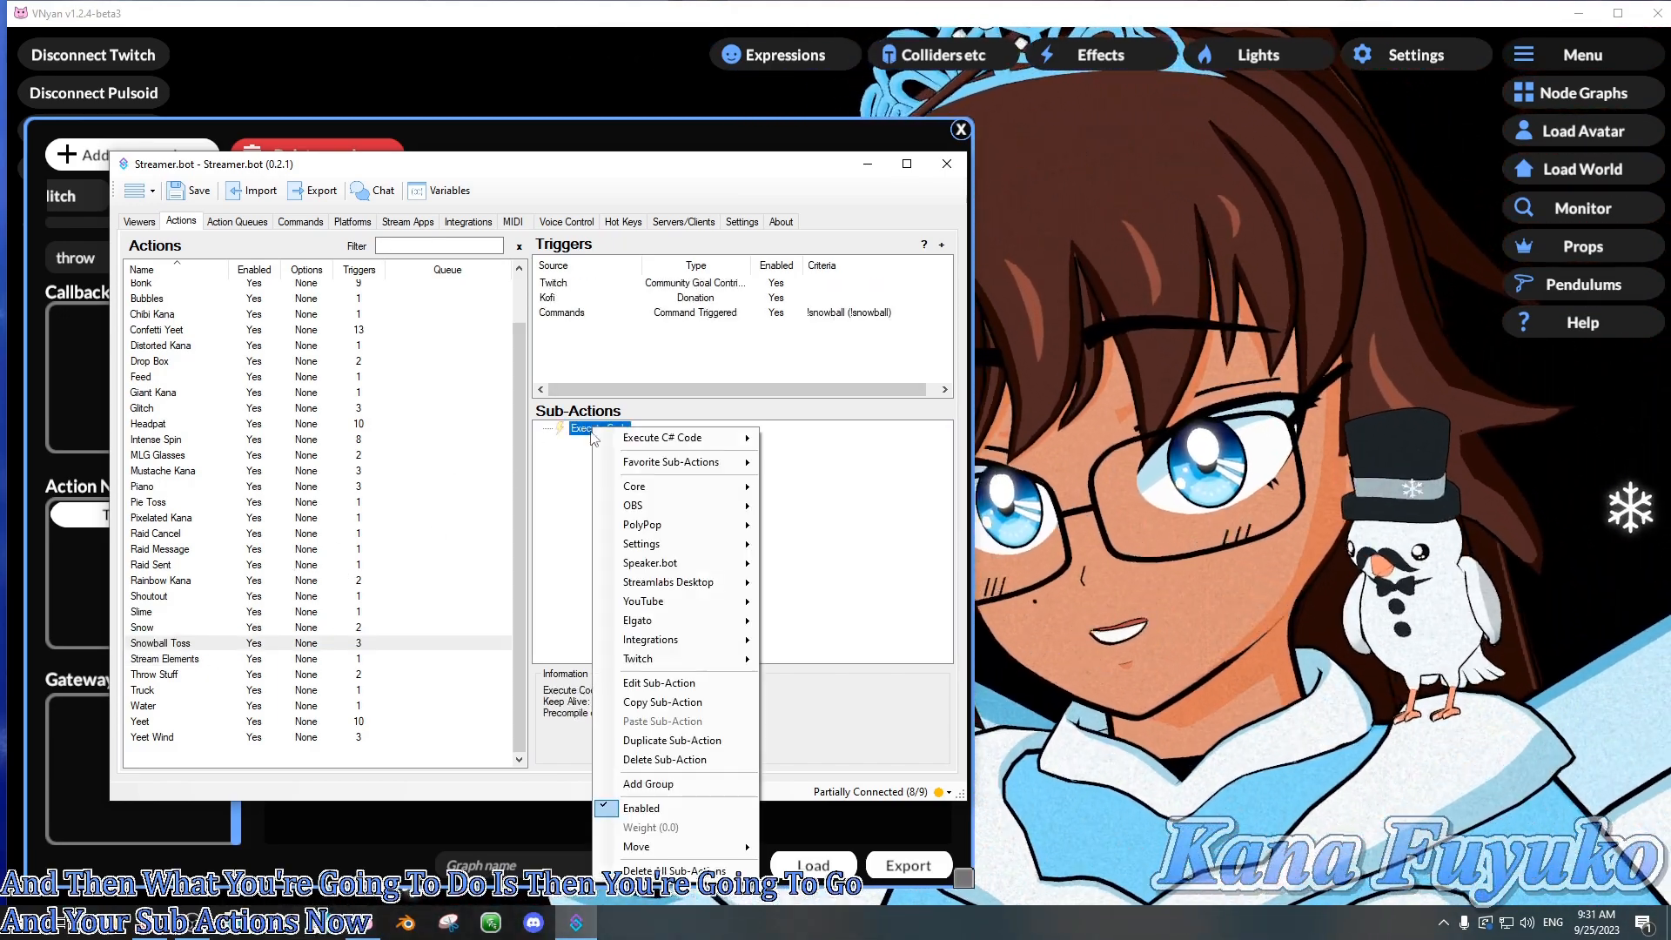
click(645, 683)
key(ctrl+a)
key(ctrl+c)
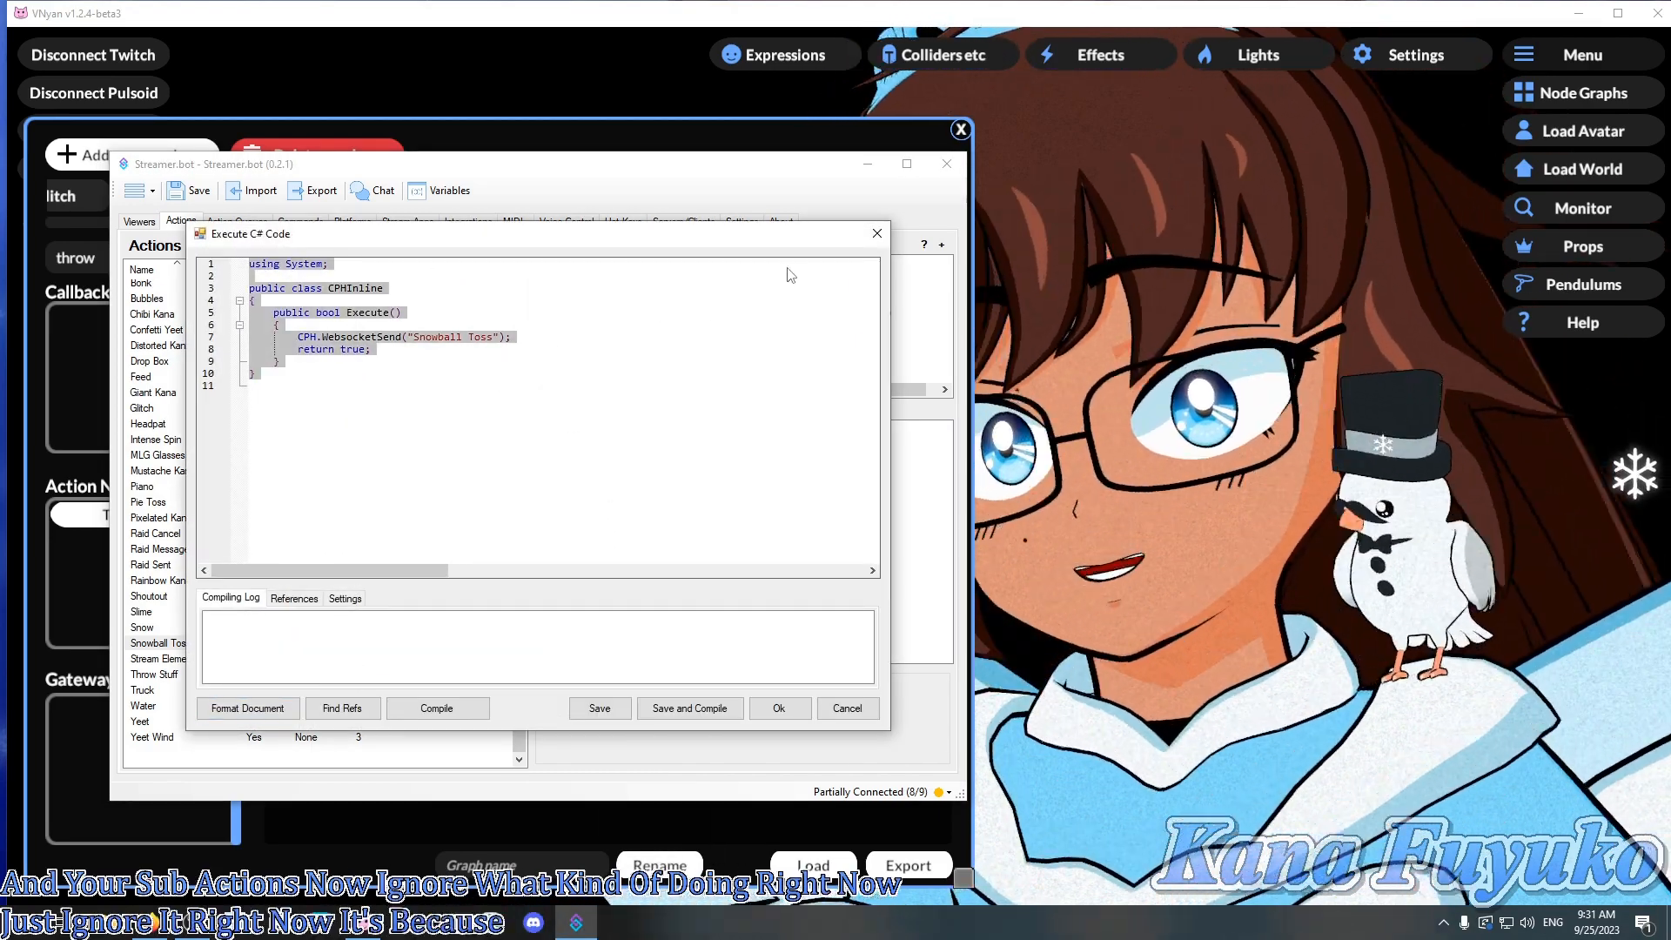
click(878, 233)
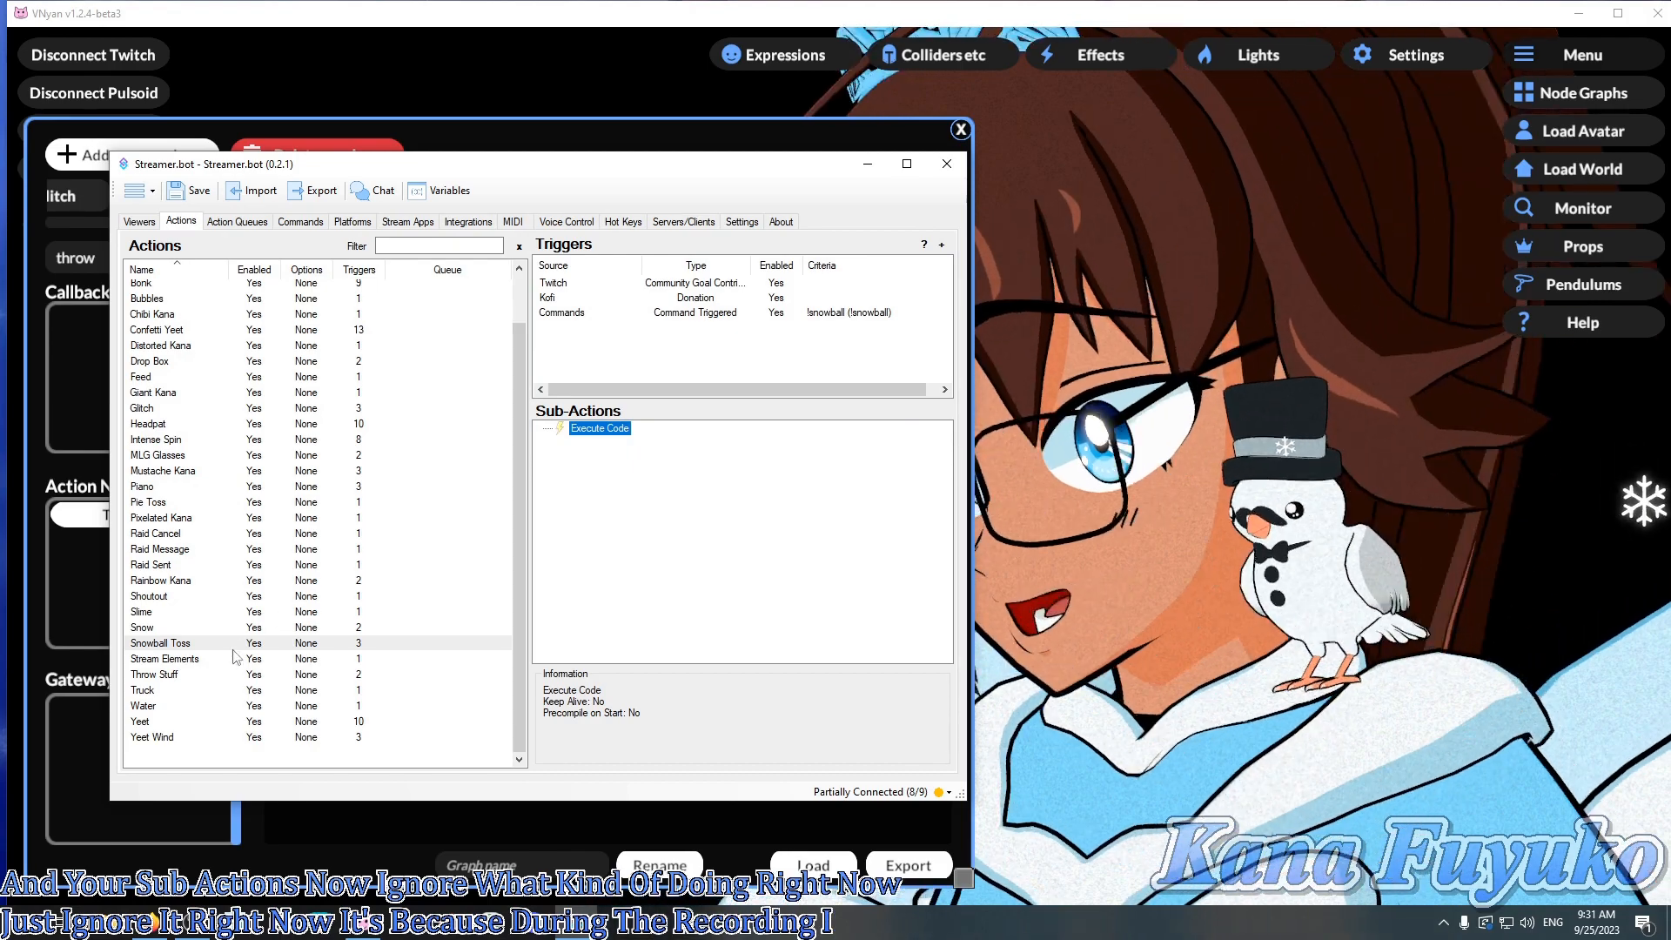
click(208, 671)
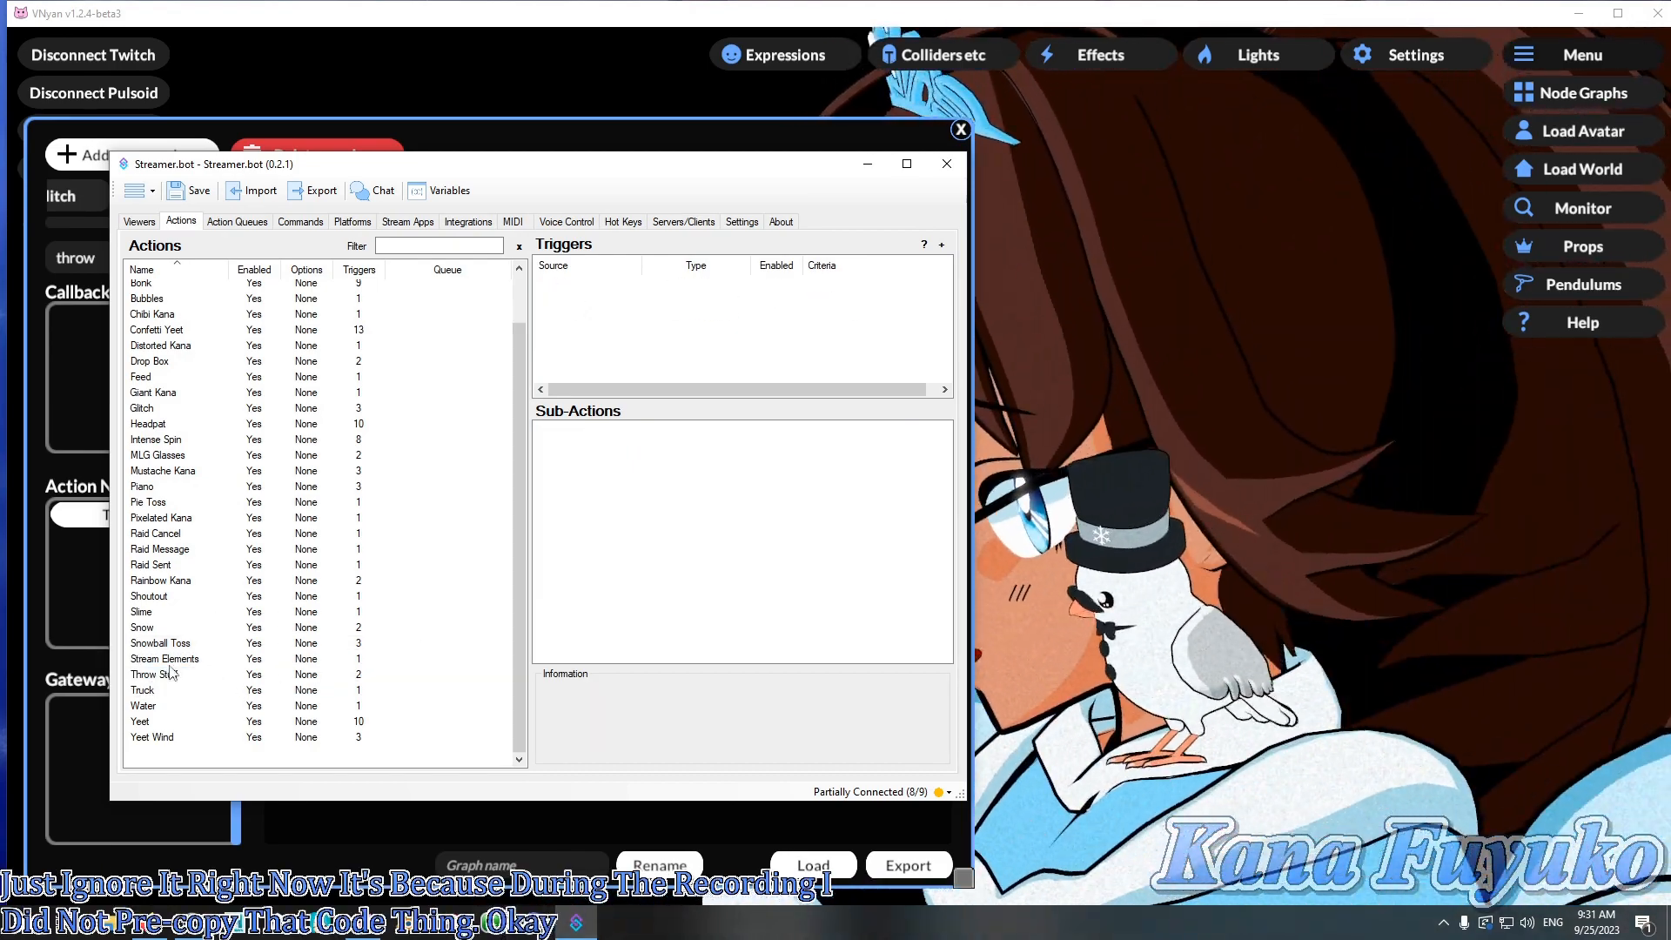
click(179, 661)
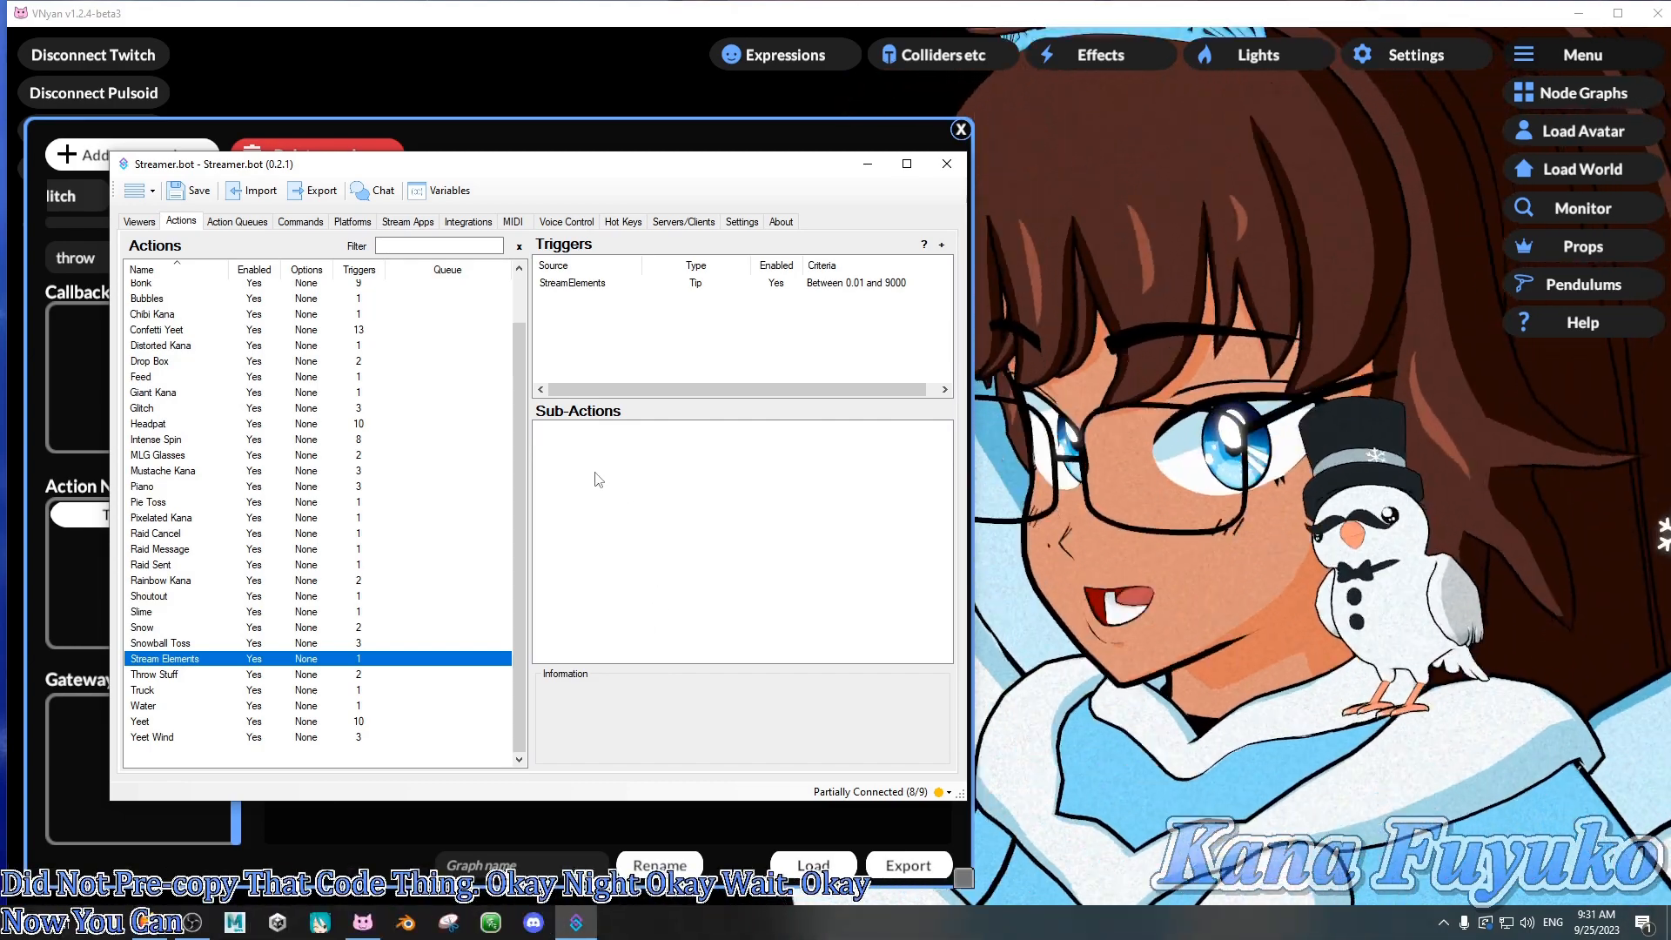
right_click(595, 500)
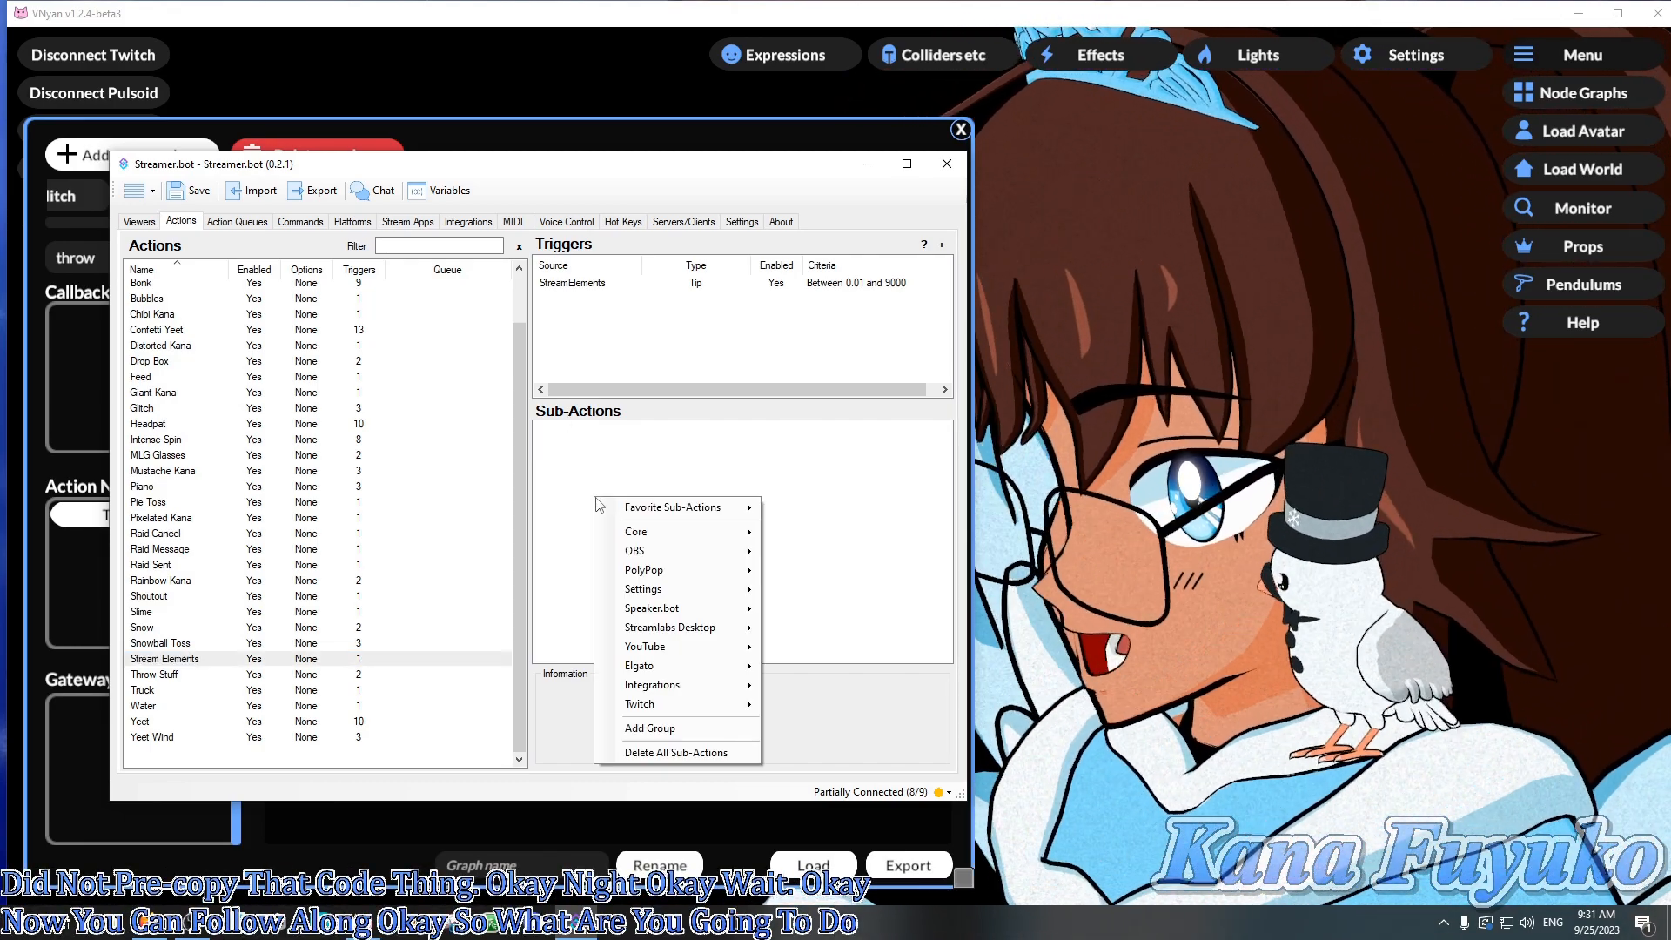
mouse_move(637, 537)
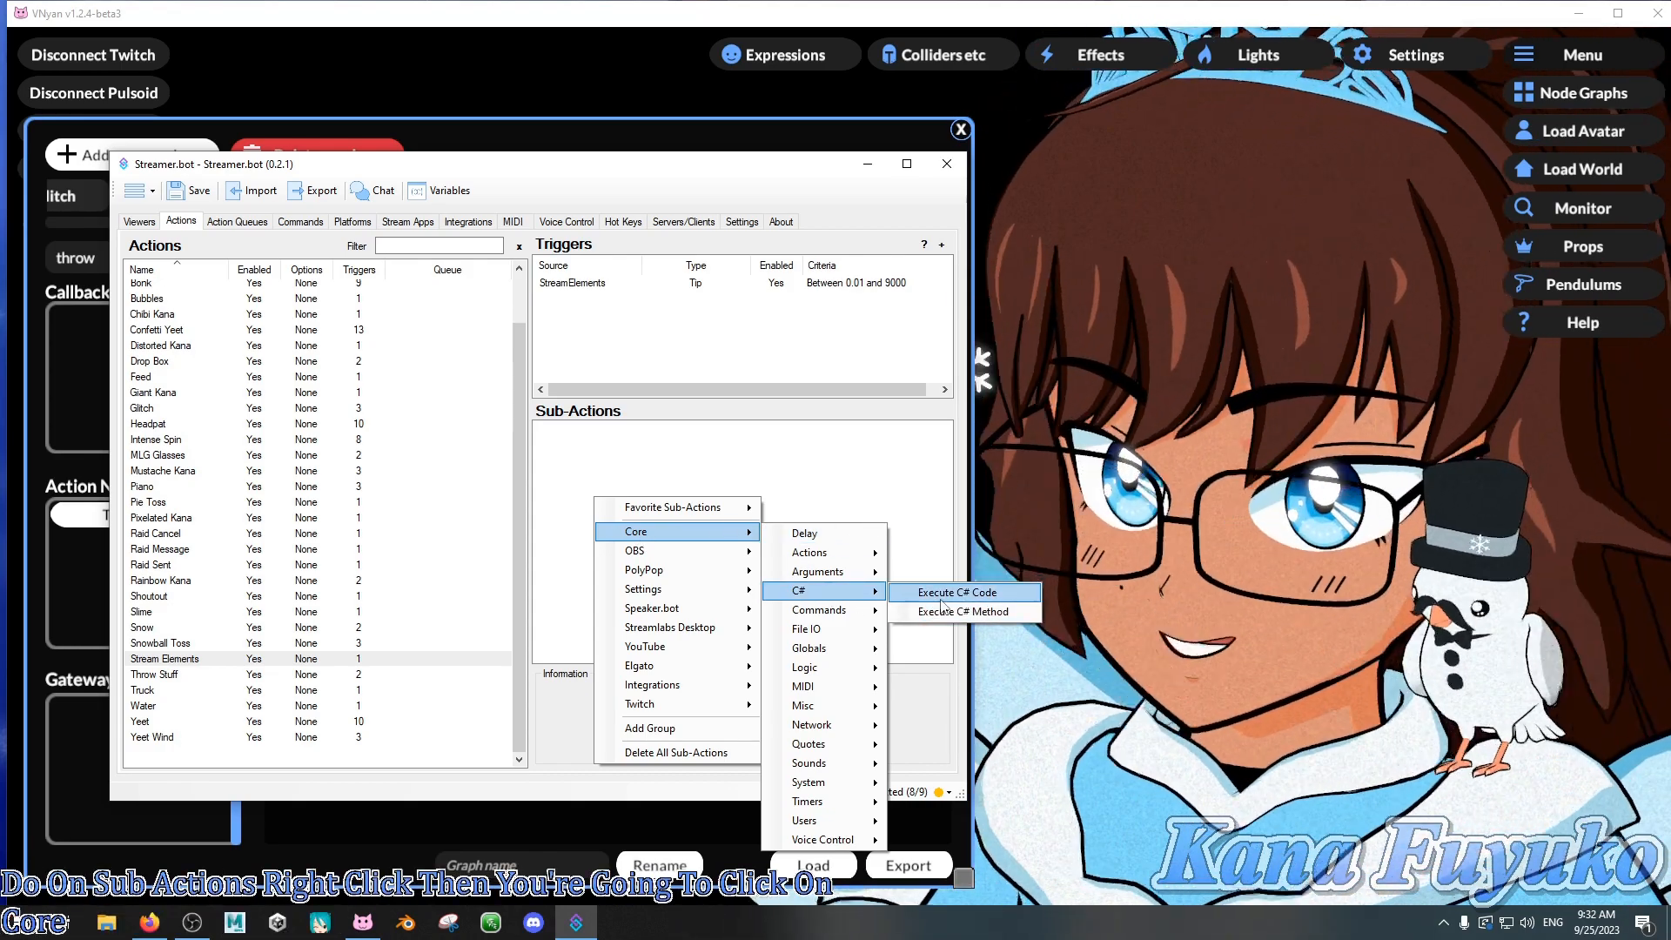
click(942, 597)
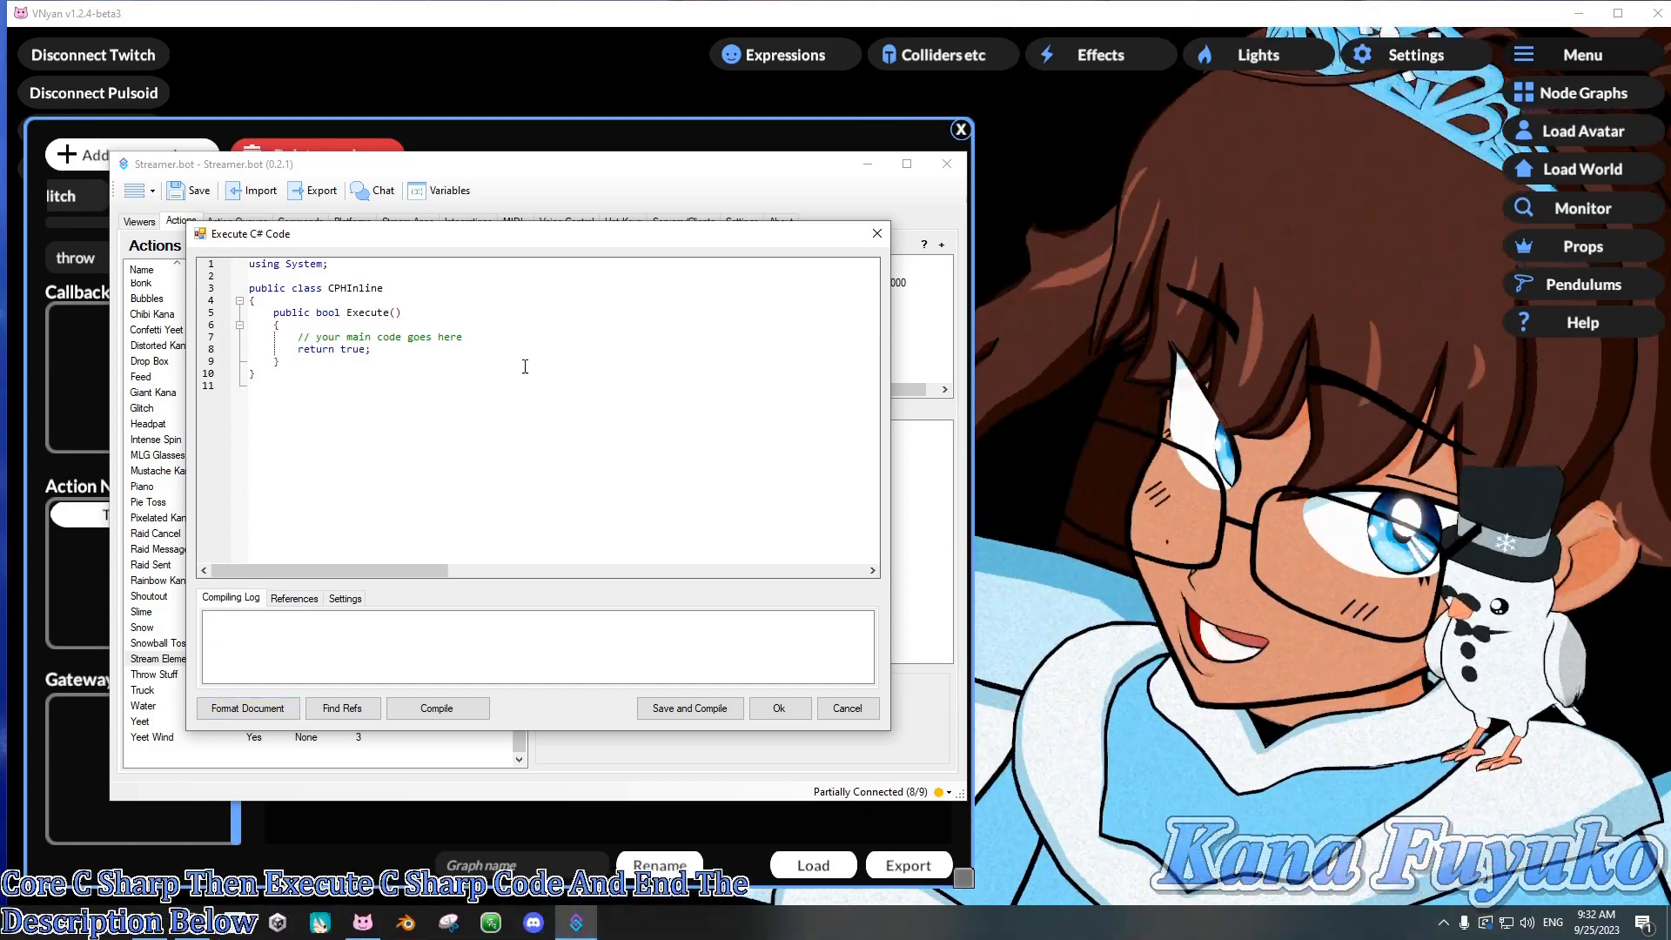
key(ctrl+a)
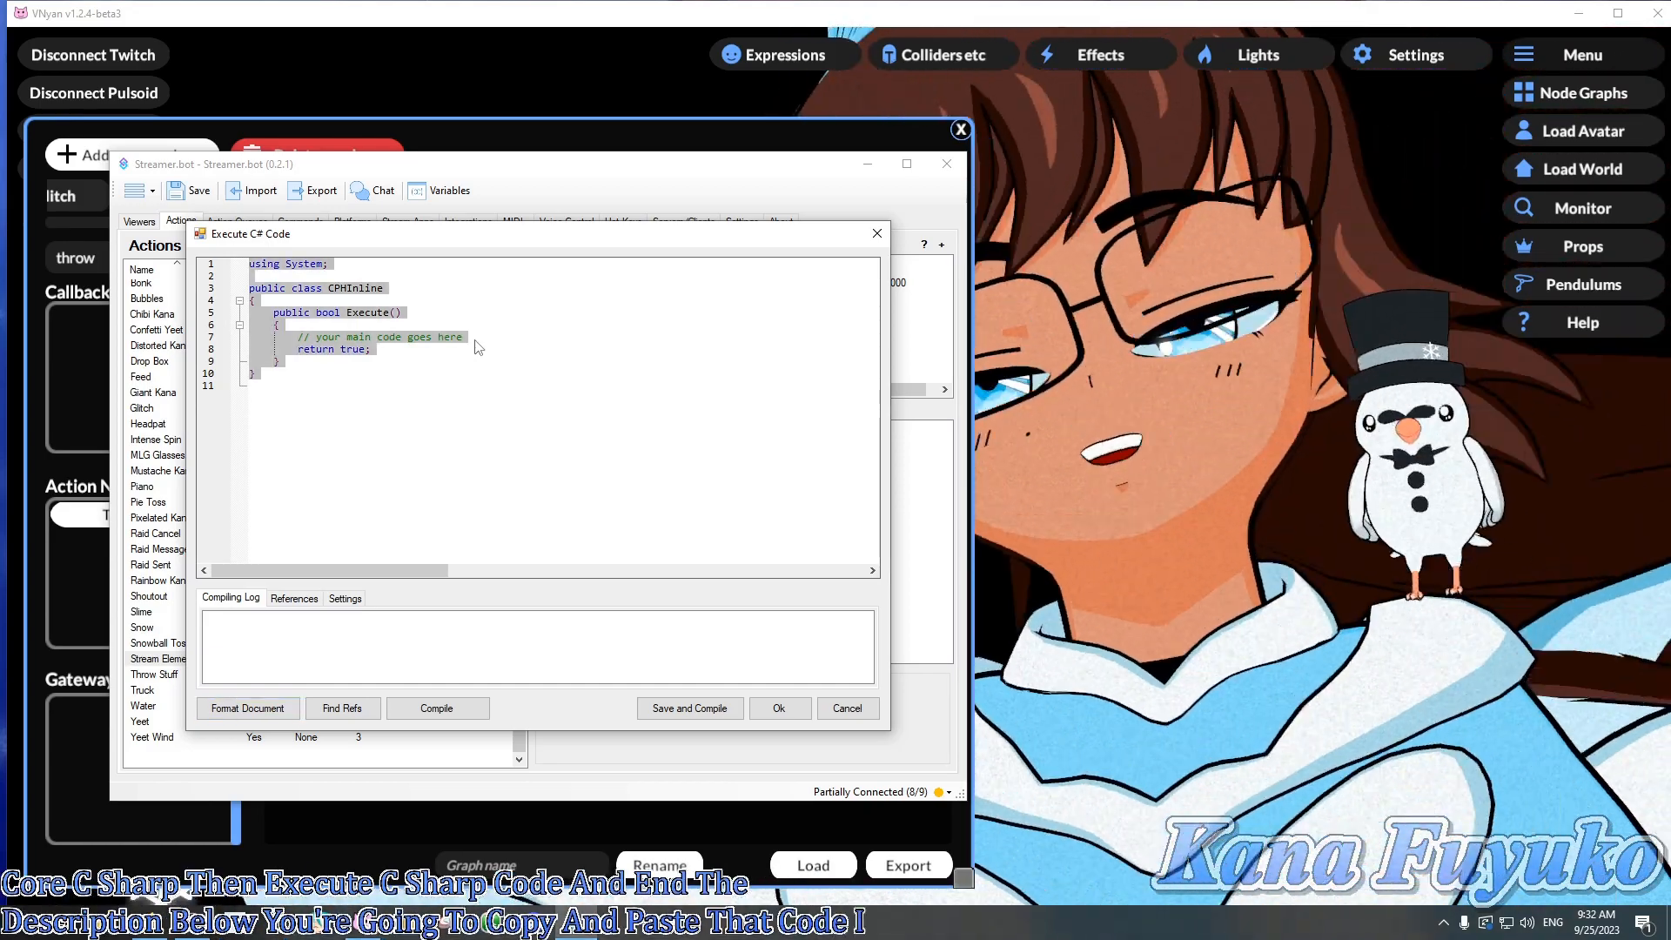
key(ctrl+v)
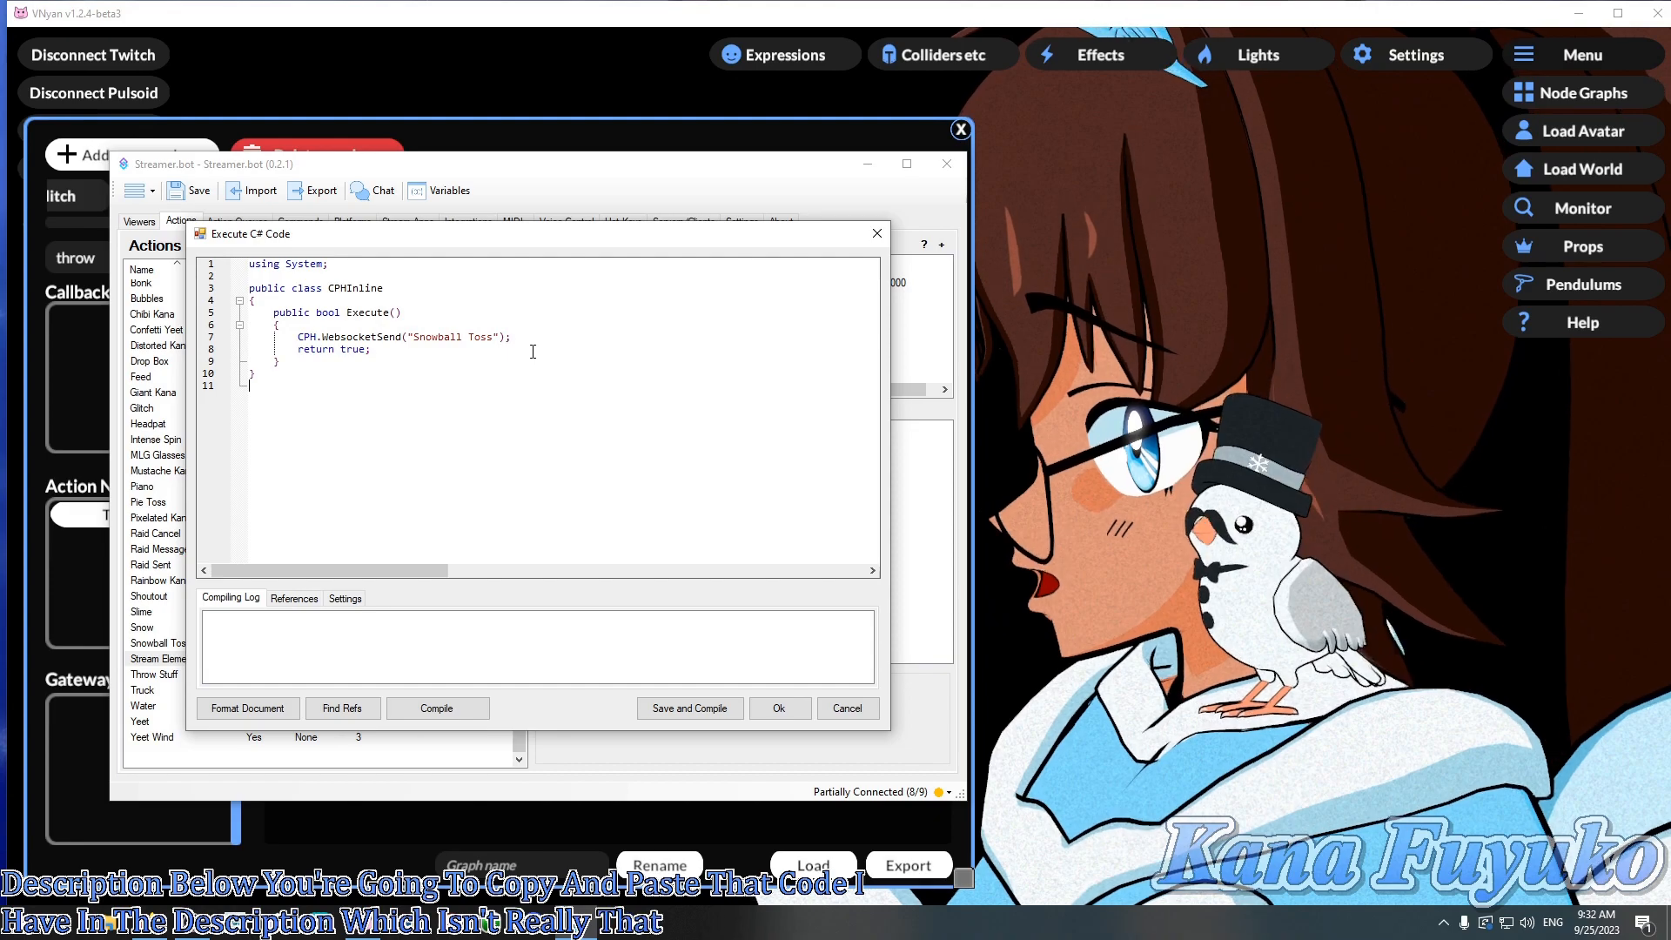
drag(280, 325, 246, 316)
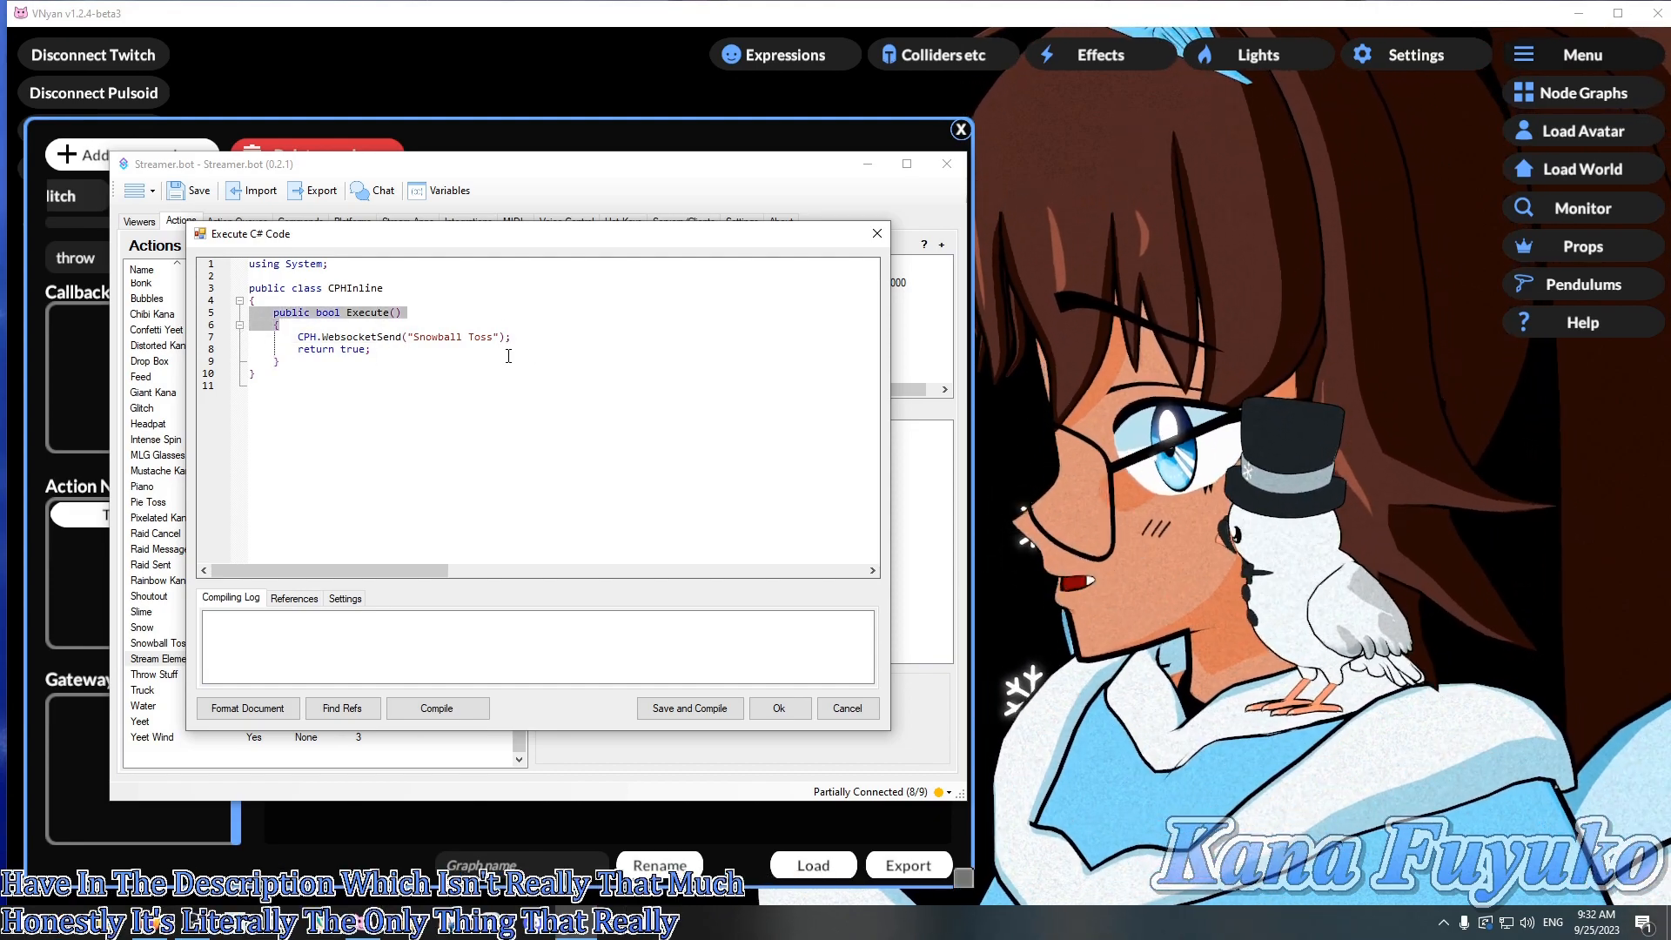
click(232, 337)
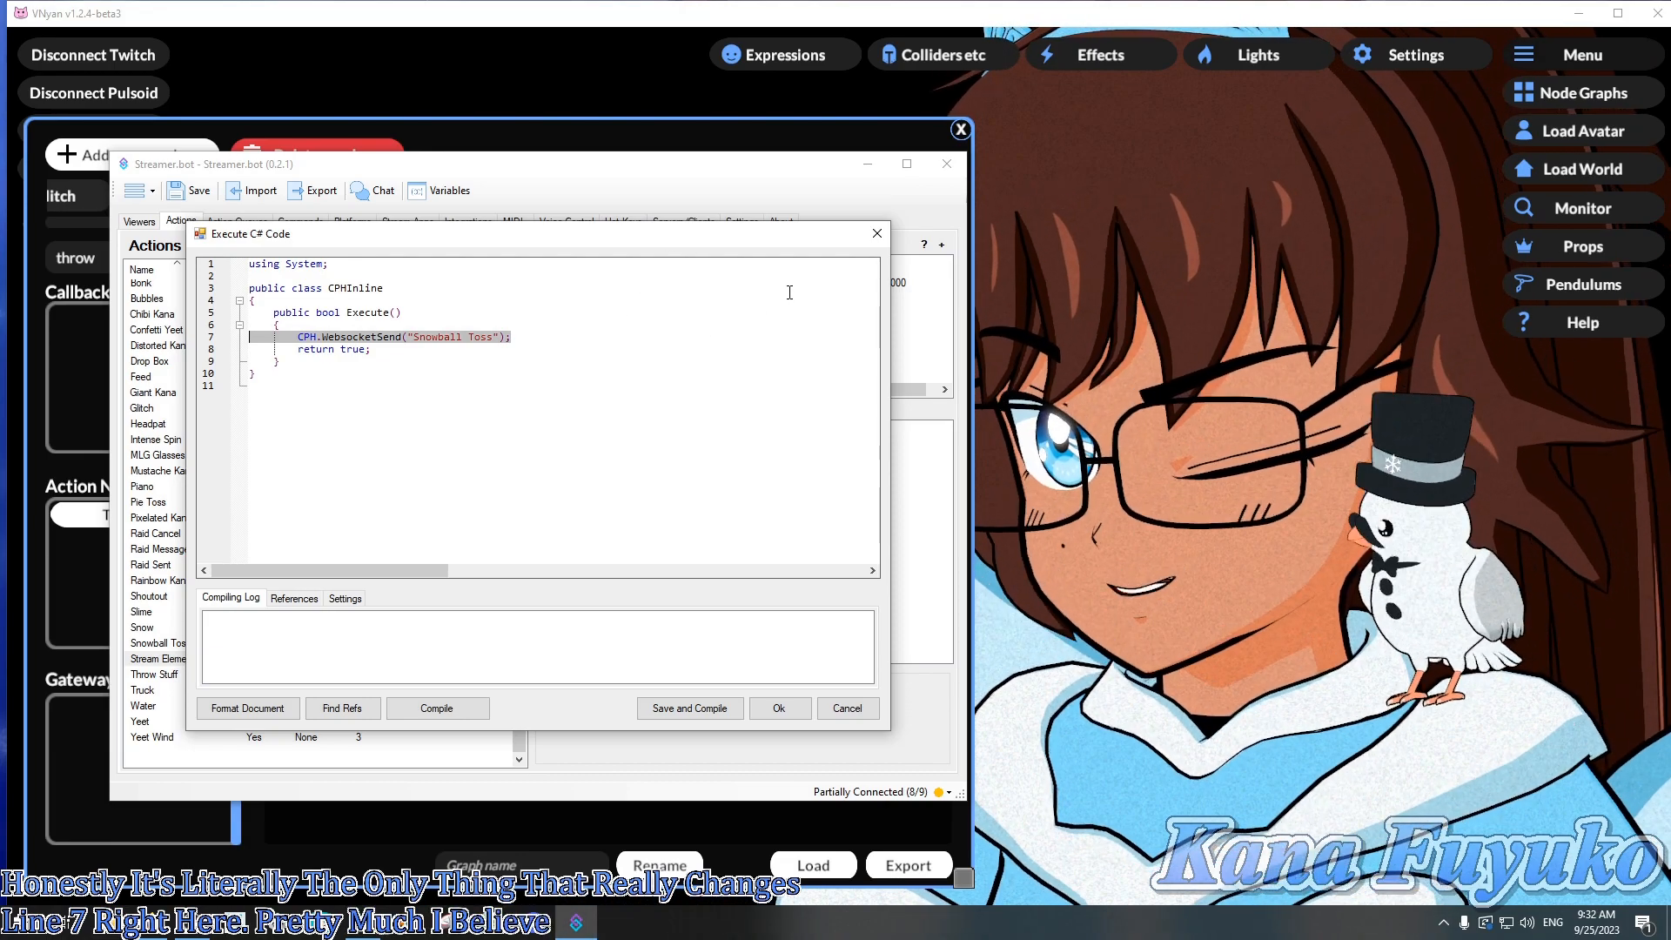
click(877, 234)
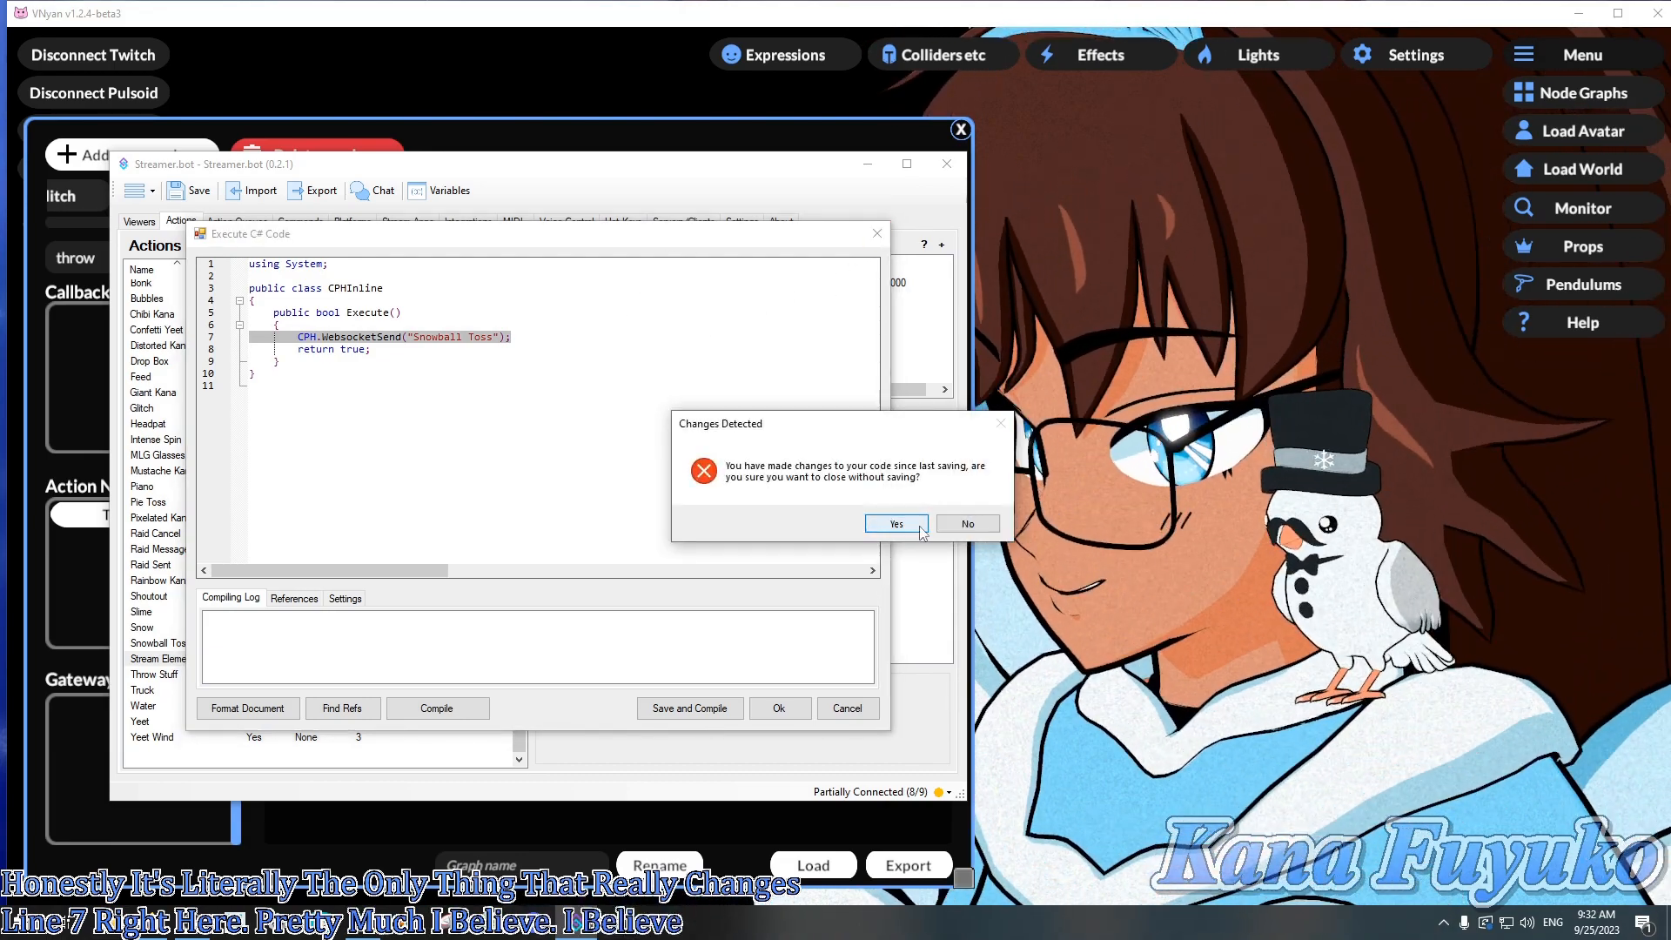
click(912, 523)
right_click(592, 522)
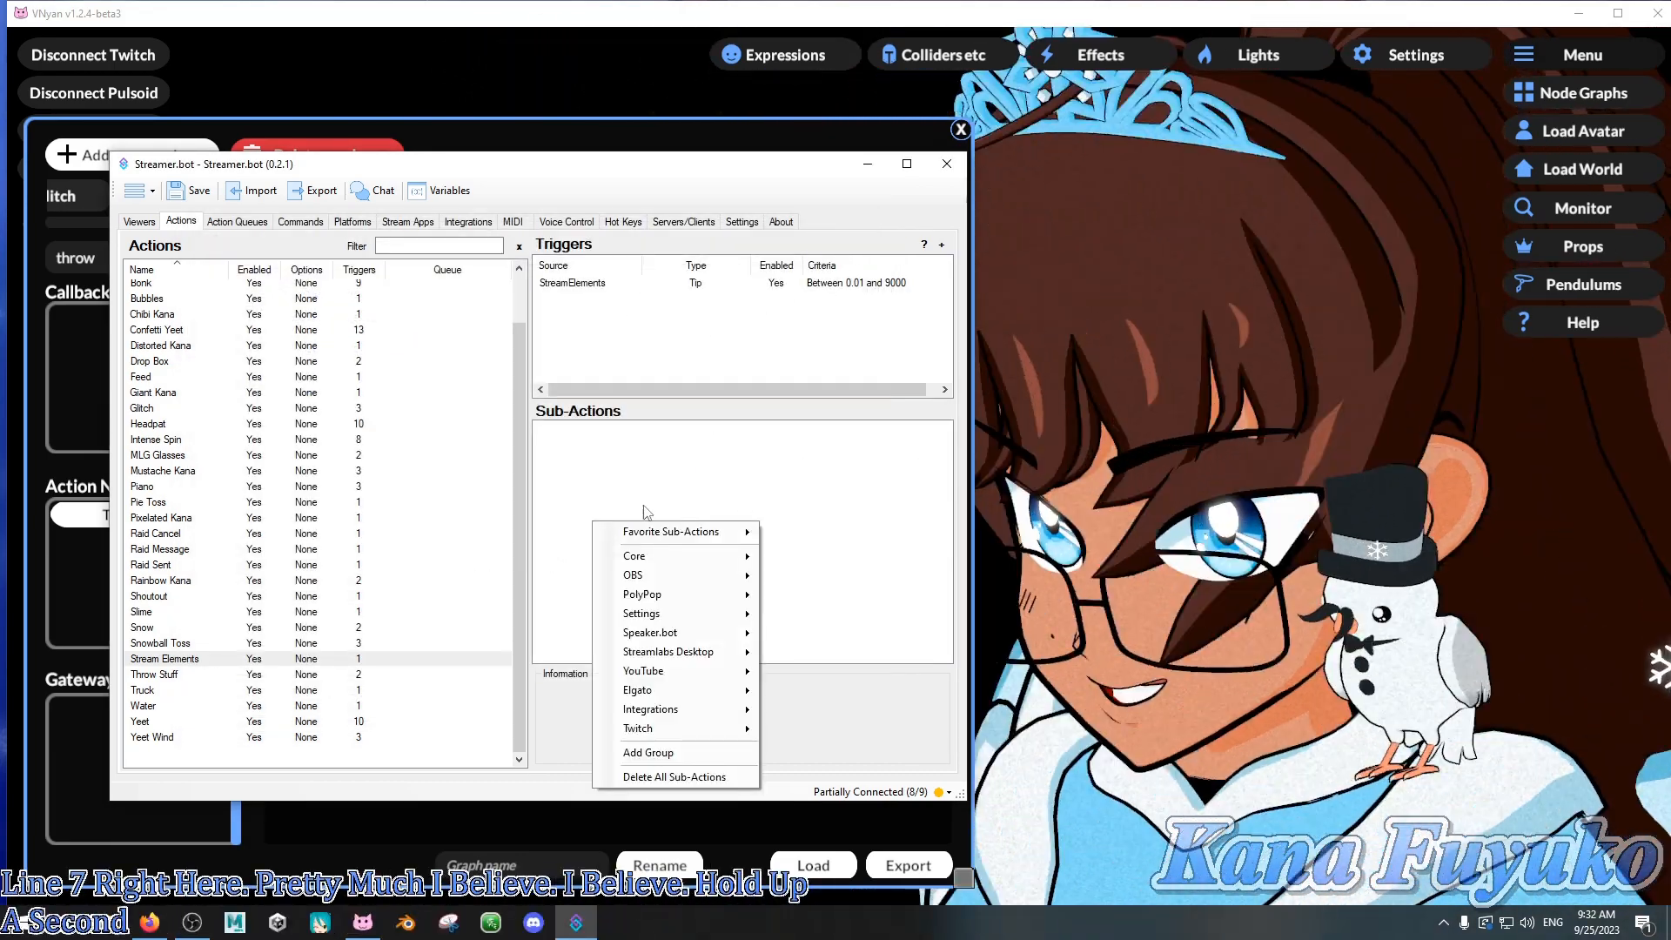
click(702, 552)
- Add an Execute C# Code sub-action to the Stream Elements action, using the copied code without its trailing empty line
right_click(667, 493)
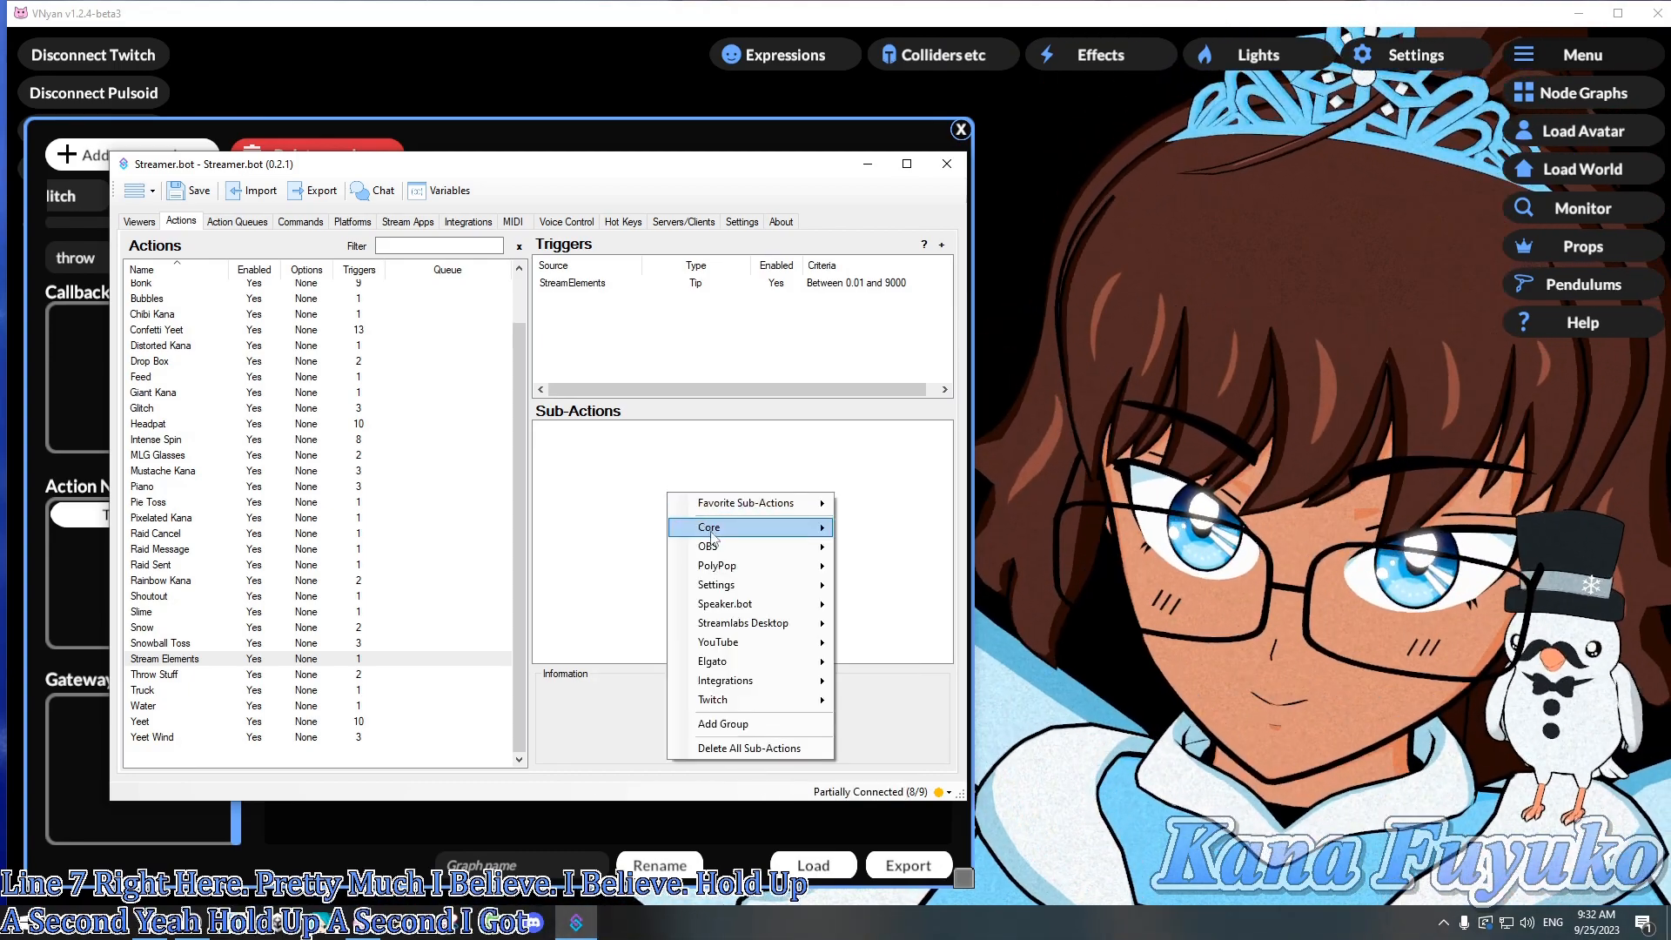
mouse_move(912, 589)
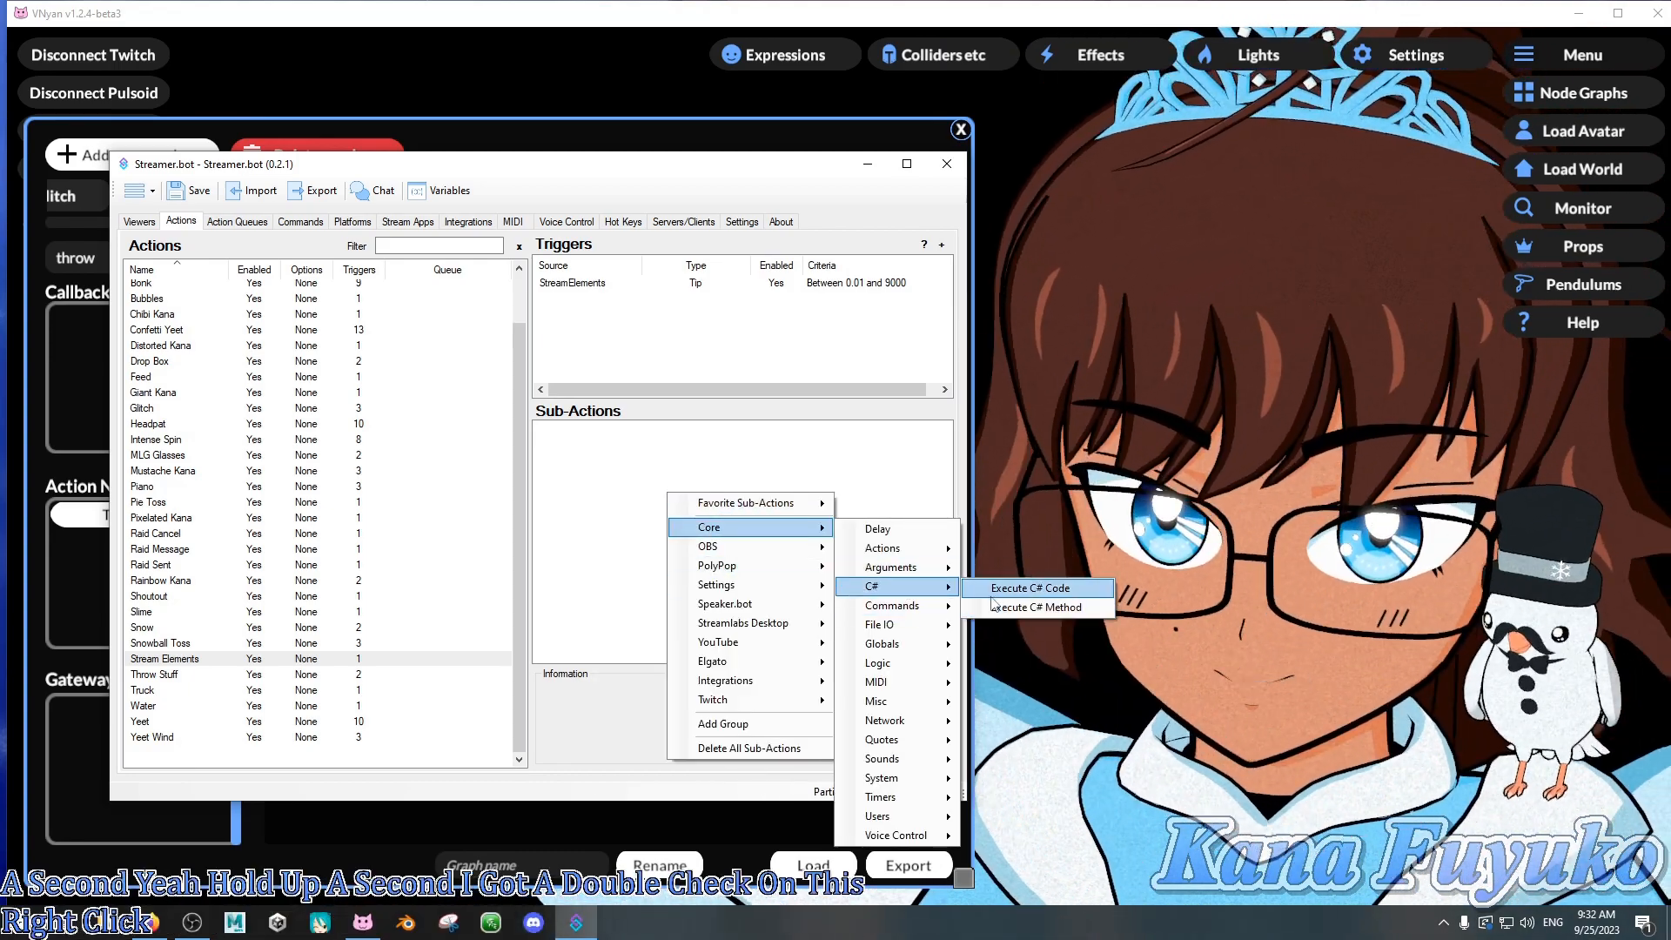
click(1001, 588)
drag(248, 288, 221, 262)
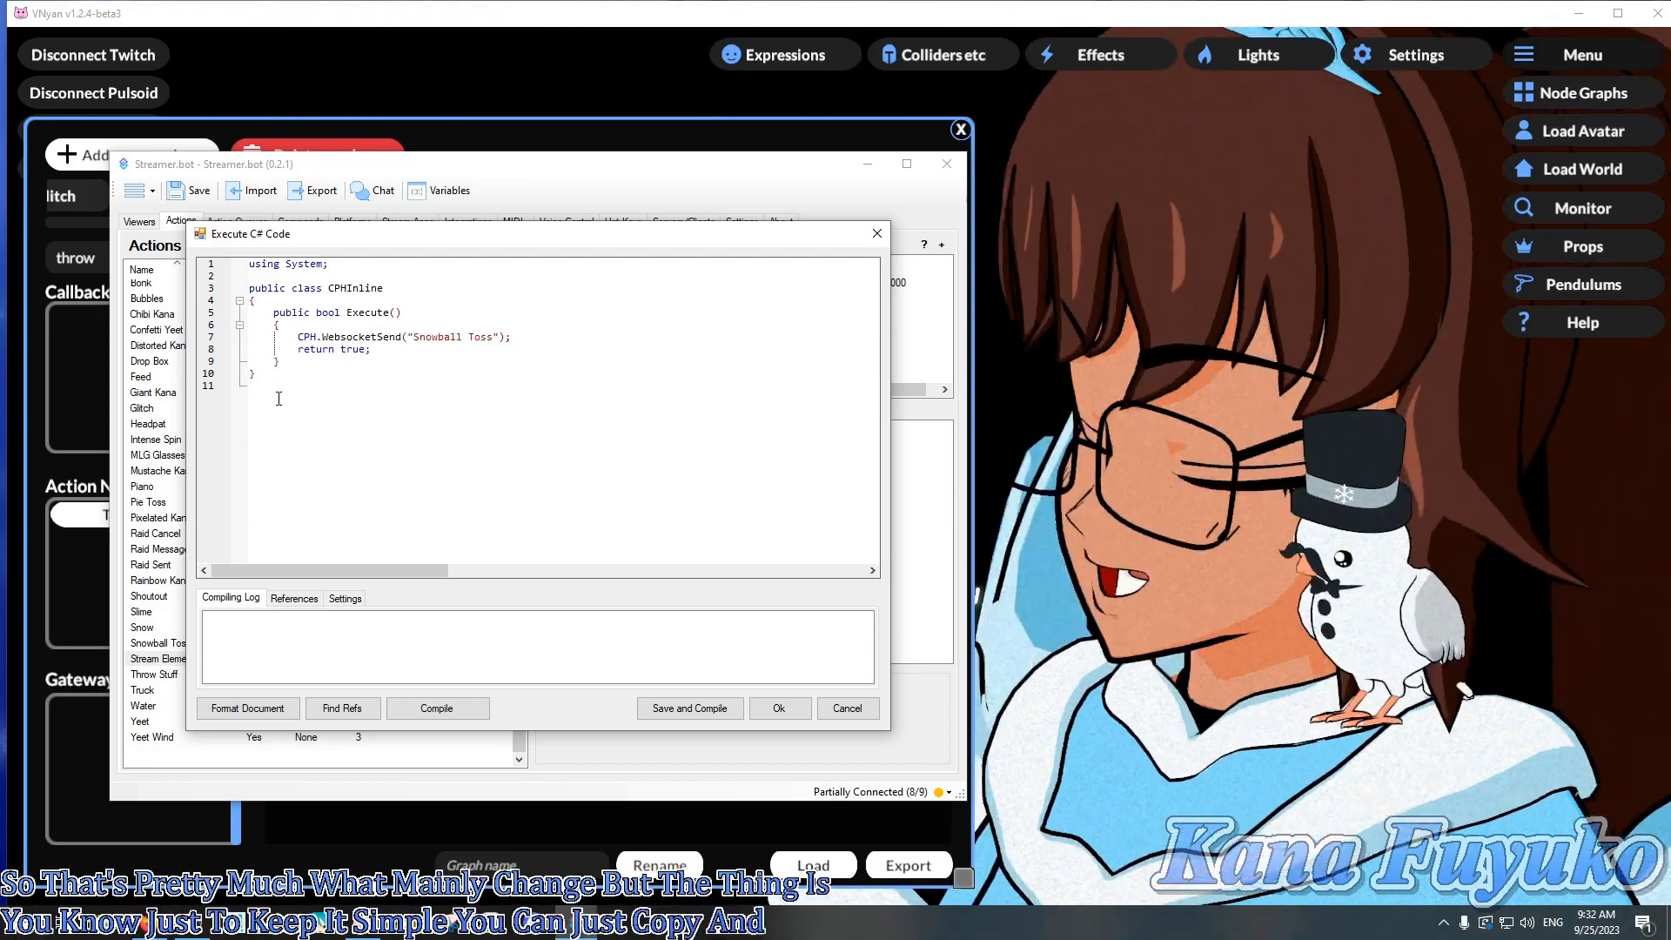
key(BackSpace)
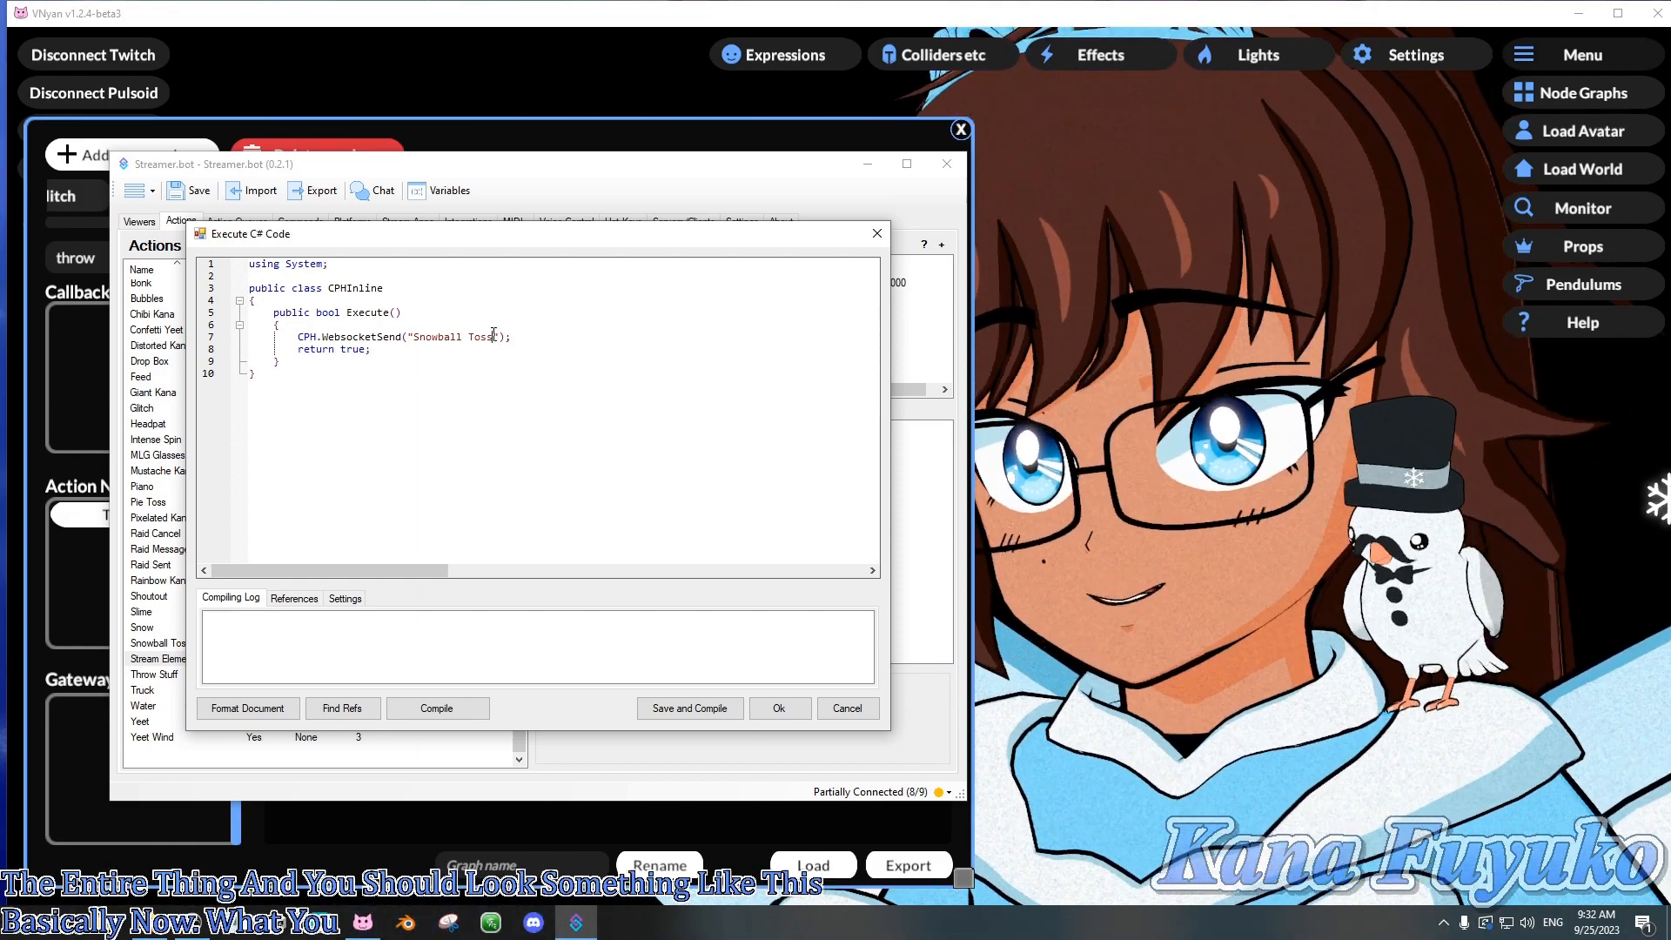
- Replace the quoted WebsocketSend text with Stream Elements, matching VNyan's WebSocket Command node, and accept the code
drag(494, 336, 415, 336)
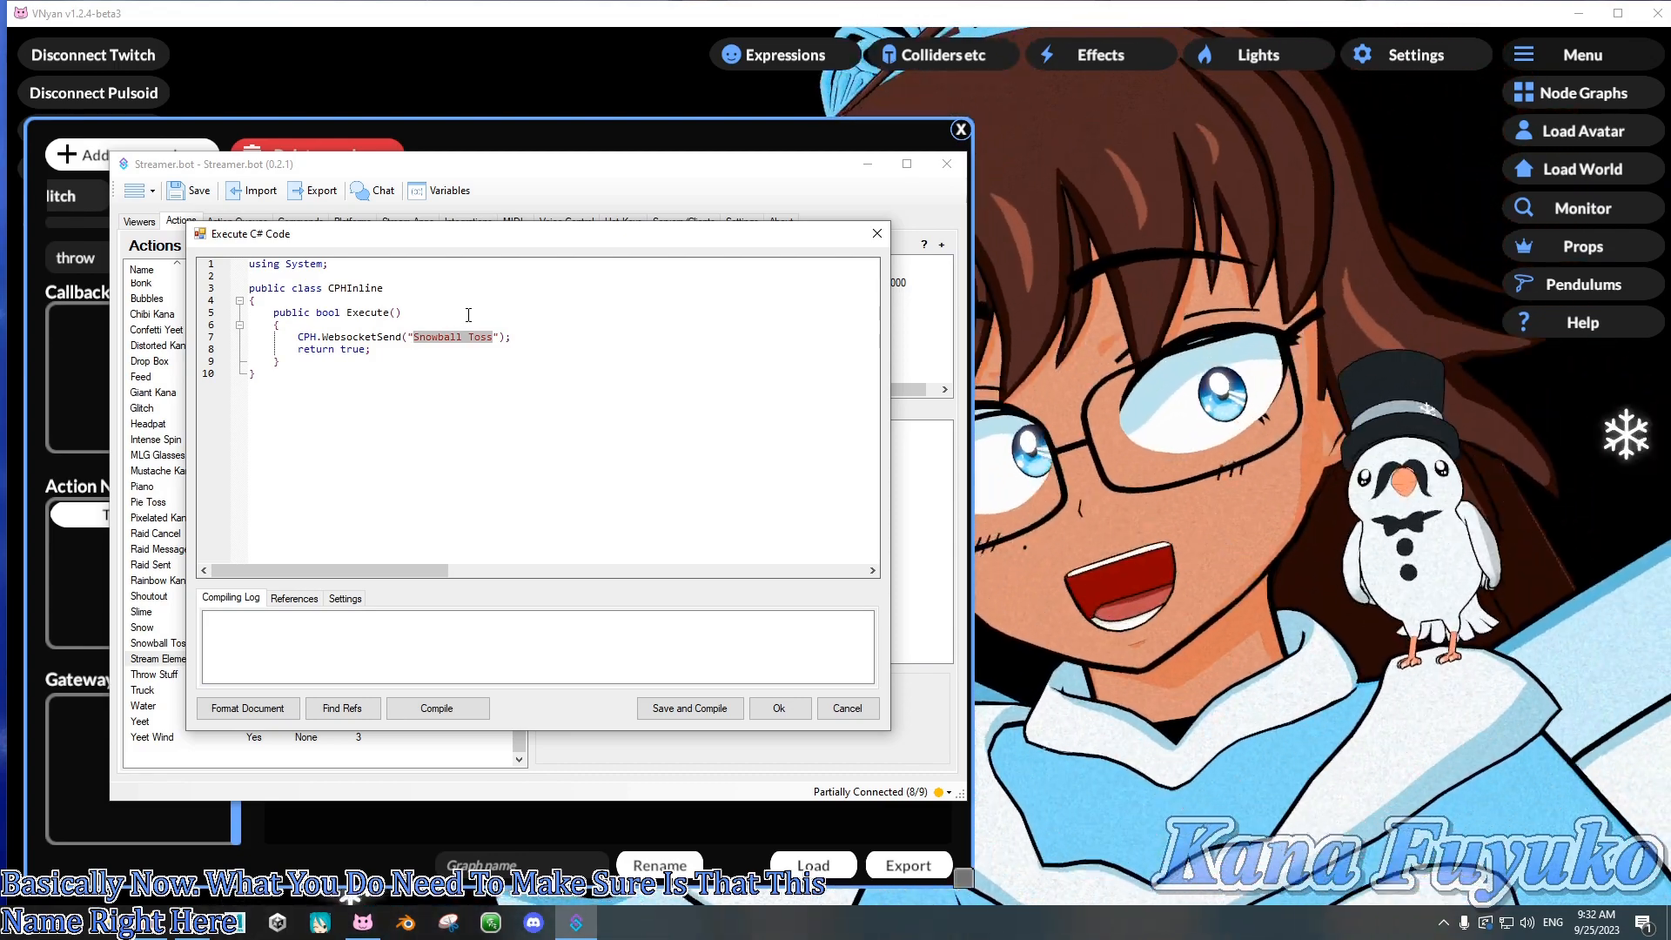
click(1101, 558)
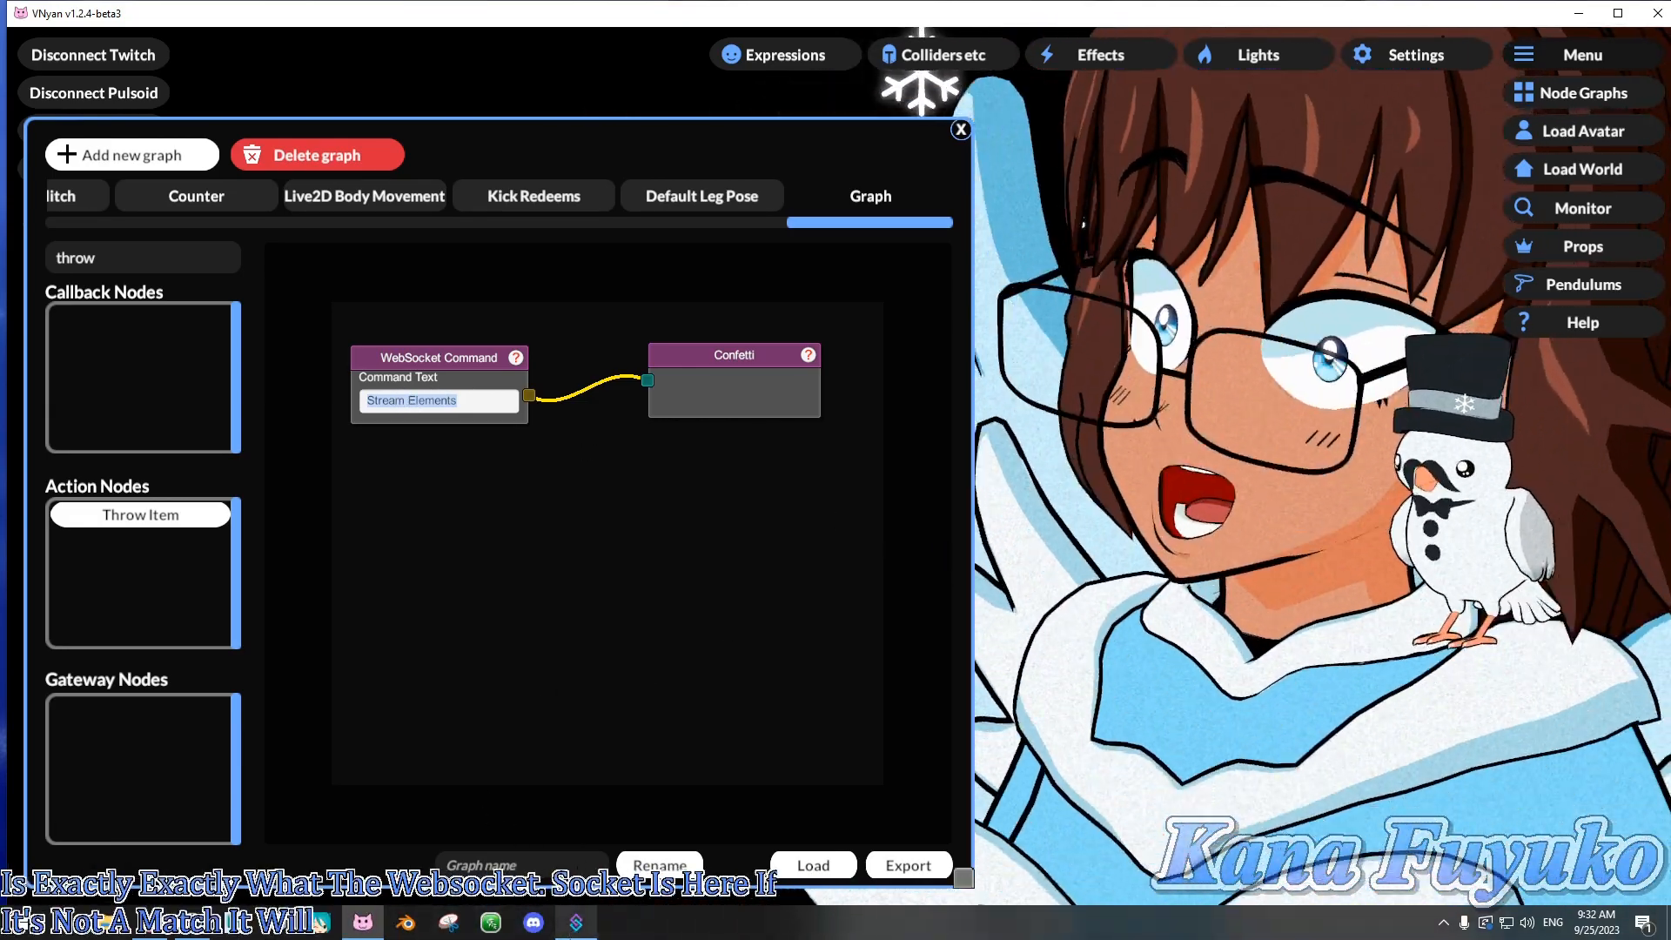
click(578, 922)
text(Stream Elements)
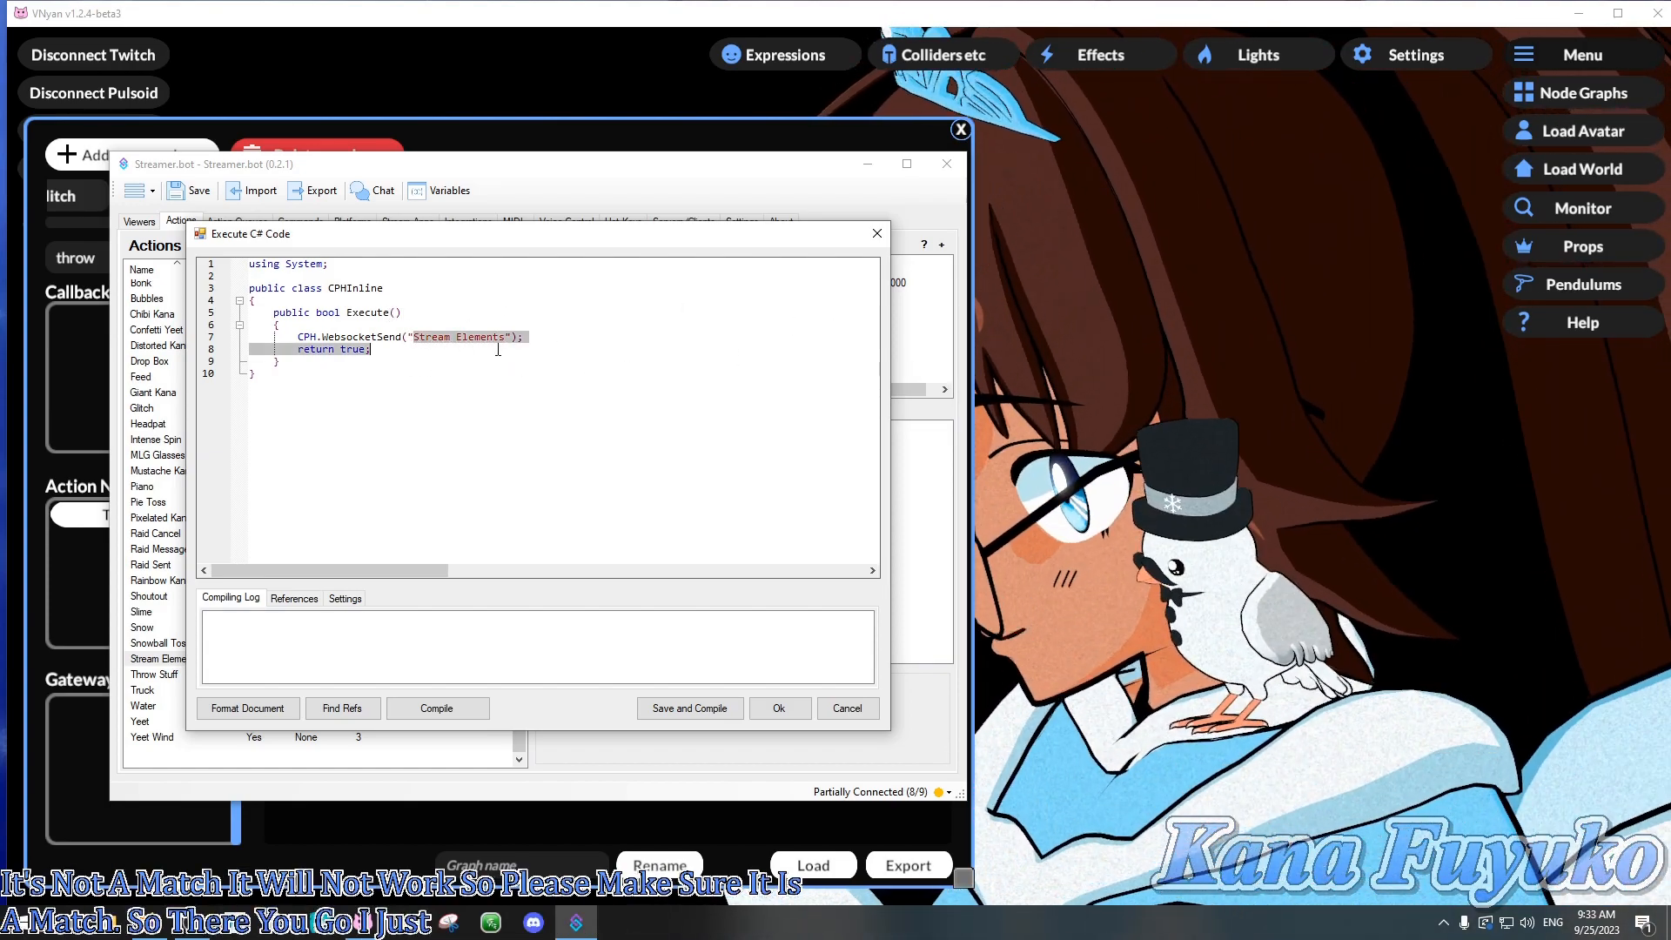
click(463, 351)
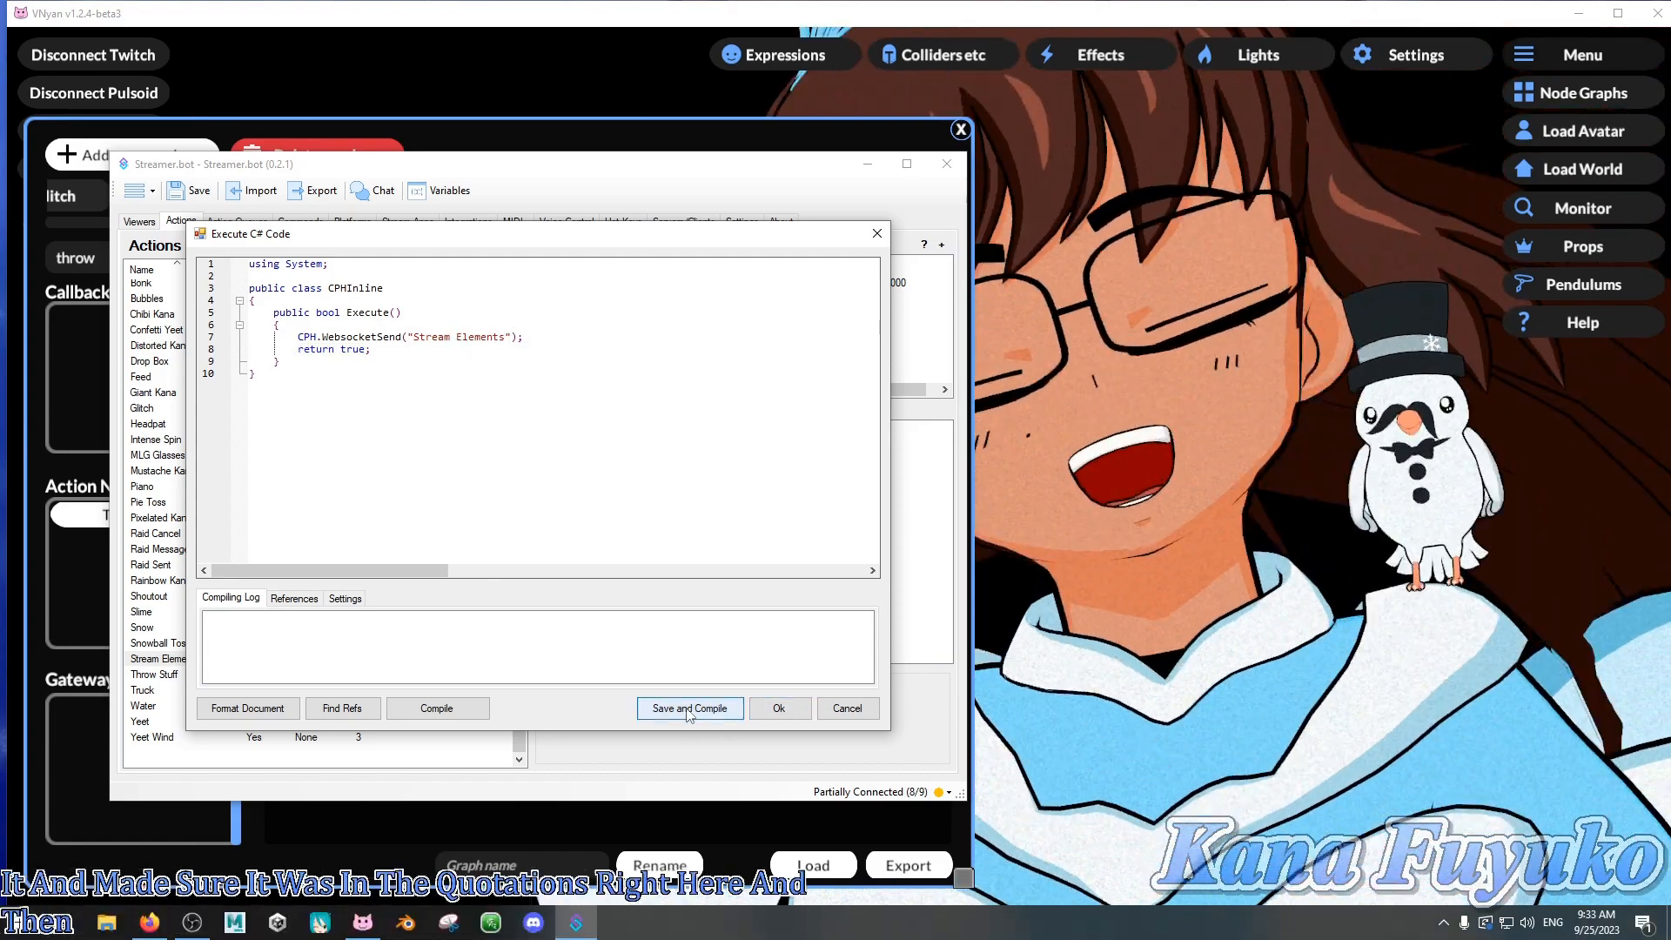
click(779, 709)
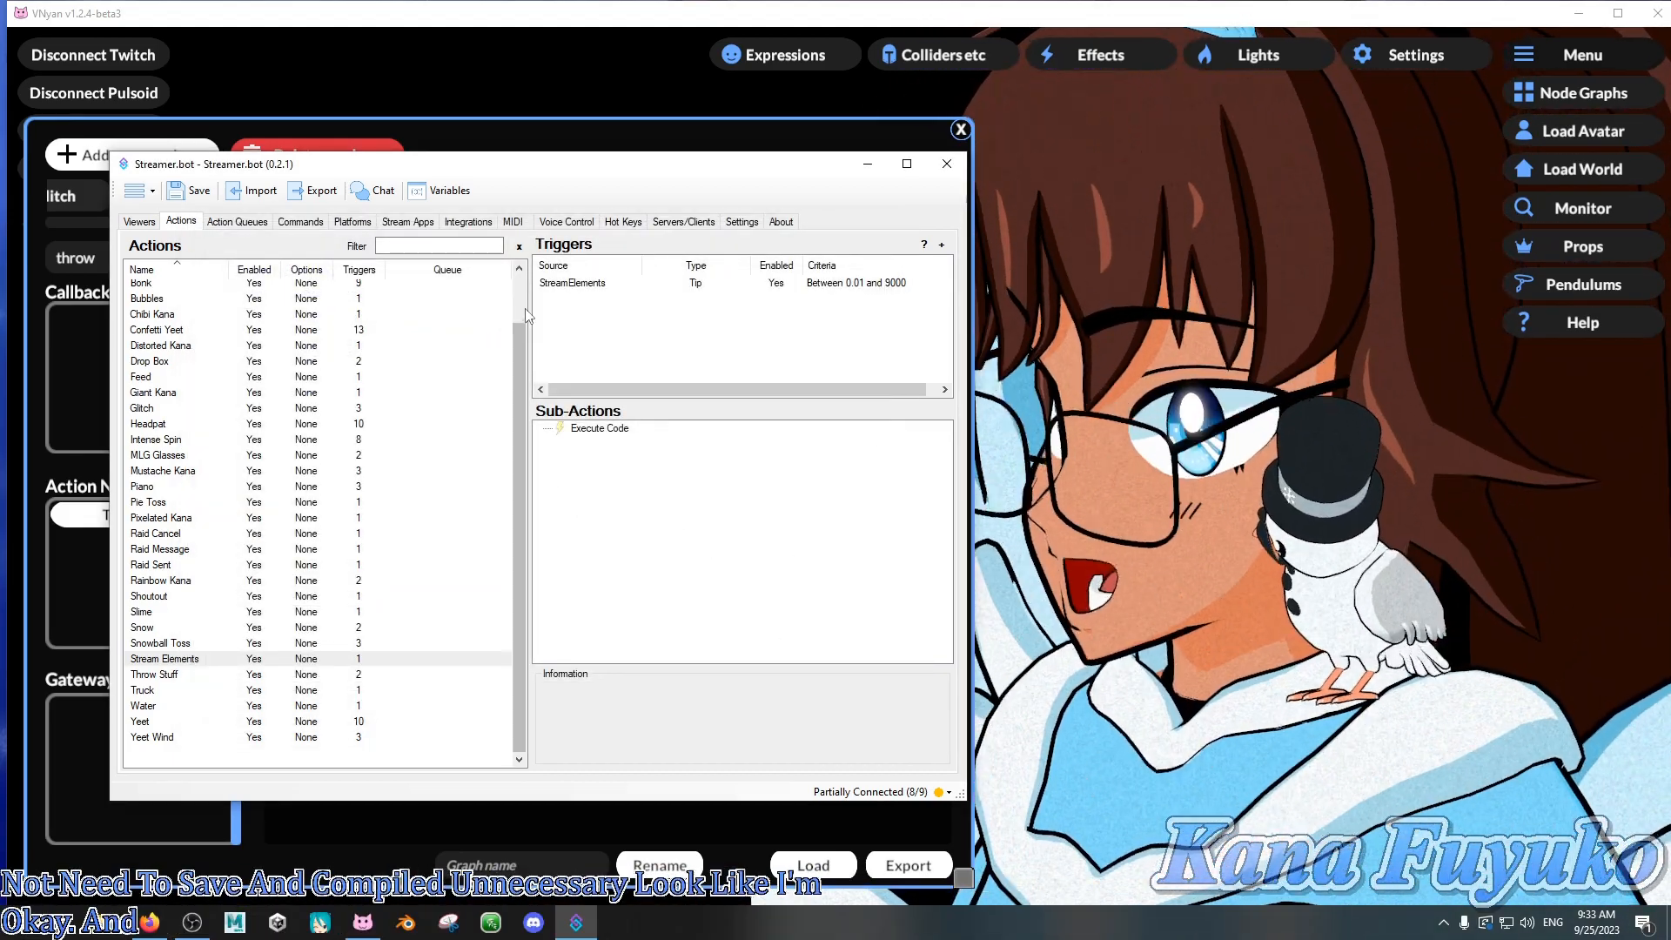
- Check the connection status of the individual services, such as OBS and StreamElements
click(876, 793)
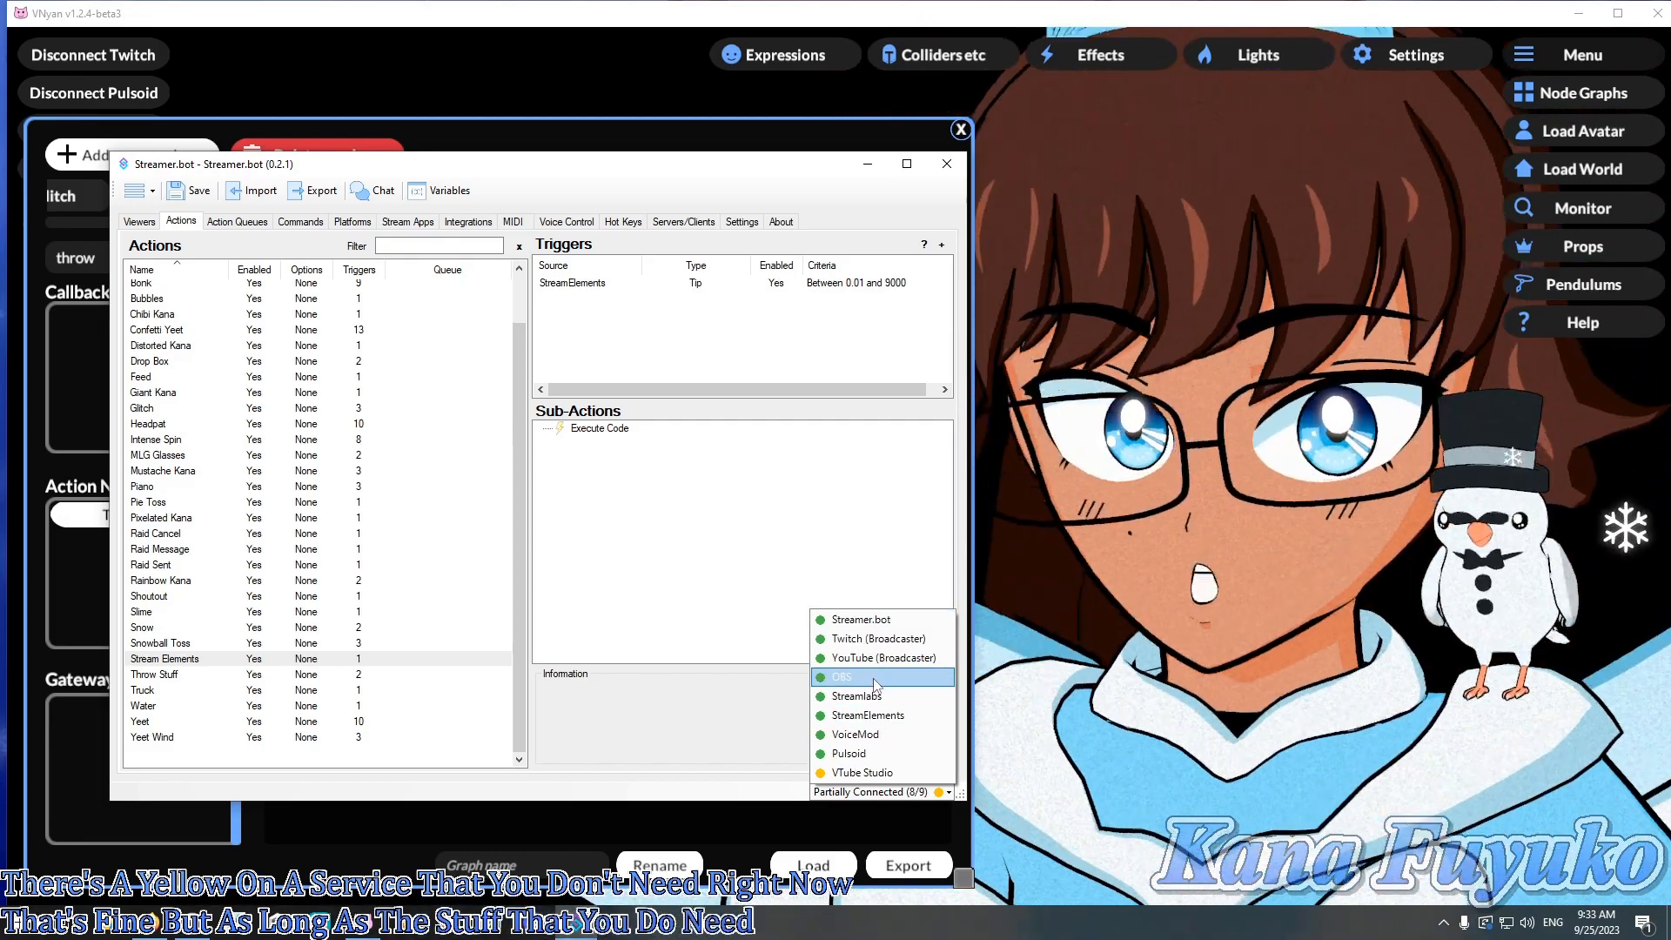
click(738, 553)
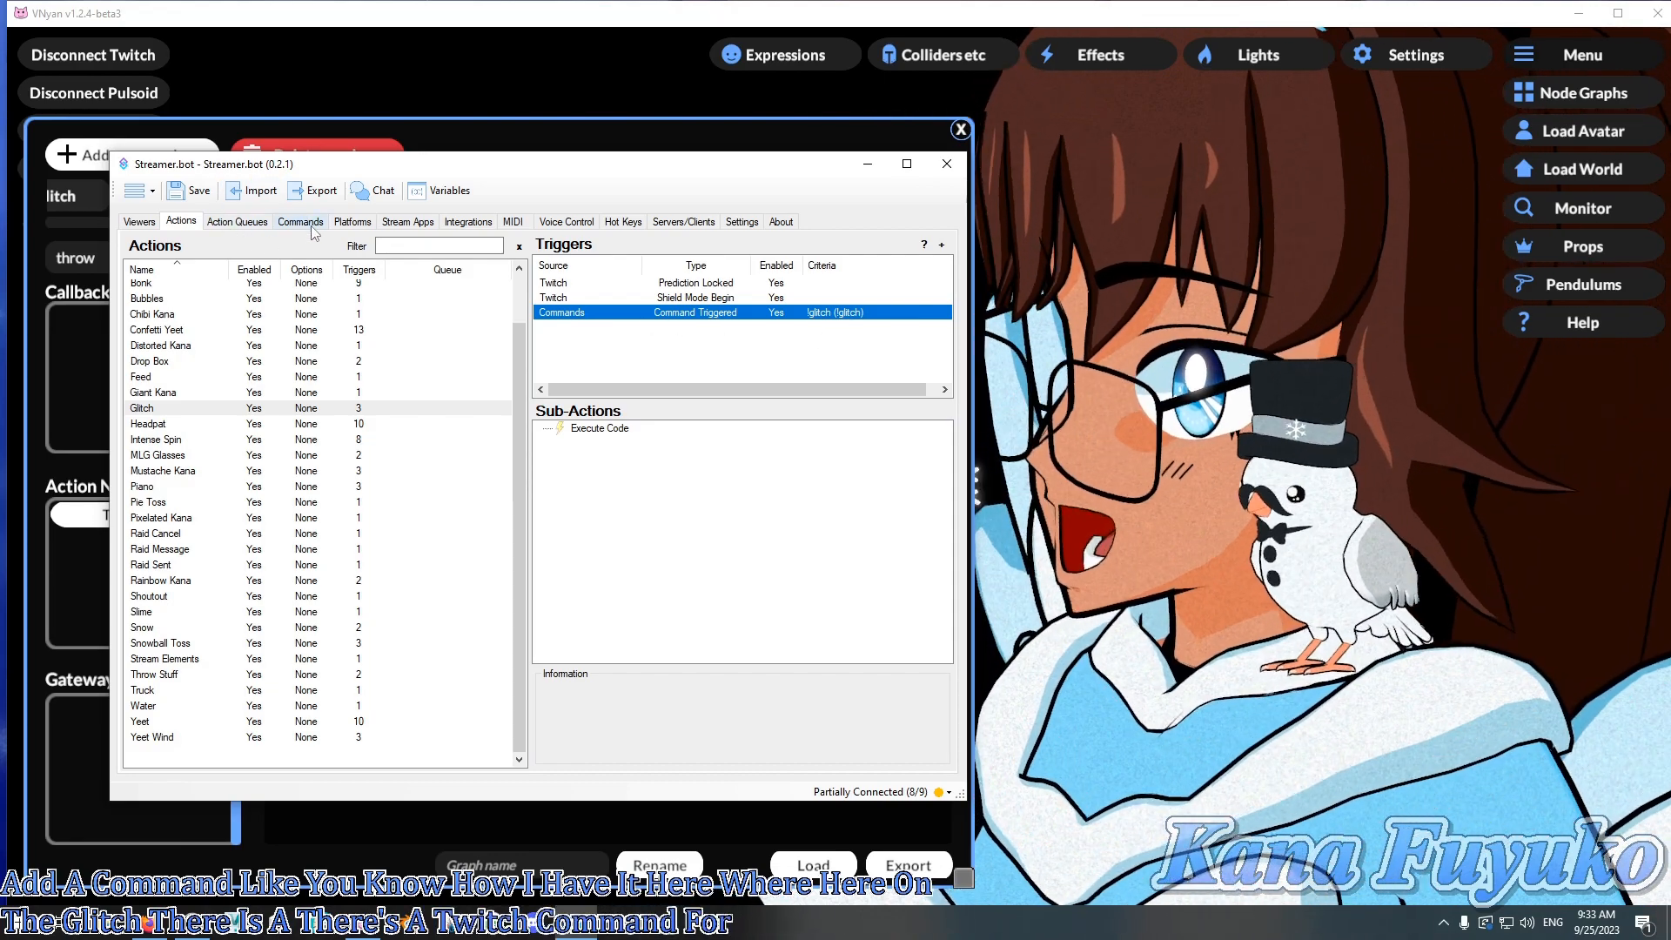
- Open the chat commands list and view the blank form for adding a command, dismissing it without creating one
click(300, 223)
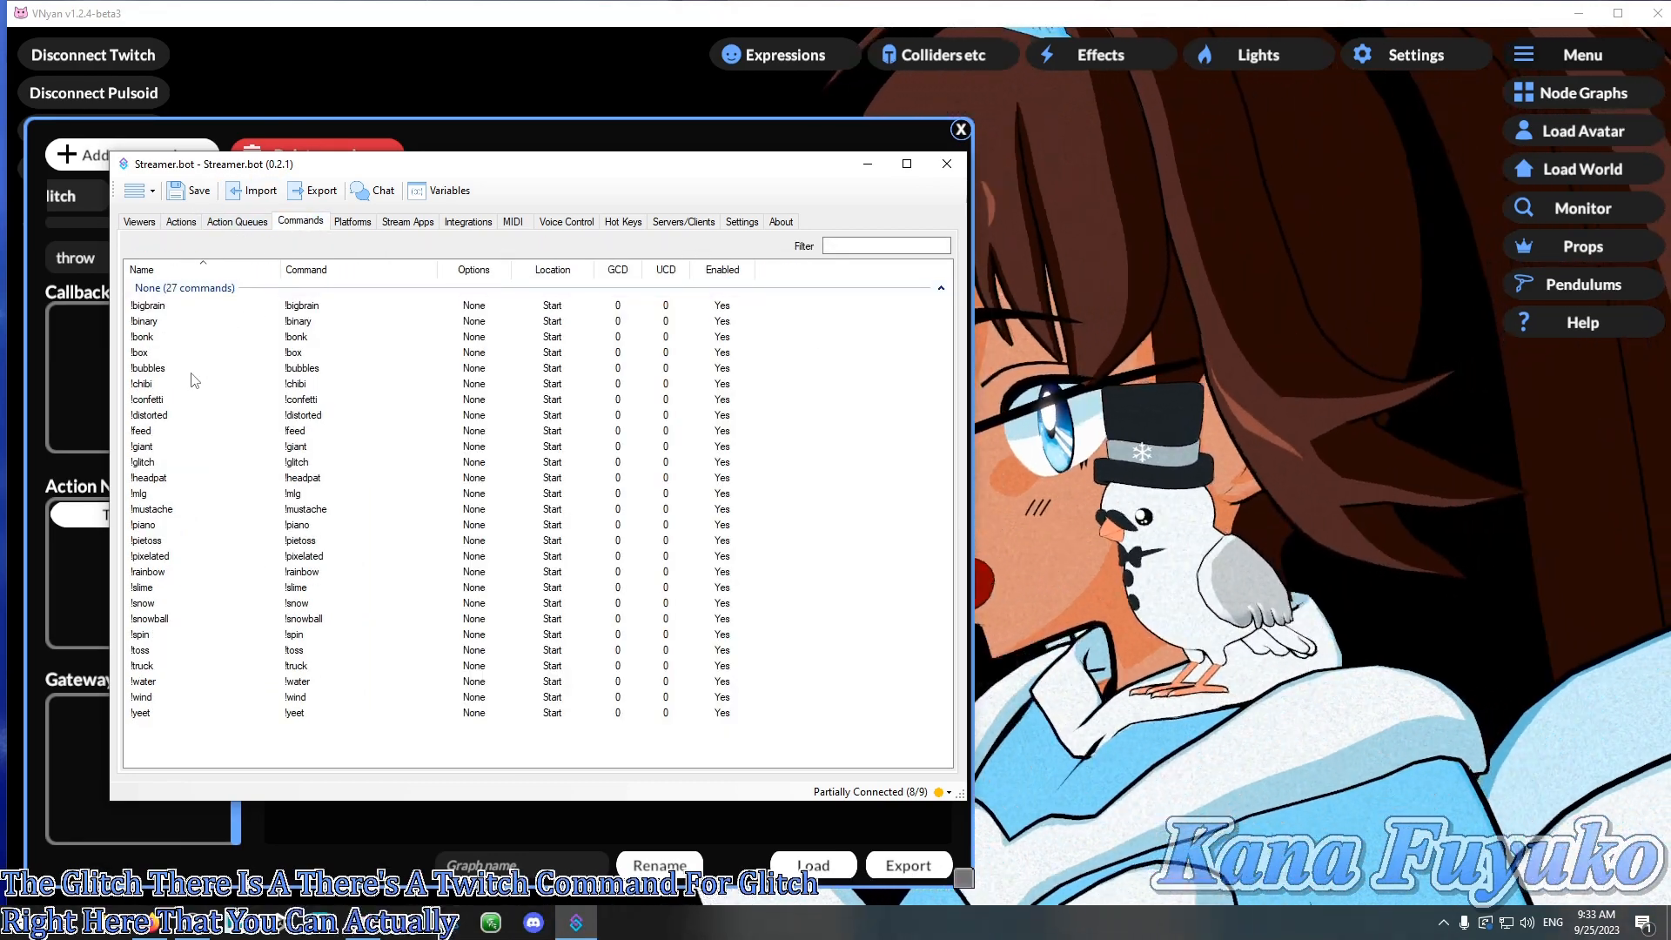
click(888, 430)
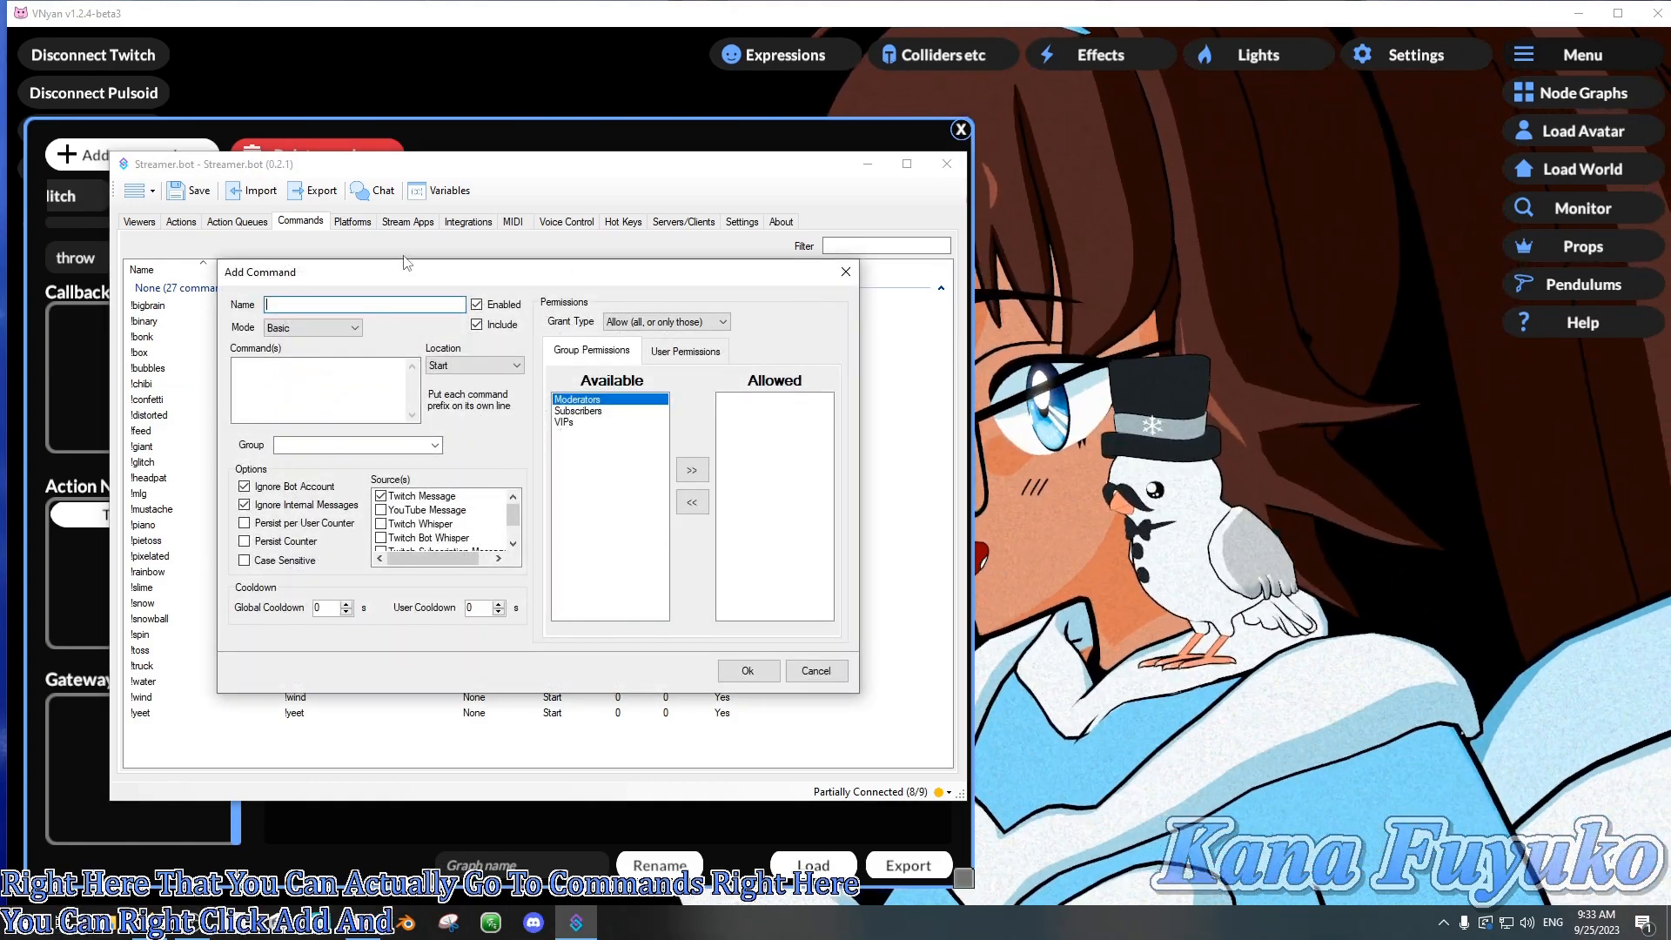
drag(351, 268, 506, 242)
click(999, 247)
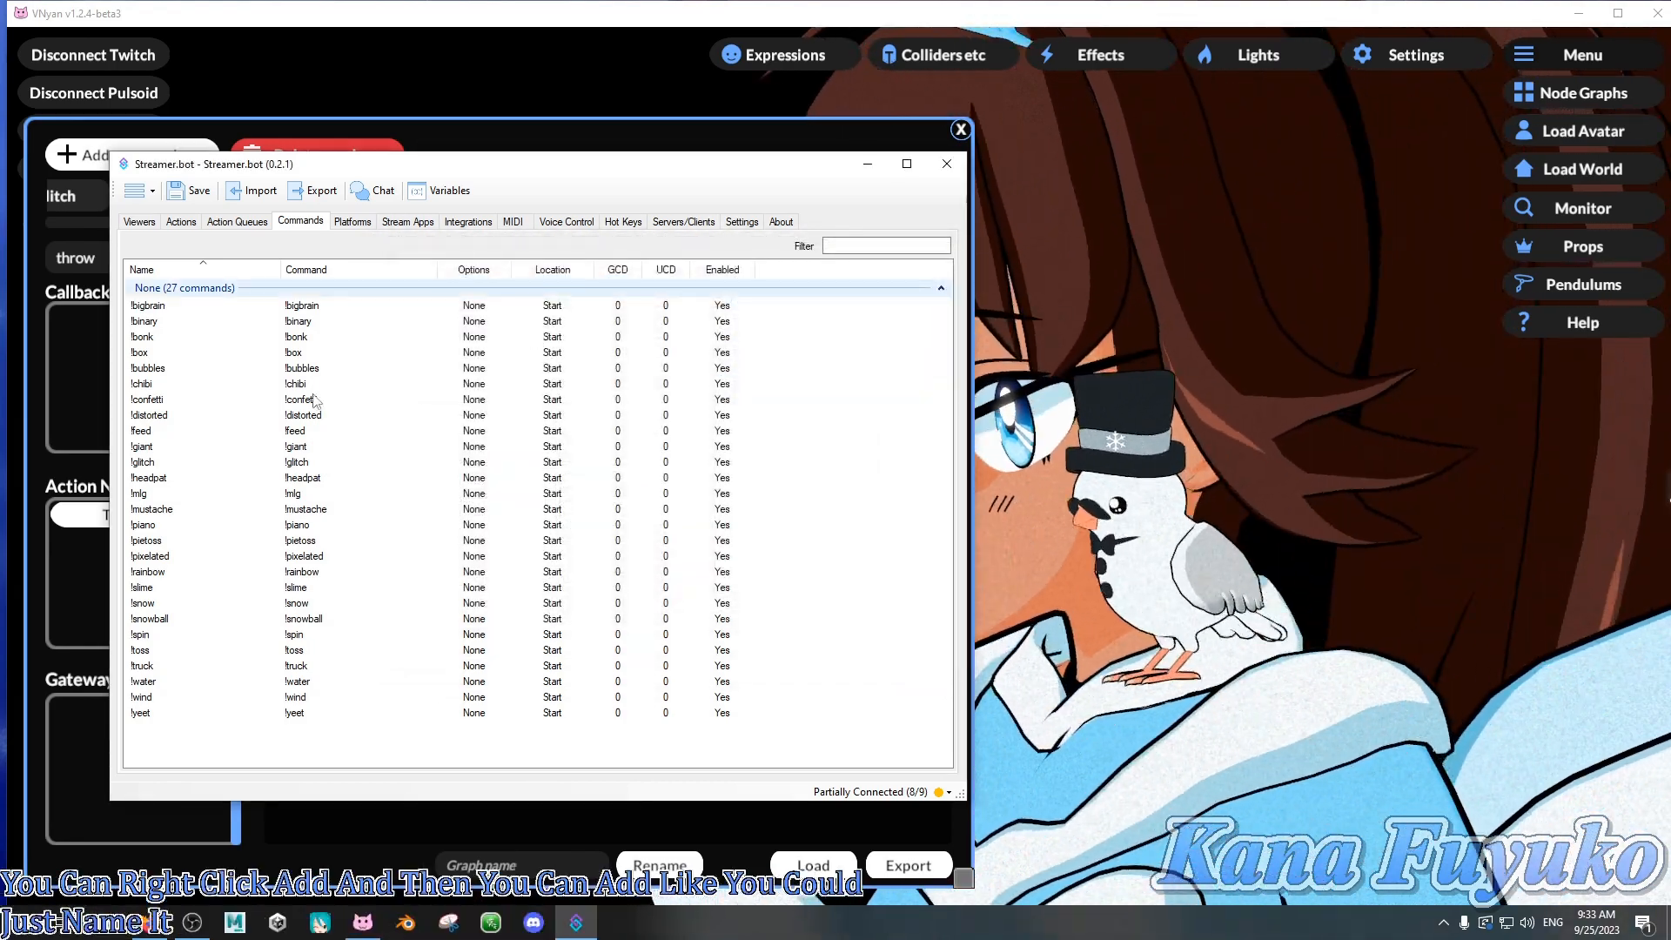
- Open the !confetti command for editing to review its name and command text, and close it without changes
right_click(161, 406)
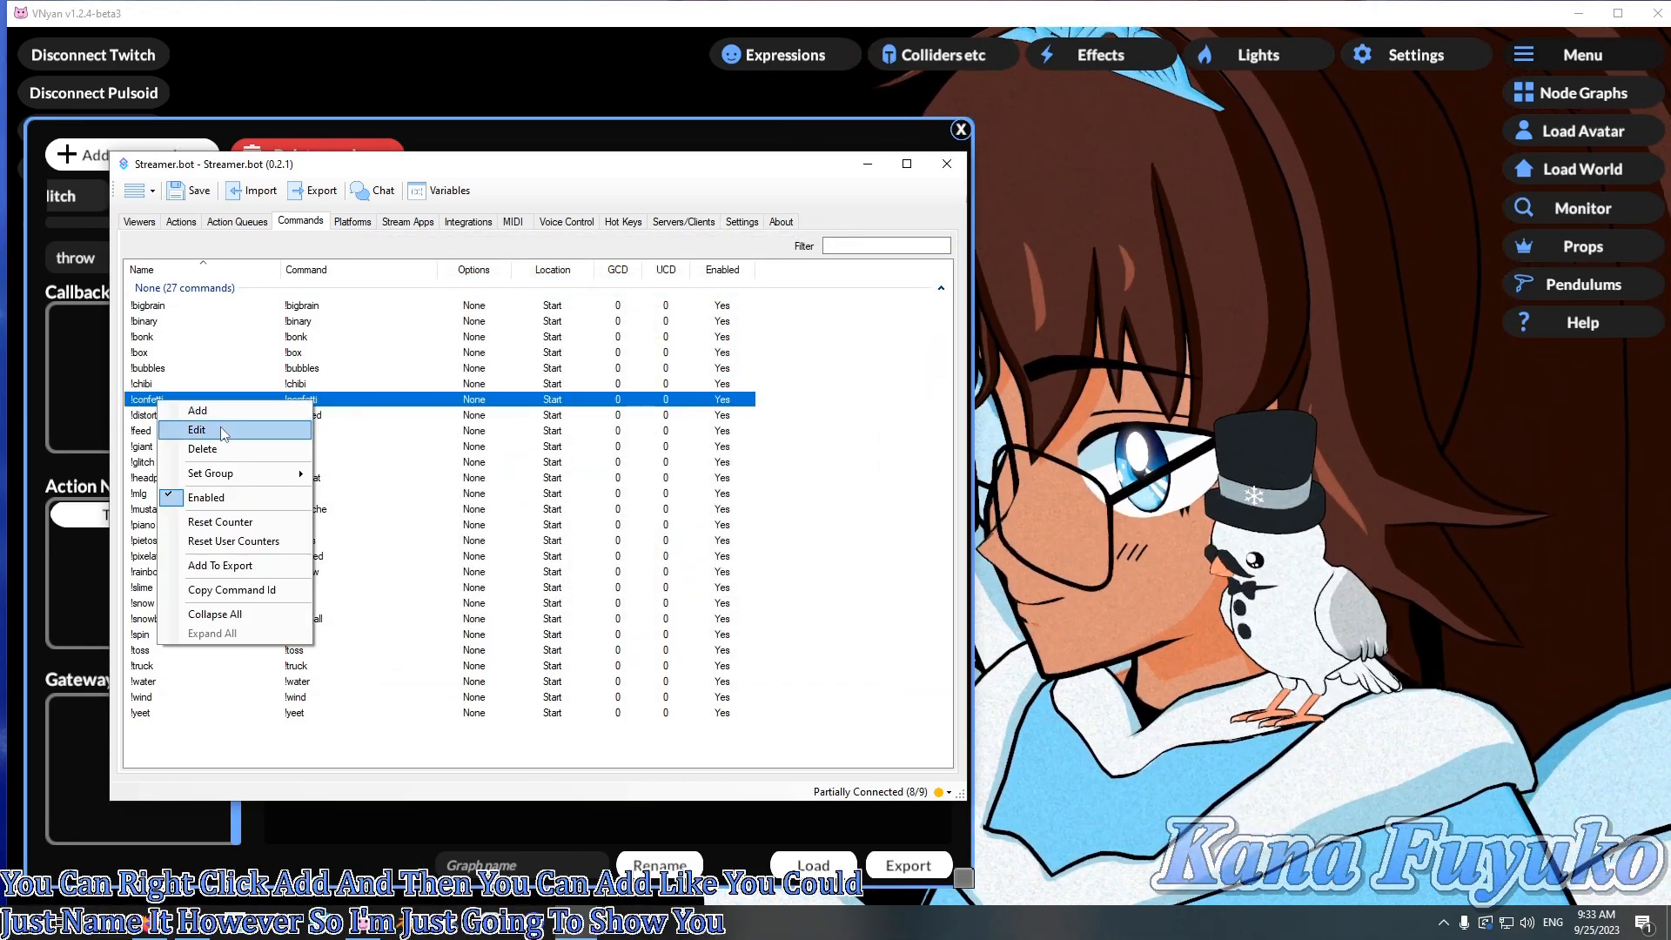
click(221, 428)
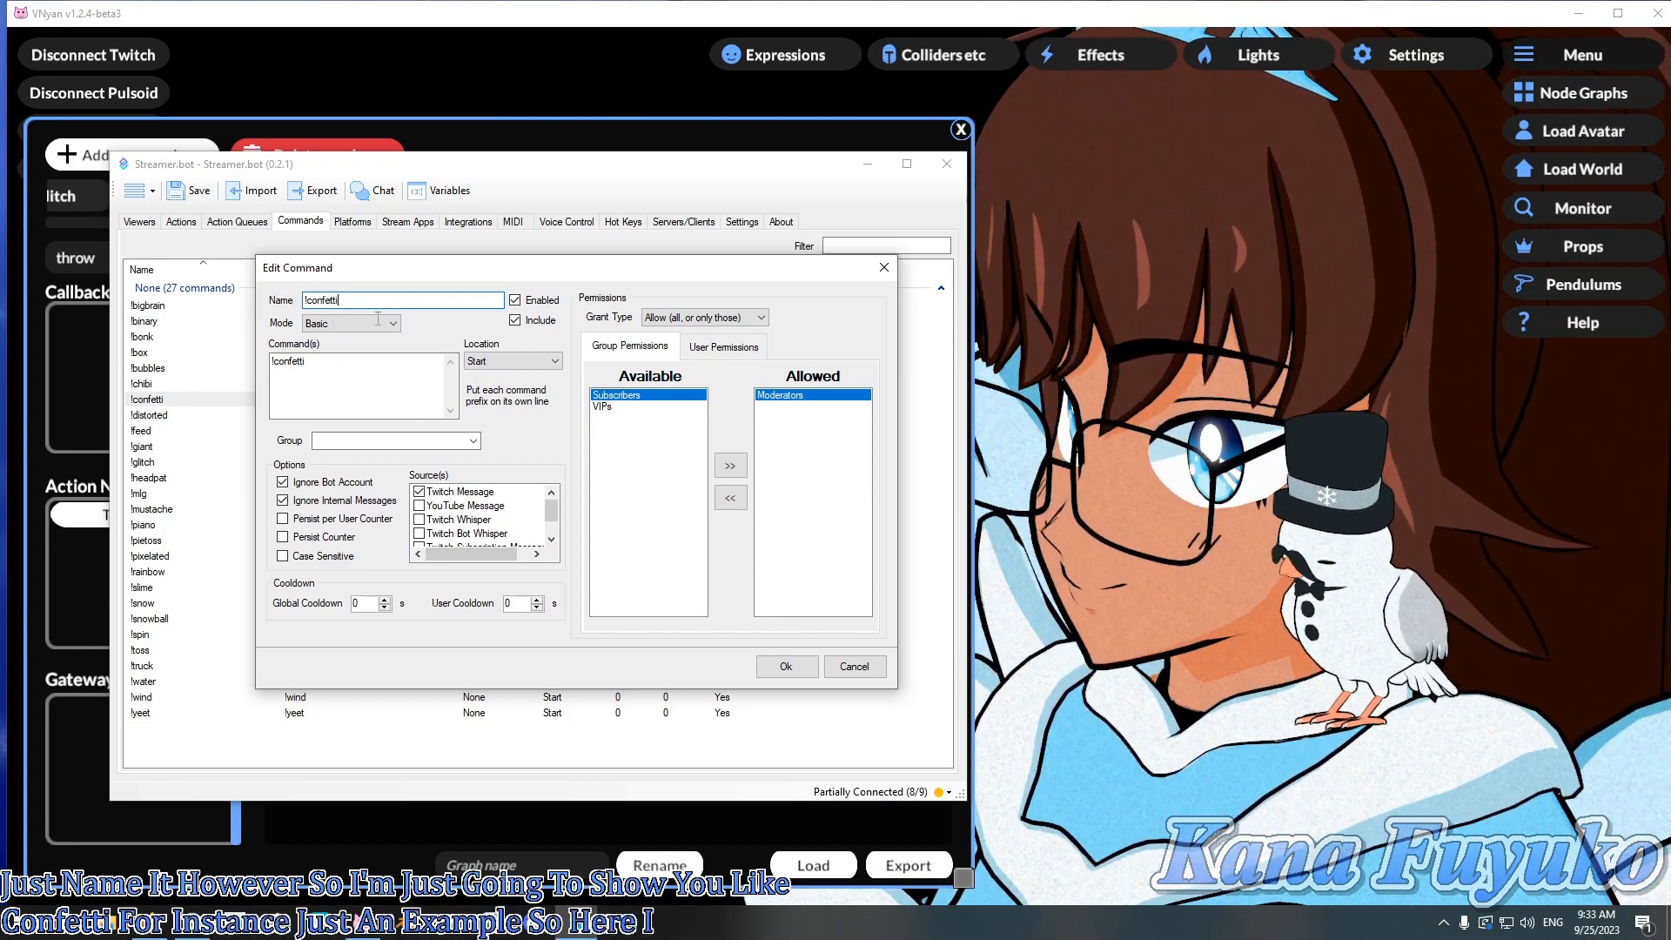
double_click(284, 367)
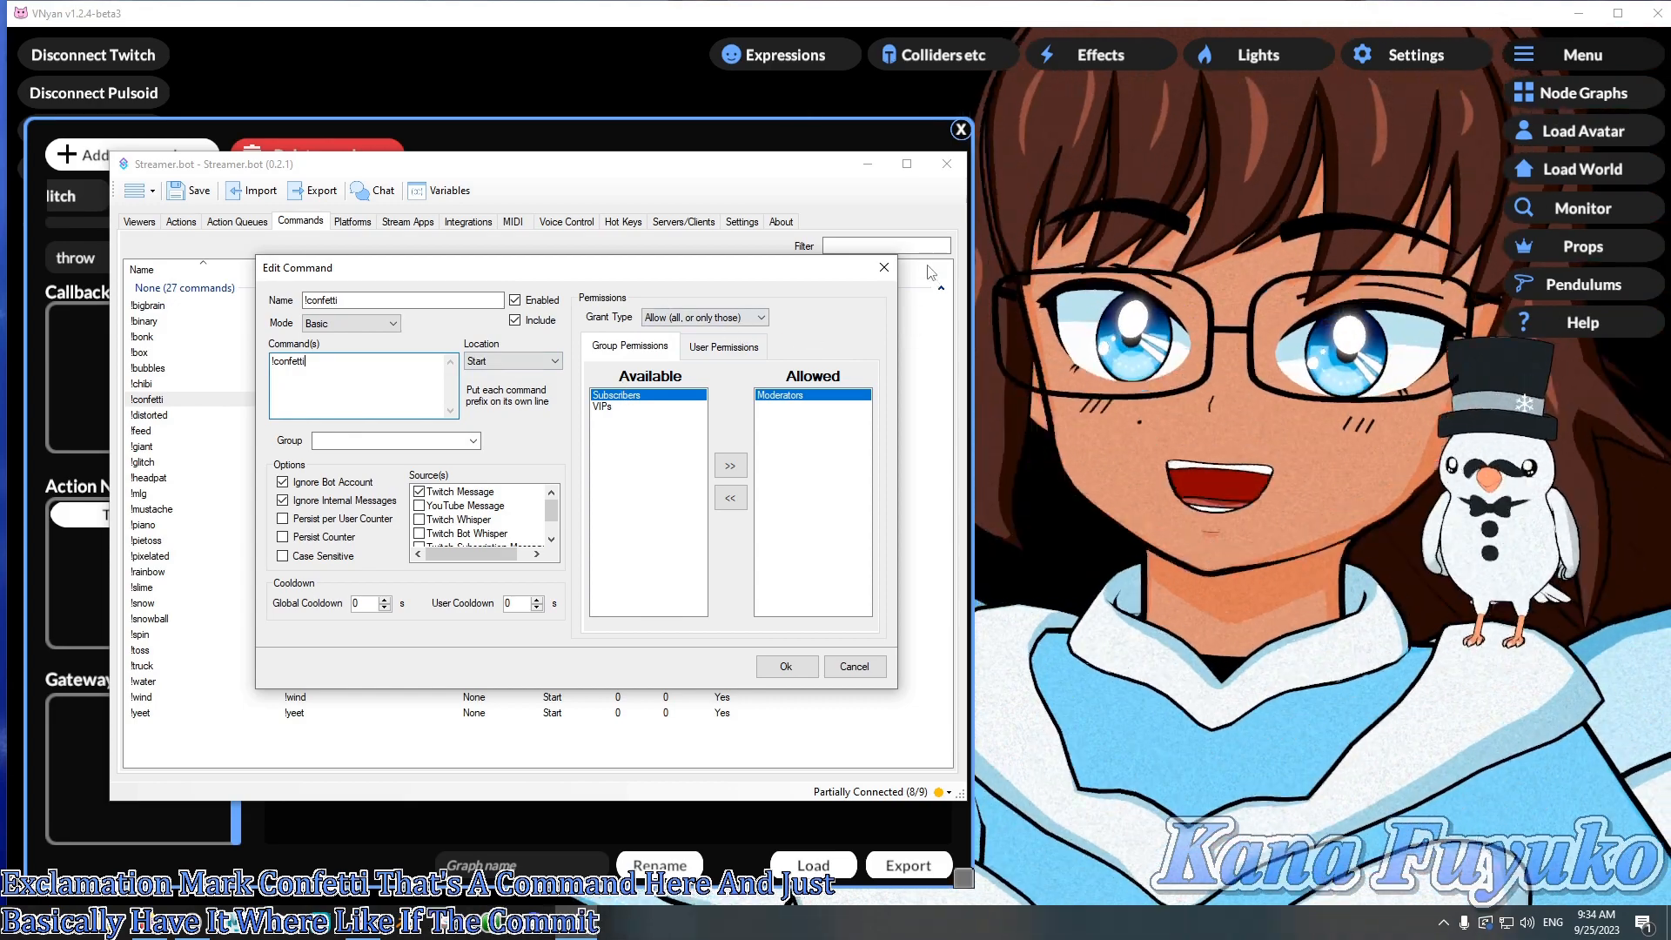
click(883, 270)
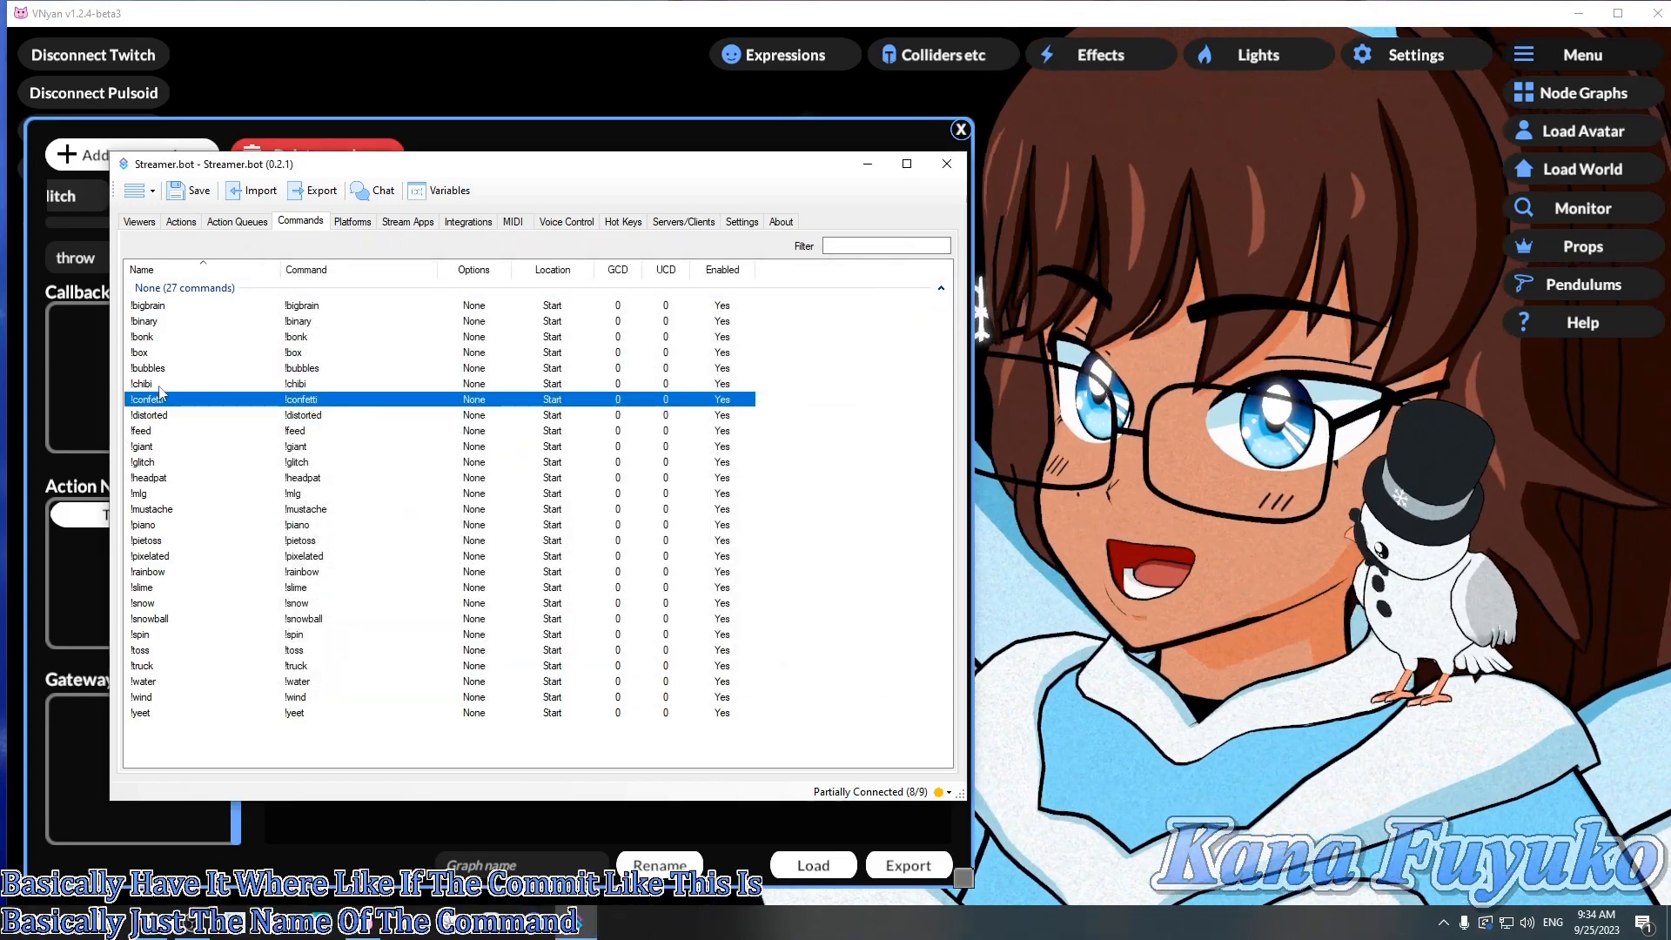
- Return to the Glitch action and look through the available trigger types down to the Core command triggers, without adding one
click(140, 222)
click(181, 221)
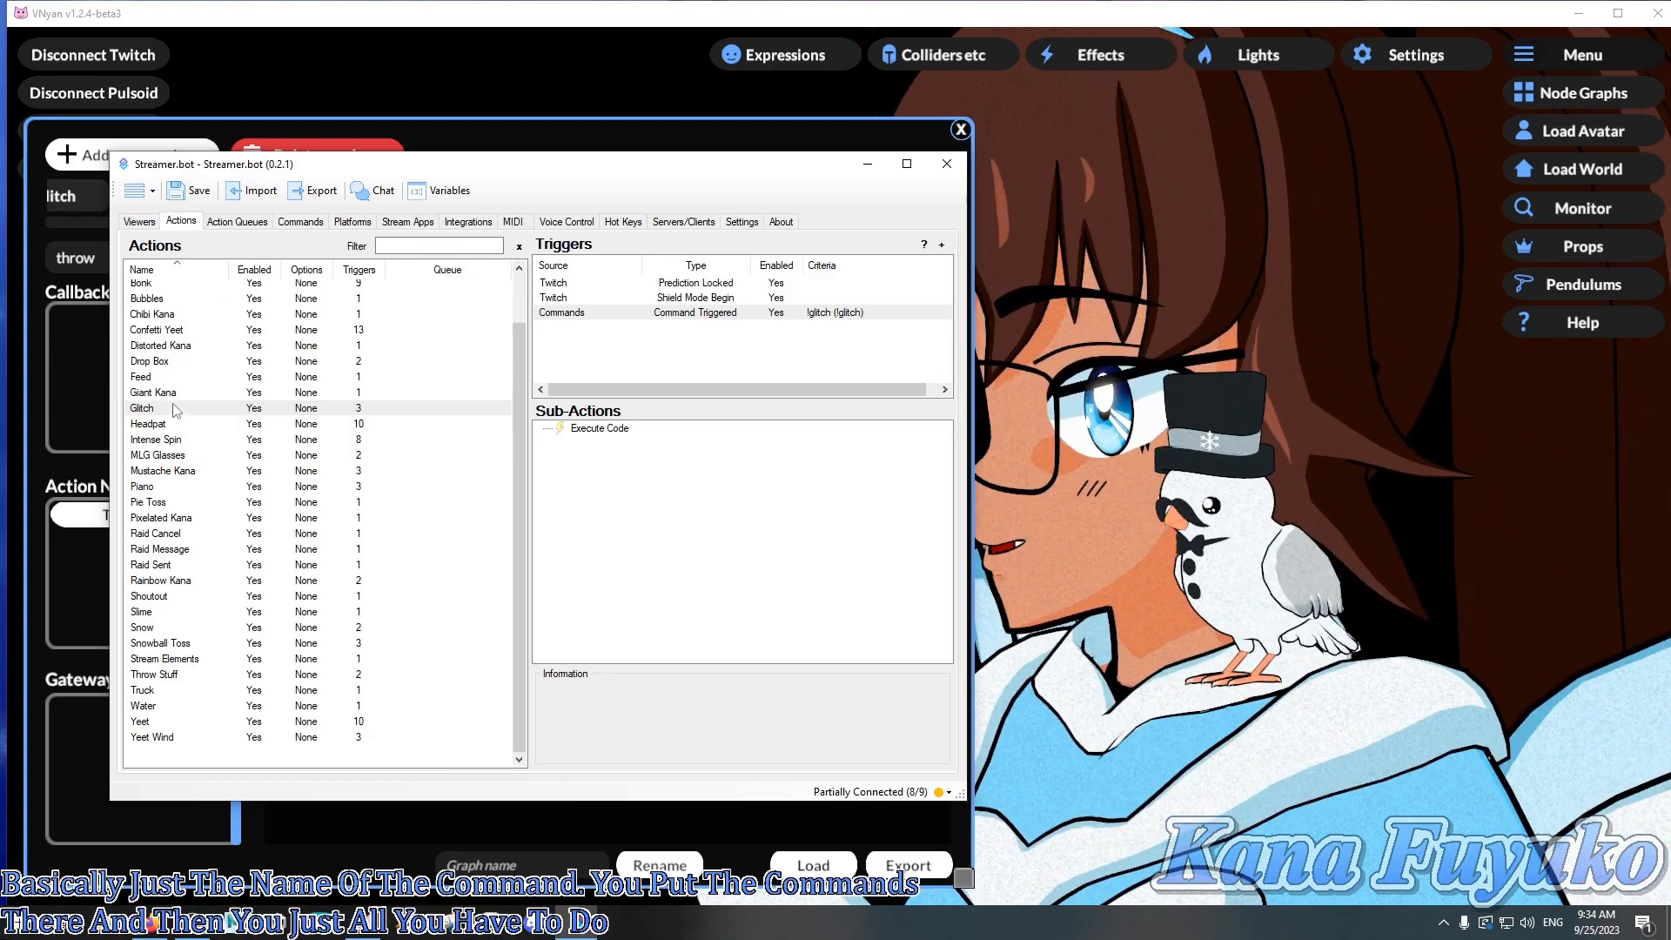
right_click(601, 339)
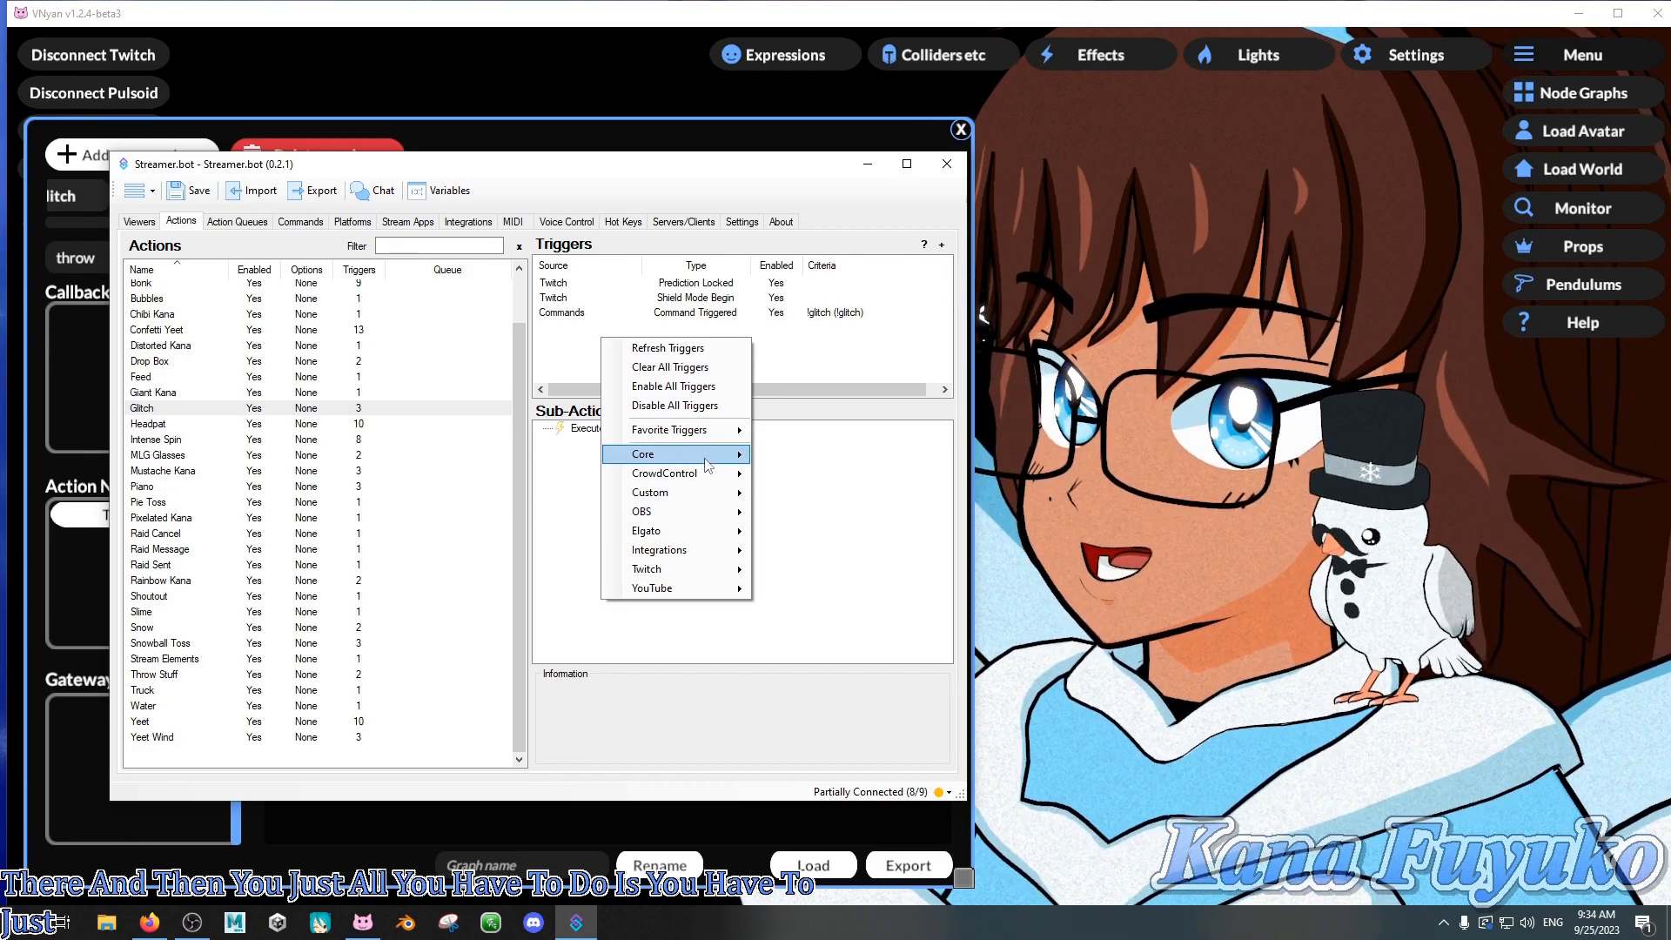
mouse_move(697, 521)
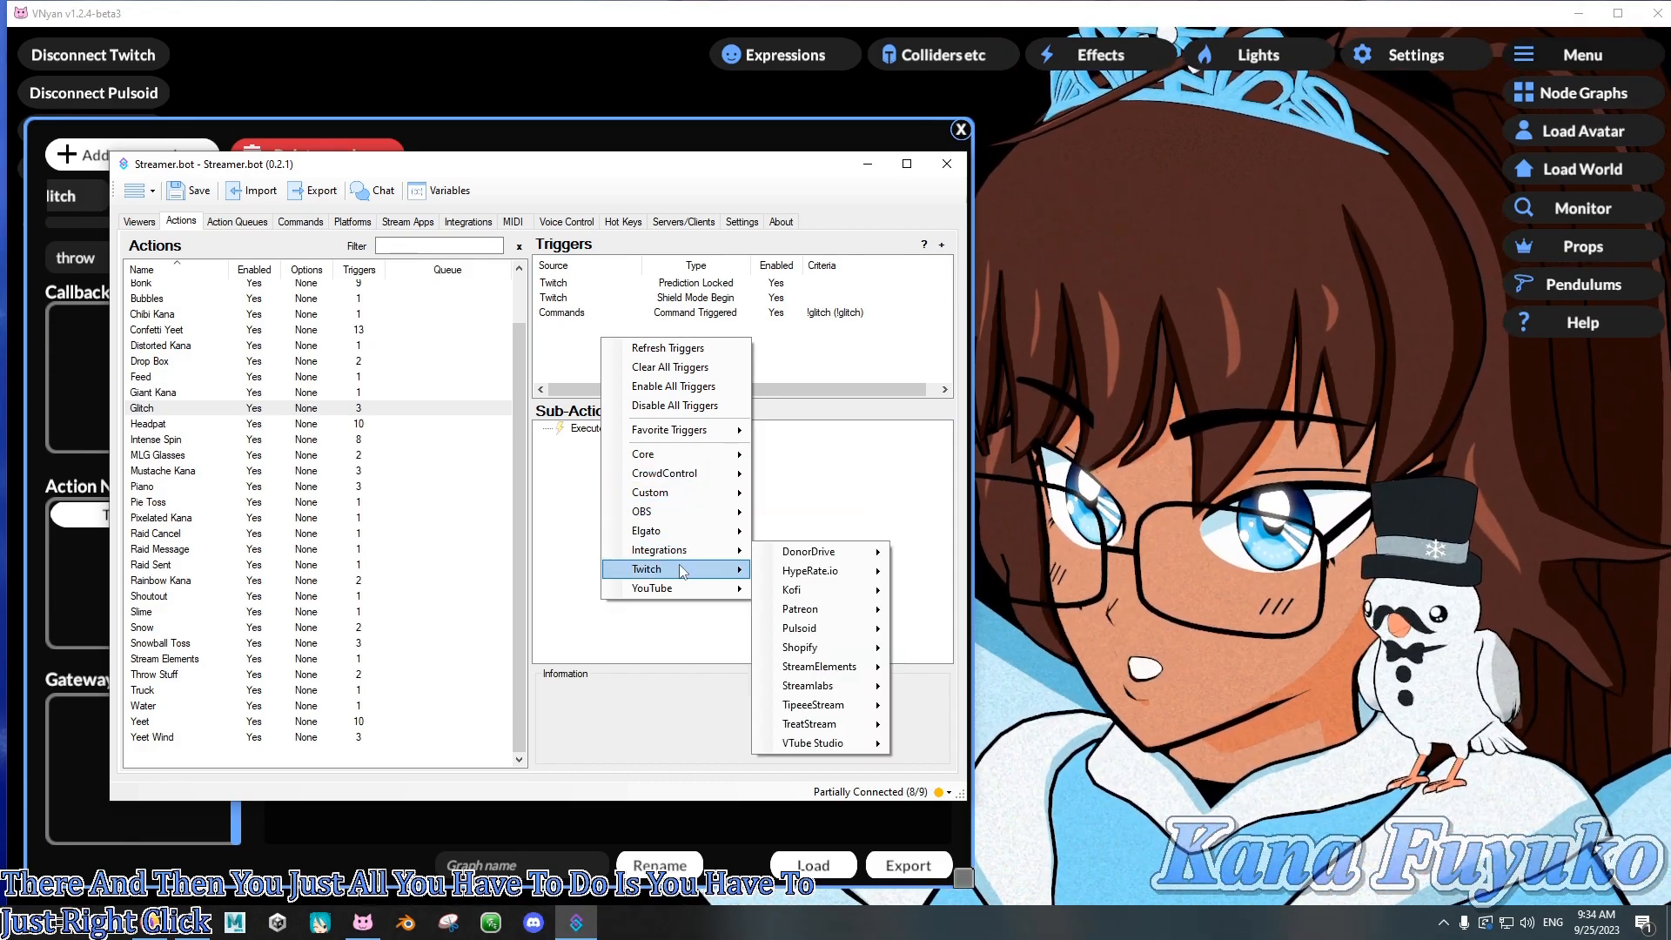
mouse_move(682, 571)
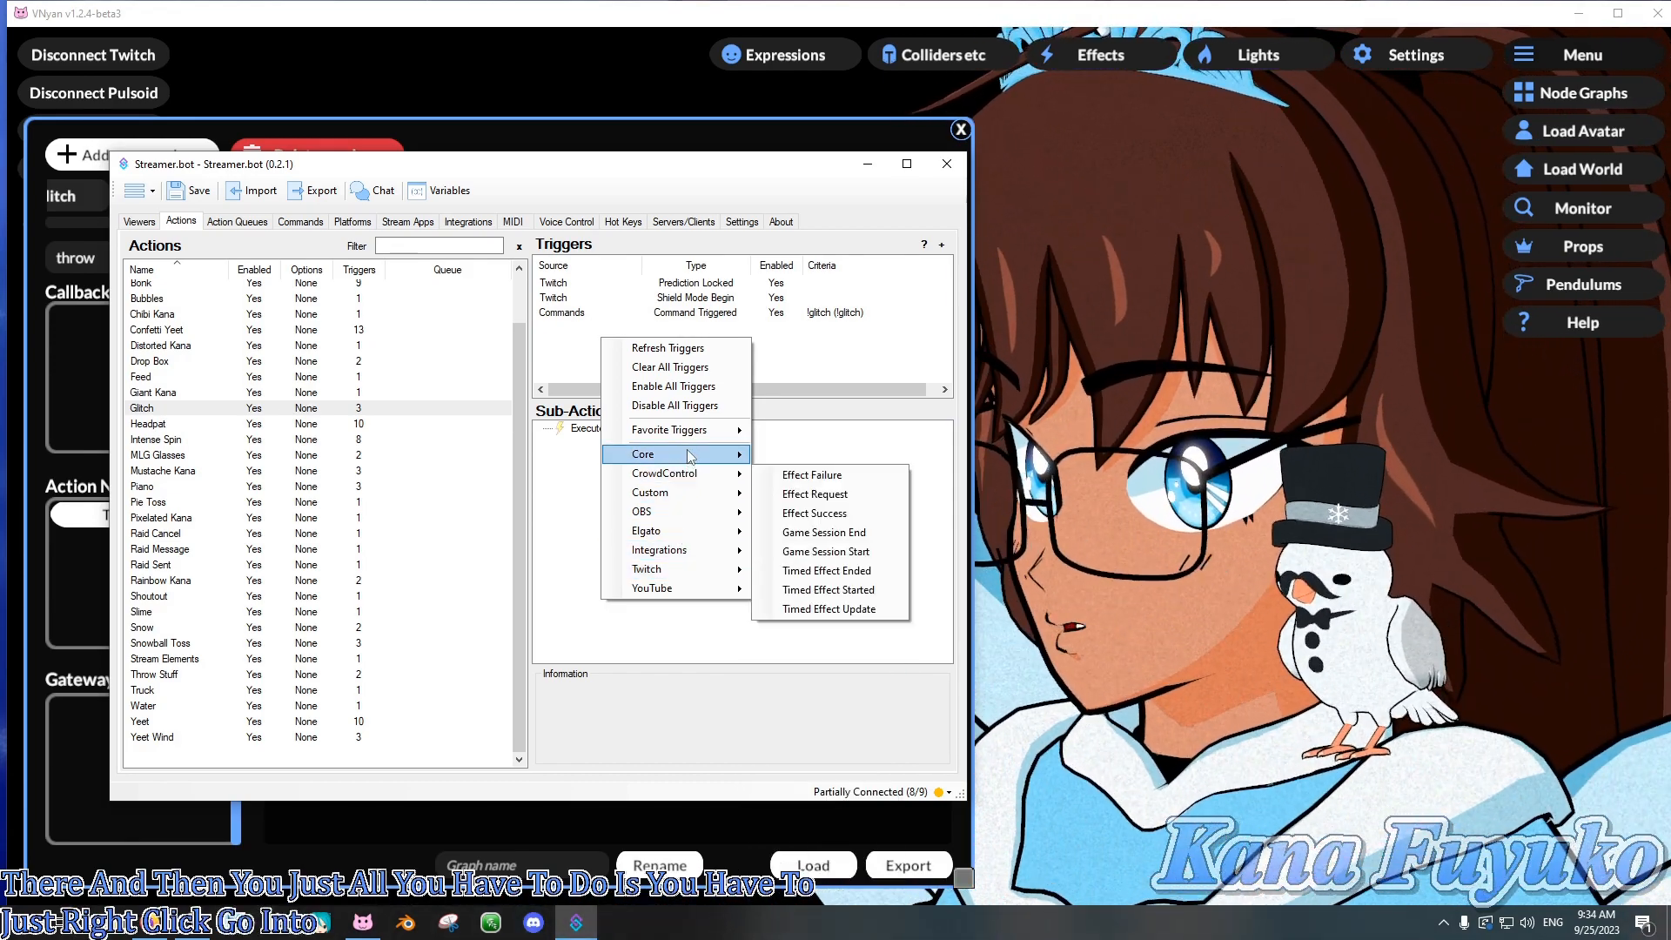
mouse_move(662, 454)
mouse_move(810, 514)
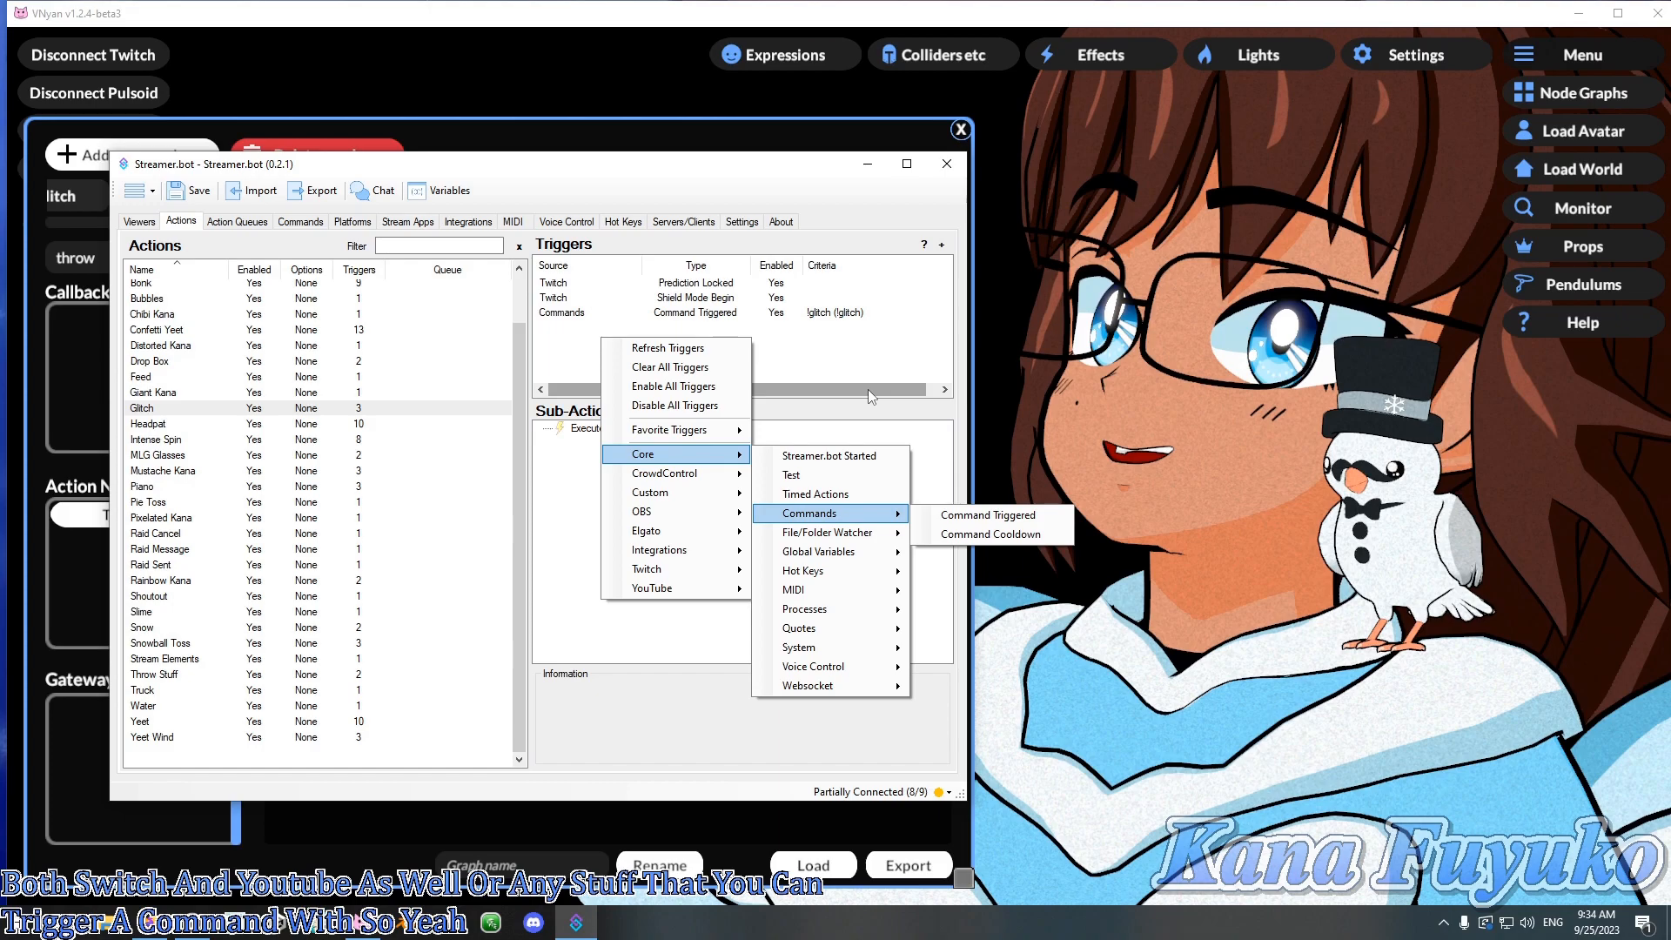
click(869, 389)
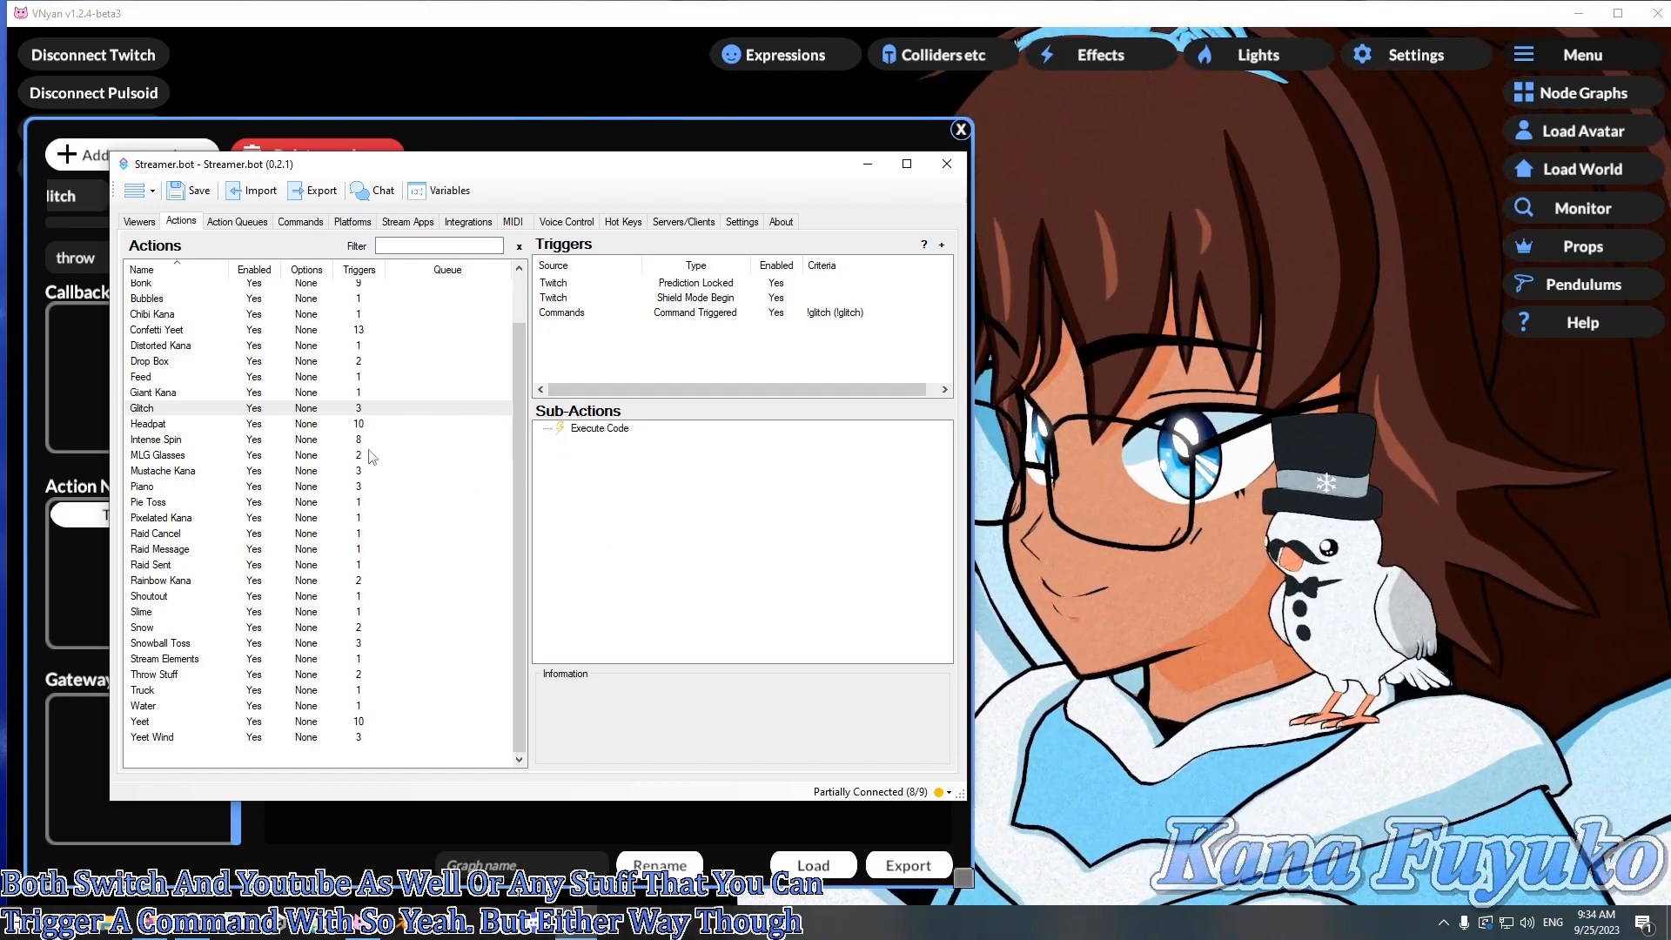
- Test the Tip trigger of the Stream Elements action and switch to VNyan to check the effect on the avatar
click(170, 660)
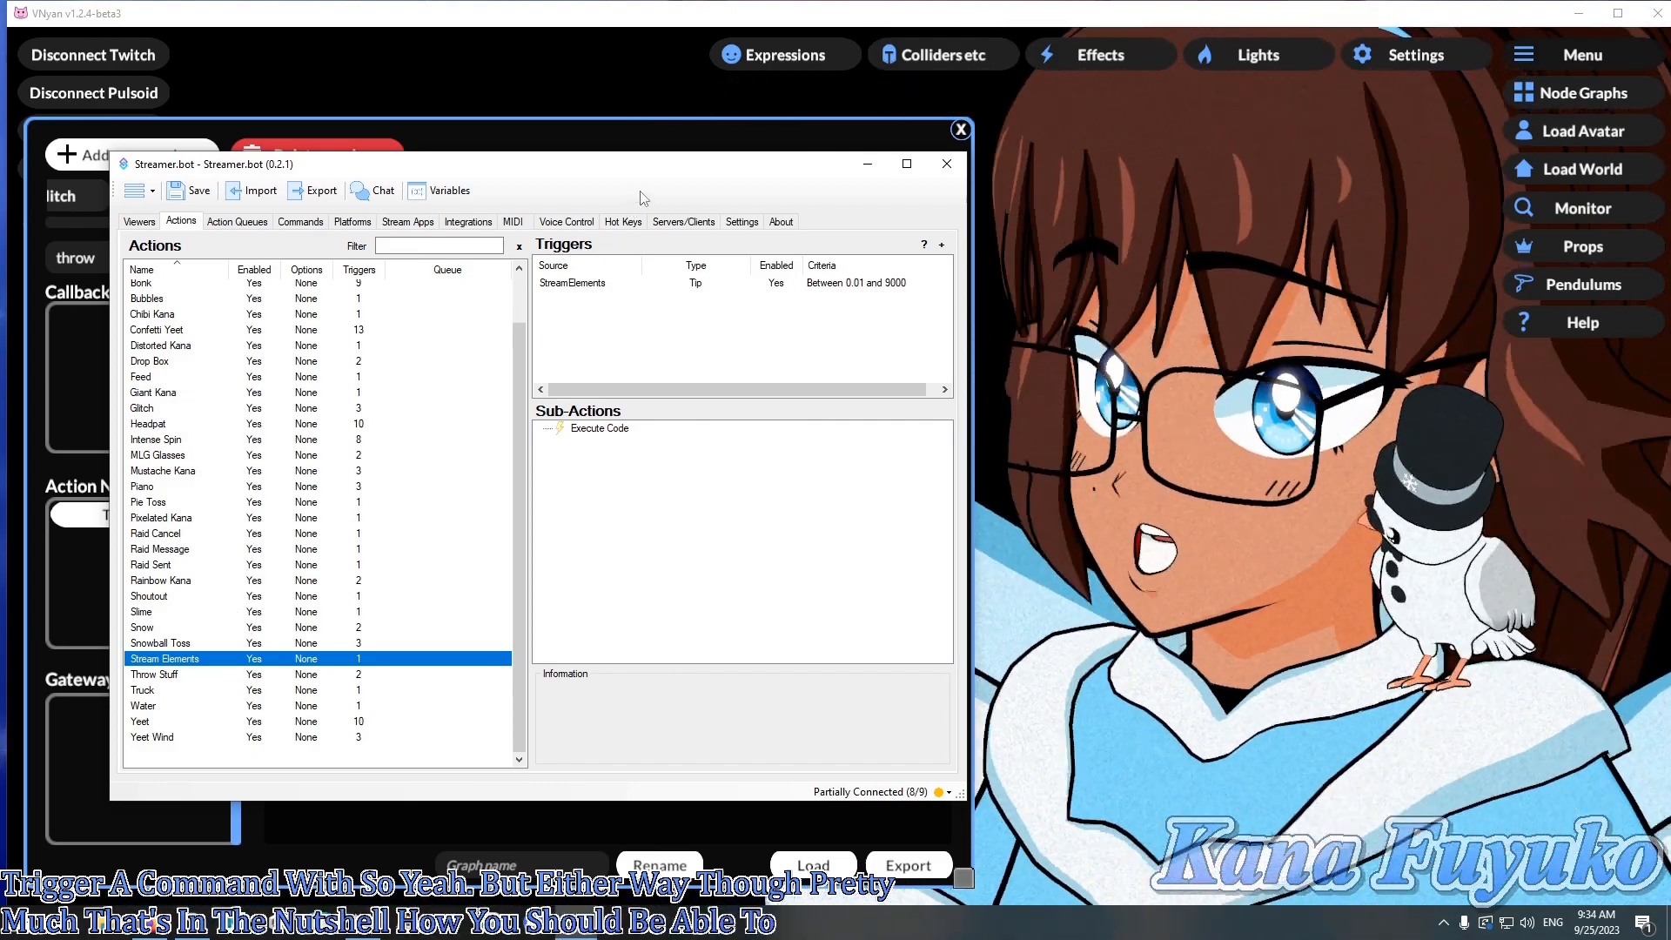
drag(583, 163, 555, 148)
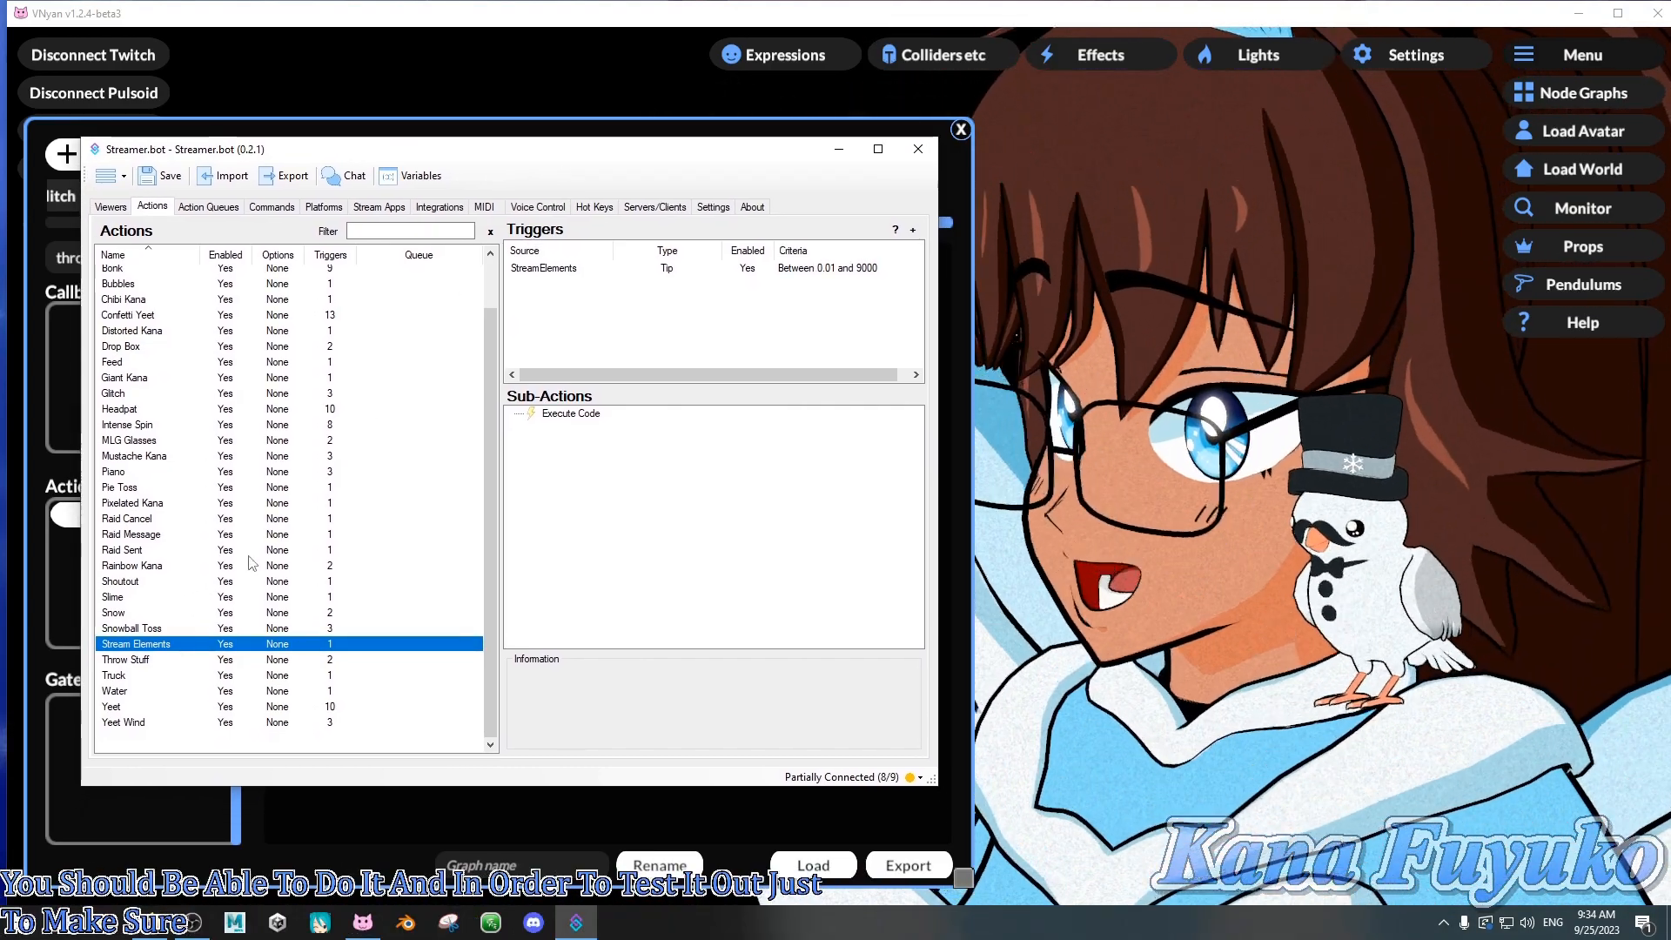
click(545, 269)
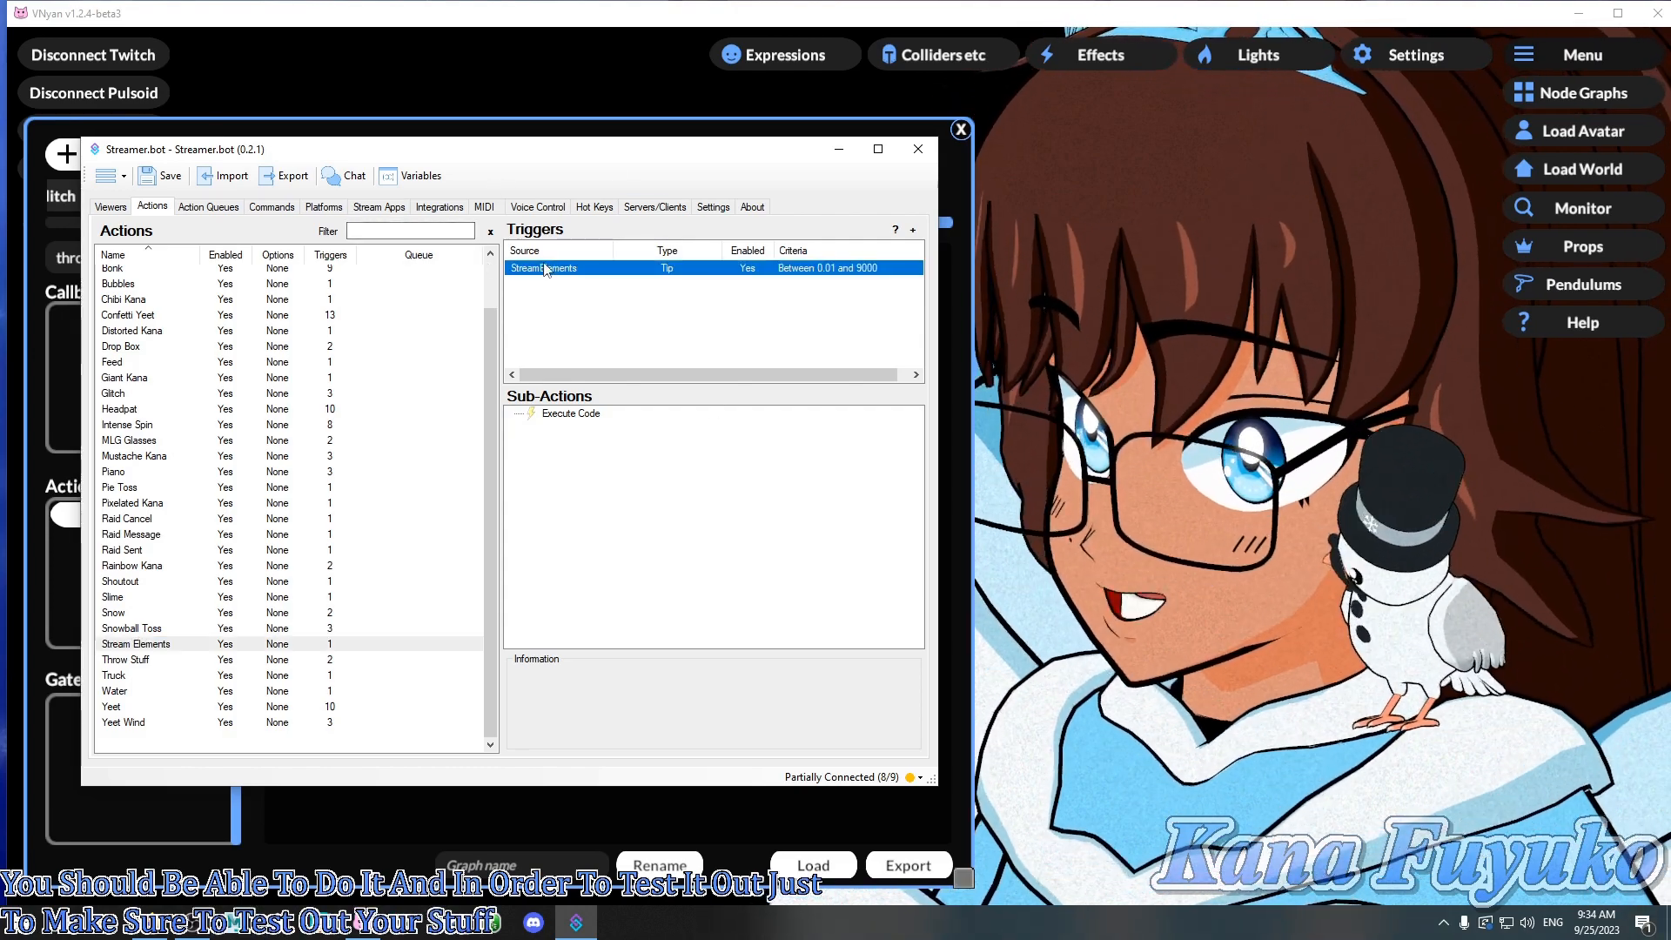
right_click(546, 271)
key(Escape)
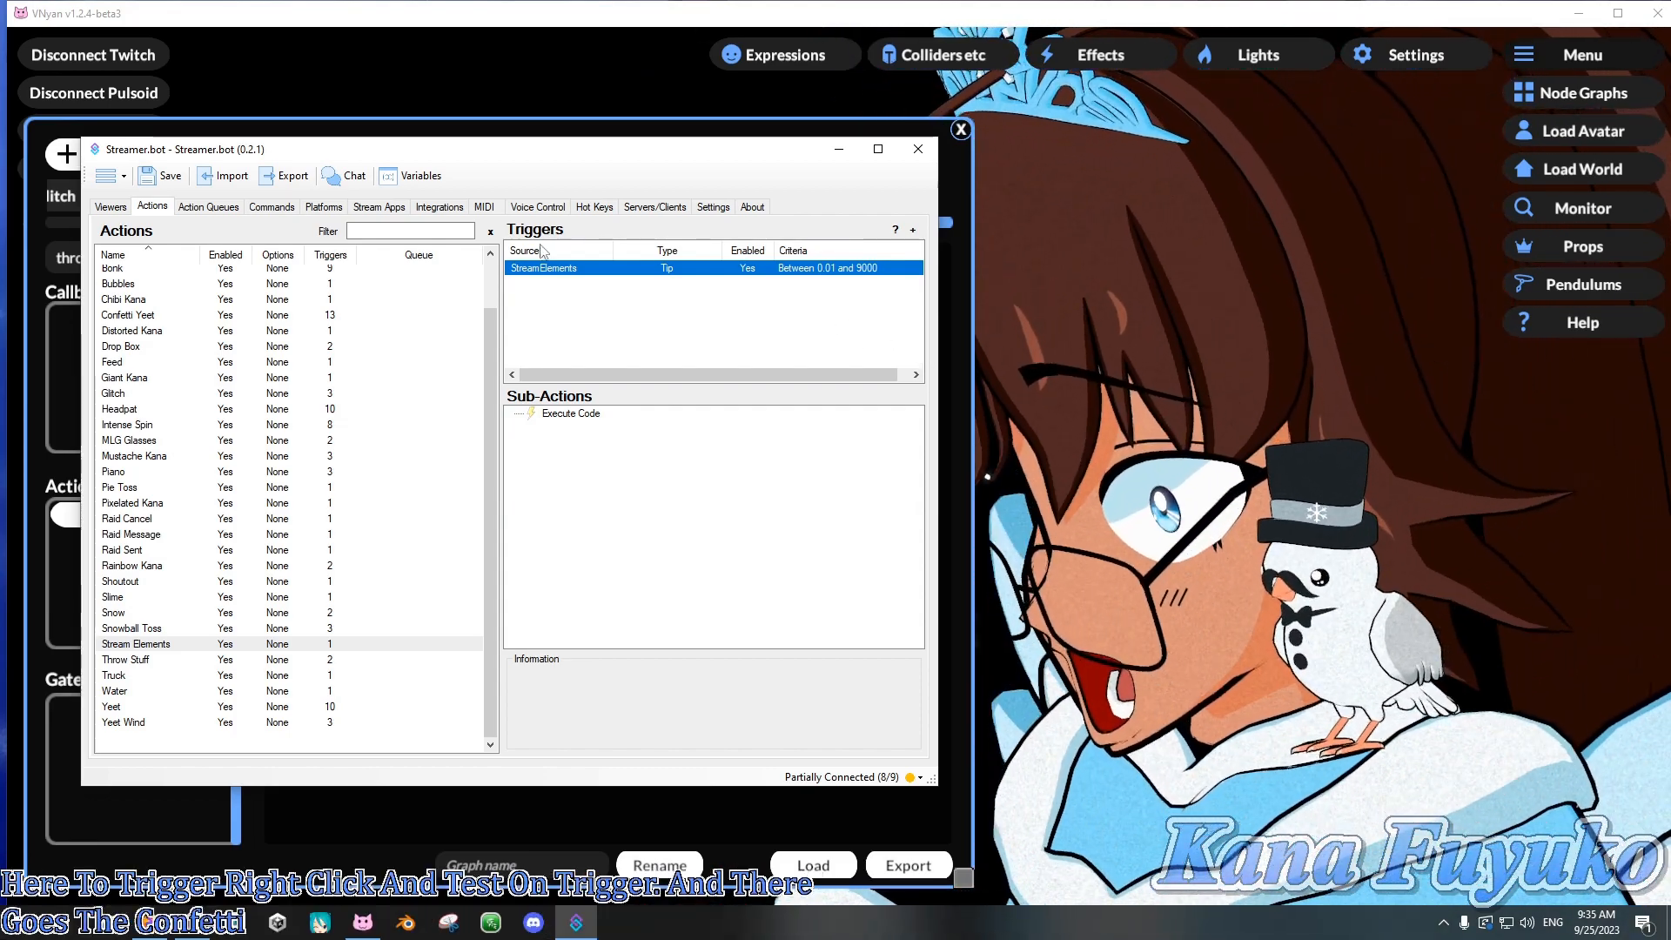
right_click(574, 268)
click(614, 277)
click(1271, 539)
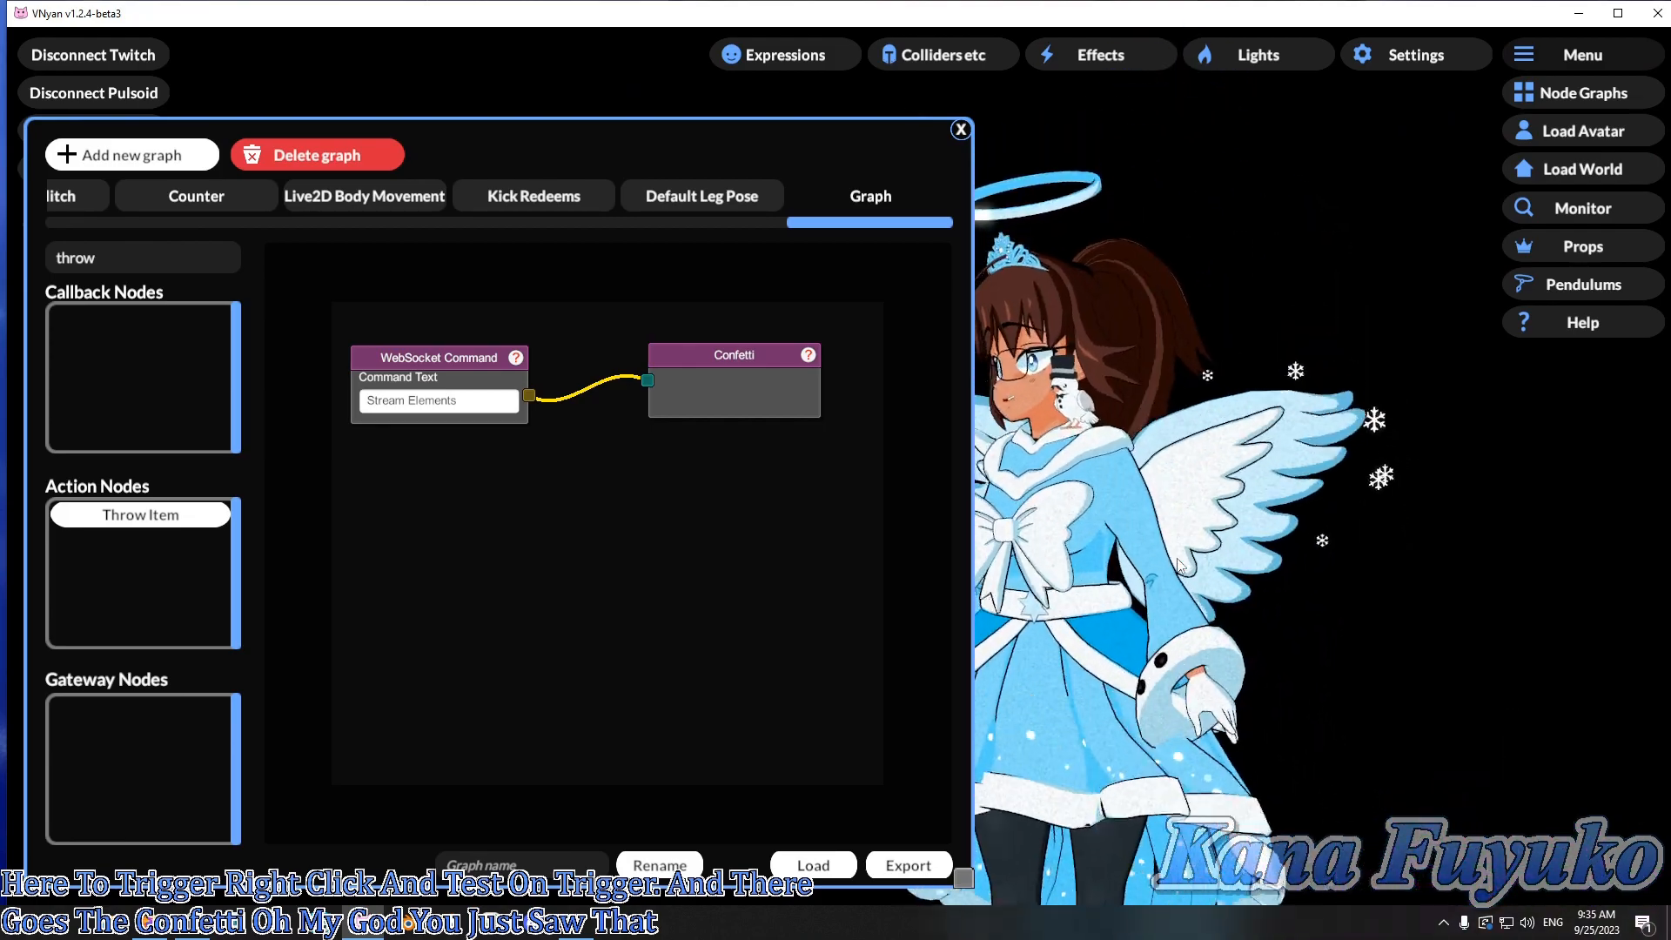
scroll(1182, 514, up, 10)
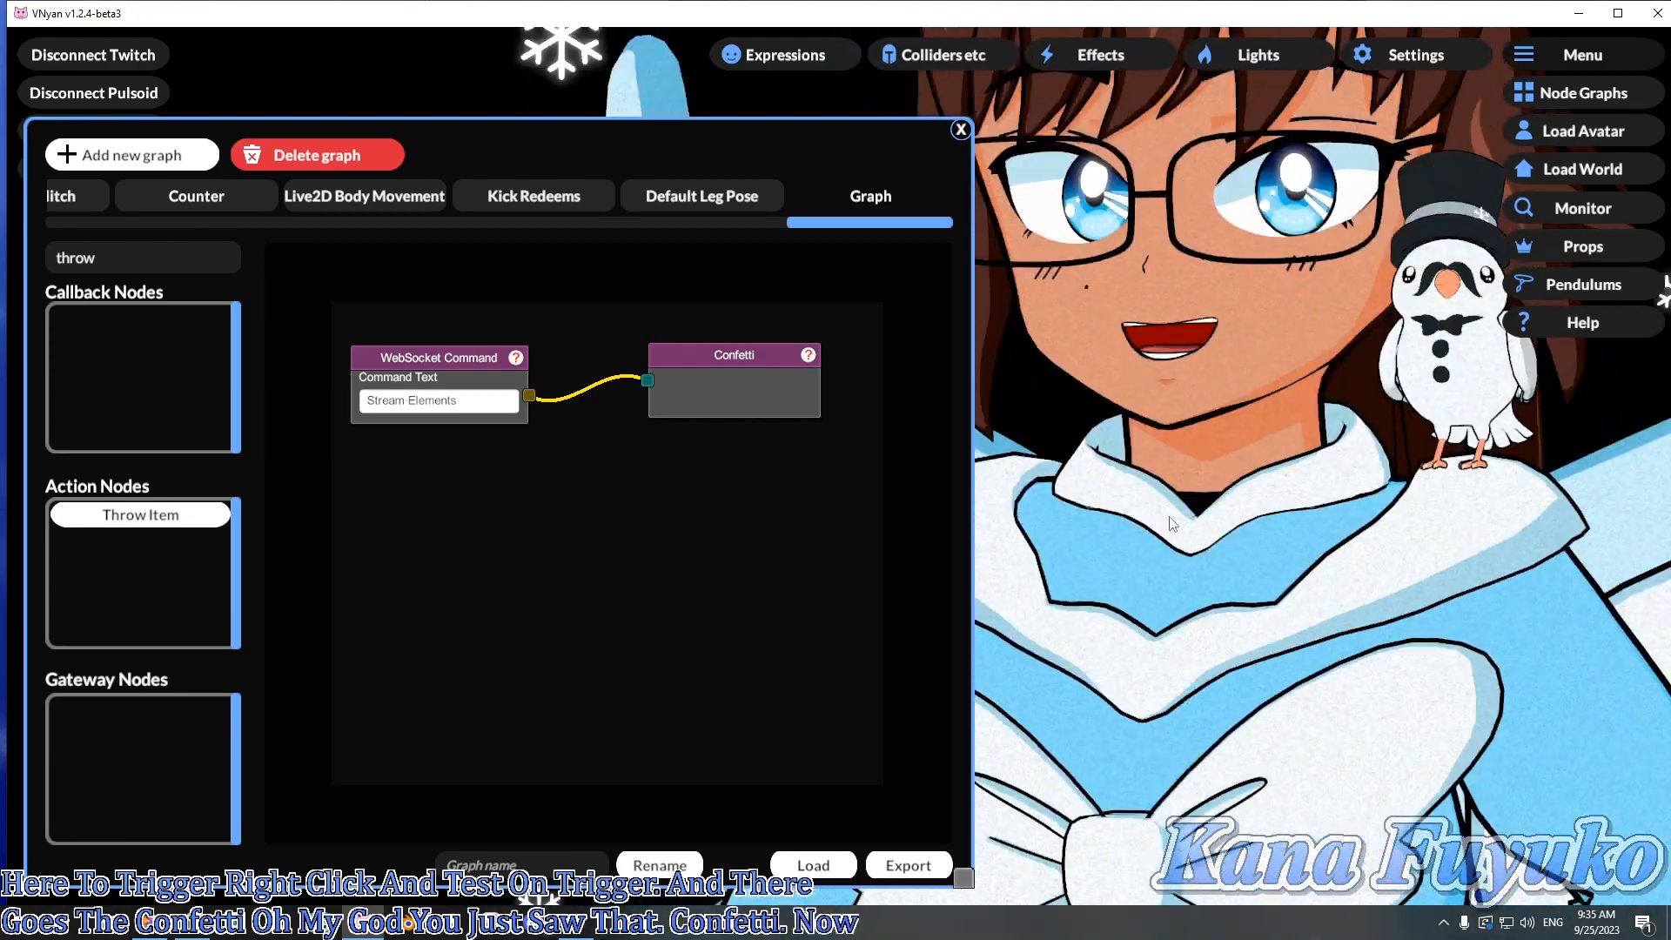
scroll(1150, 535, up, 5)
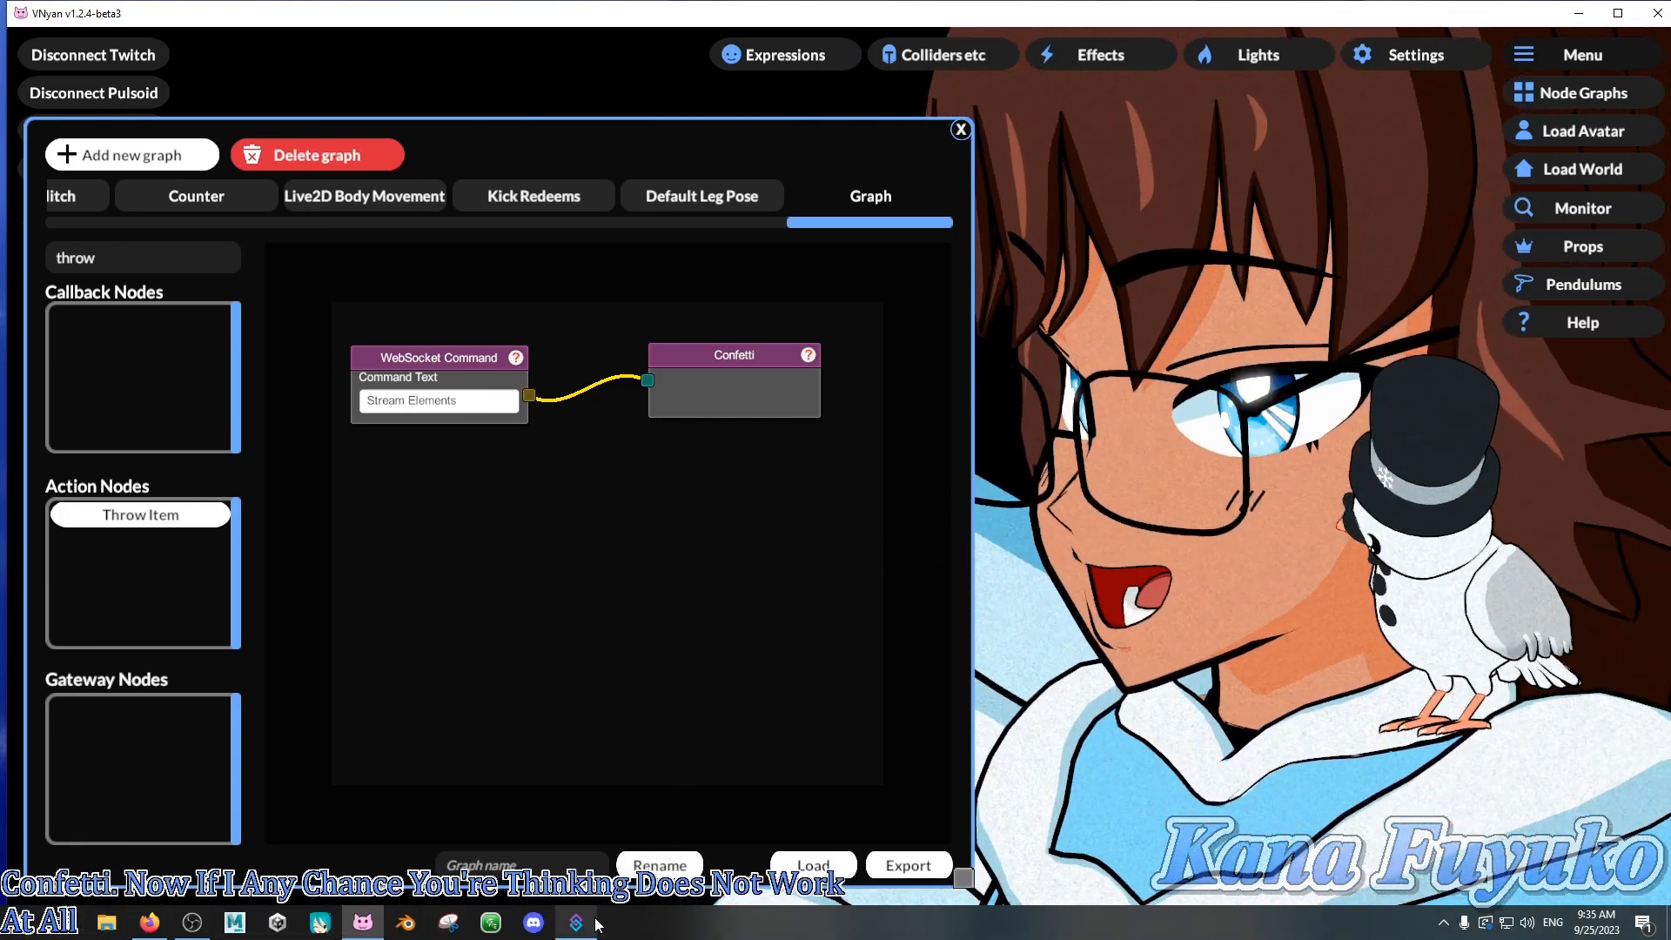
- Check the WebSockets Start Receiver option in VNyan's Misc settings and close the settings
click(576, 922)
drag(608, 154, 616, 176)
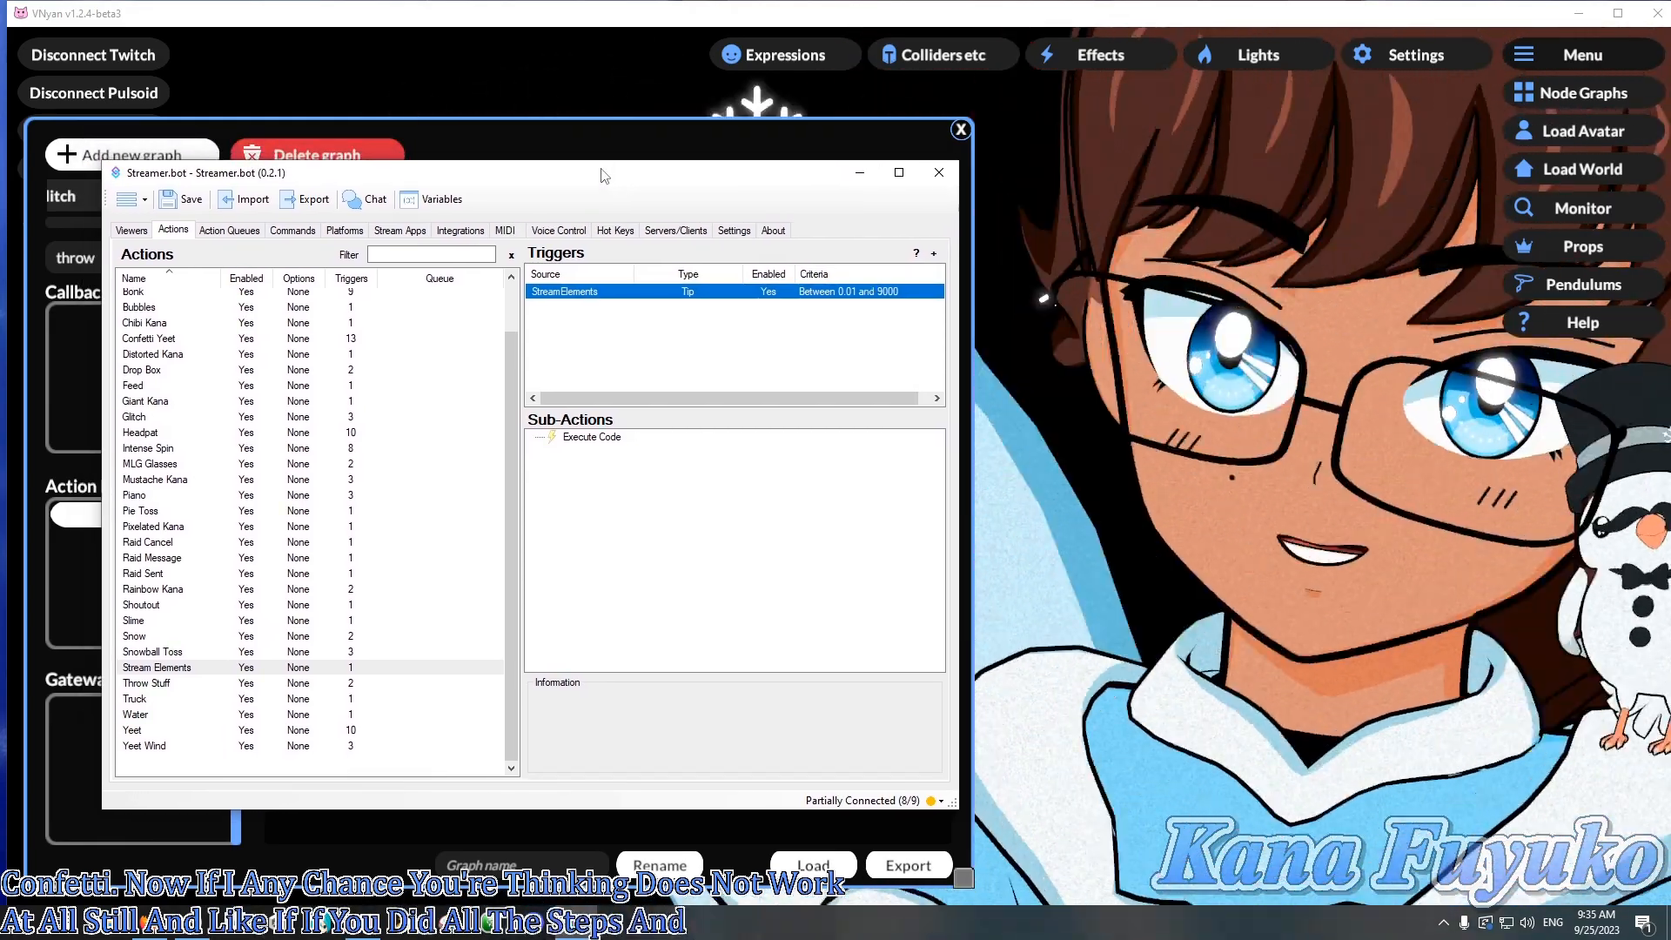
click(1245, 497)
scroll(1338, 285, down, 5)
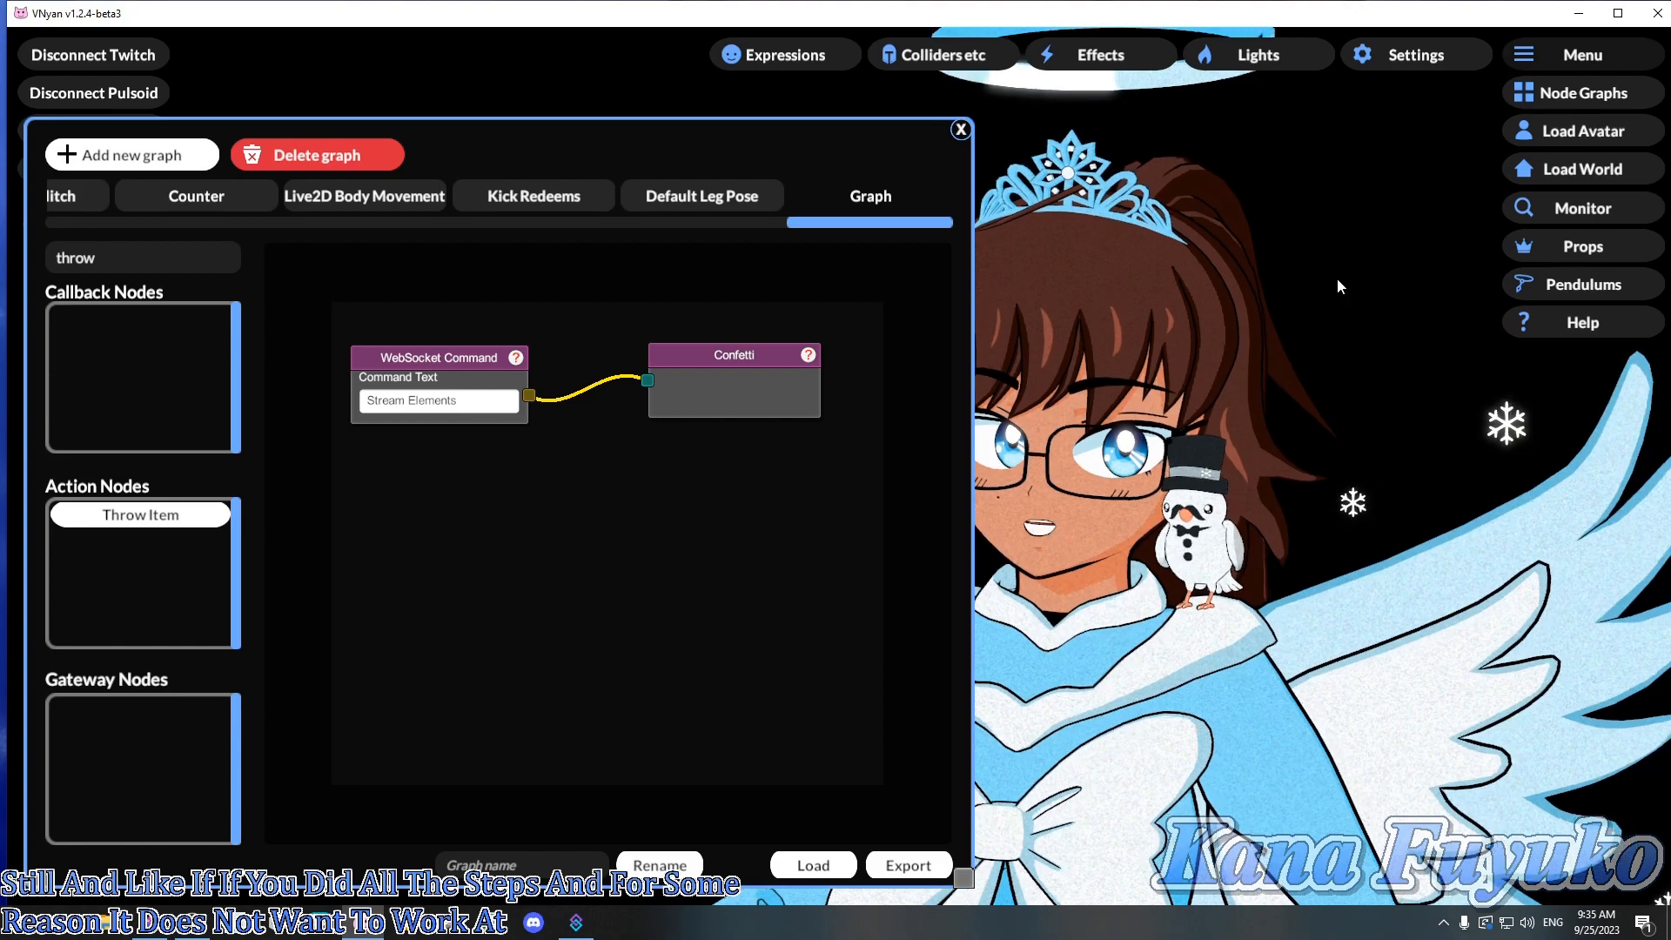
click(1404, 56)
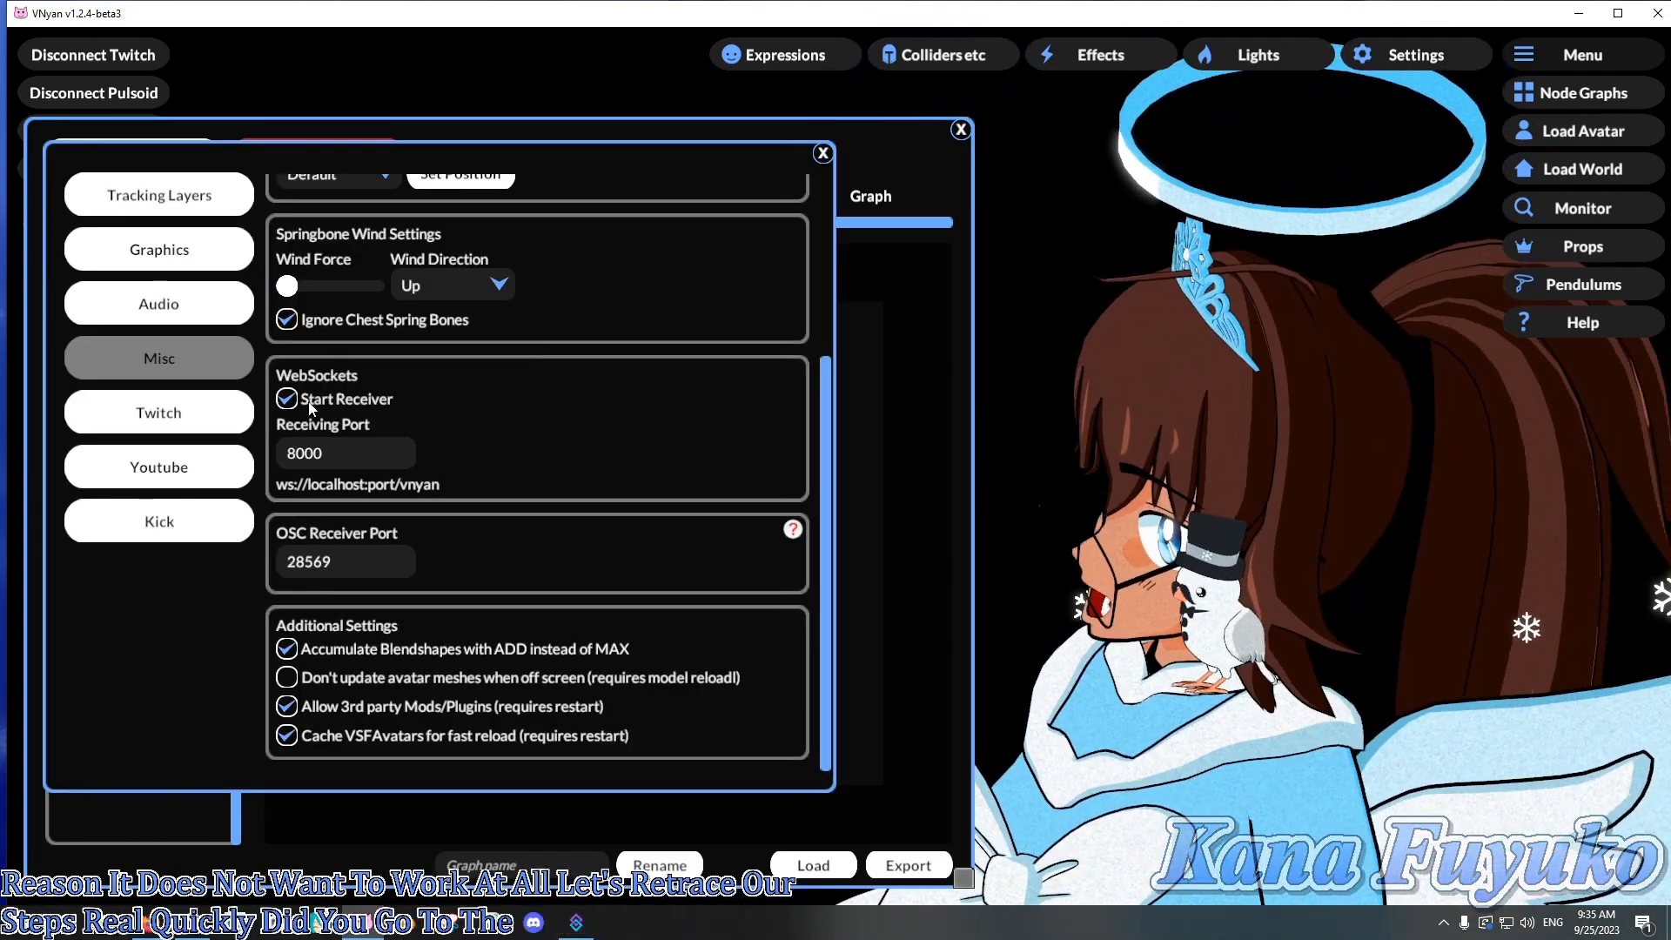
click(822, 153)
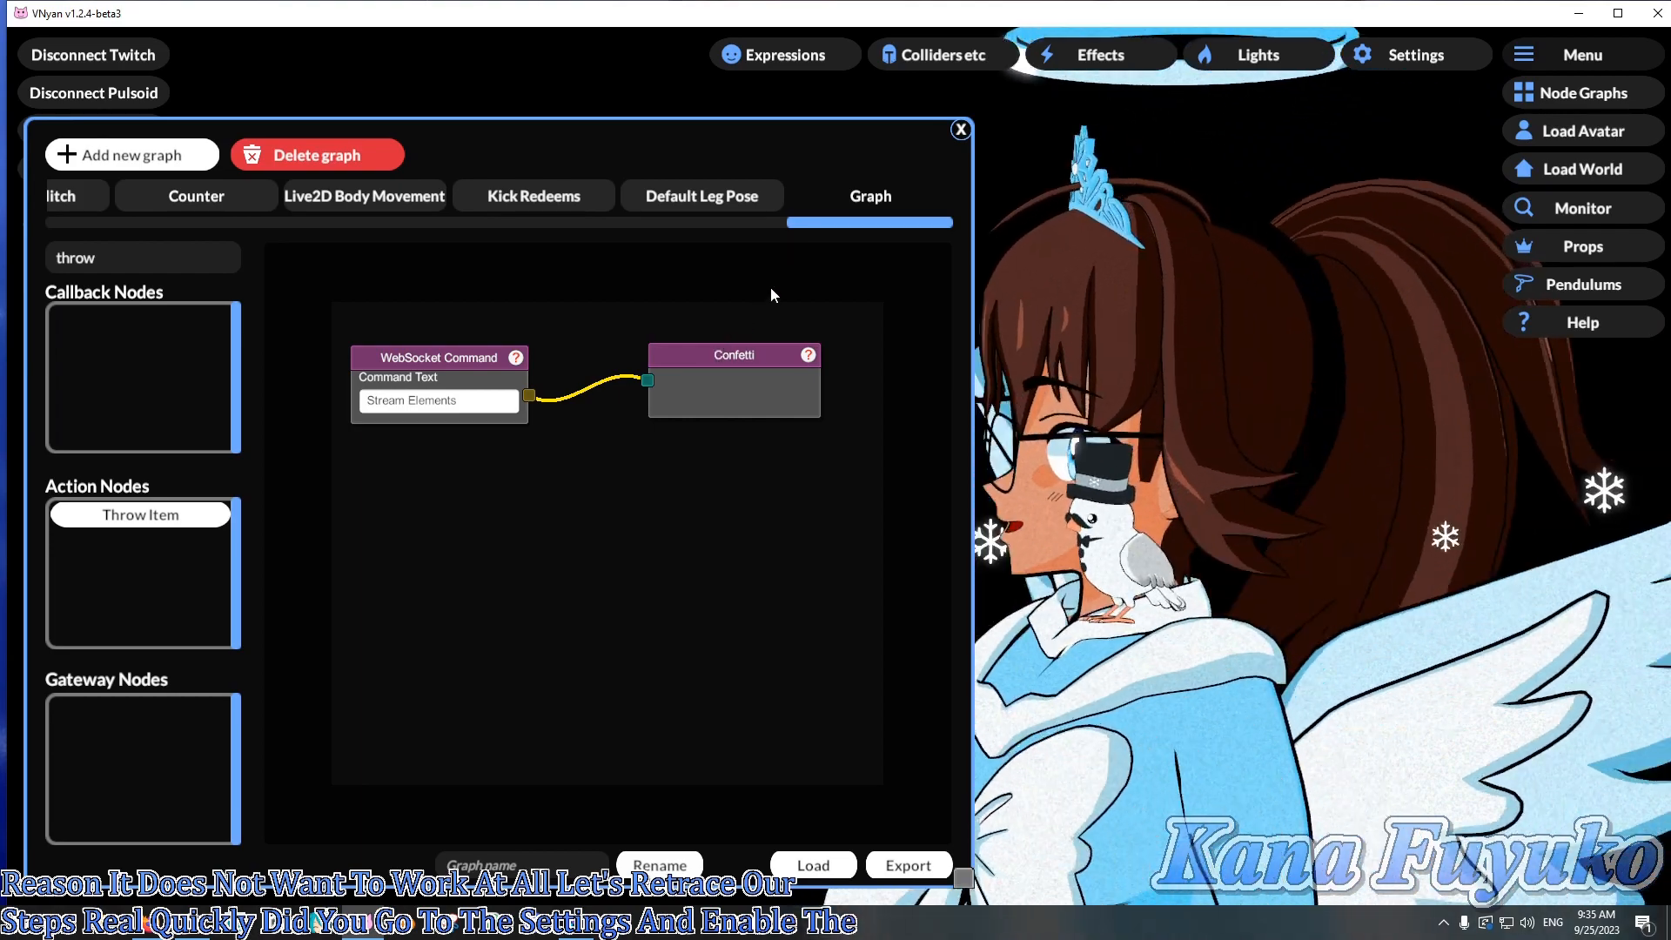
- Review the WebSocket Command node's text and the WebSockets receiving port, and close the node graph window
drag(518, 468, 549, 581)
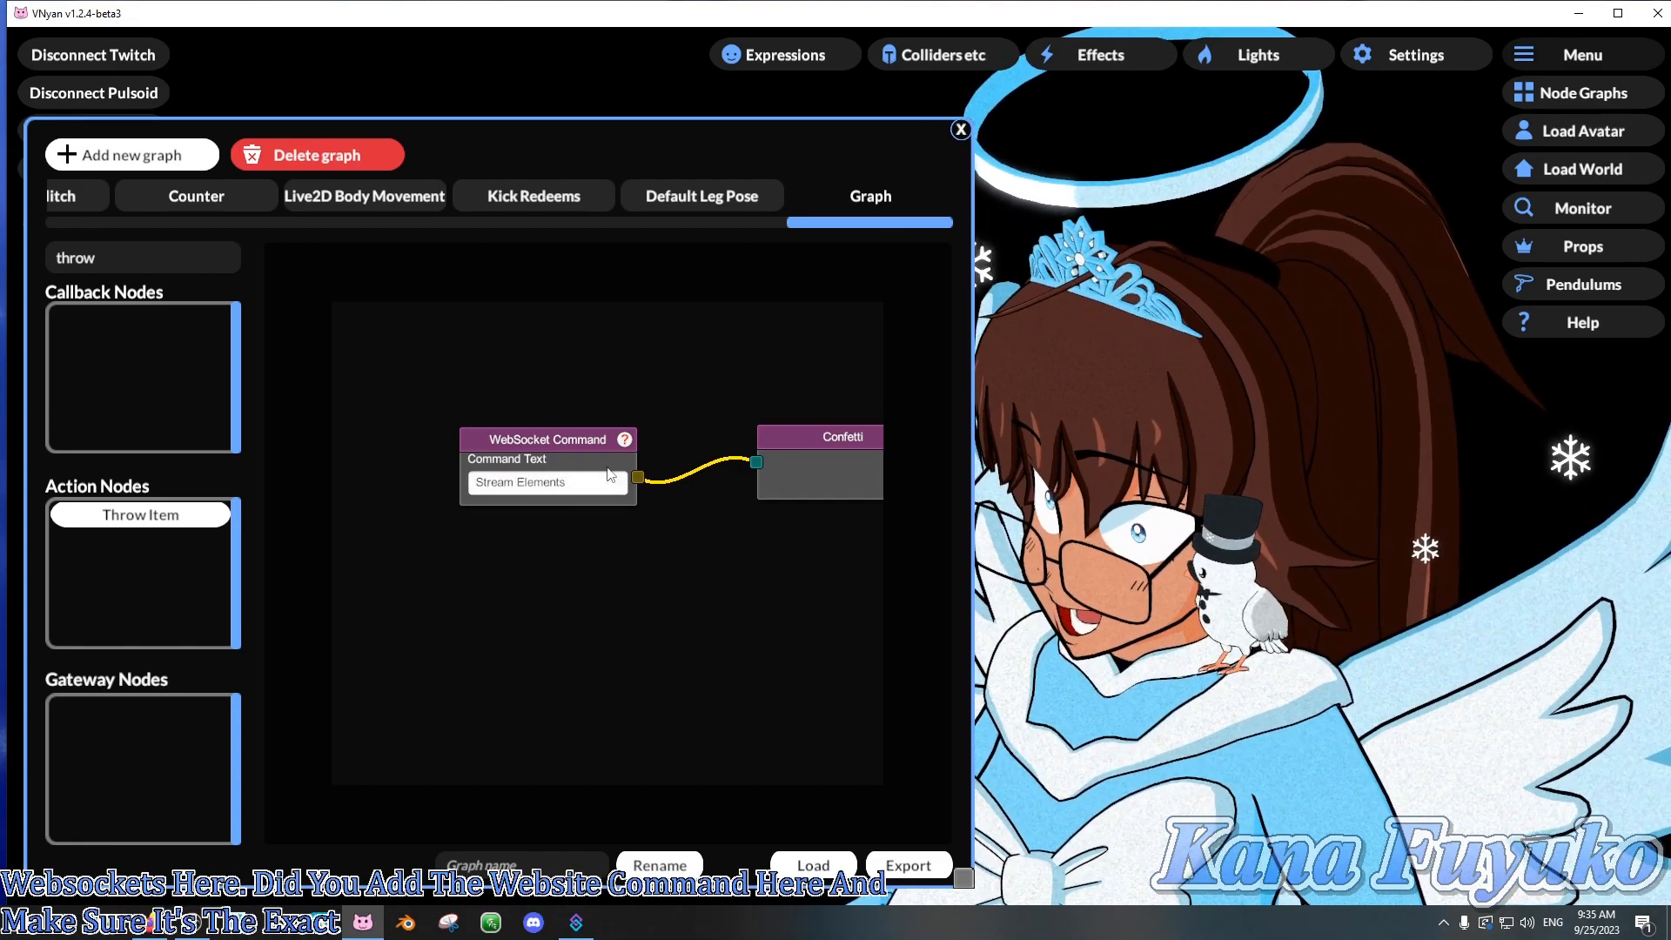
drag(735, 560, 641, 496)
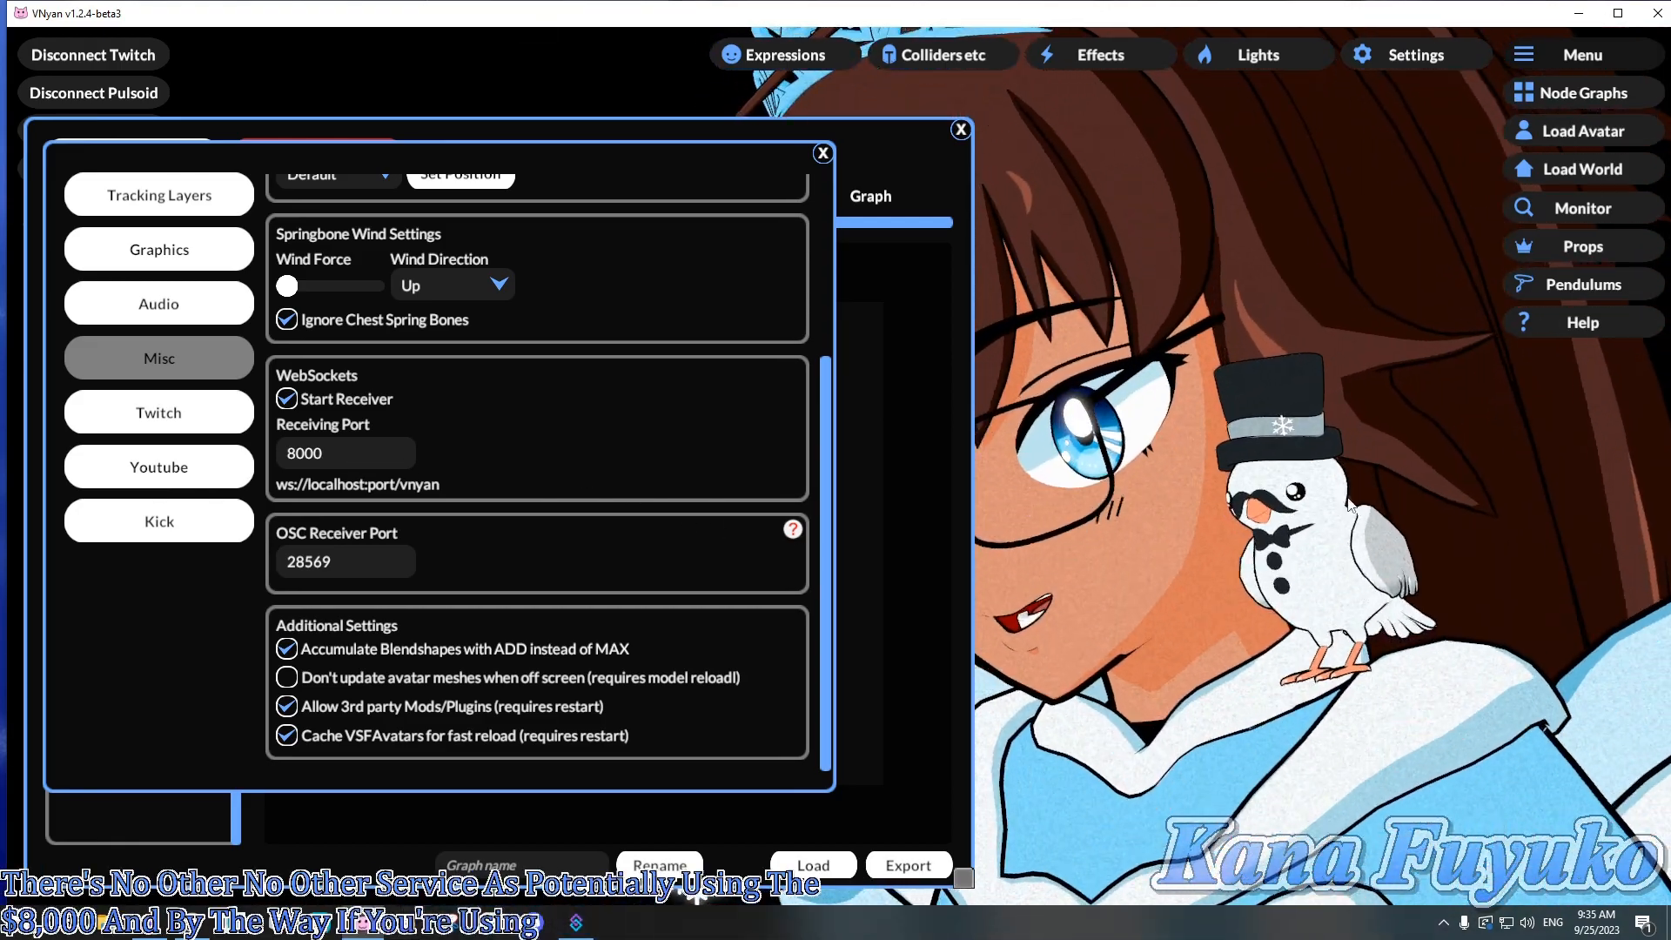
click(362, 453)
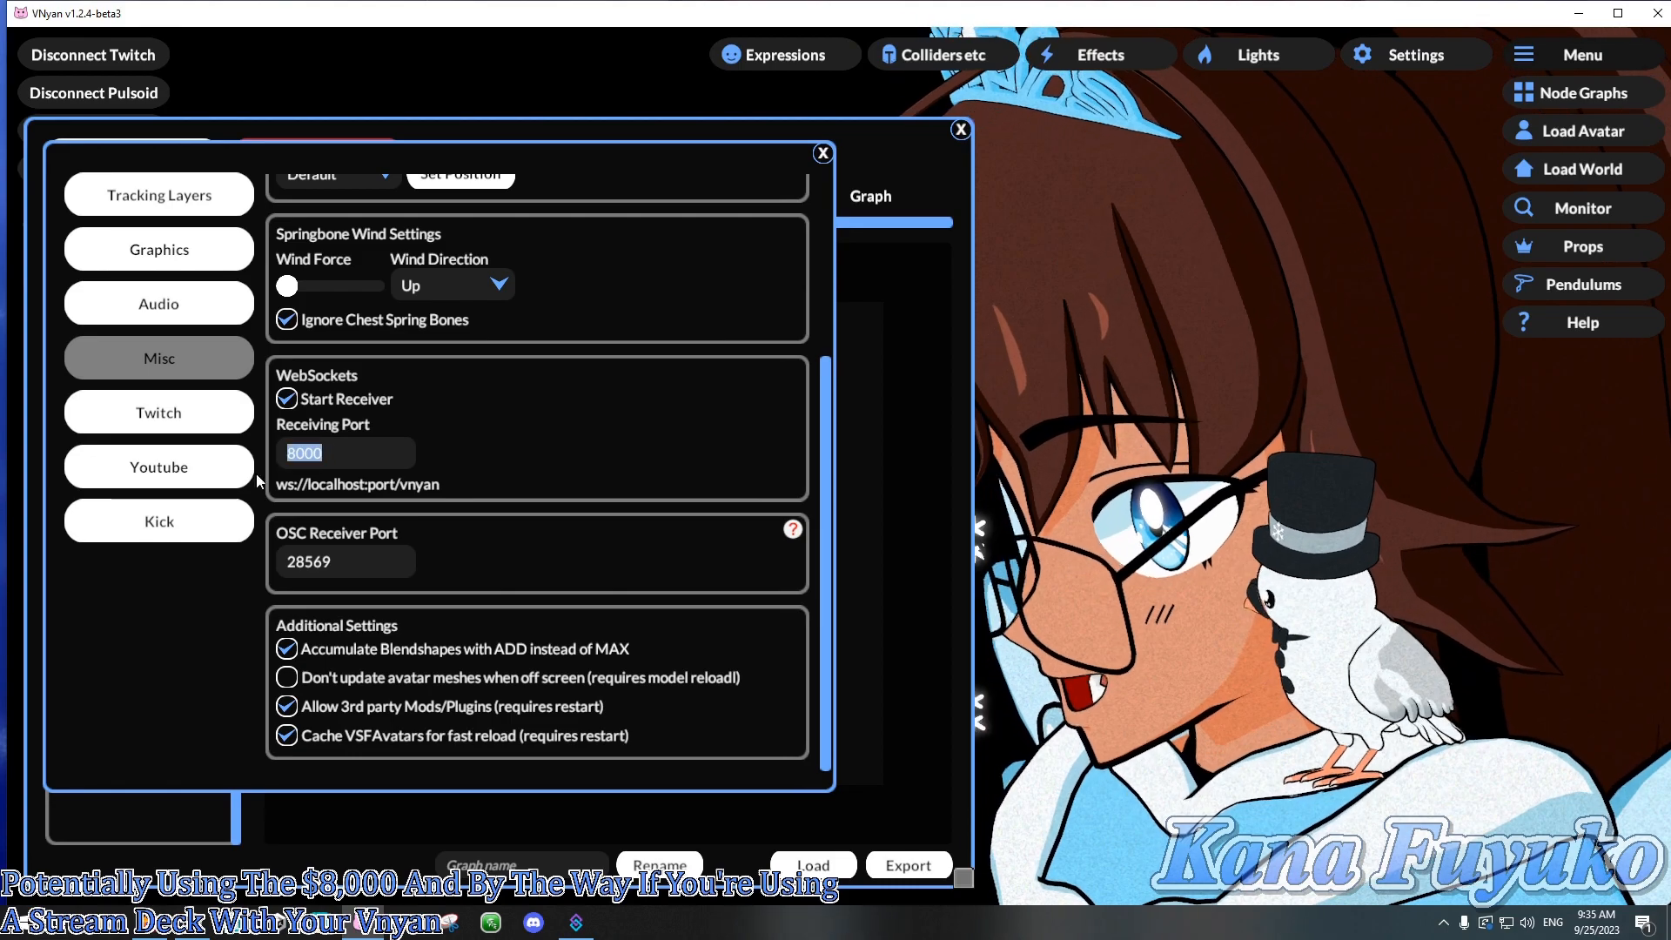
click(357, 503)
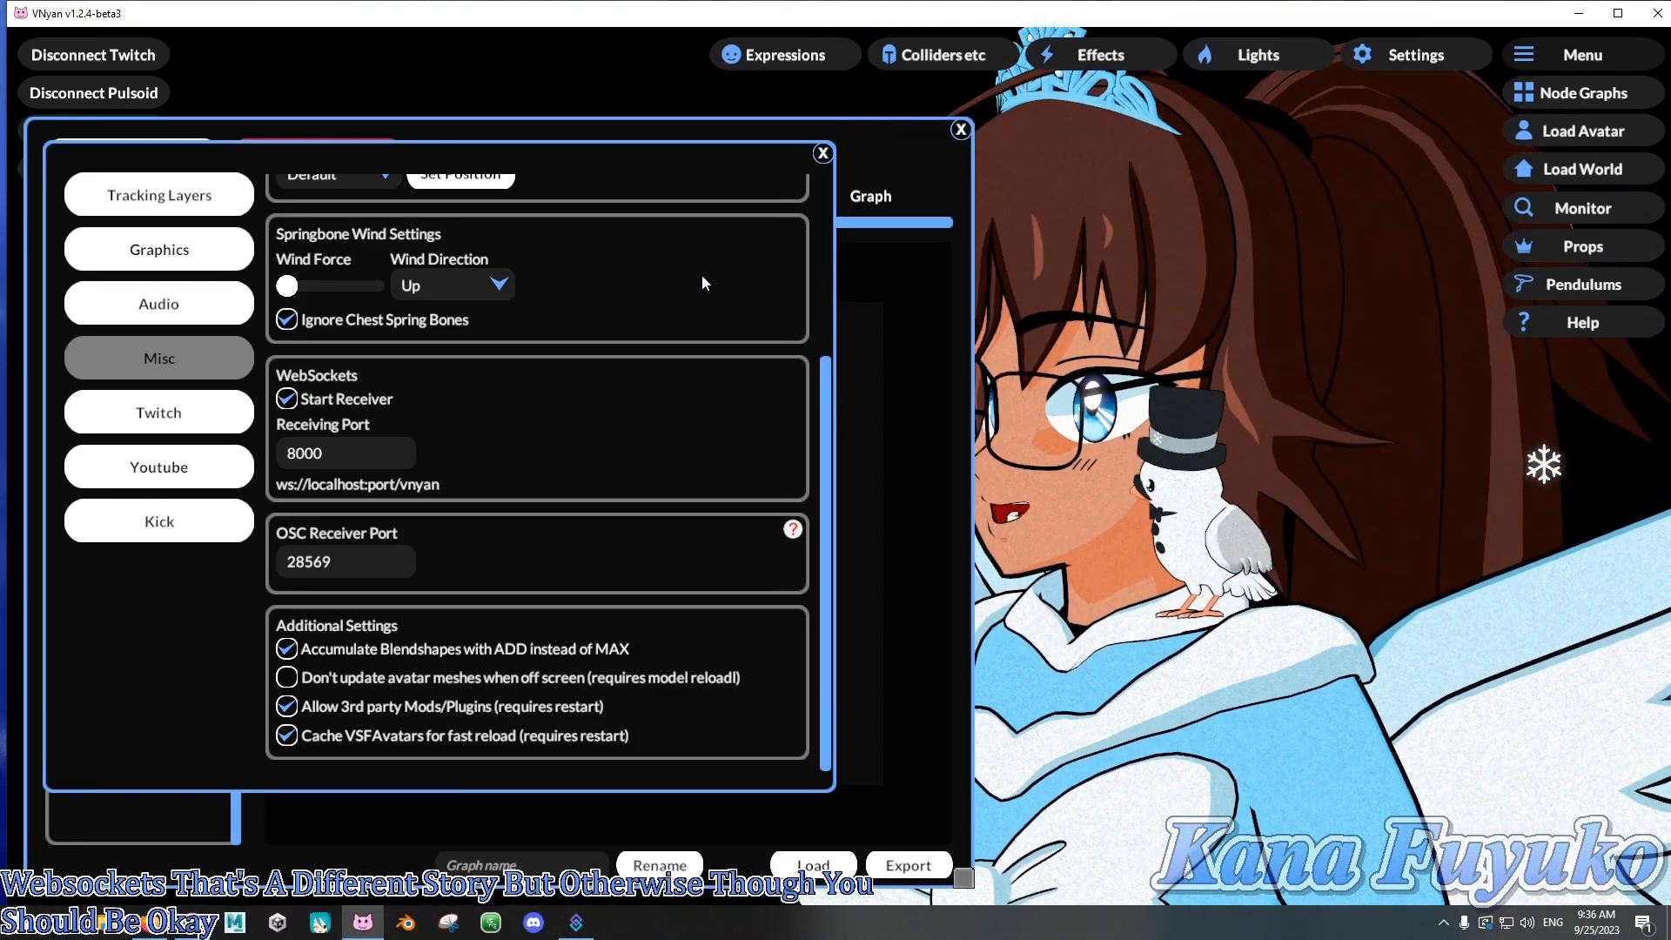
click(822, 153)
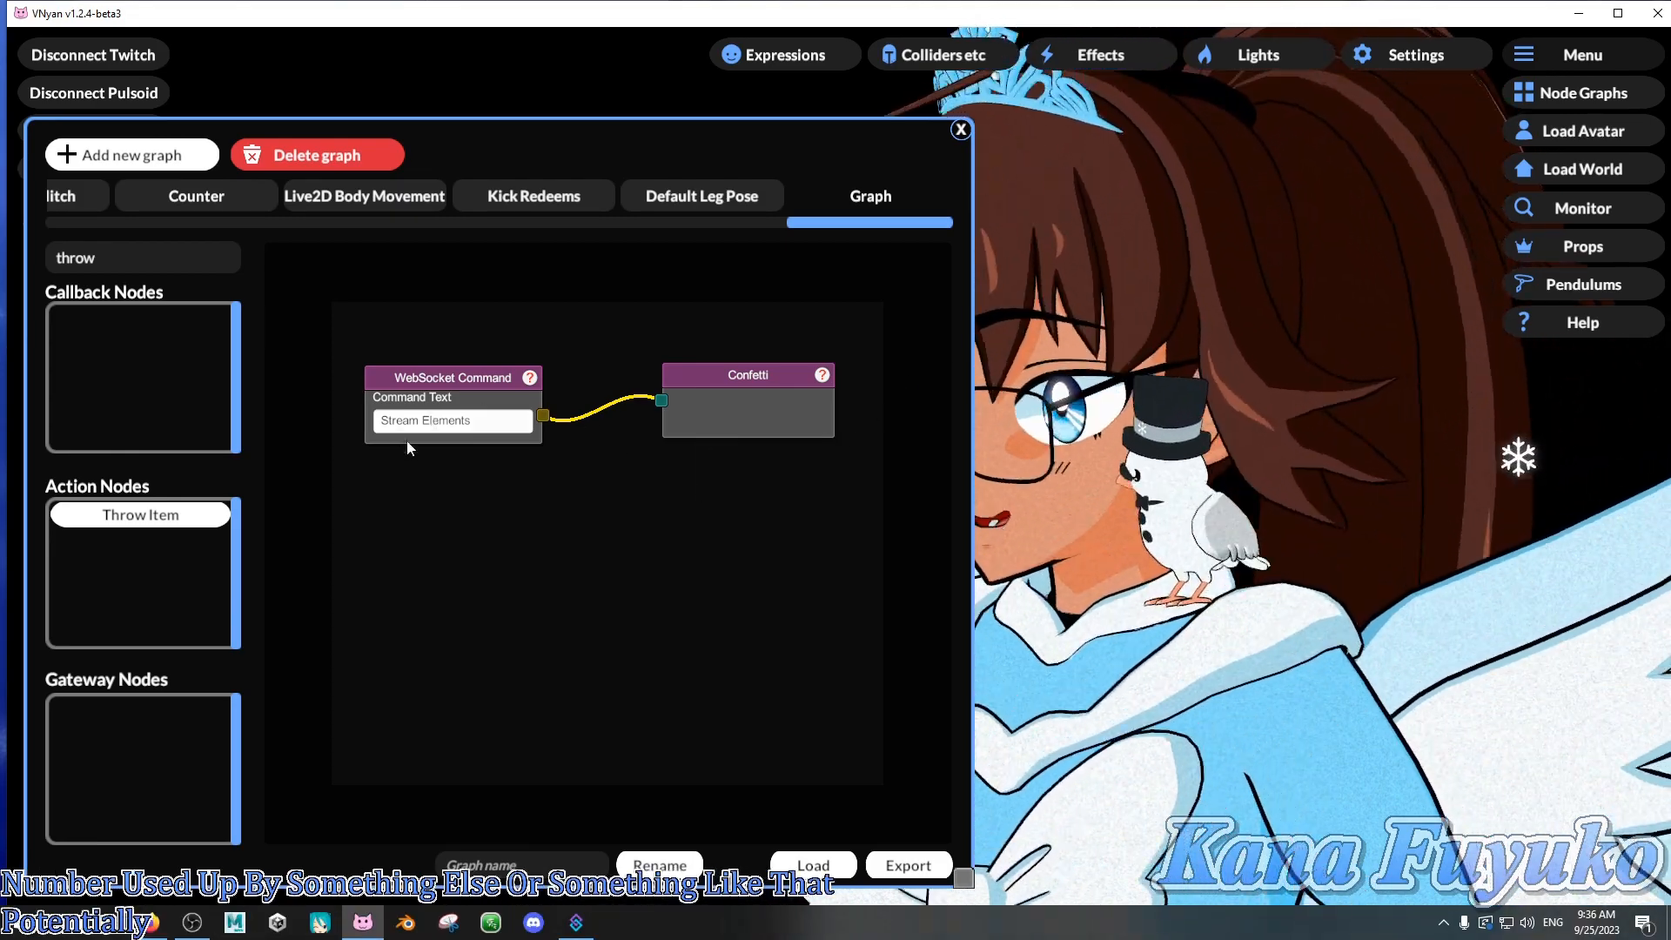
drag(906, 139, 914, 127)
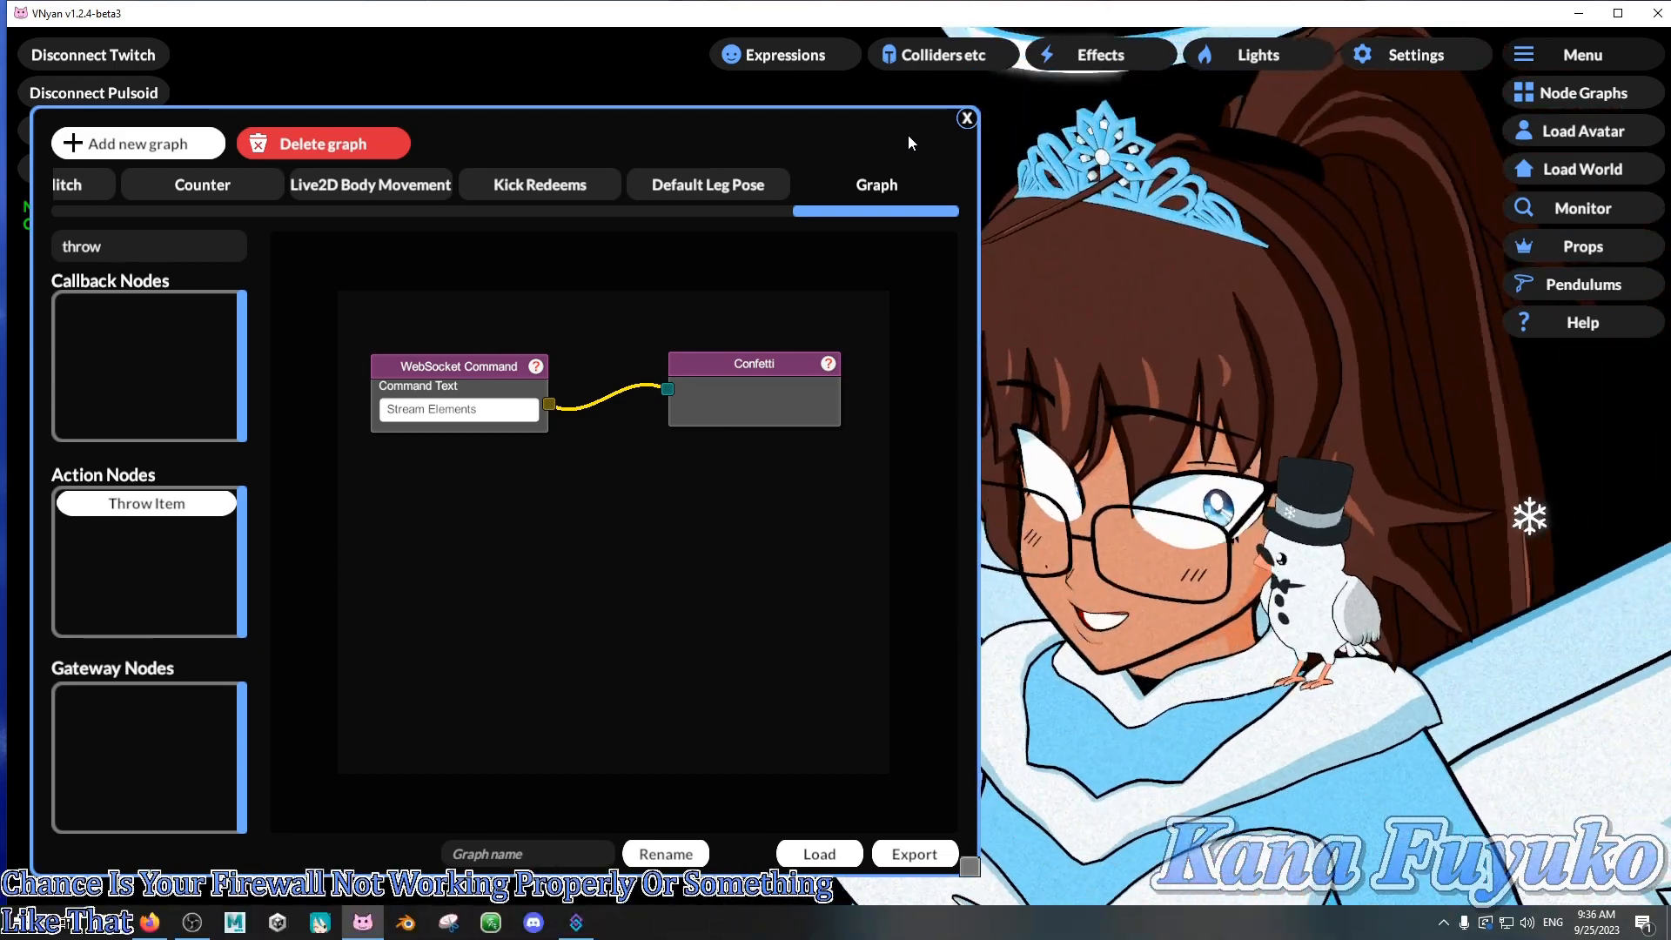
click(966, 119)
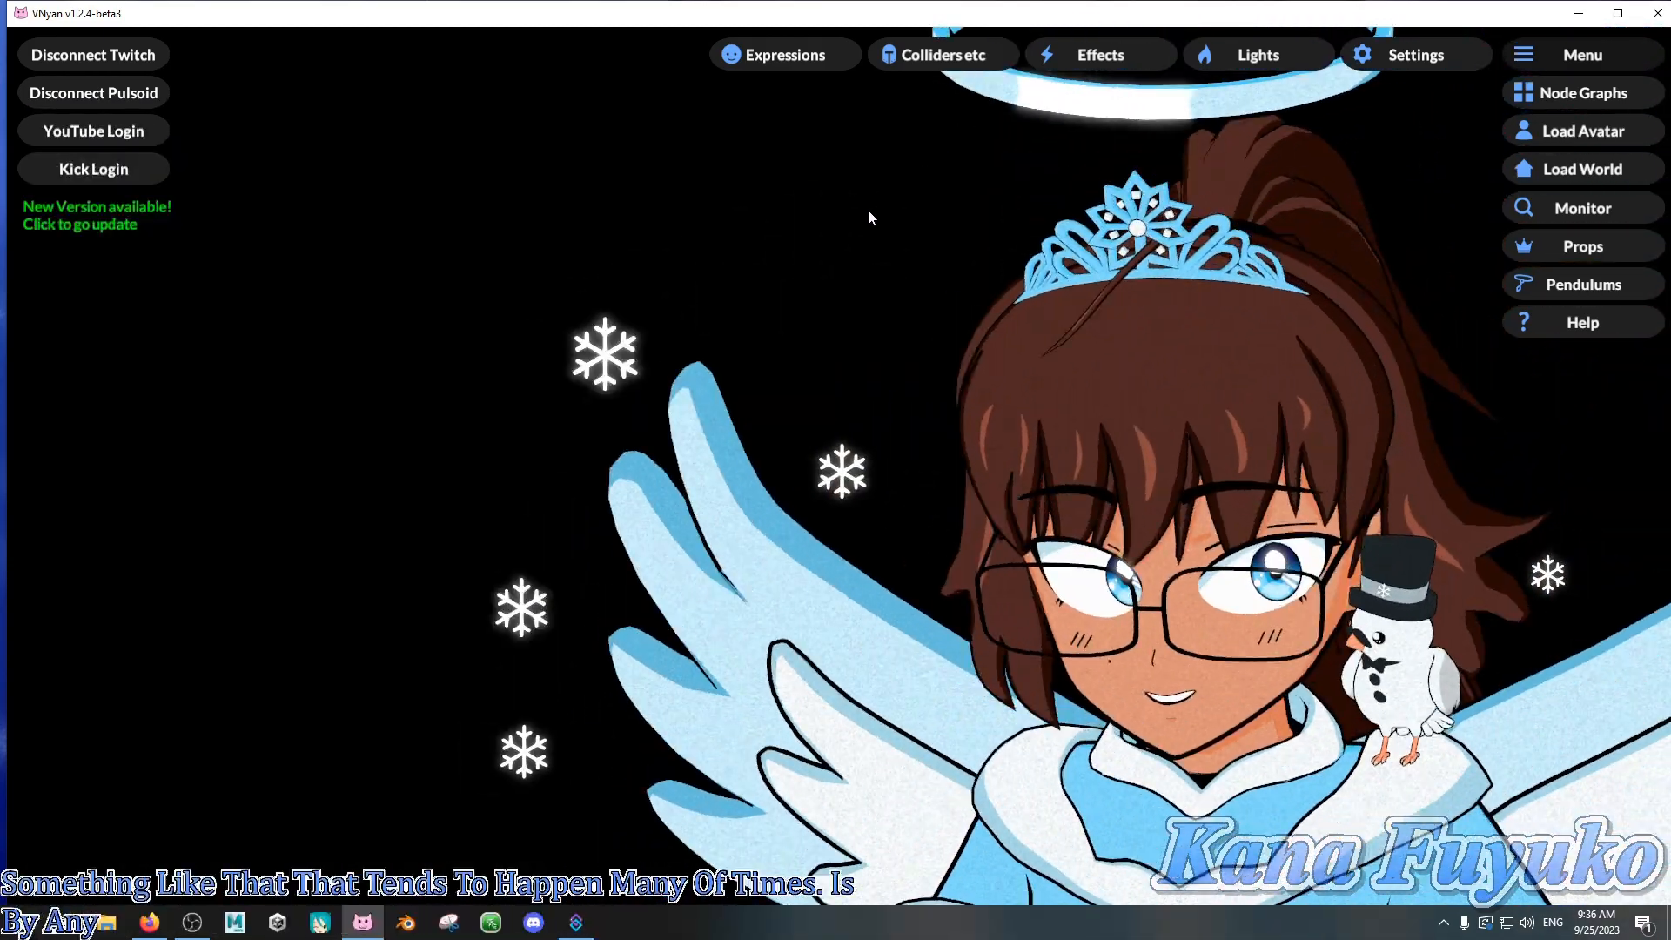
- Switch to Streamer.bot and check the connection status and the StreamElements integration's connection settings
click(575, 921)
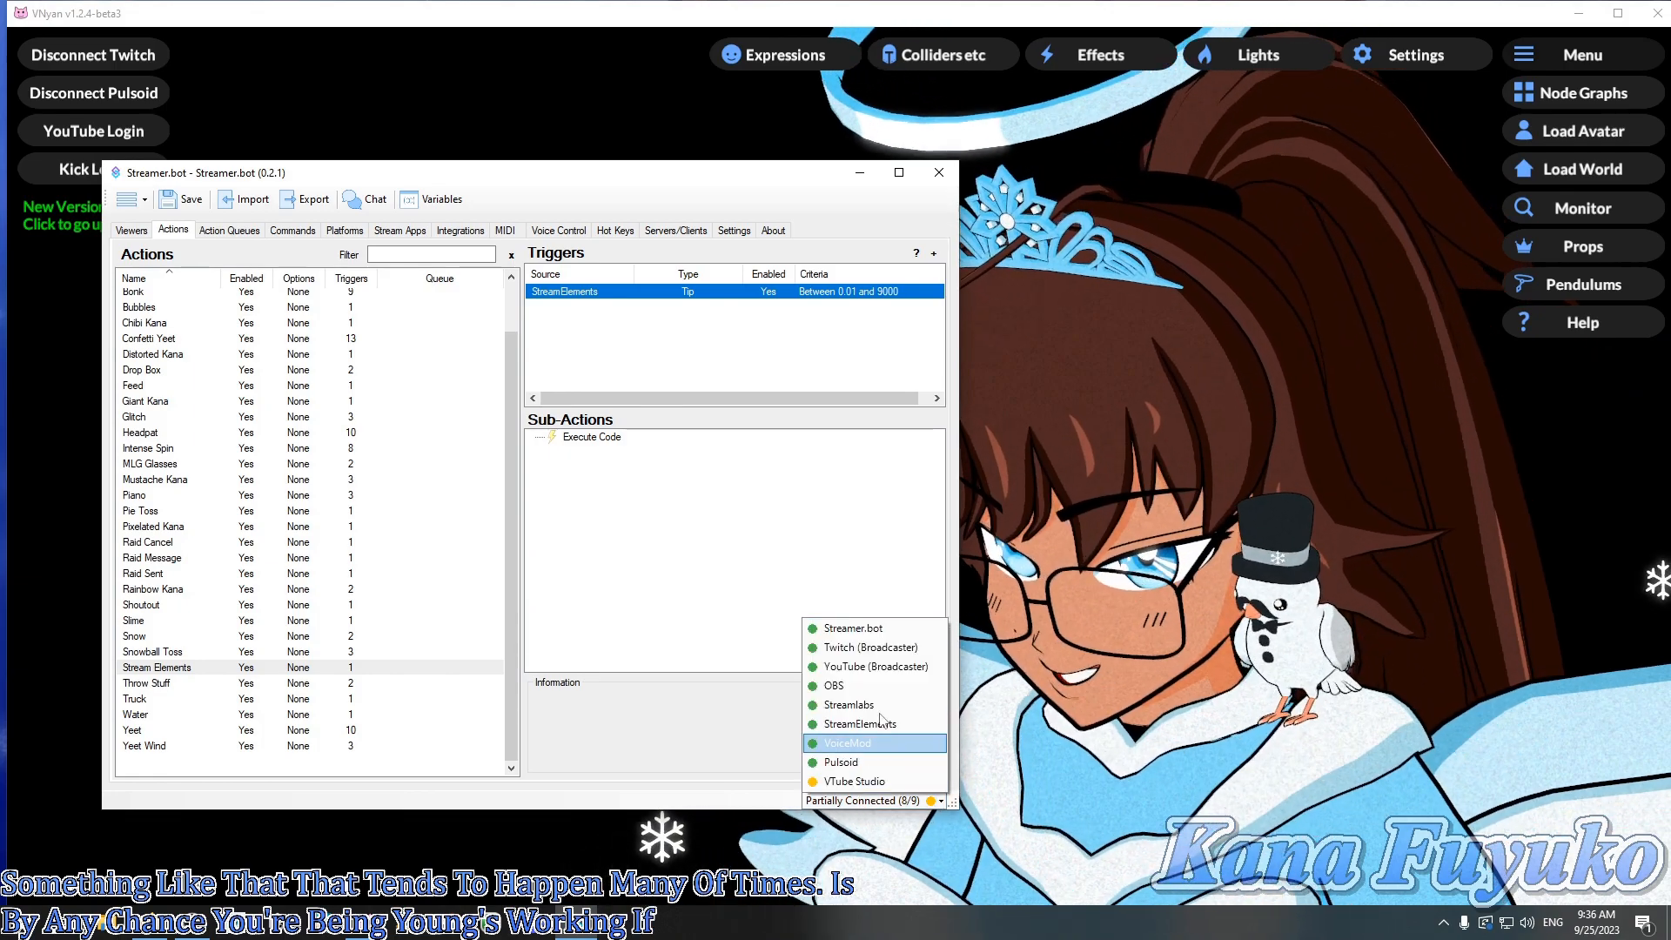
click(459, 231)
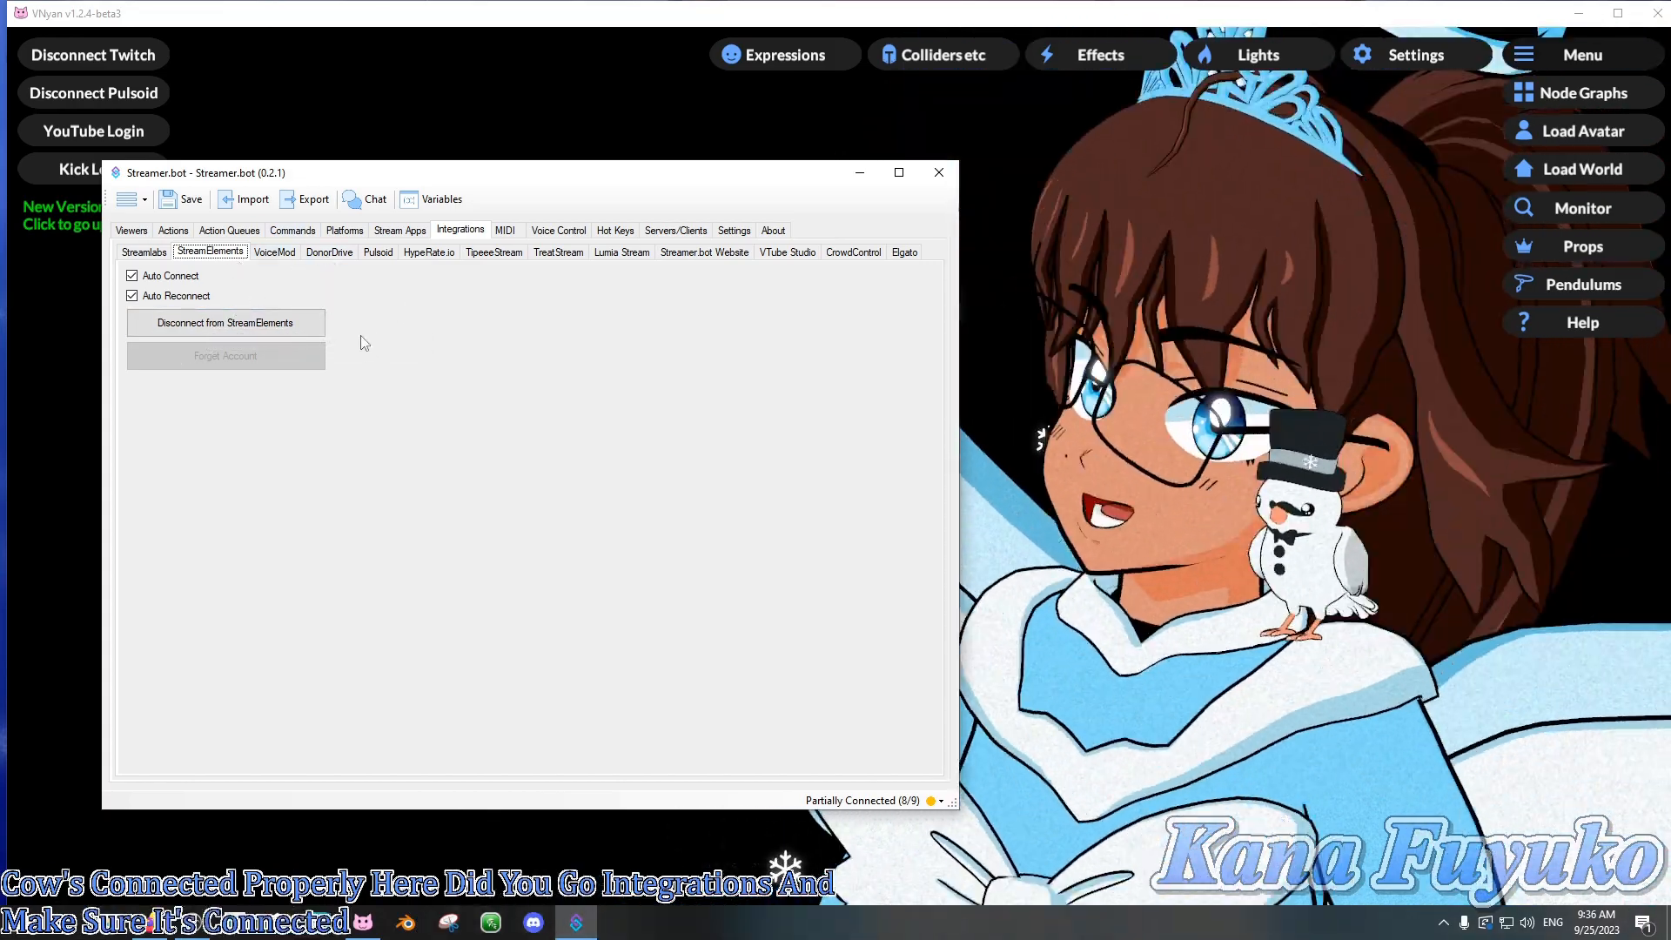
drag(585, 177, 542, 170)
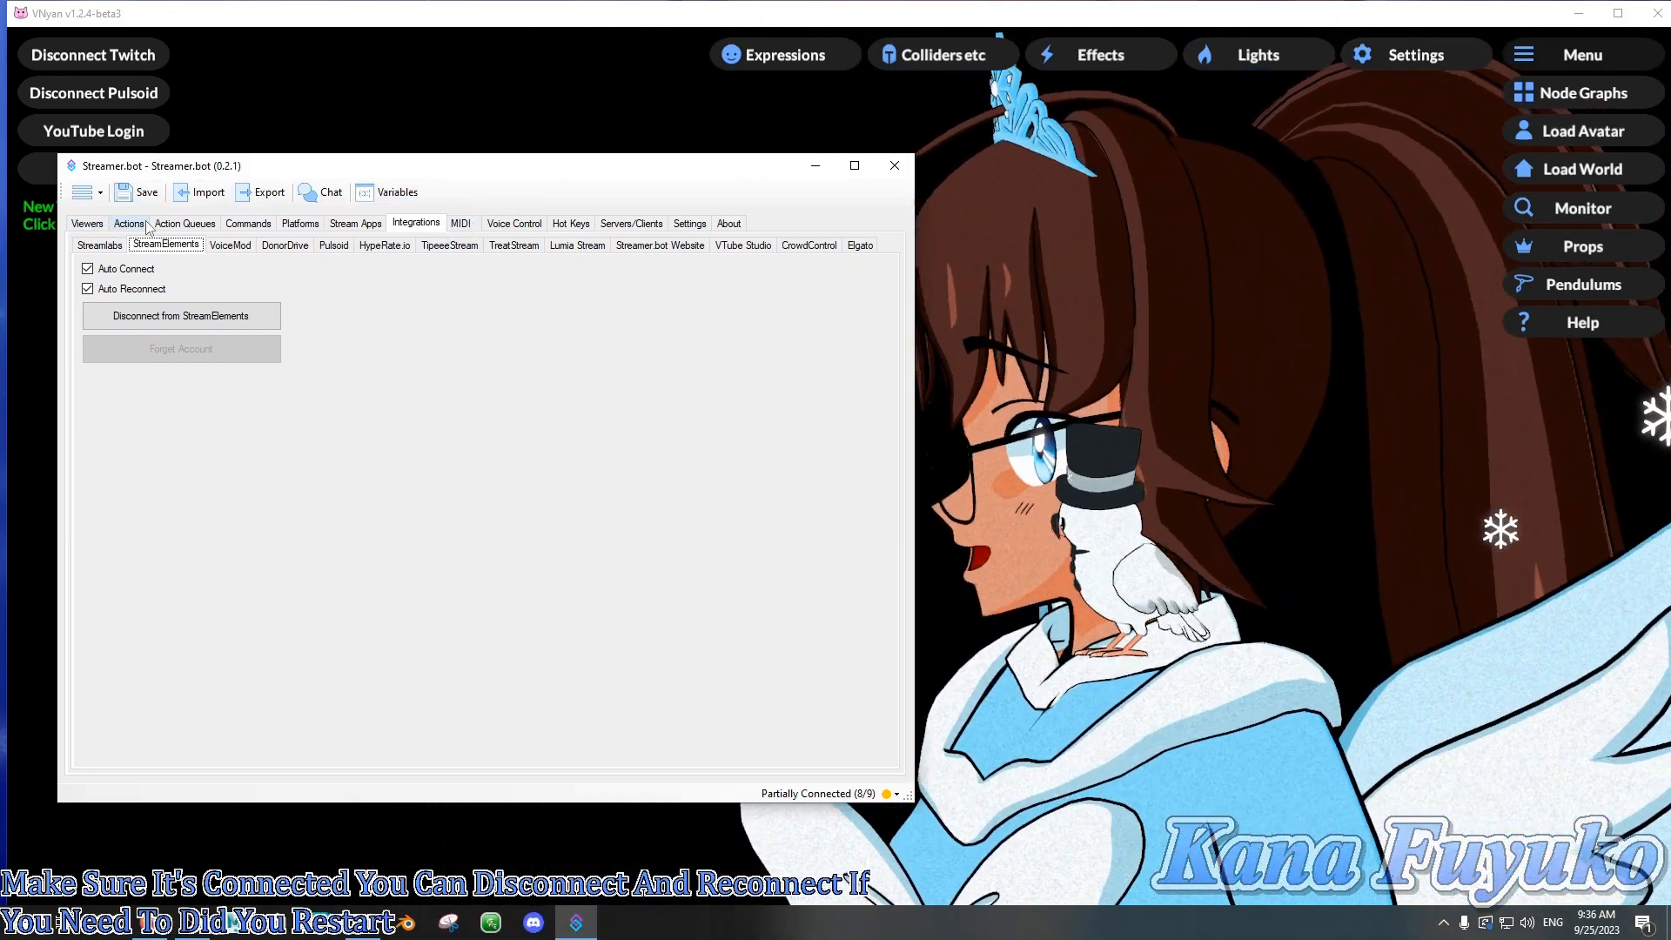
- Review the VNyan WebSocket client's endpoint and reconnect settings, and close the dialog without changes
click(632, 223)
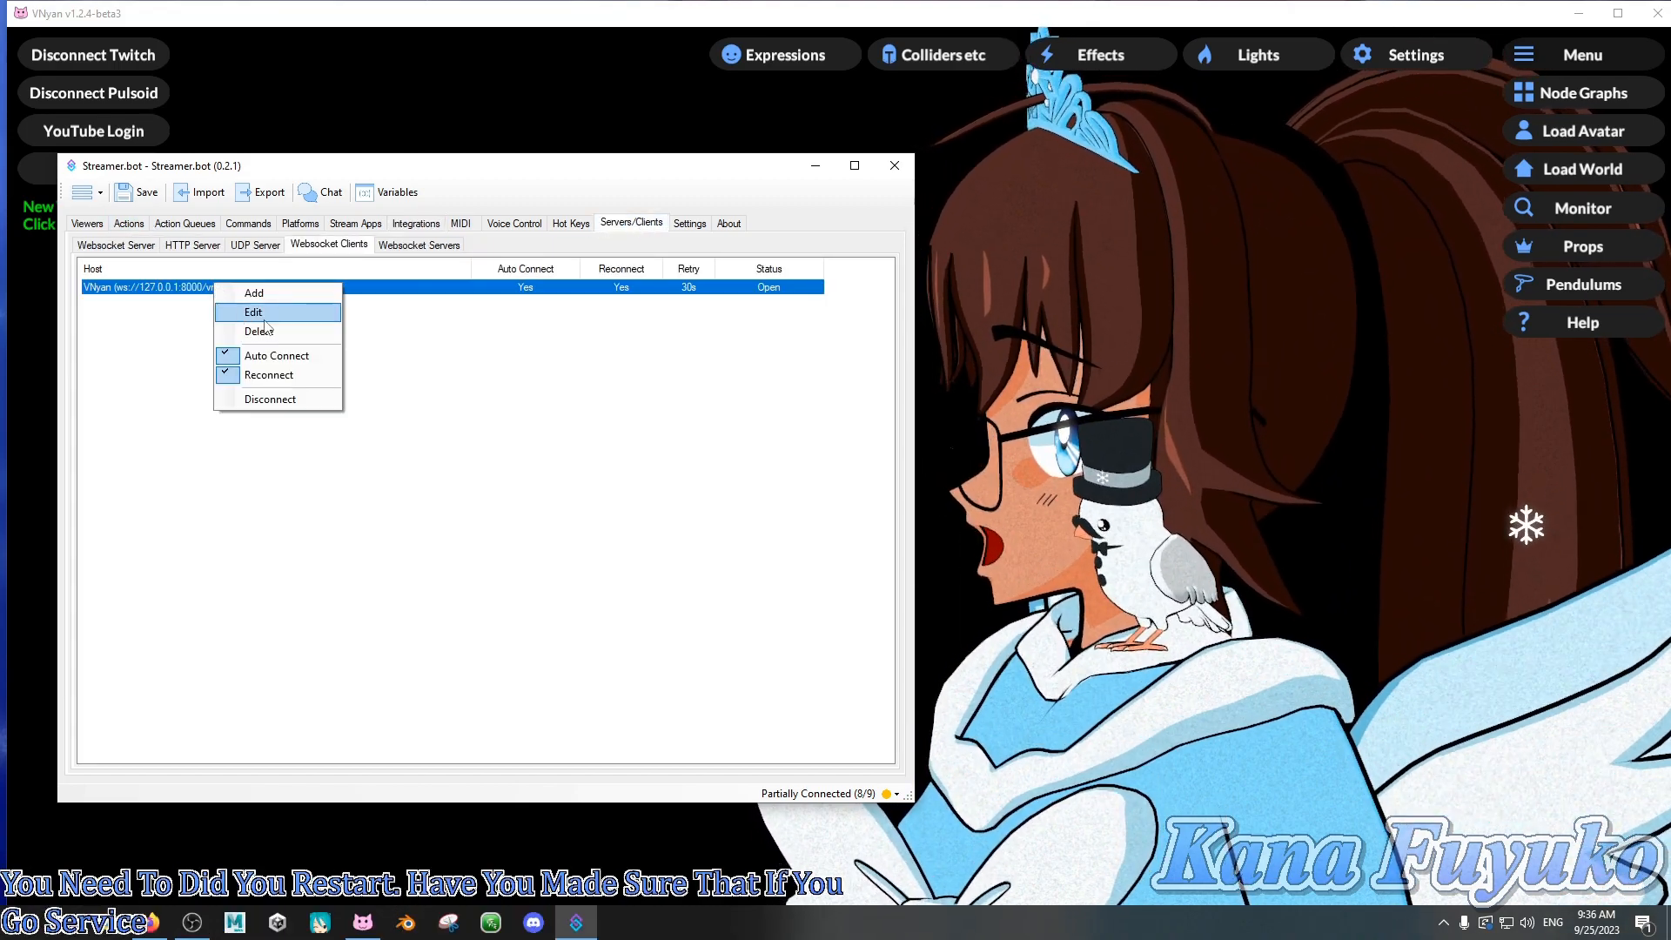
click(261, 315)
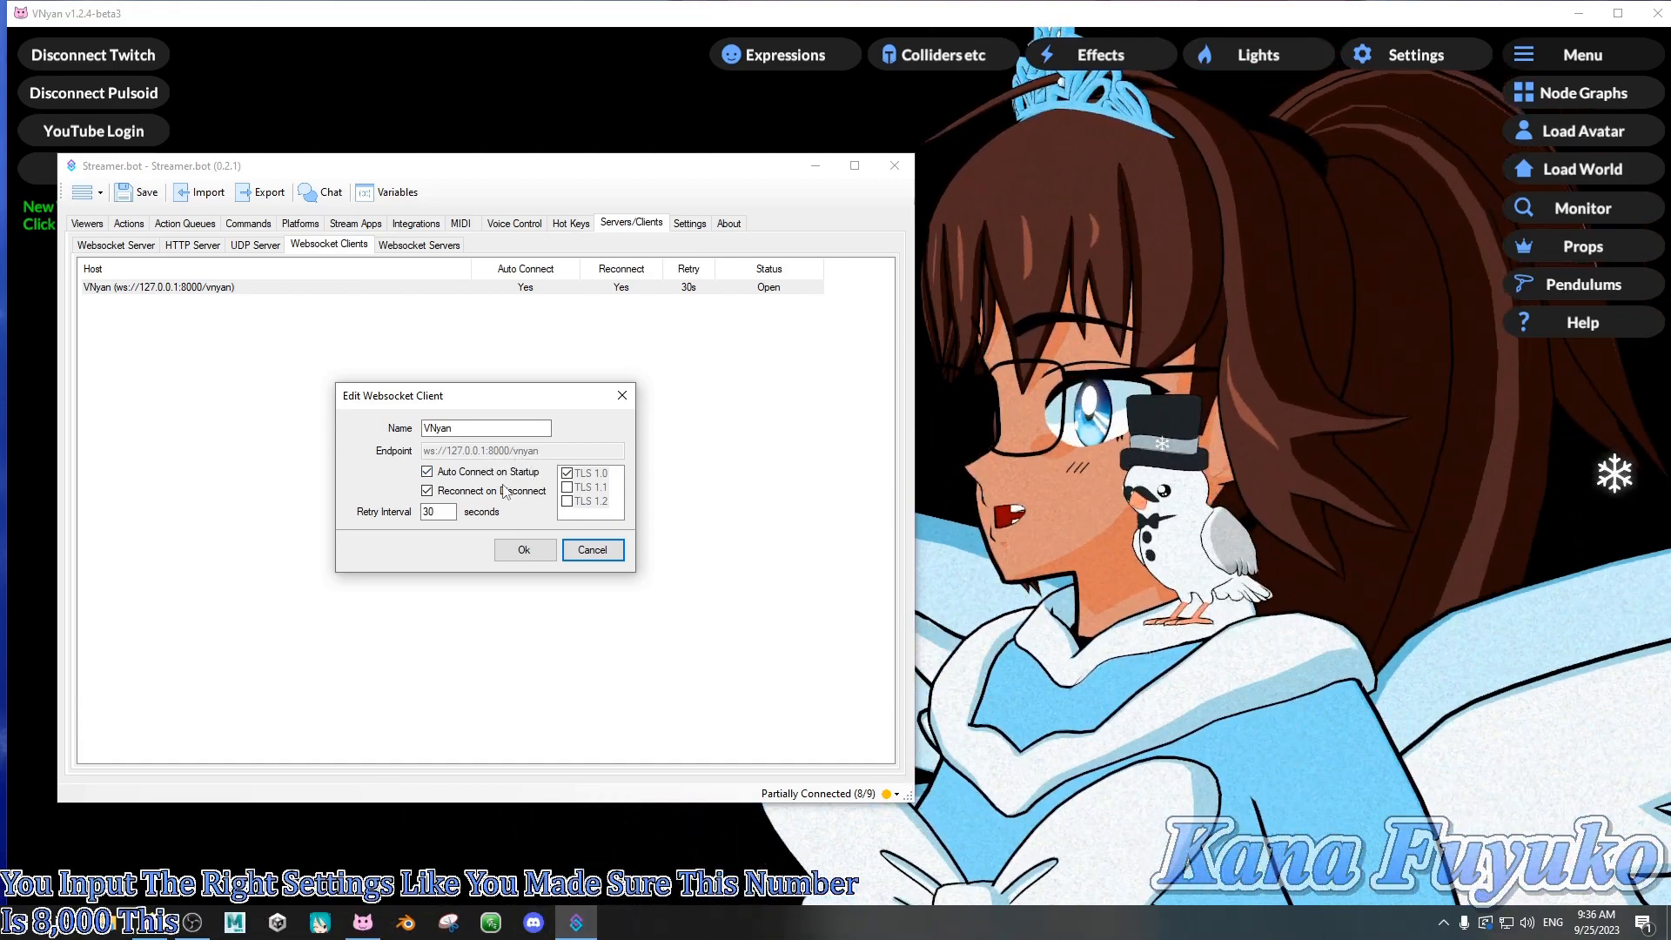
click(621, 397)
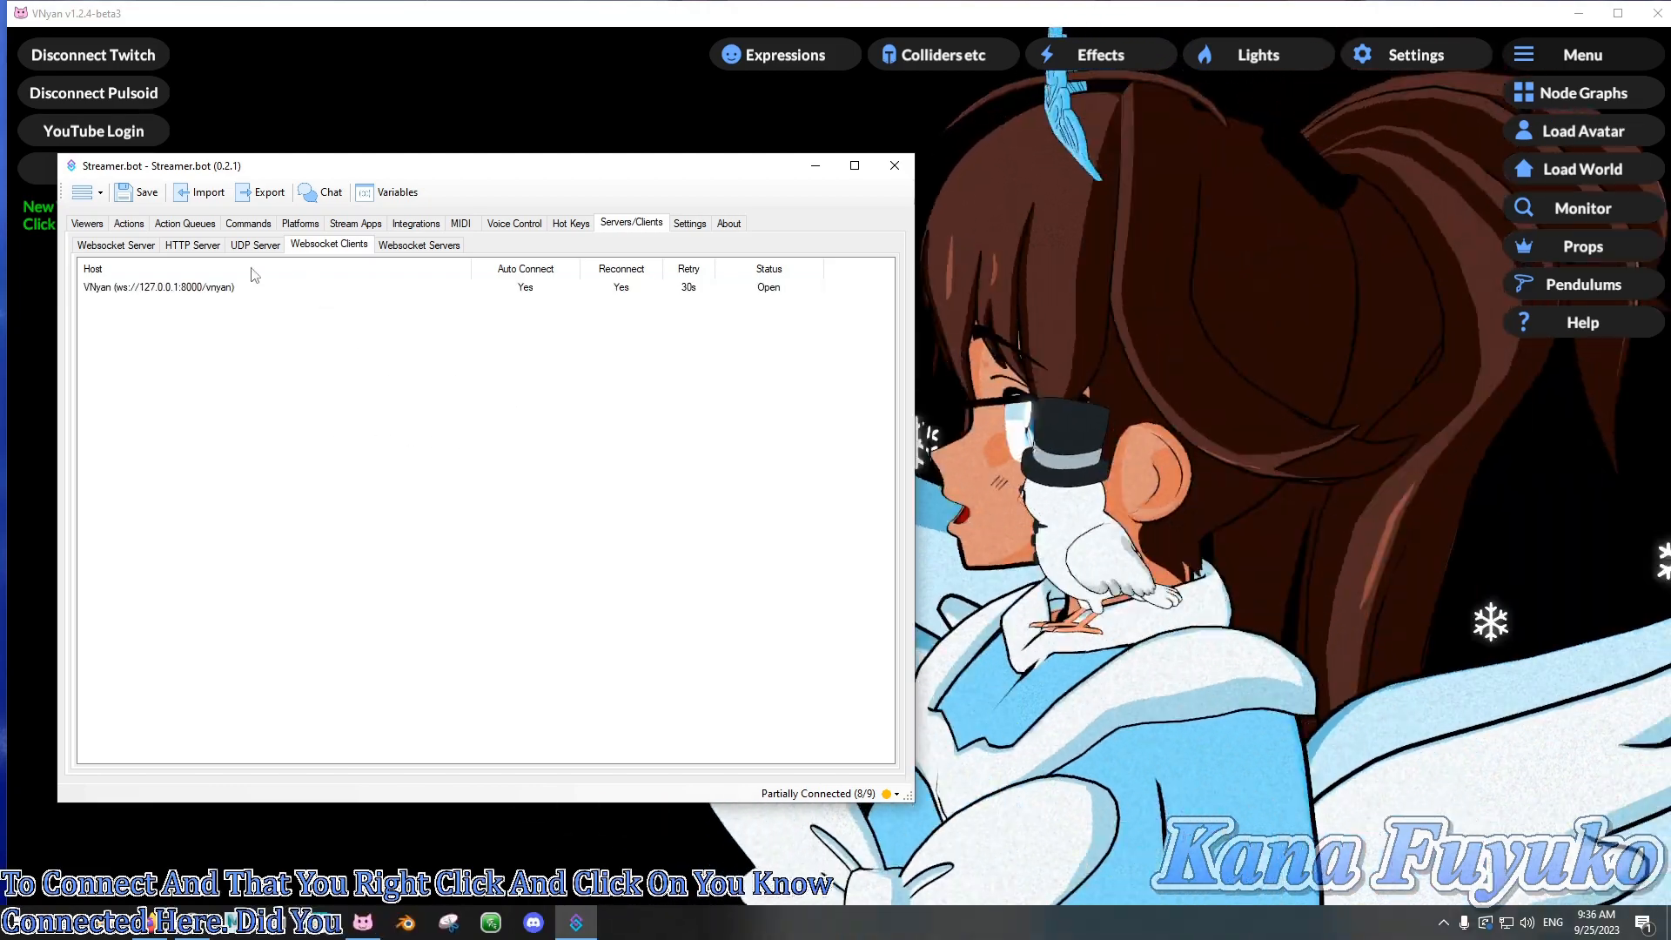
- Compare the WebsocketSend text in the Stream Elements action's code with the WebSocket Command node in VNyan, and close the code editor
click(129, 224)
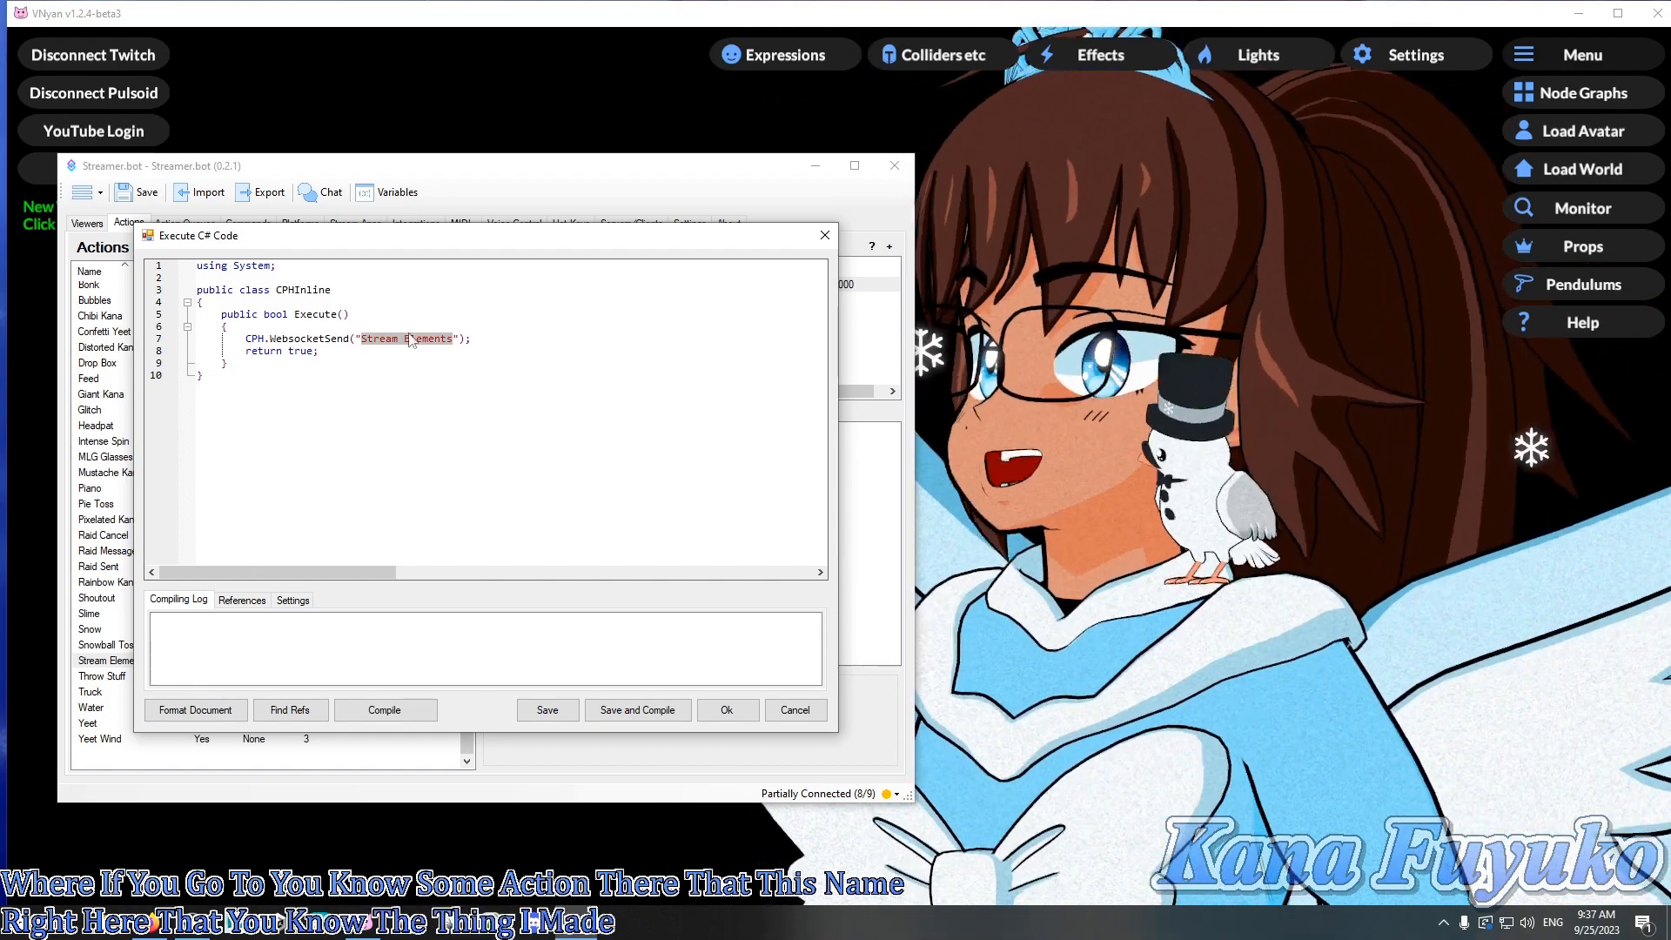
click(1027, 396)
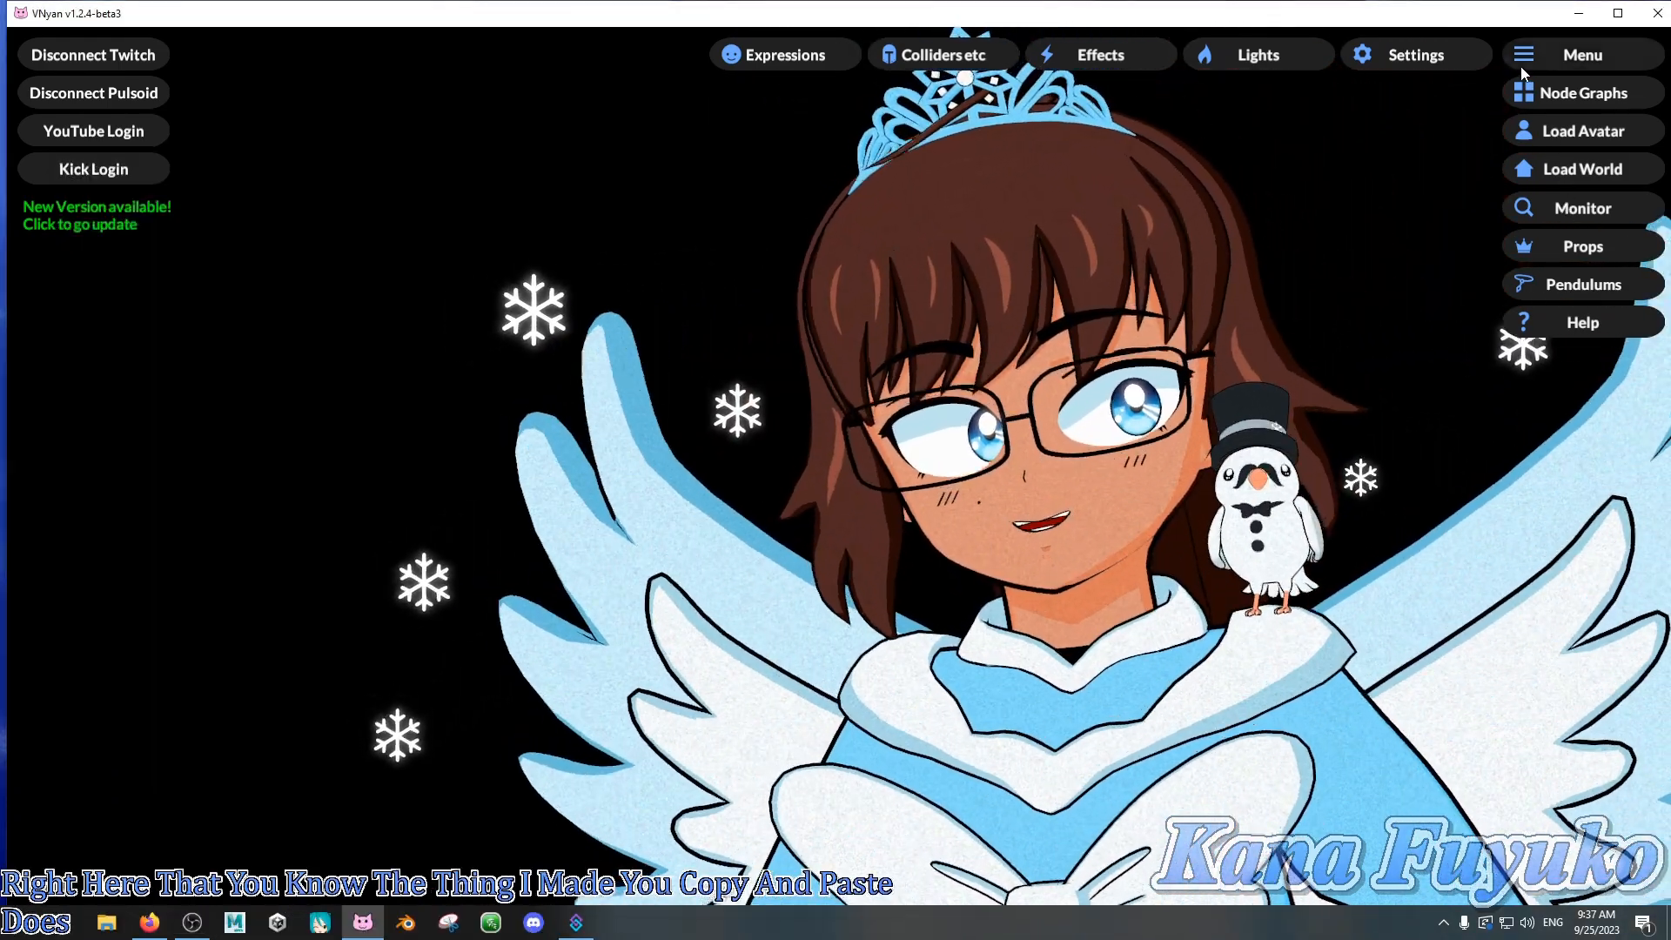
click(1505, 94)
click(511, 408)
click(557, 921)
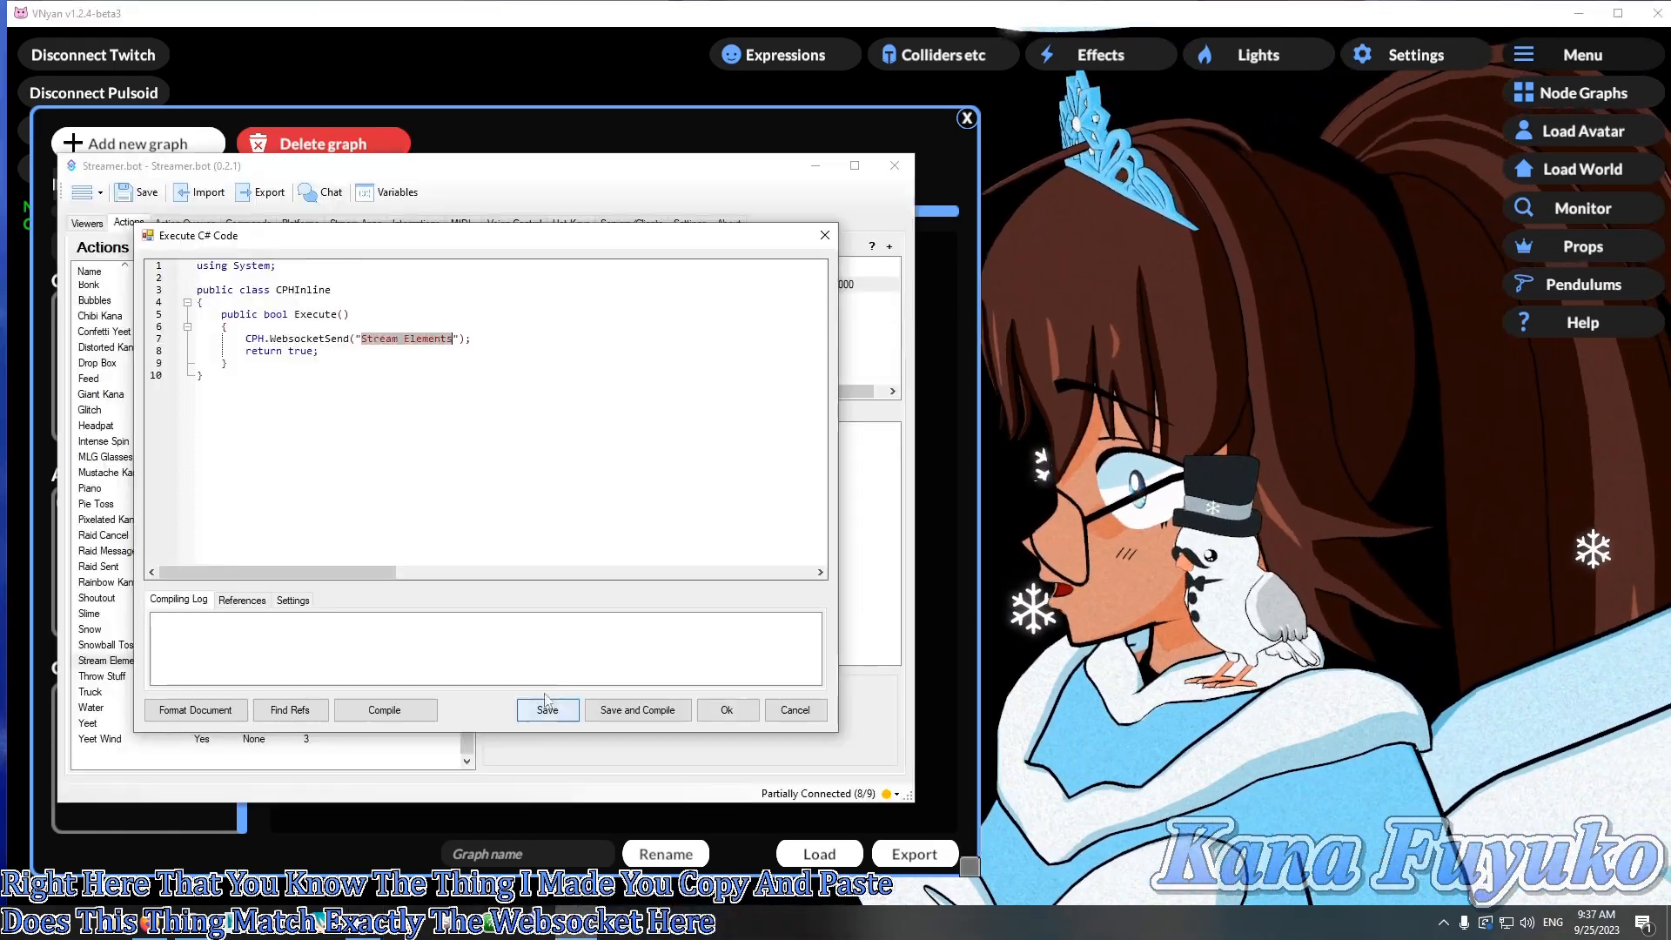
click(824, 236)
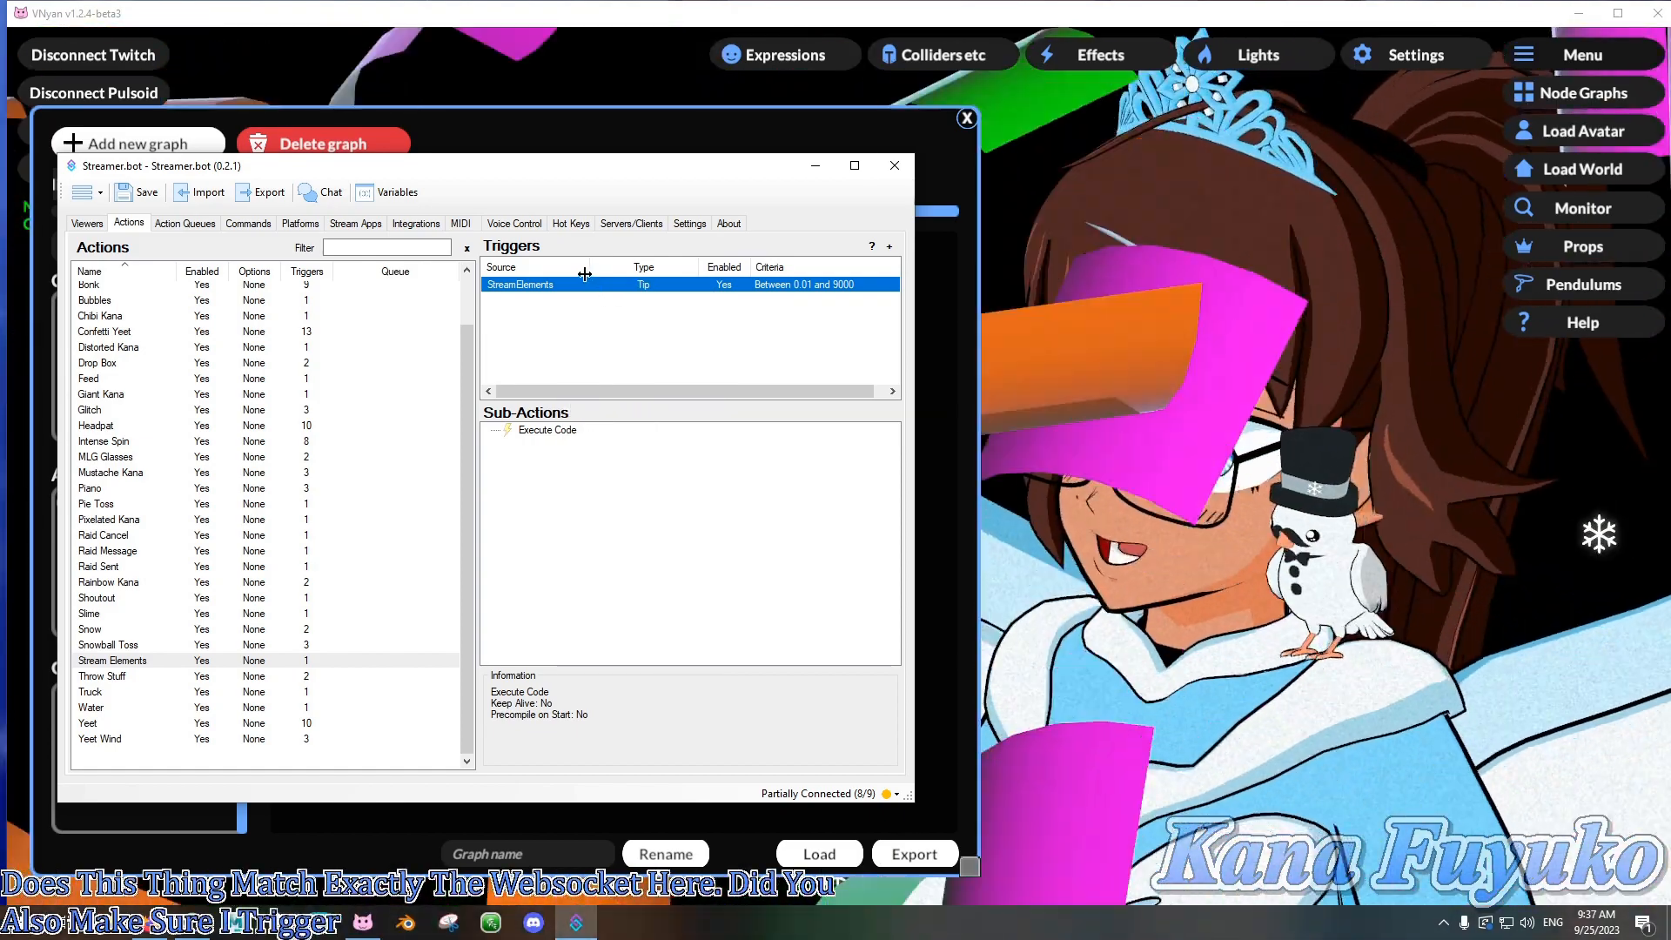
- Recheck the Stream Elements action's Execute Code sub-action without editing it, and return to VNyan to close the node graph window
drag(609, 177, 670, 160)
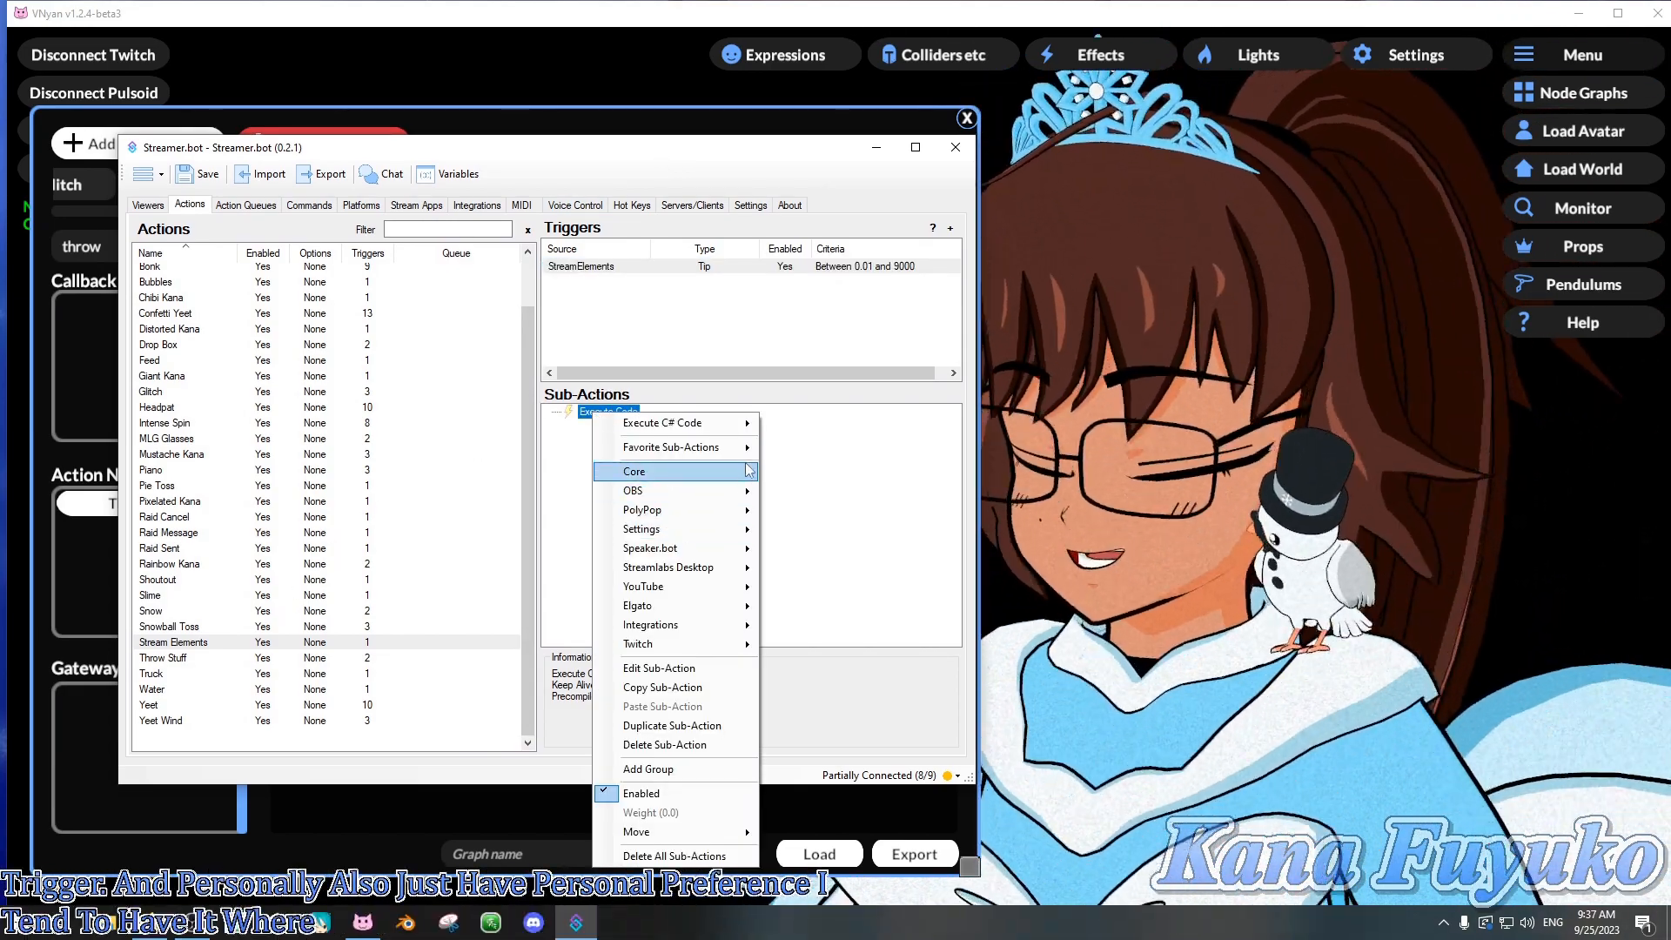
click(711, 675)
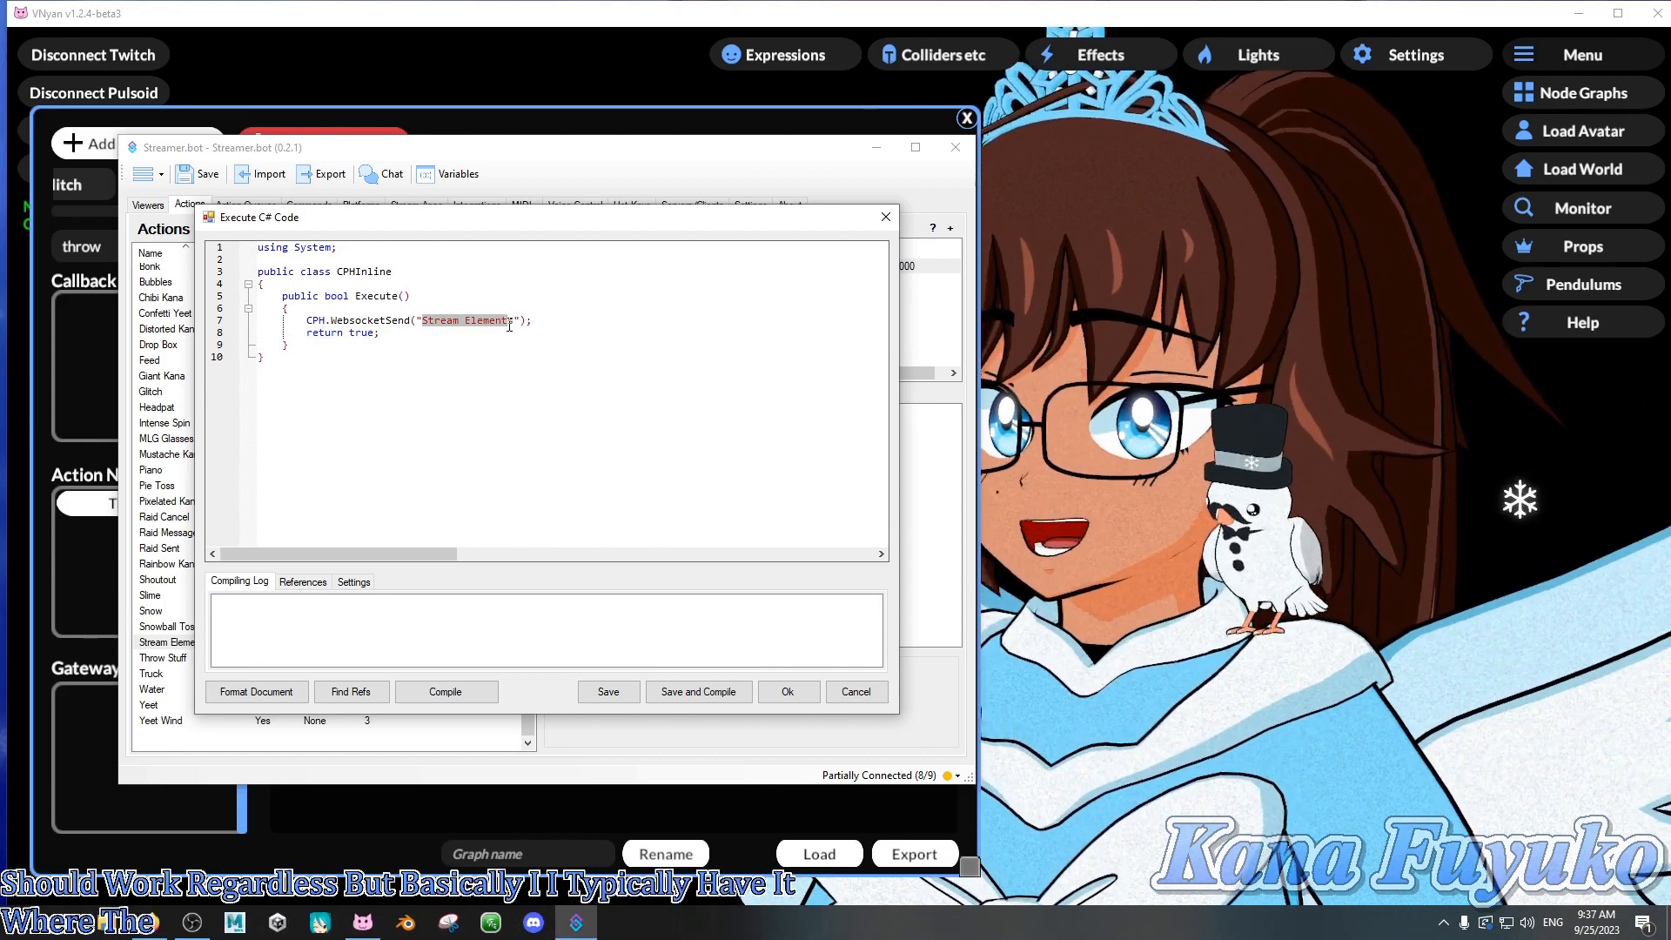
click(886, 217)
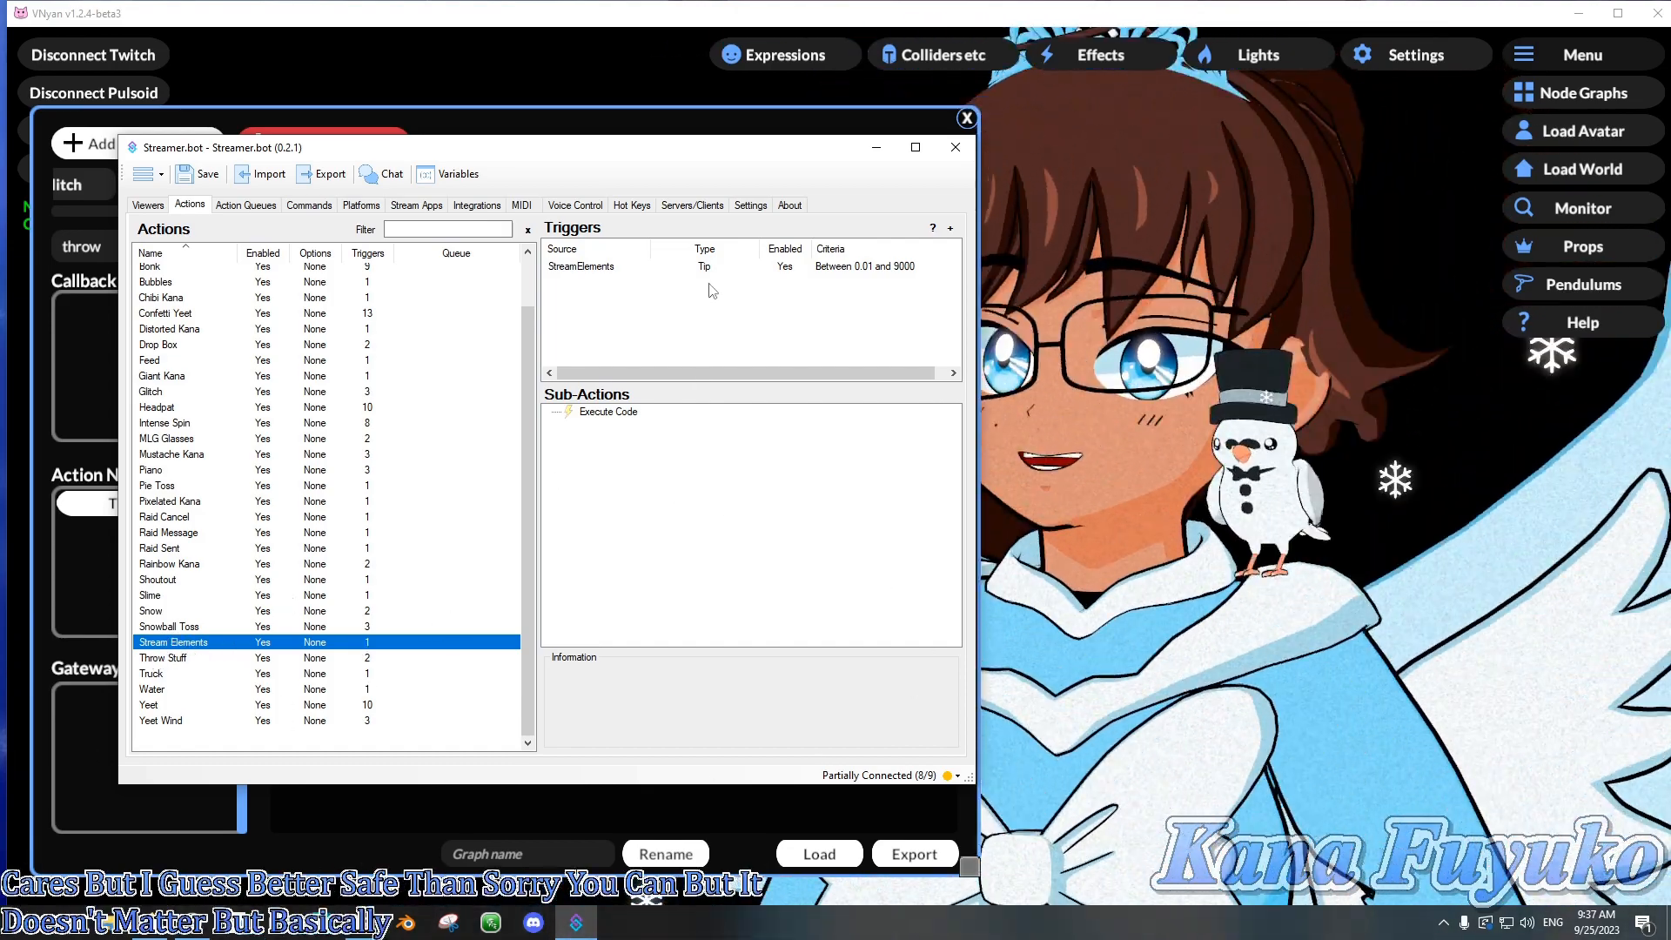
drag(706, 155, 654, 156)
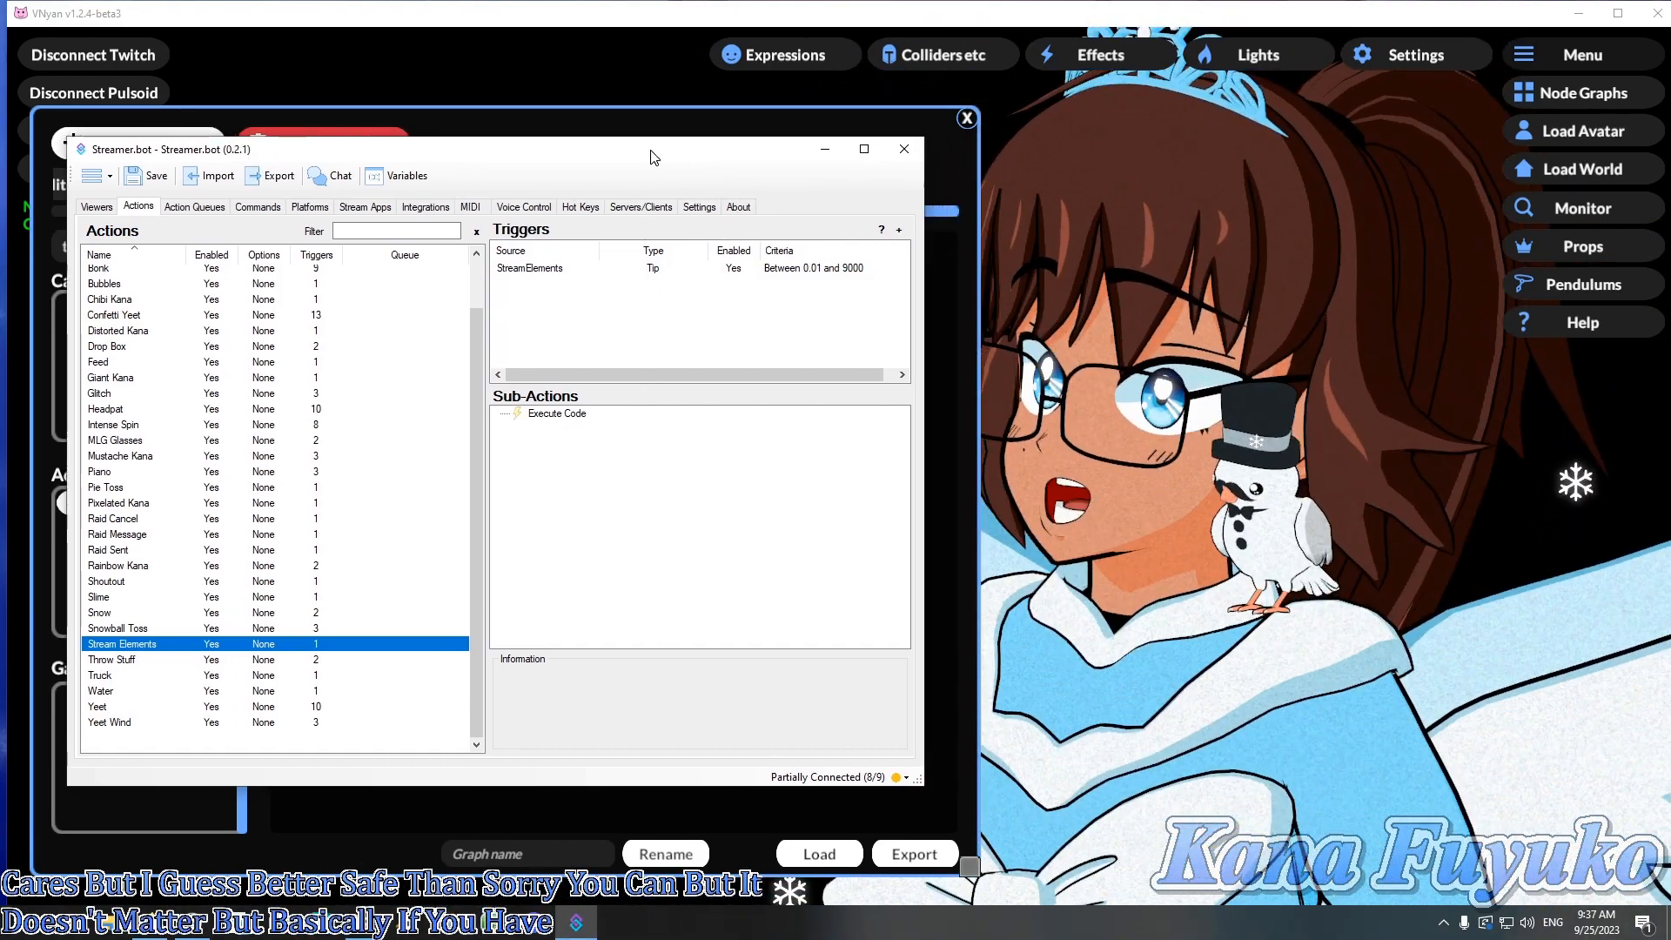
click(1325, 541)
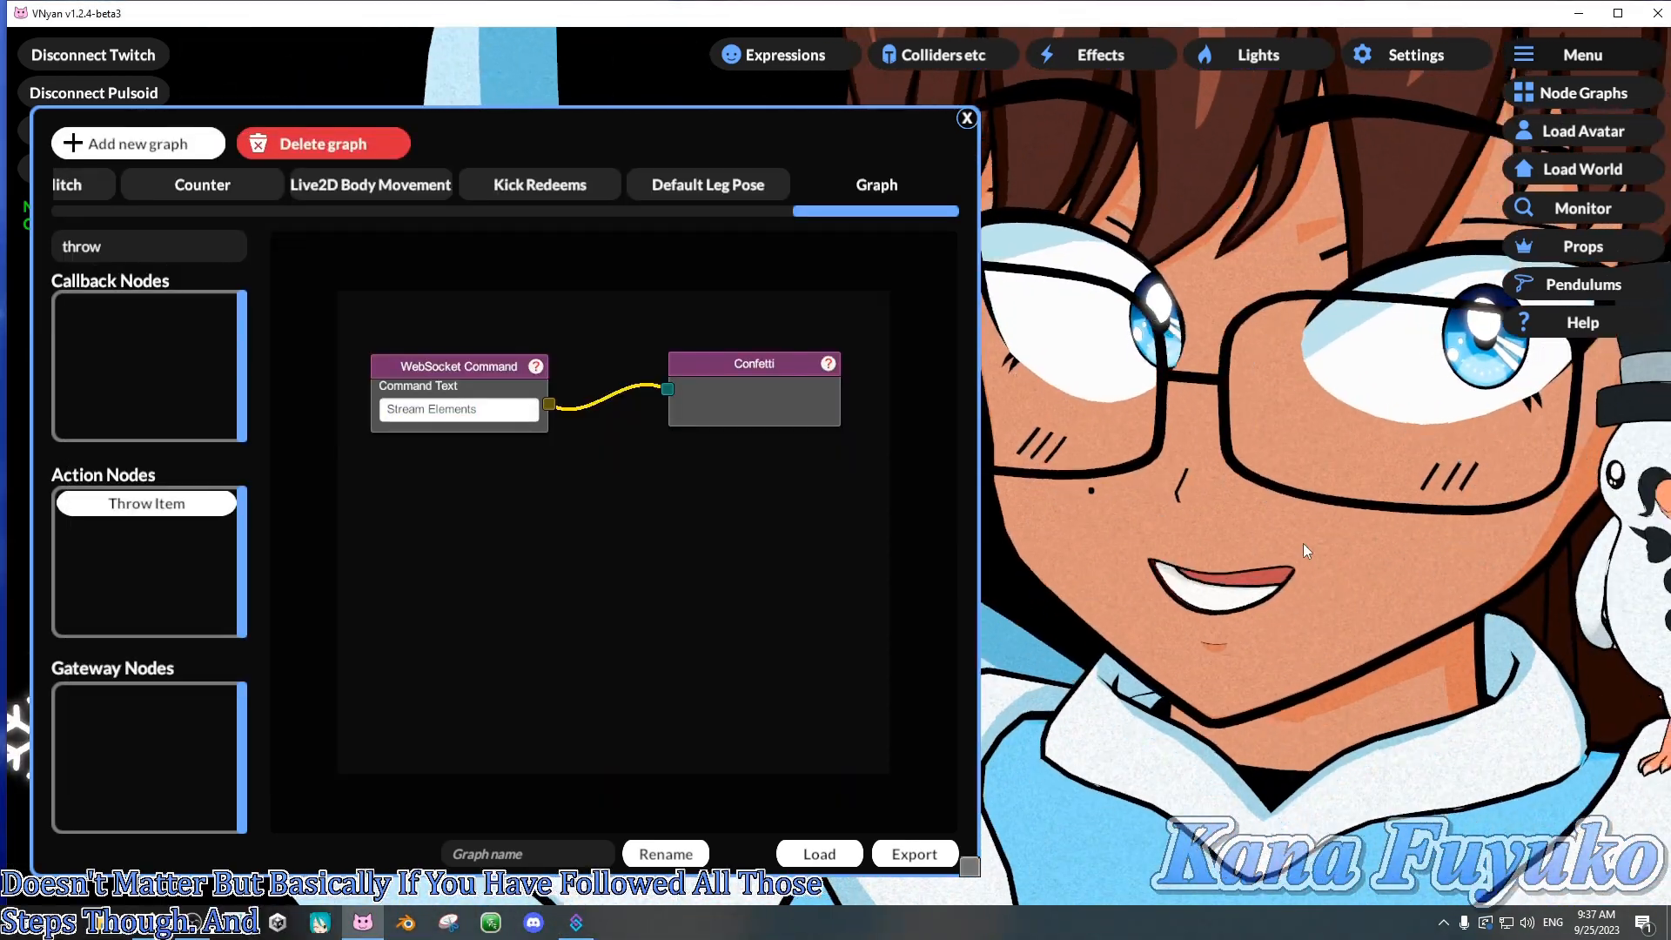
click(966, 116)
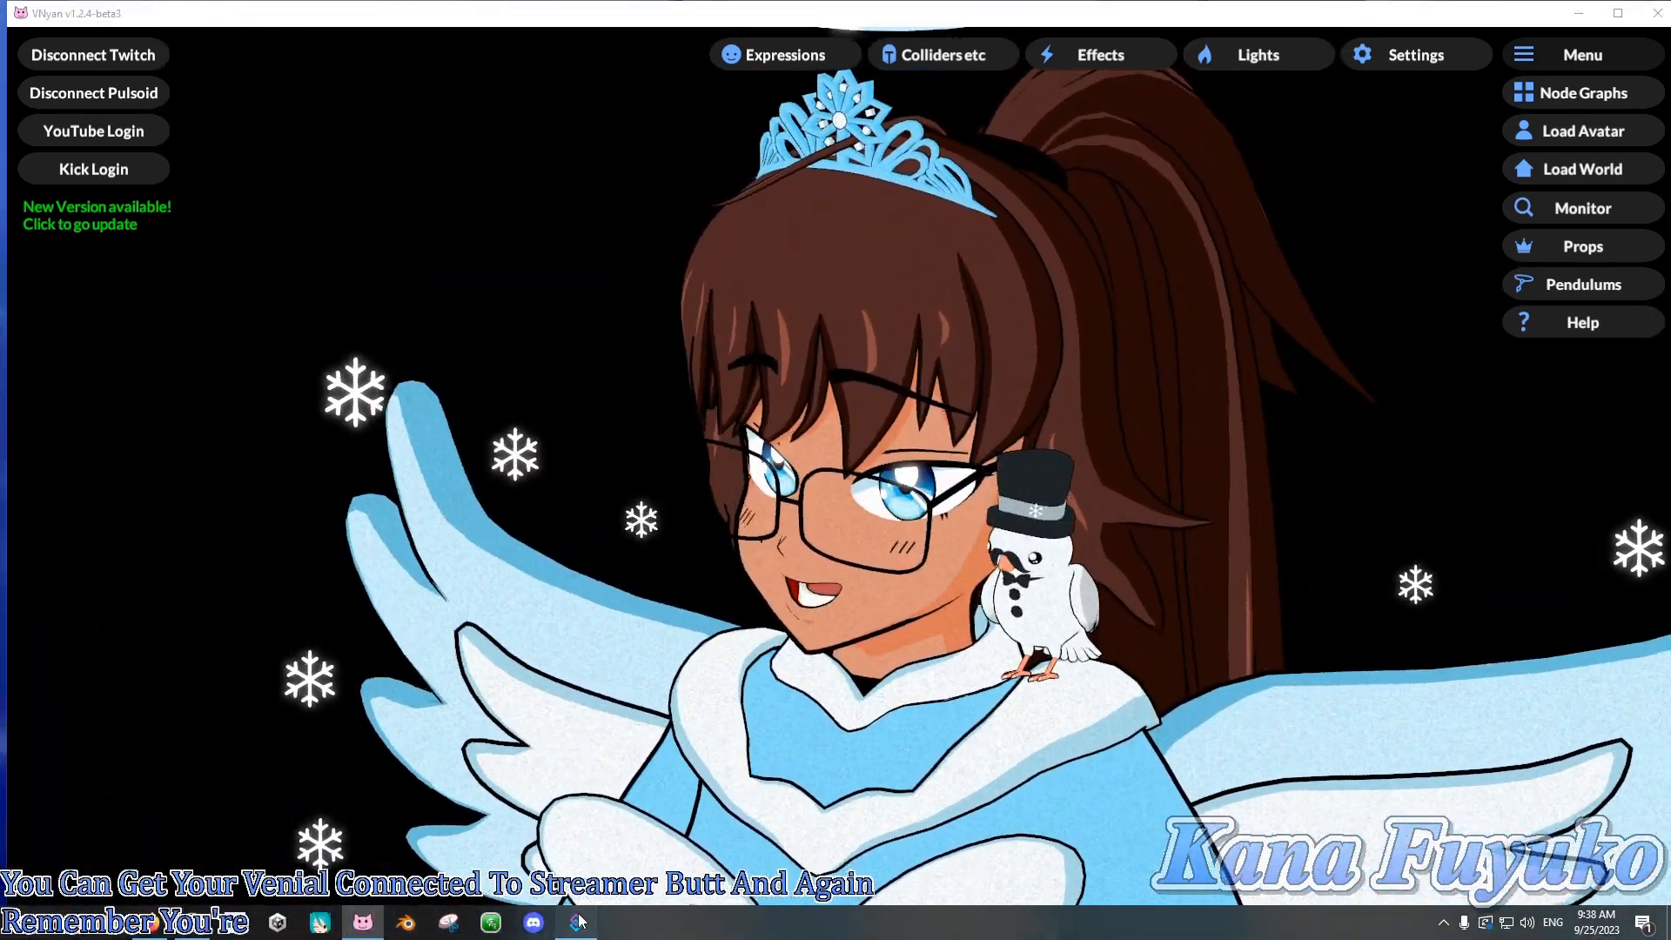
click(577, 922)
click(1006, 372)
drag(1006, 373, 1239, 650)
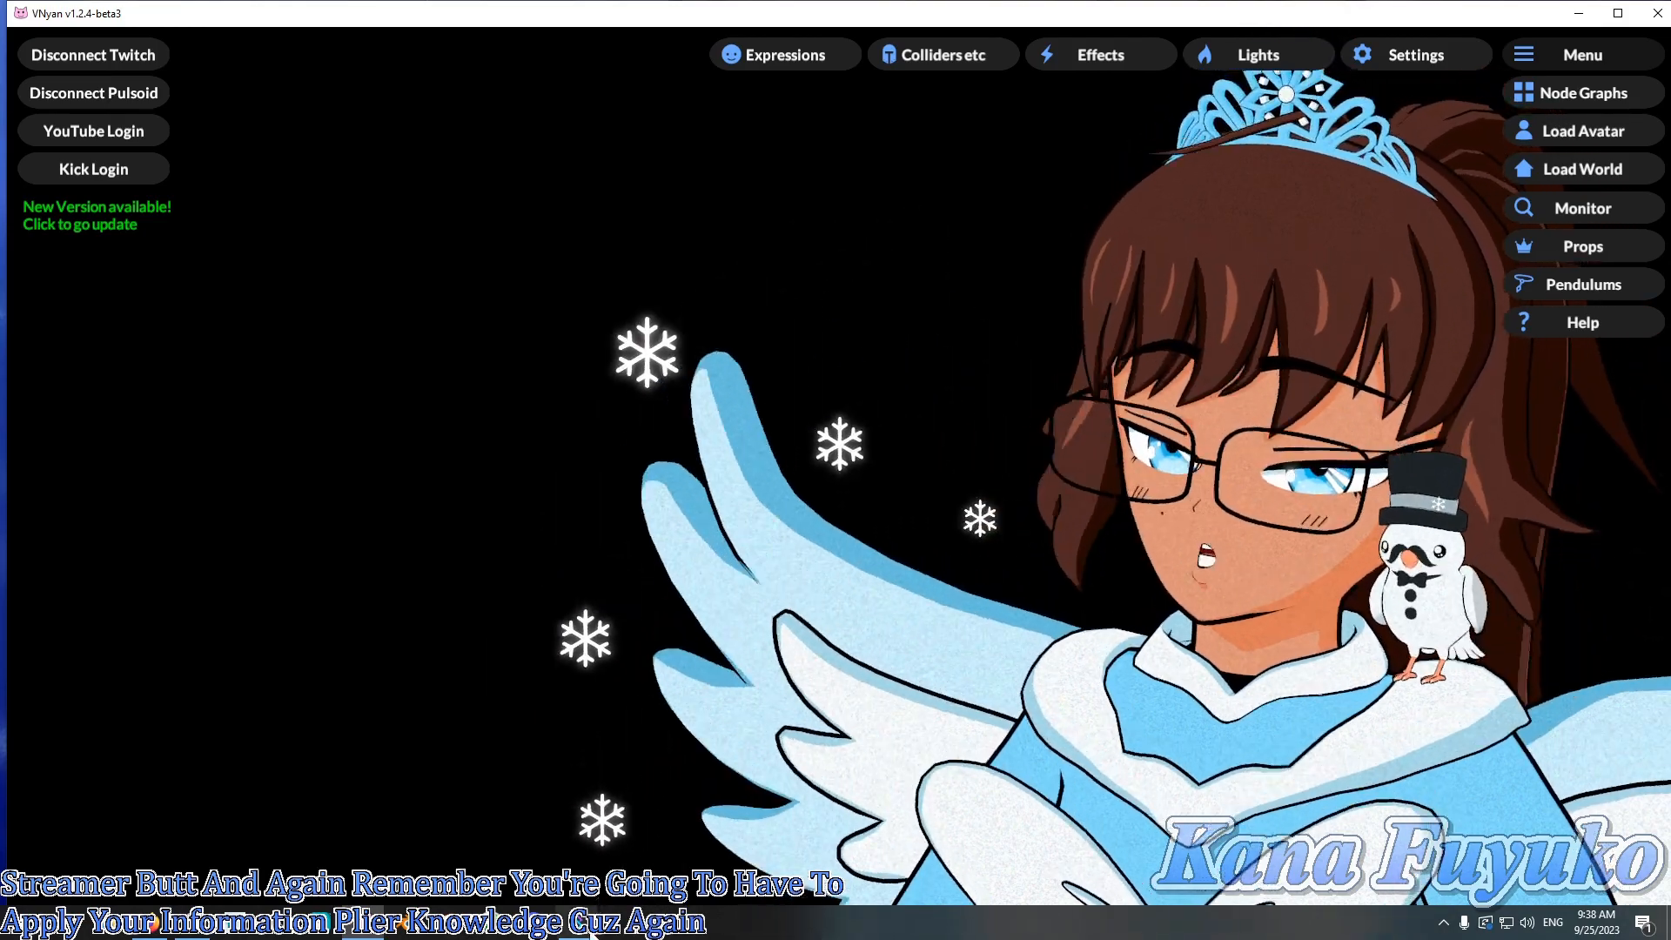
- Switch to Streamer.bot and browse the actions list, viewing the triggers of actions such as Piano and MLG Glasses
click(577, 921)
drag(666, 162, 780, 154)
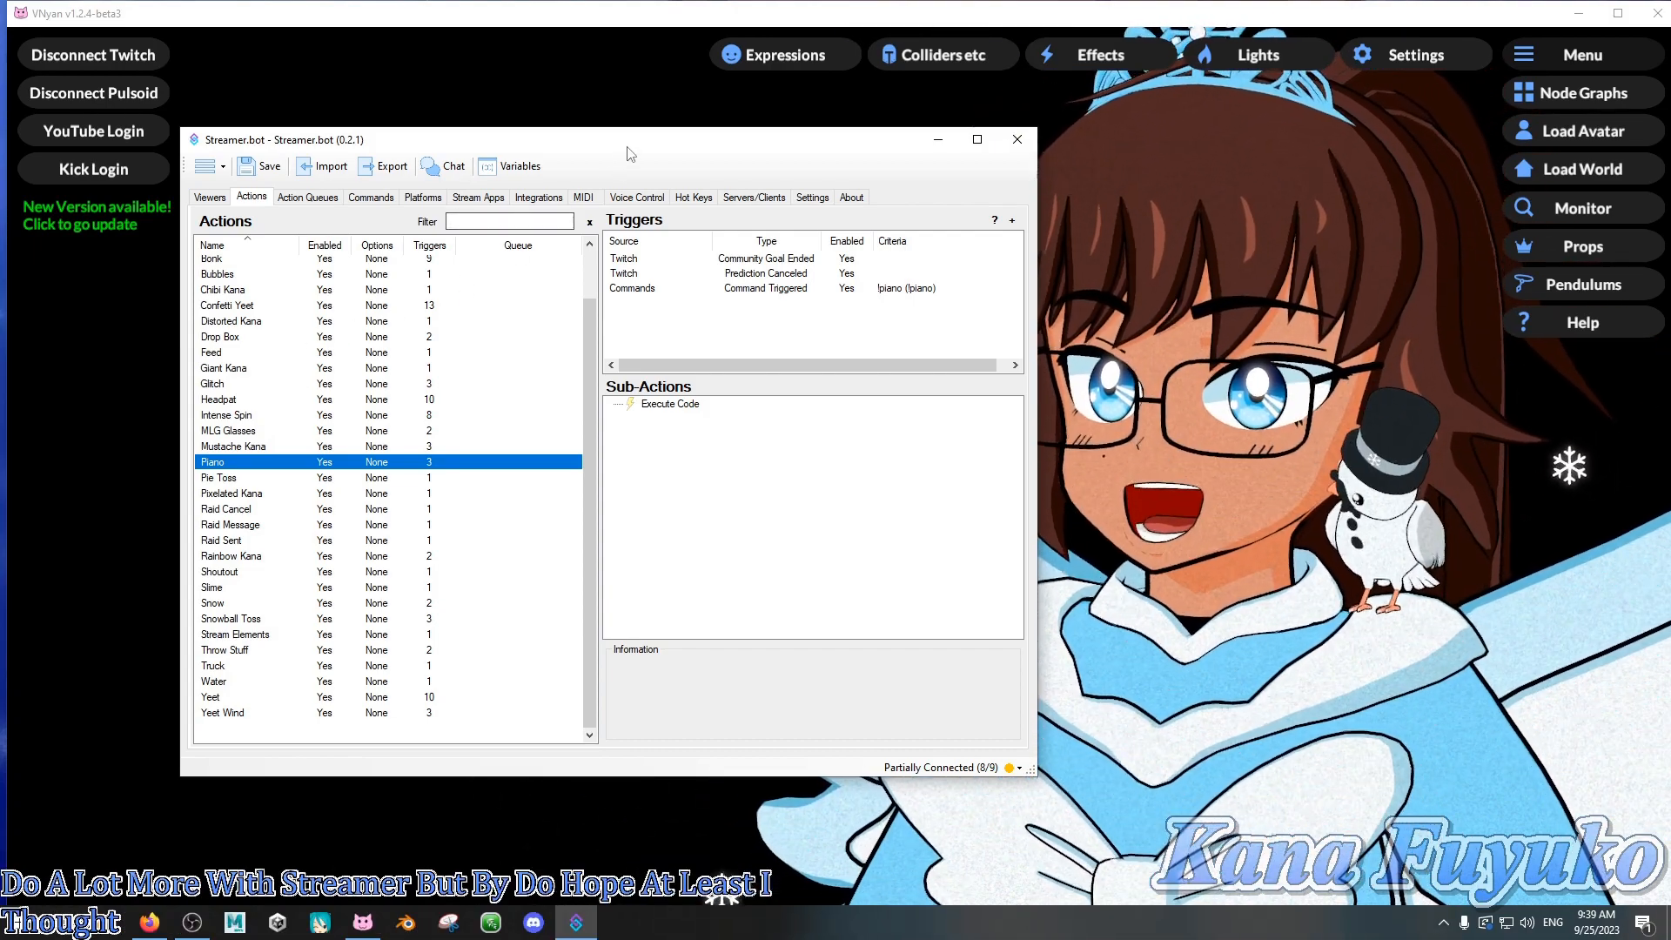
drag(629, 154, 633, 161)
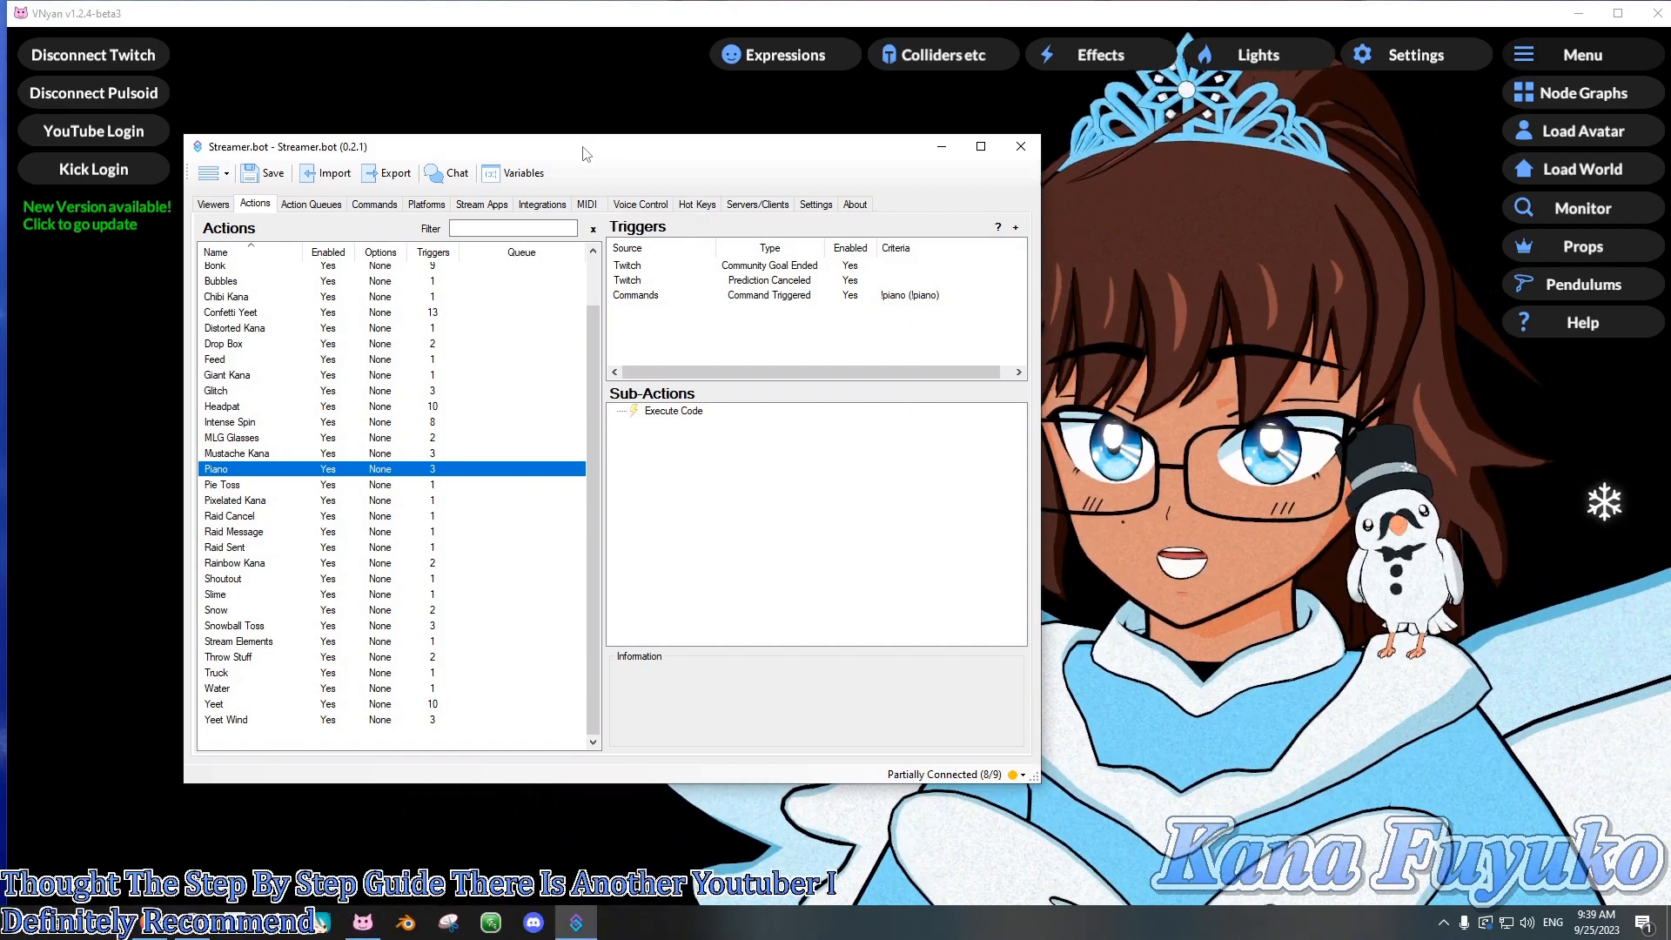
drag(568, 158, 564, 186)
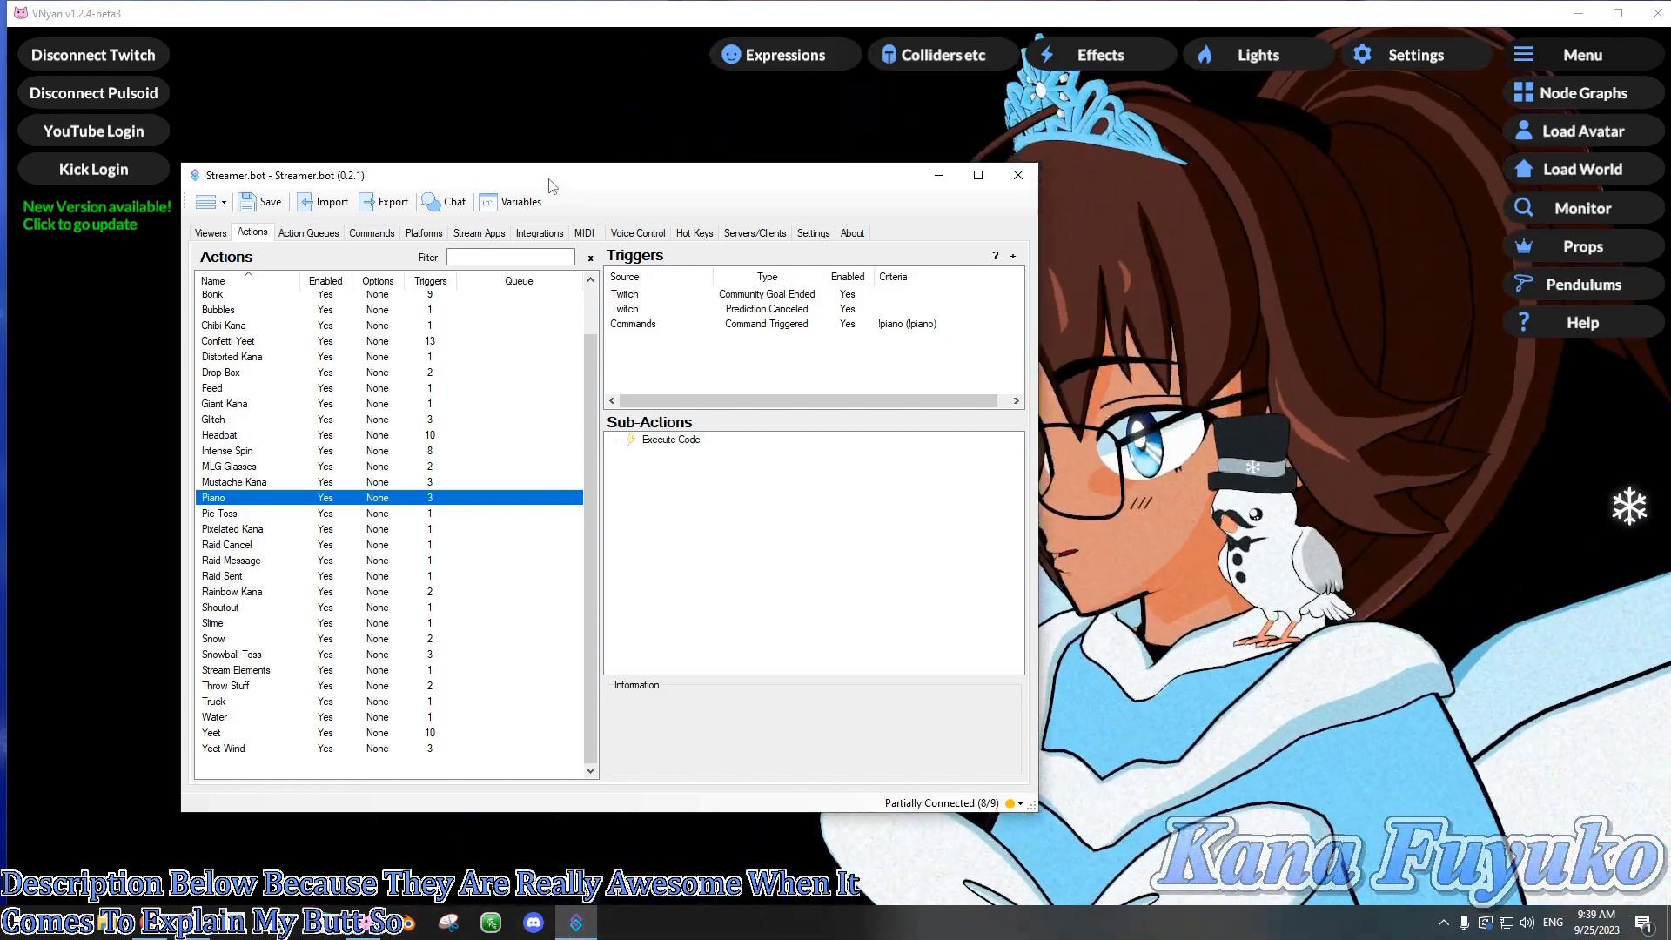
scroll(418, 441, up, 2)
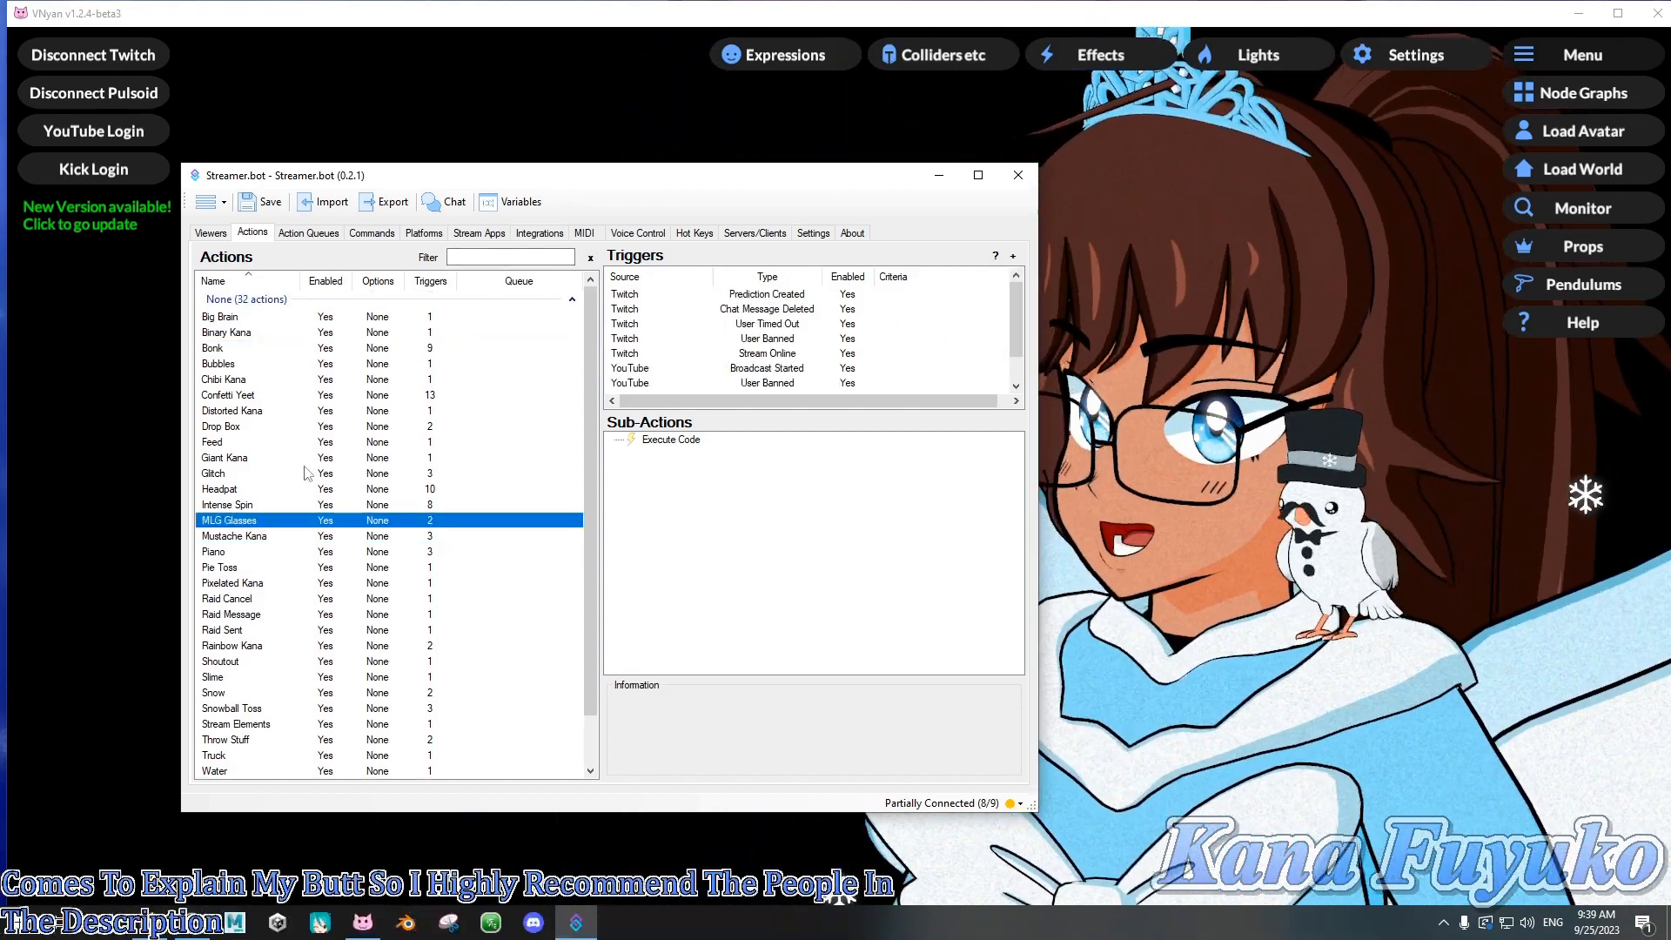
- Look through the list of chat commands, return to the actions list, and minimize Streamer.bot
click(372, 233)
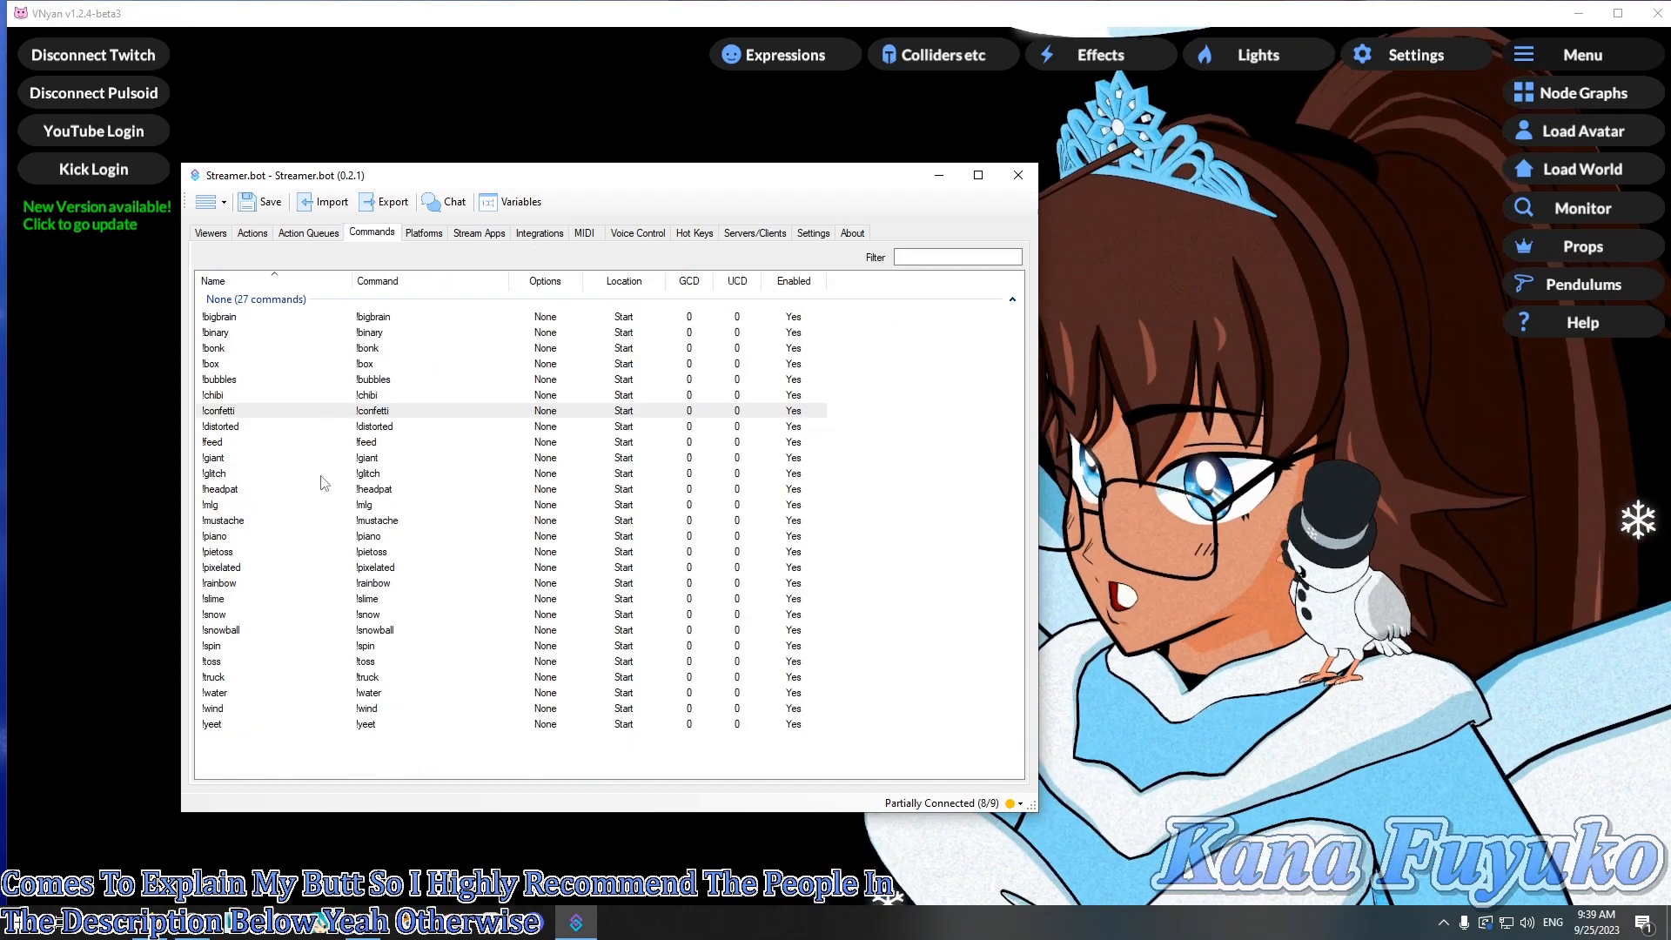
click(507, 522)
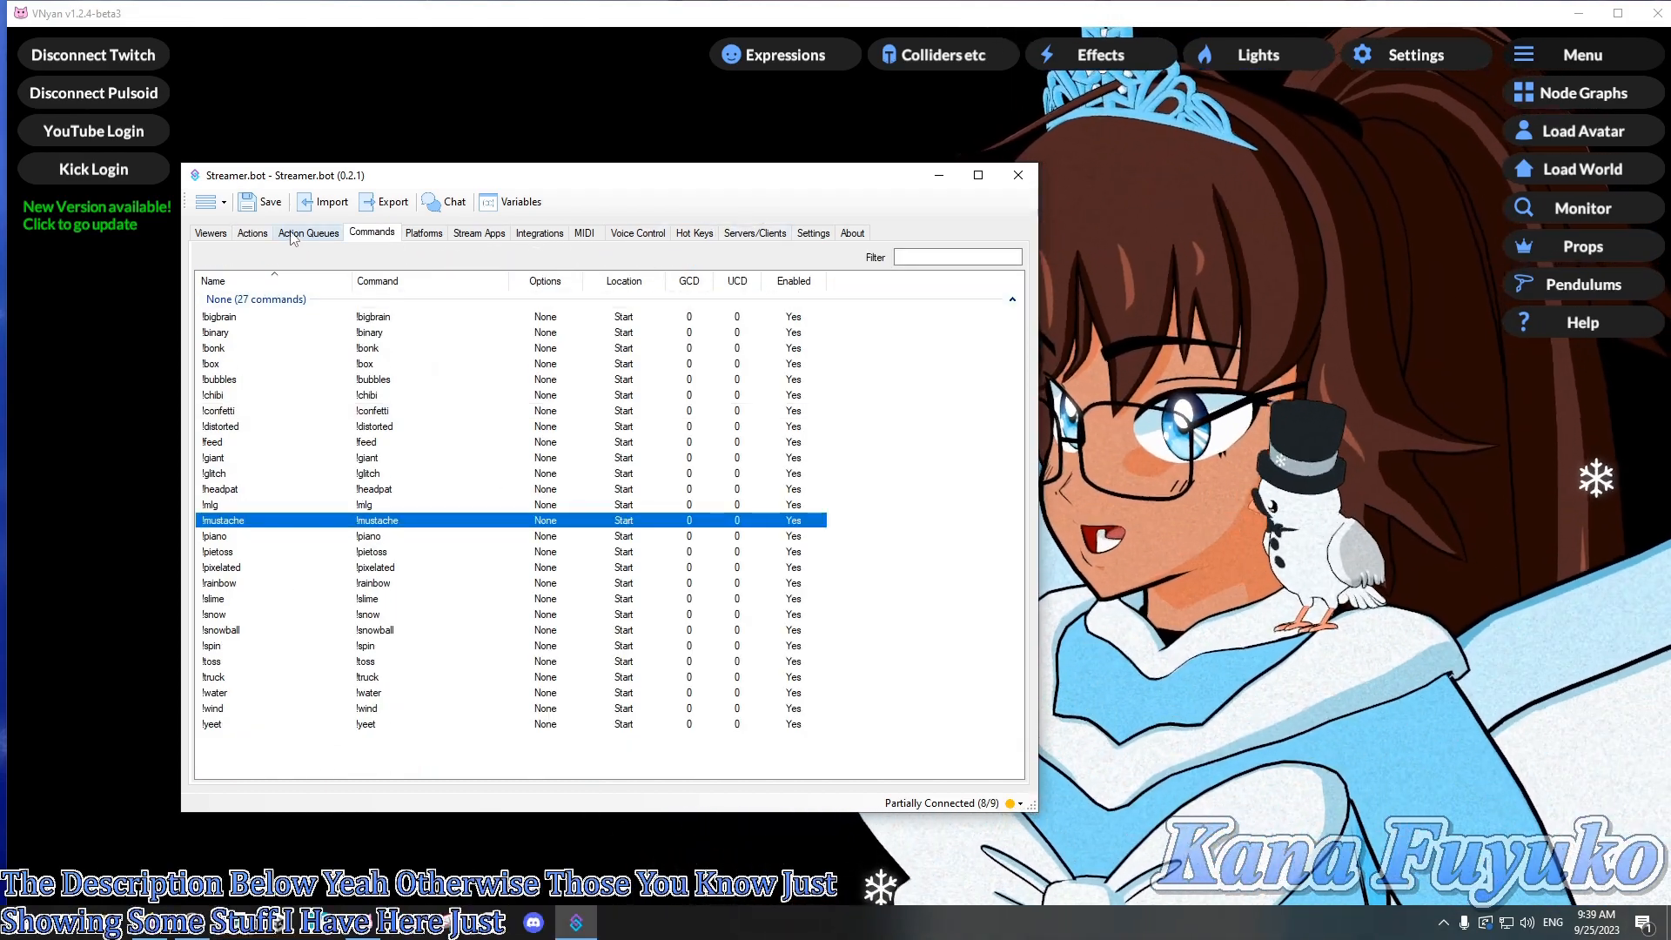
click(264, 234)
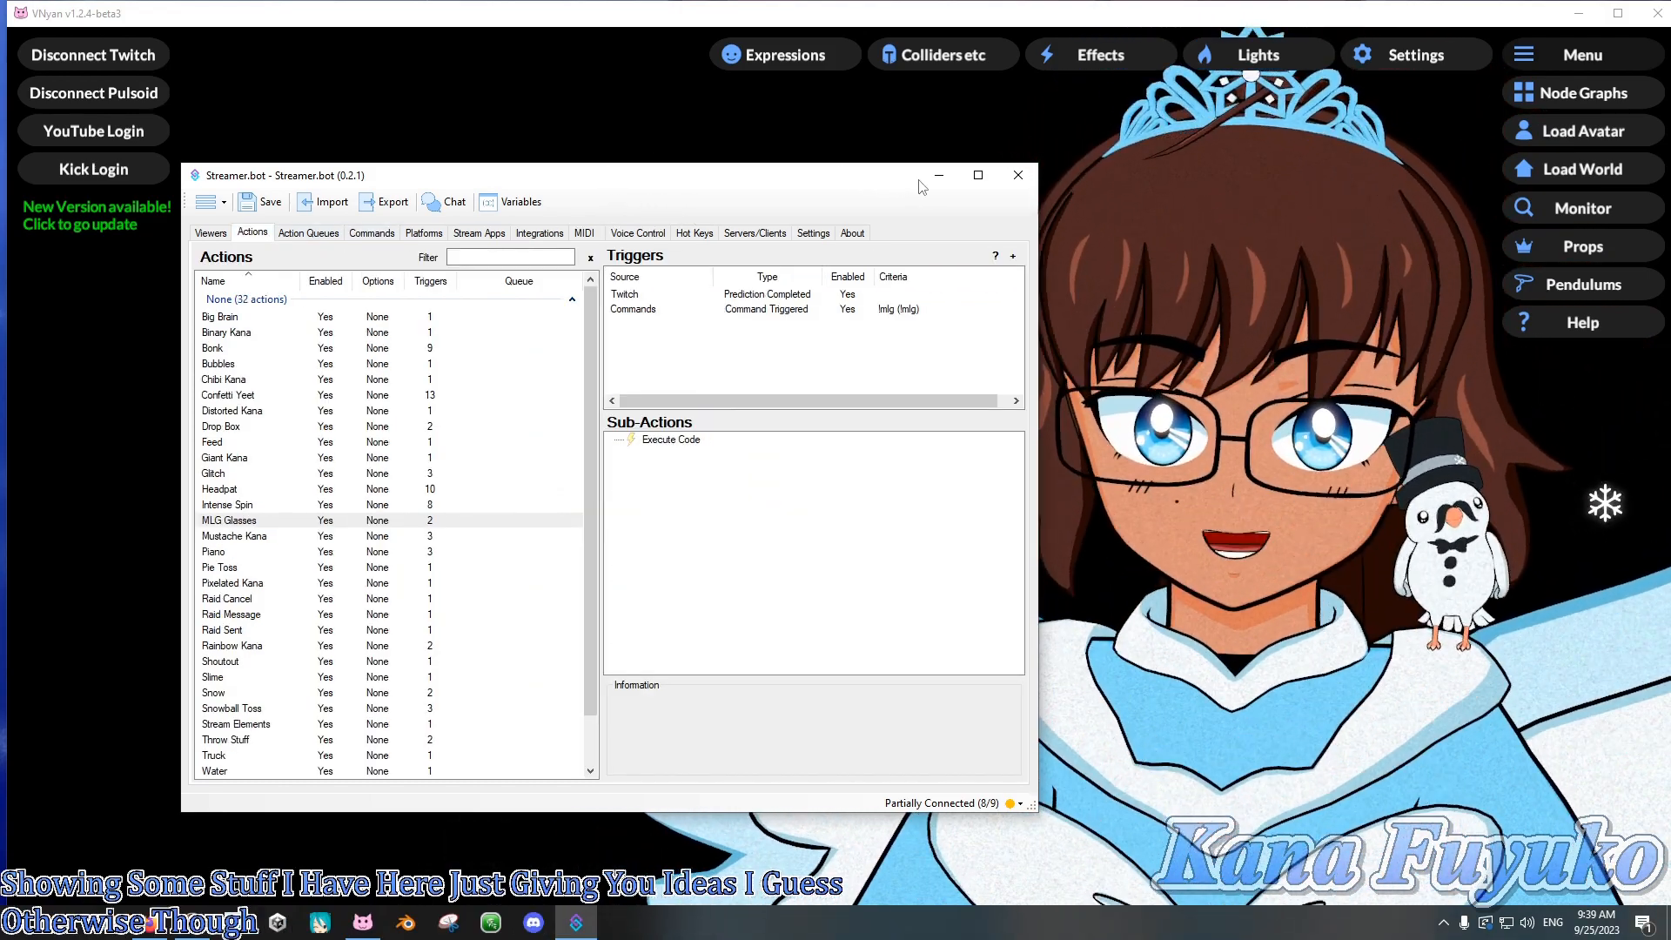
click(925, 177)
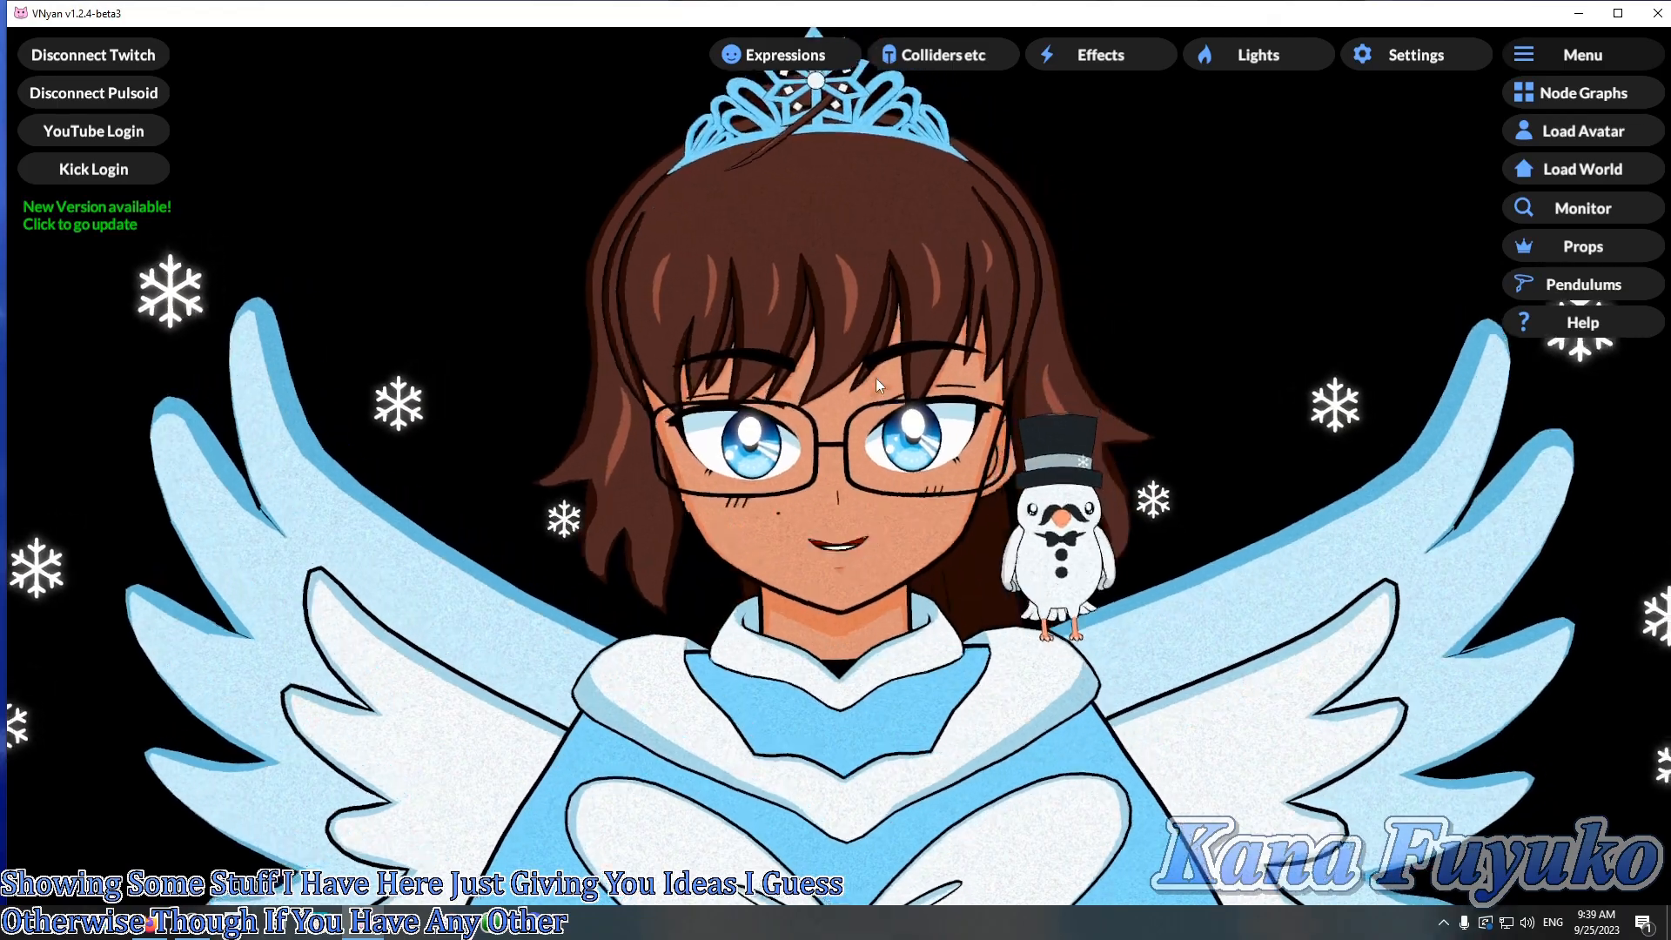
scroll(961, 499, up, 10)
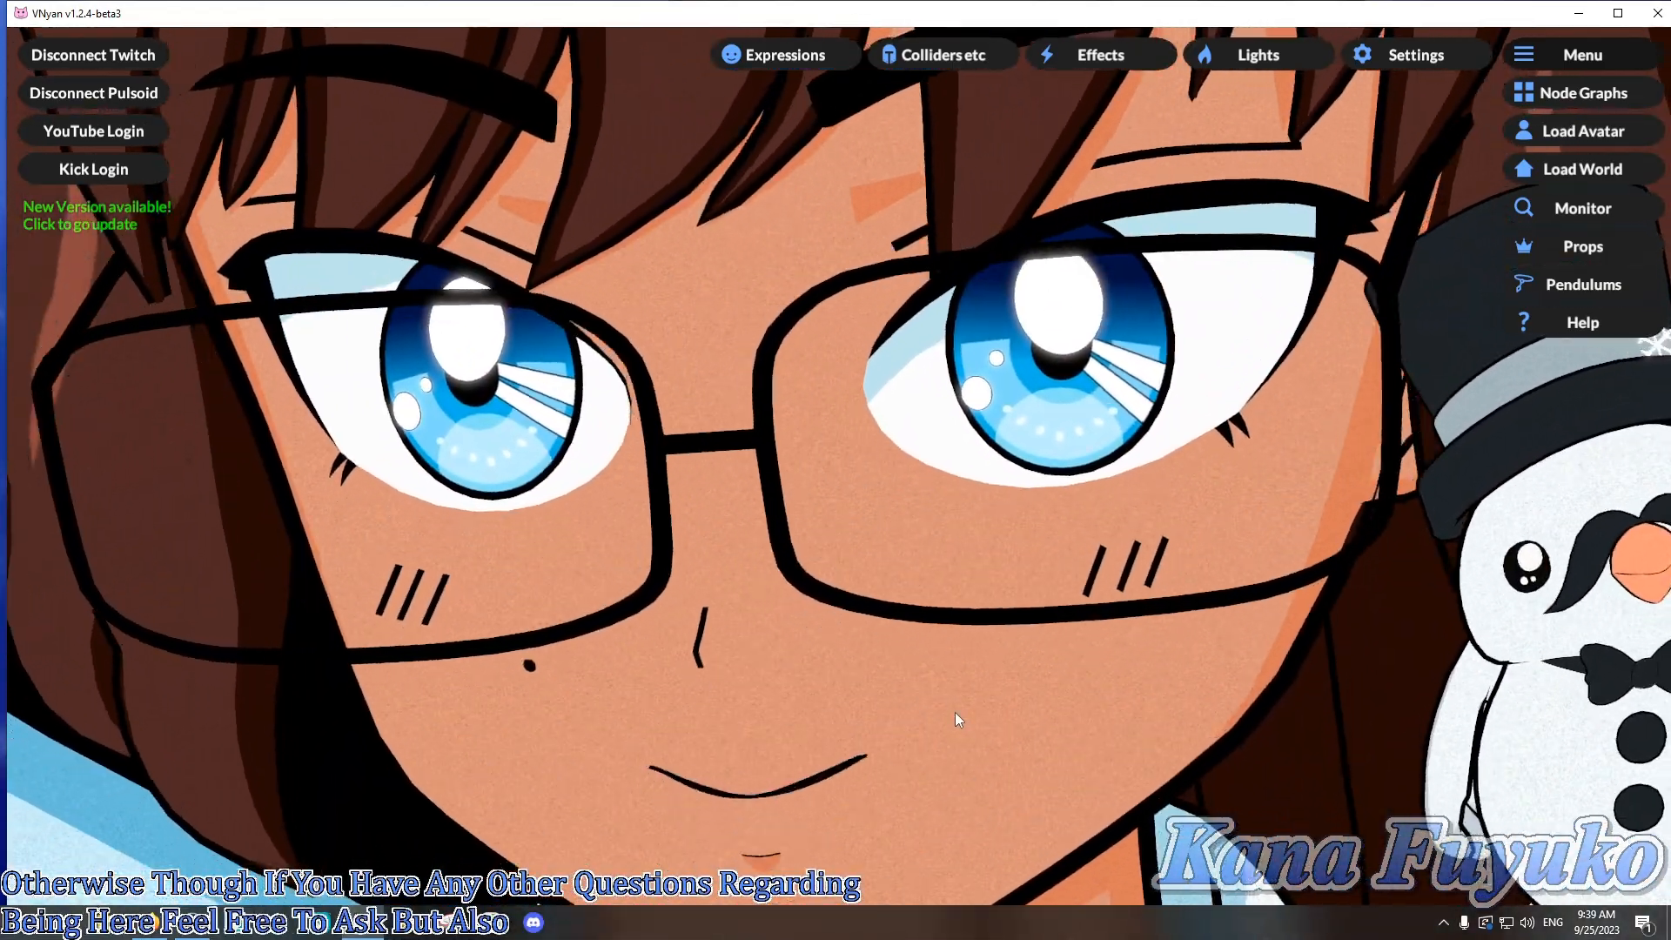
scroll(958, 696, down, 10)
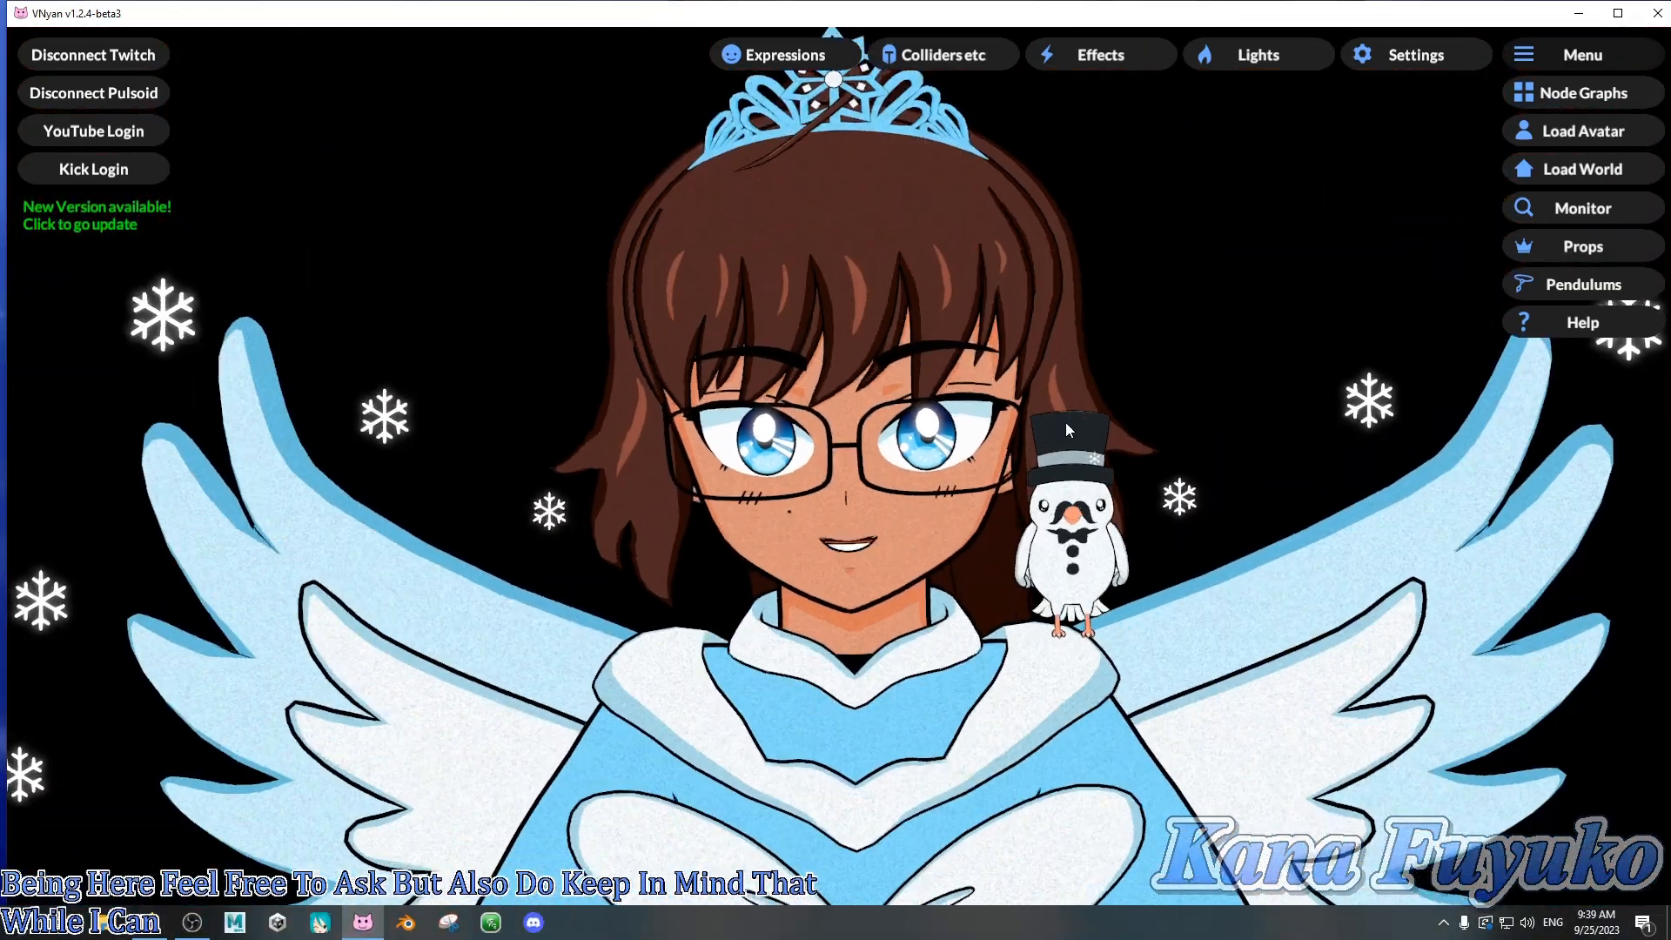